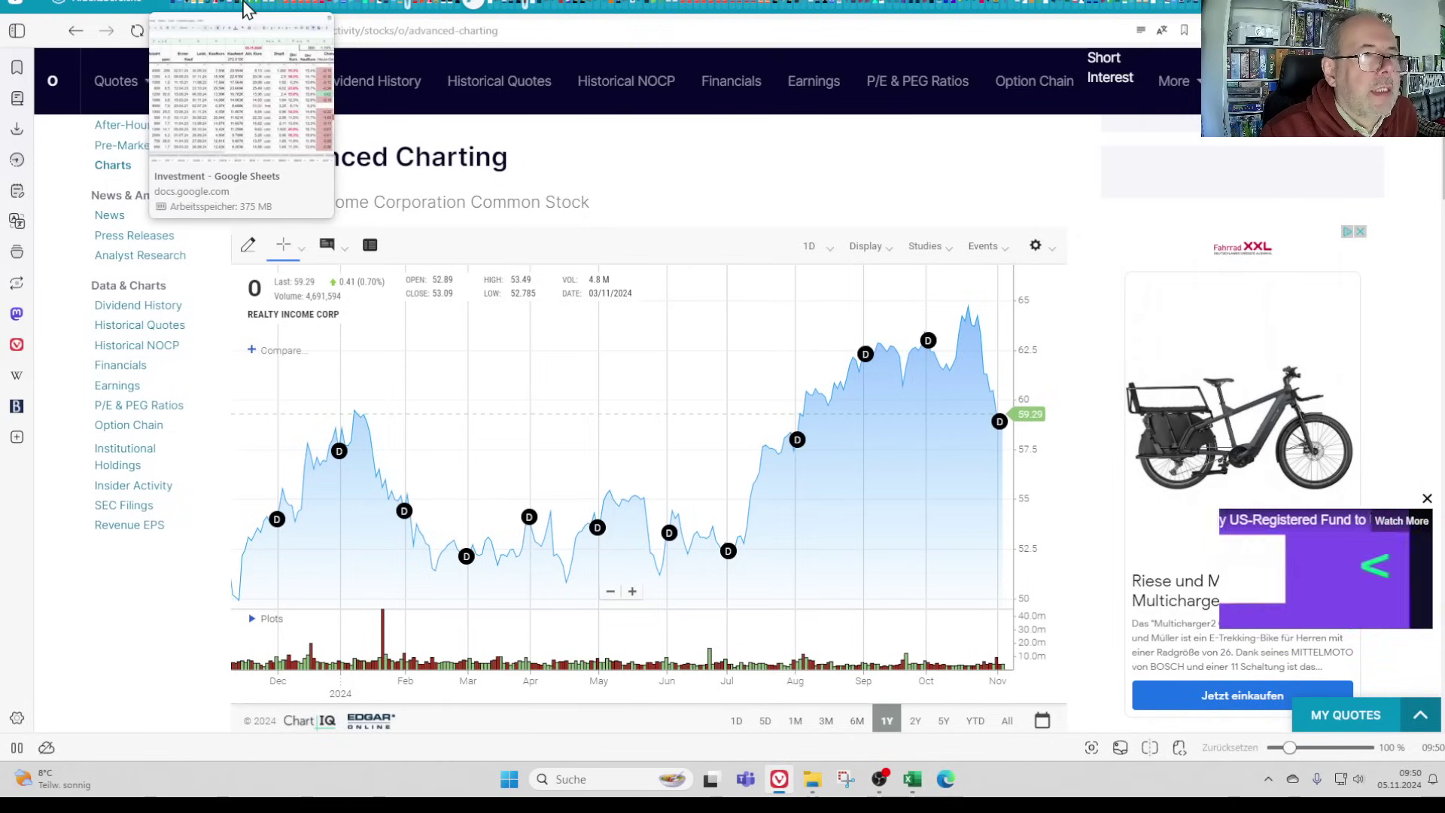
Switch to the Investment spreadsheet in Google Sheets and review Realty Income's first and last purchase dates and current price
{"action": "left_click", "coordinate": [250, 7]}
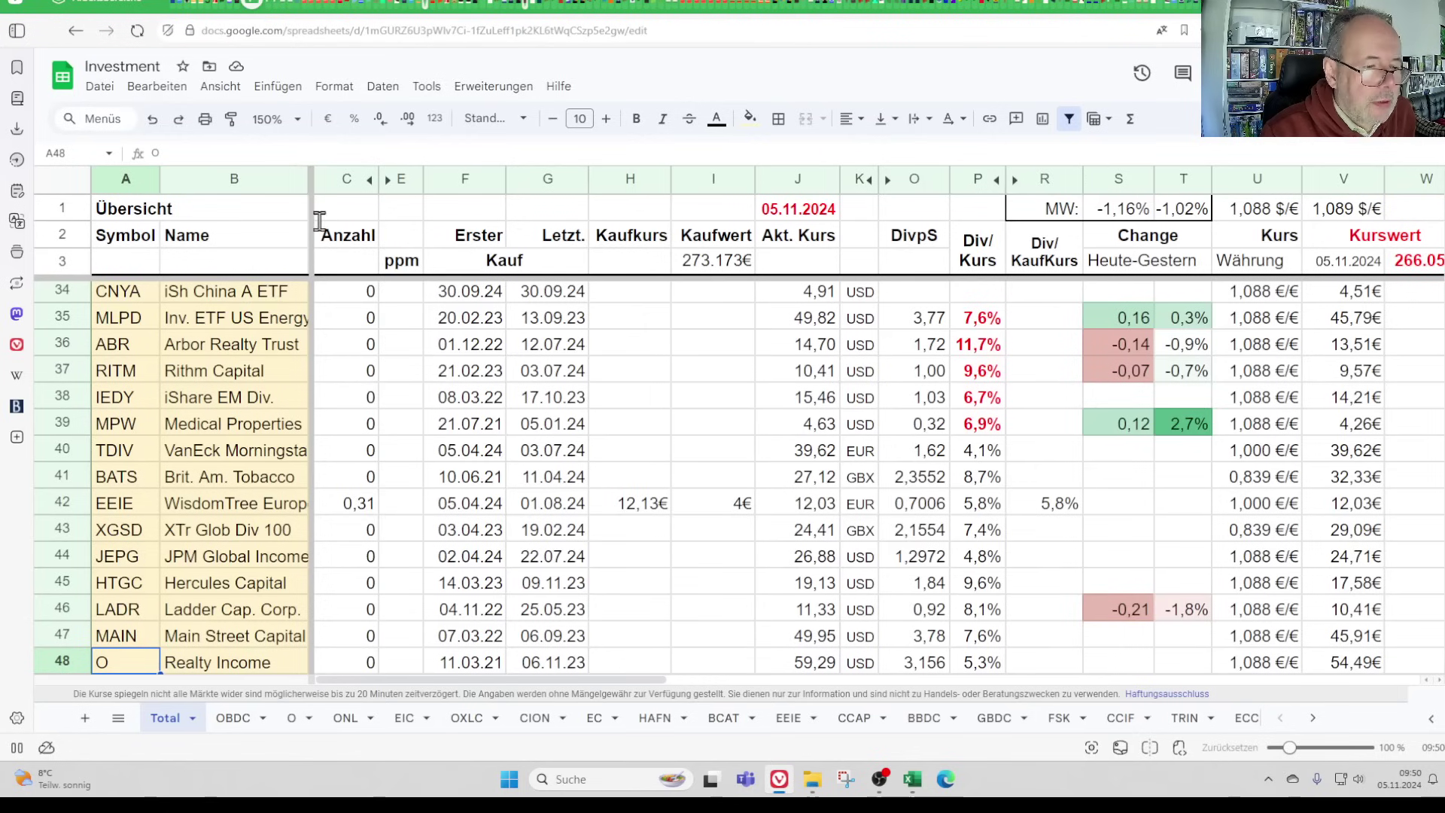
{"action": "left_click", "coordinate": [189, 665]}
{"action": "key", "text": "Right"}
{"action": "key", "text": "Right"}
{"action": "key", "text": "Right"}
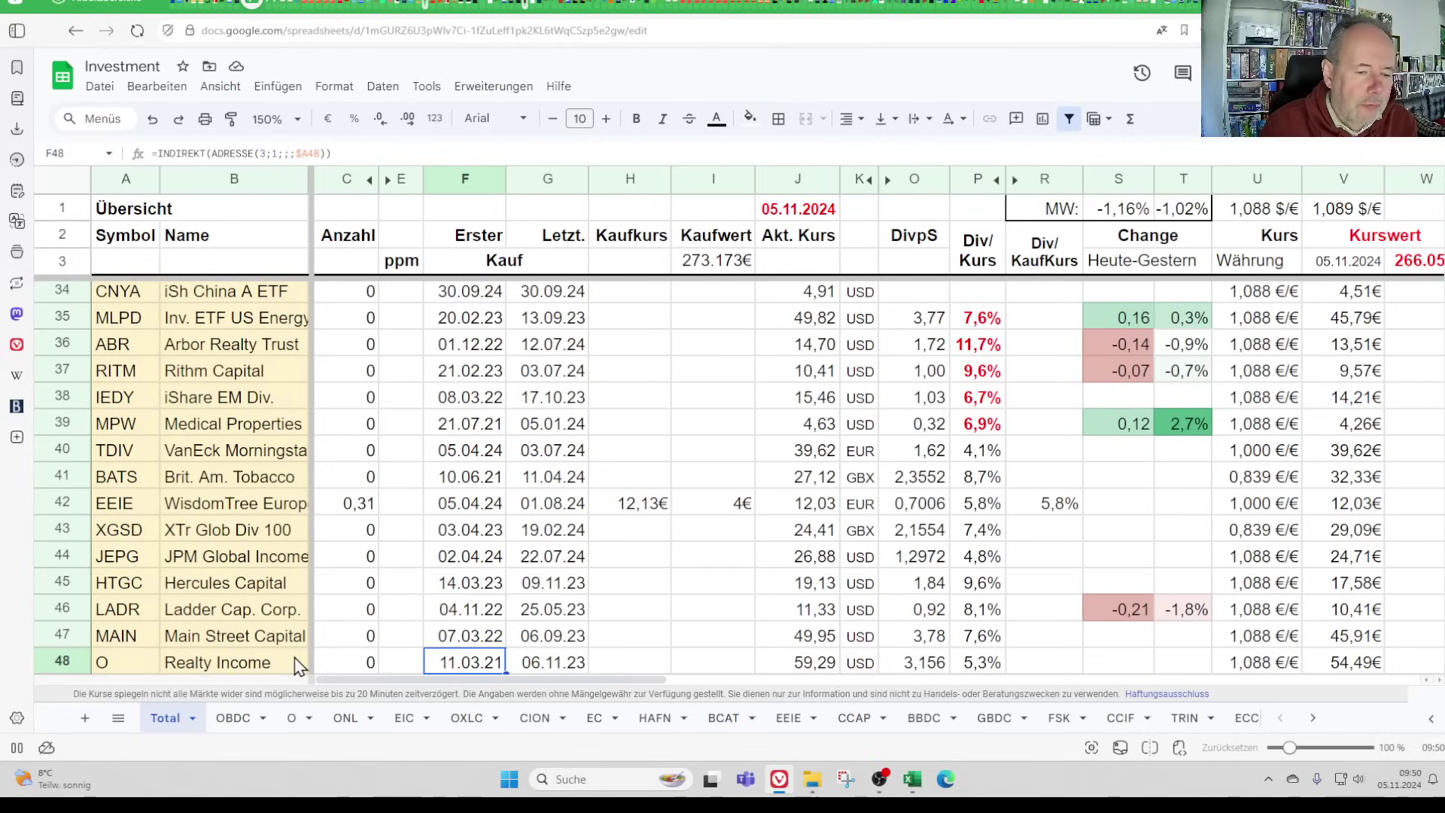
{"action": "key", "text": "Right"}
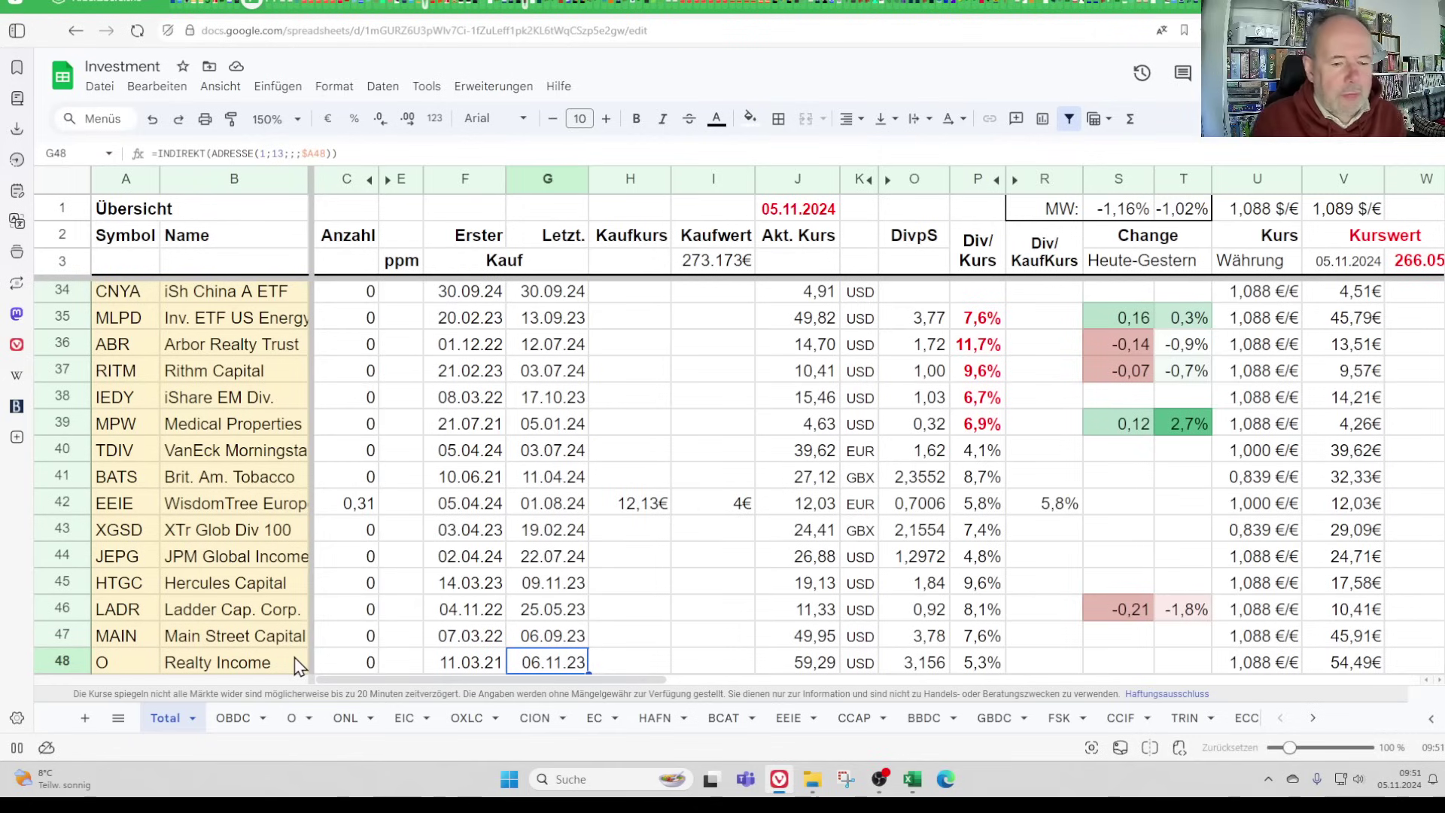
{"action": "key", "text": "Right"}
{"action": "key", "text": "Right"}
{"action": "key", "text": "Right"}
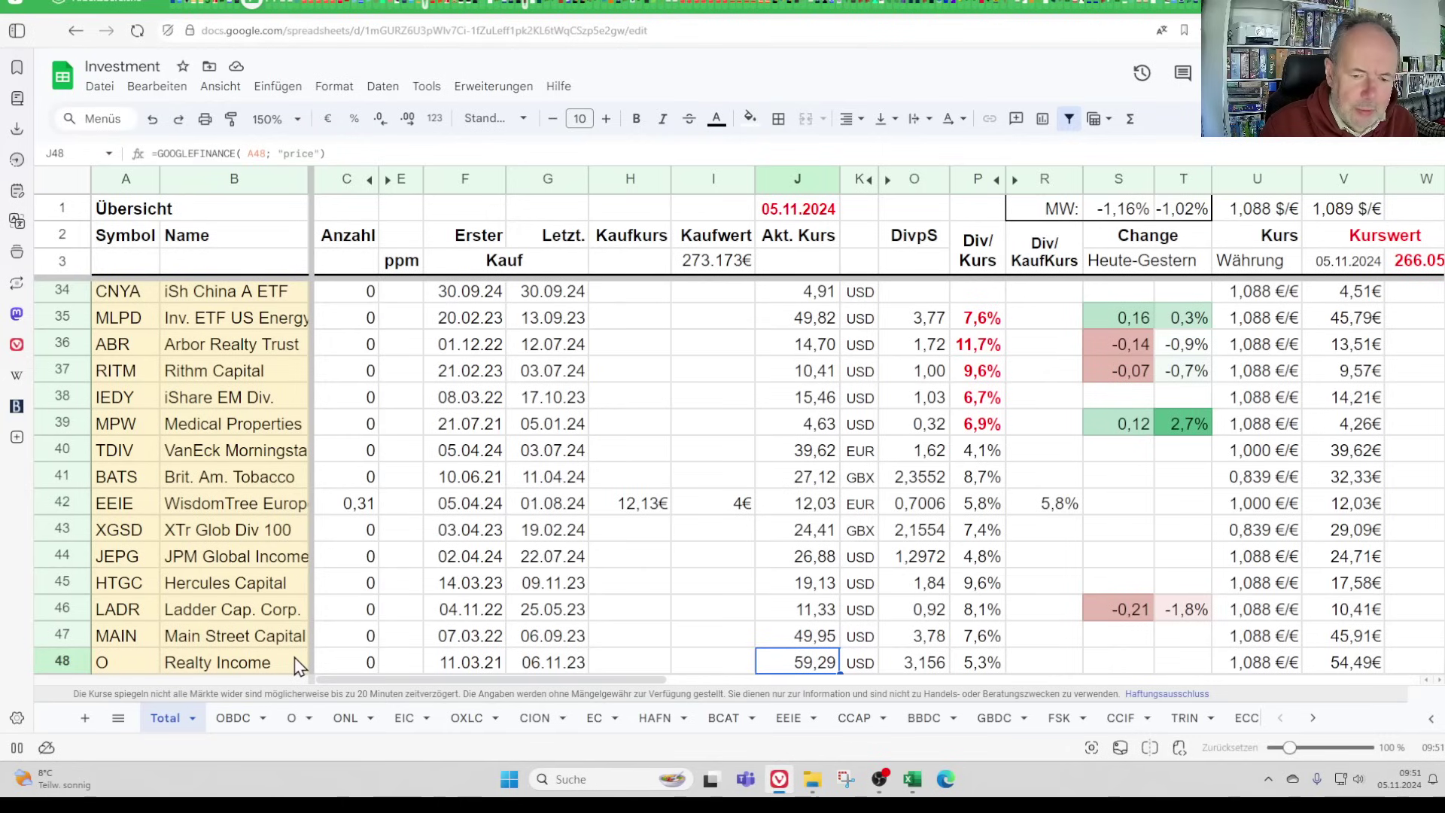
Check Realty Income's dividend per share, dividend yield and euro price in row 48
{"action": "key", "text": "Right"}
{"action": "key", "text": "Right"}
{"action": "key", "text": "Right"}
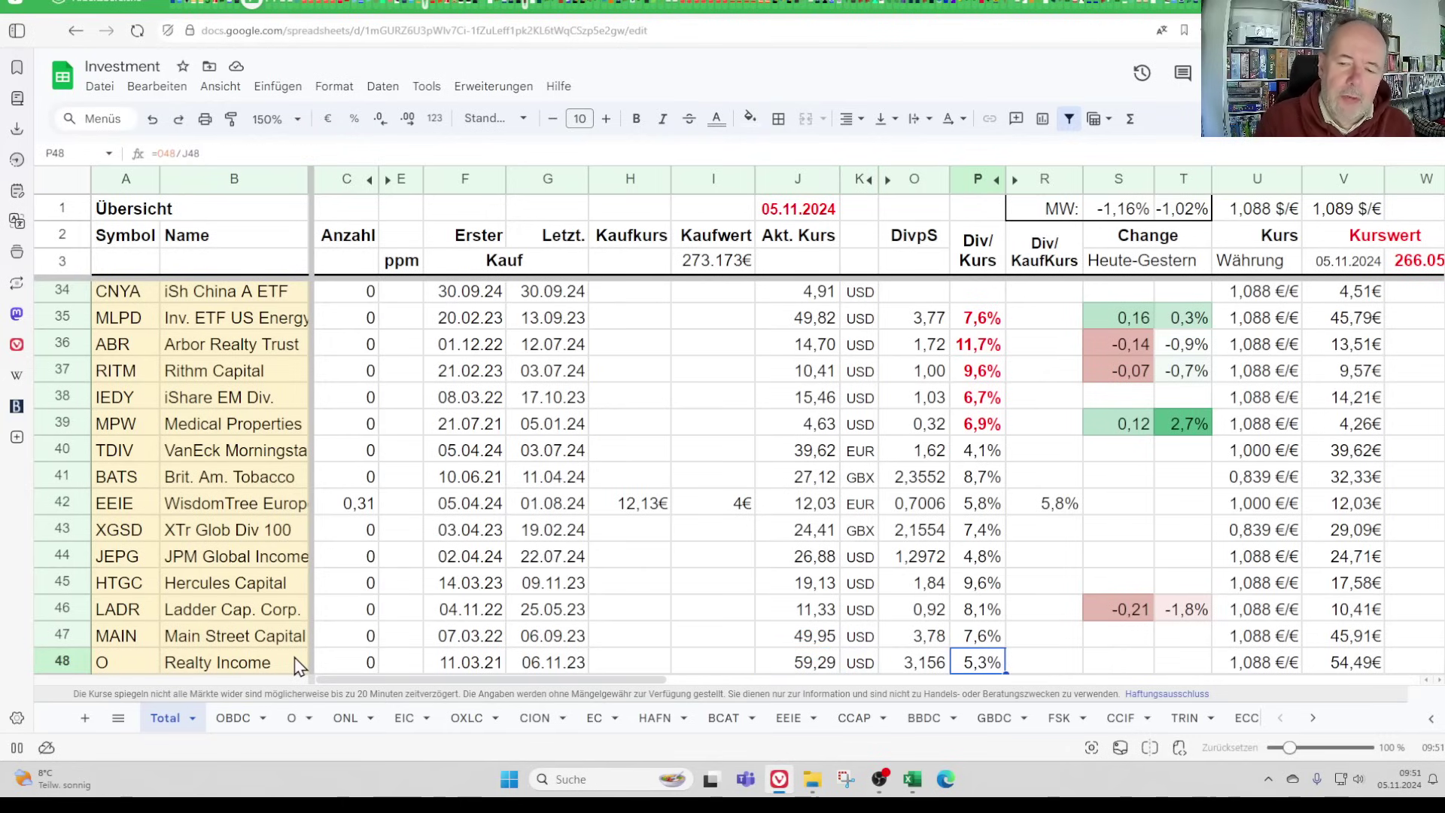
{"action": "key", "text": "Right"}
{"action": "key", "text": "Right"}
{"action": "key", "text": "Right"}
{"action": "key", "text": "Right"}
{"action": "key", "text": "Right"}
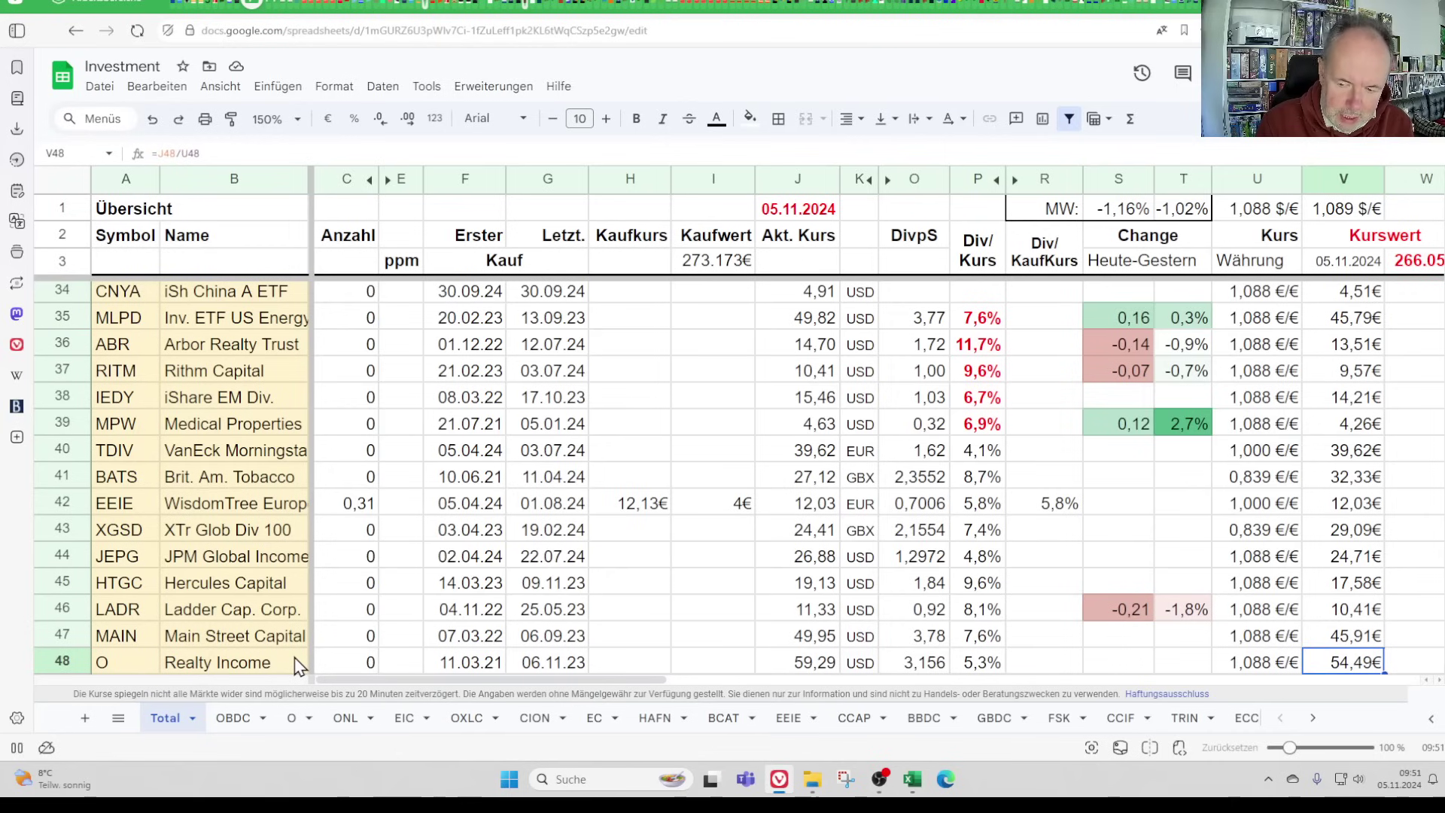
Review Realty Income's realised gain, total and yearly gross dividends, overall change and annual return in row 48
{"action": "key", "text": "Right"}
{"action": "key", "text": "Right"}
{"action": "key", "text": "Right"}
{"action": "key", "text": "Right"}
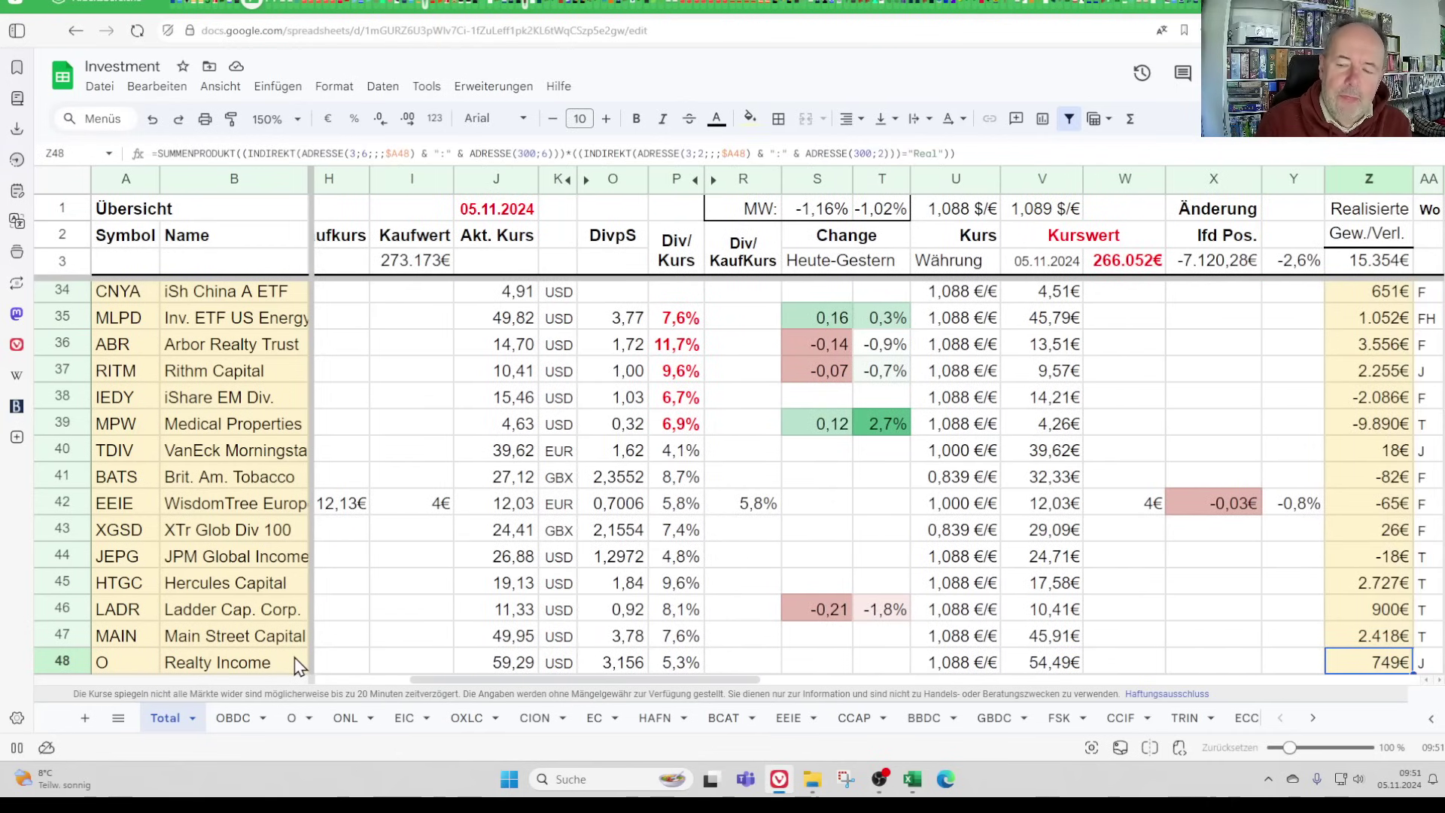
{"action": "key", "text": "Right"}
{"action": "key", "text": "Right"}
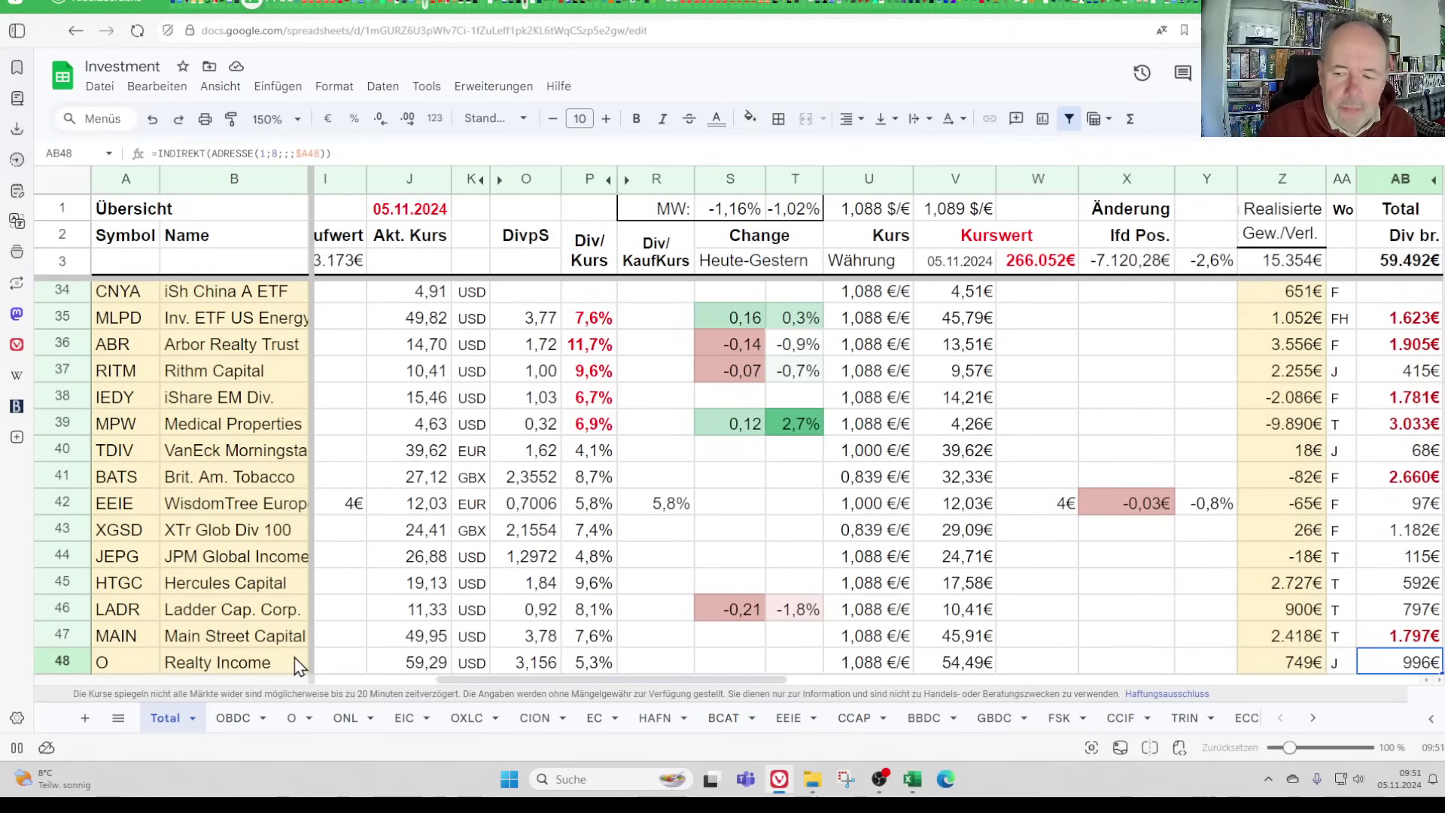
{"action": "key", "text": "Right"}
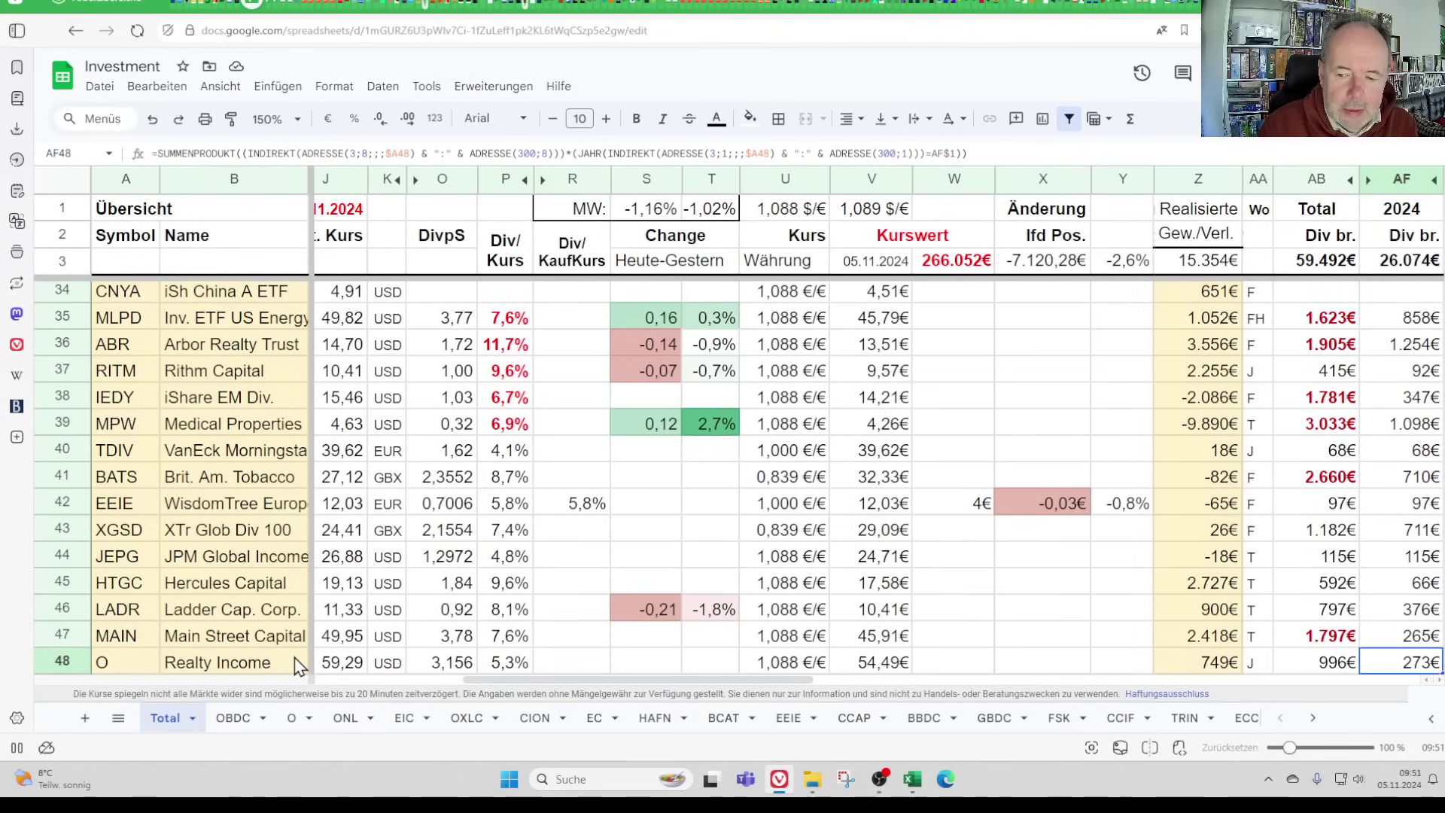
{"action": "key", "text": "Right"}
{"action": "key", "text": "Right"}
{"action": "key", "text": "Right"}
{"action": "key", "text": "Right"}
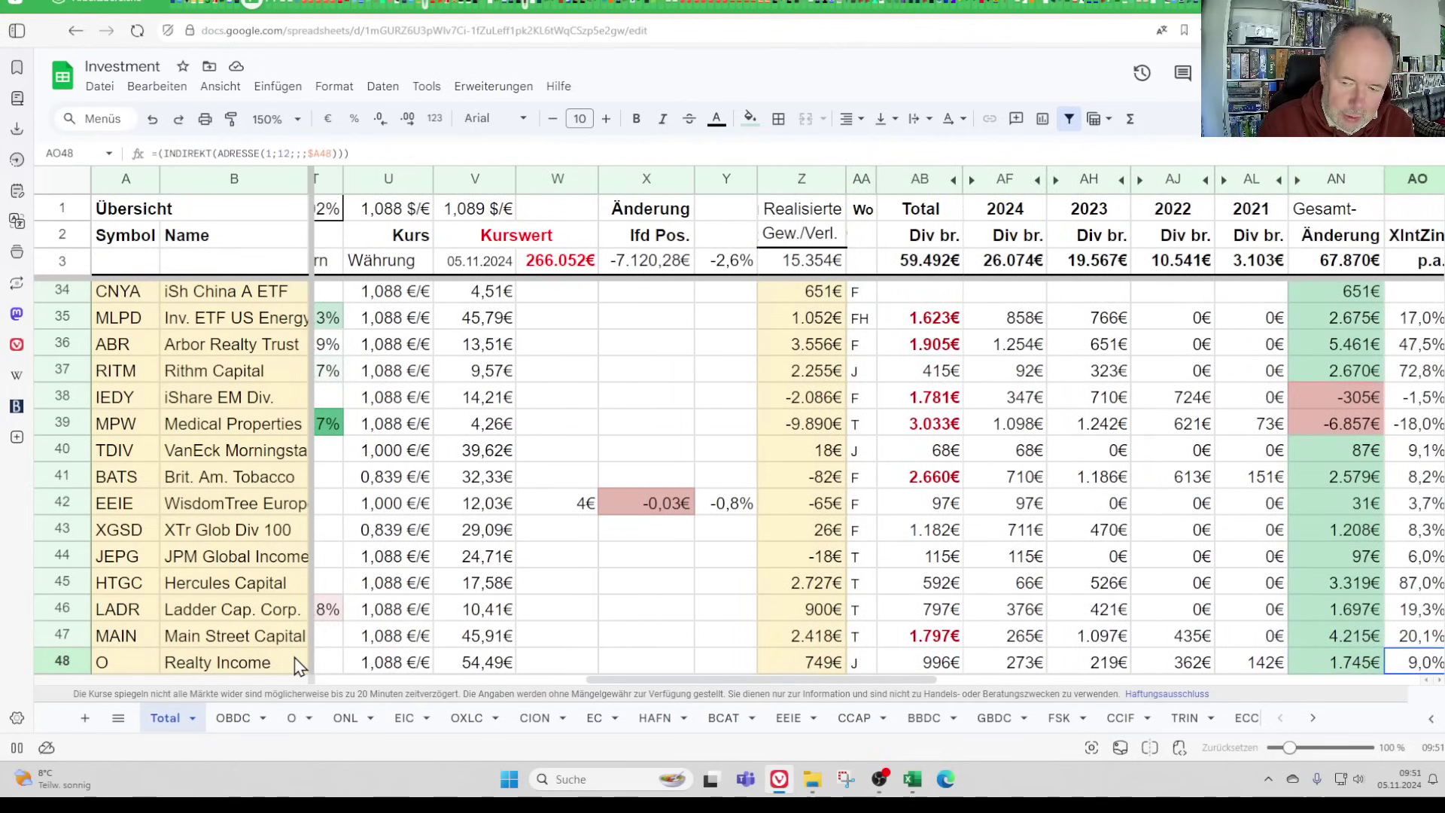
Return to the symbol cell A48 at the start of the Realty Income row
{"action": "key", "text": "Left"}
{"action": "key", "text": "Left"}
{"action": "key", "text": "Left"}
{"action": "key", "text": "Left"}
{"action": "key", "text": "Left"}
{"action": "key", "text": "Left"}
{"action": "key", "text": "Left"}
{"action": "key", "text": "Left"}
{"action": "key", "text": "Left"}
{"action": "key", "text": "Left"}
{"action": "key", "text": "Left"}
{"action": "key", "text": "Left"}
{"action": "key", "text": "Left"}
{"action": "key", "text": "Left"}
{"action": "key", "text": "Home"}
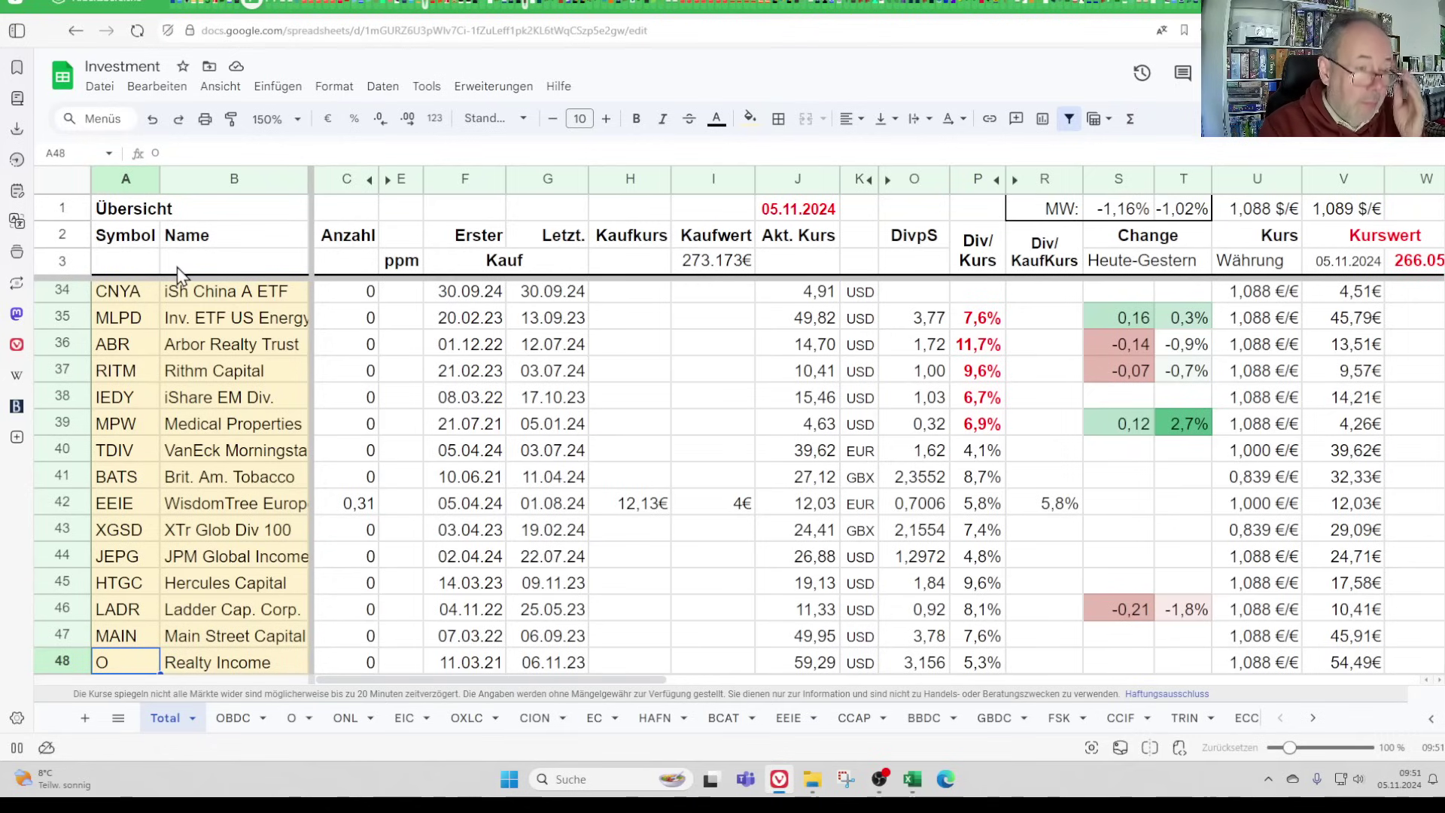
Switch to the Stock Data spreadsheet and examine Realty Income's Q3 2024 land and building value, property count and value per property
{"action": "left_click", "coordinate": [275, 5]}
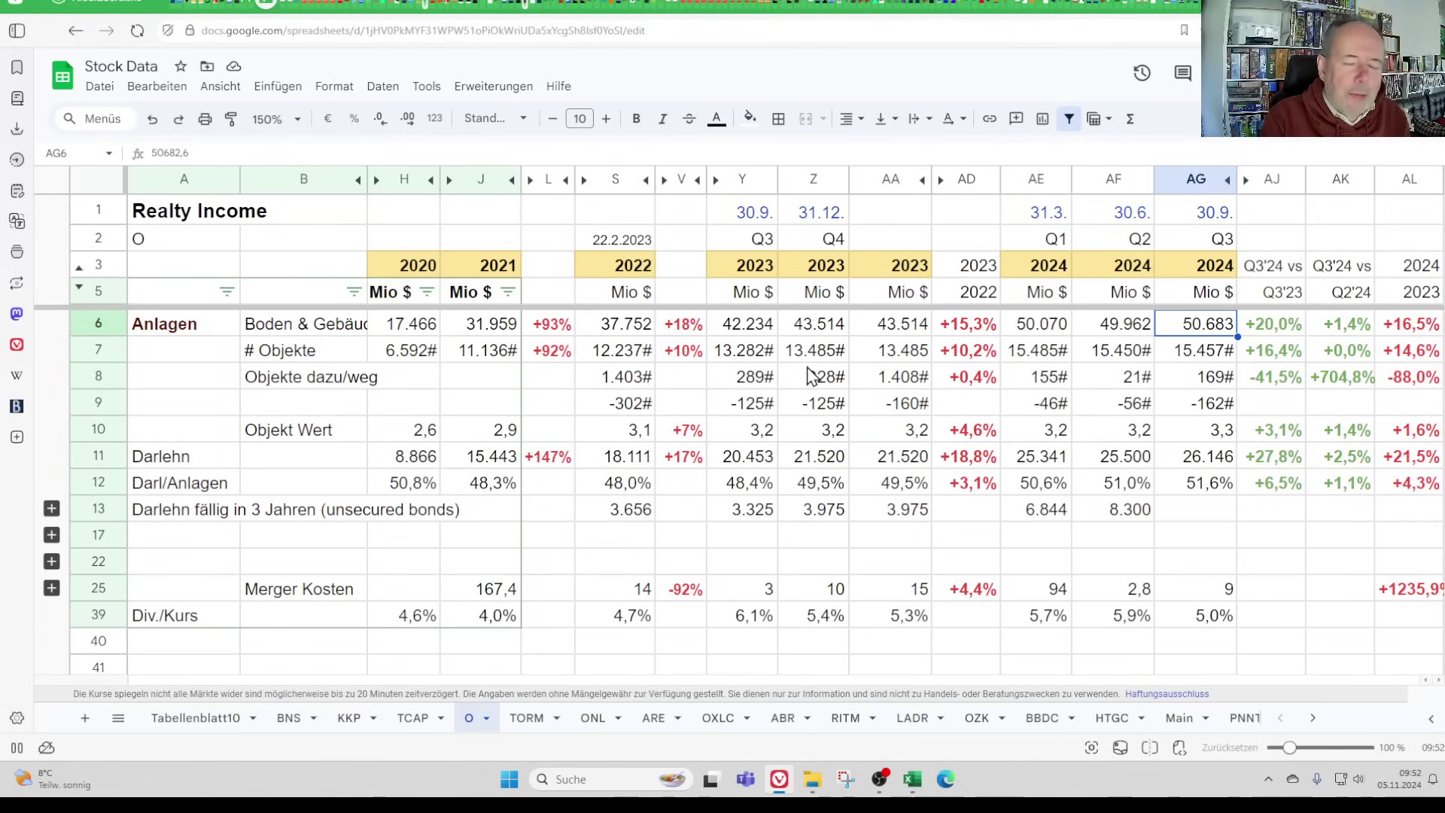
{"action": "key", "text": "Down"}
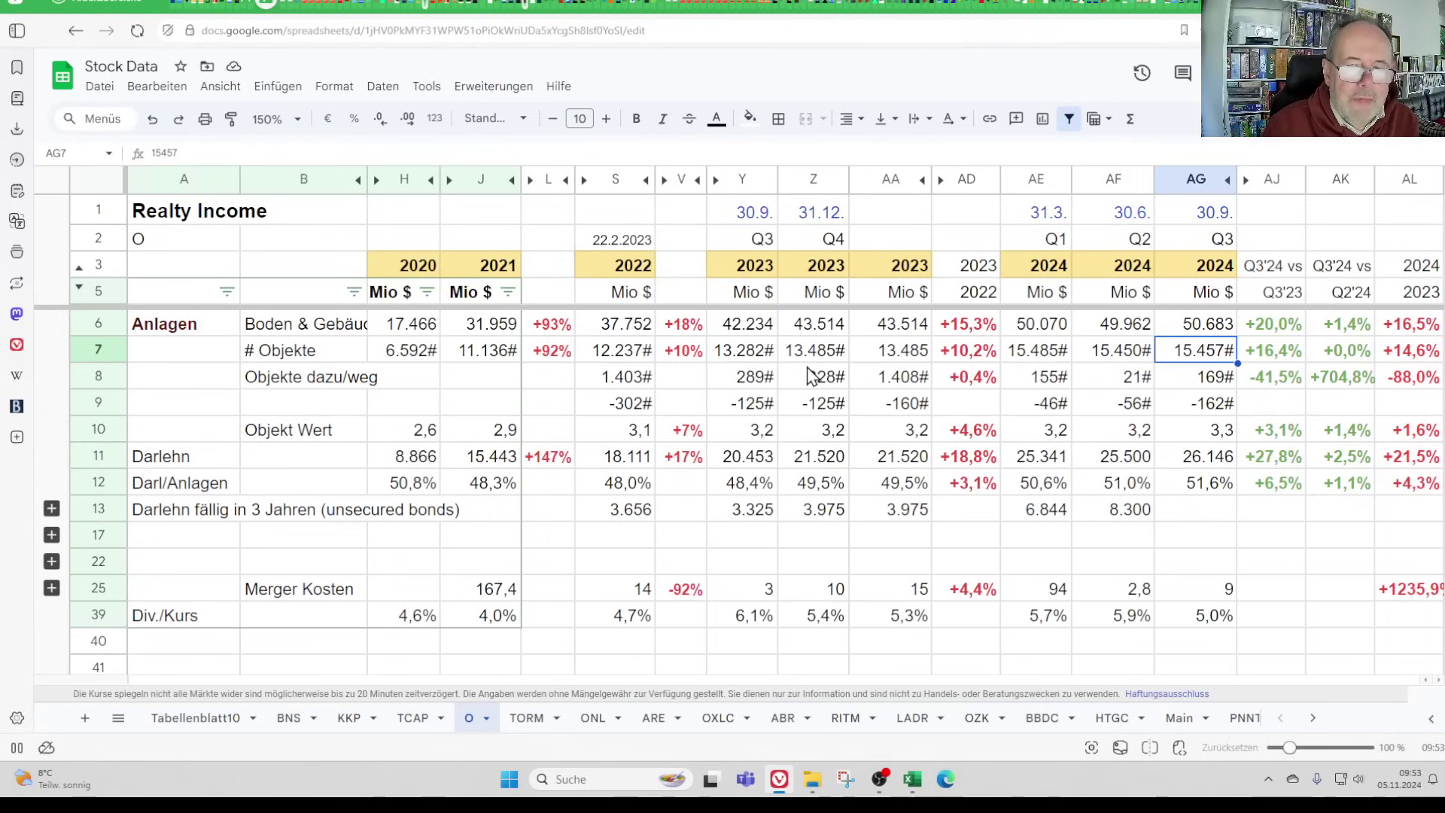
{"action": "key", "text": "Down"}
{"action": "key", "text": "Down"}
{"action": "key", "text": "Down"}
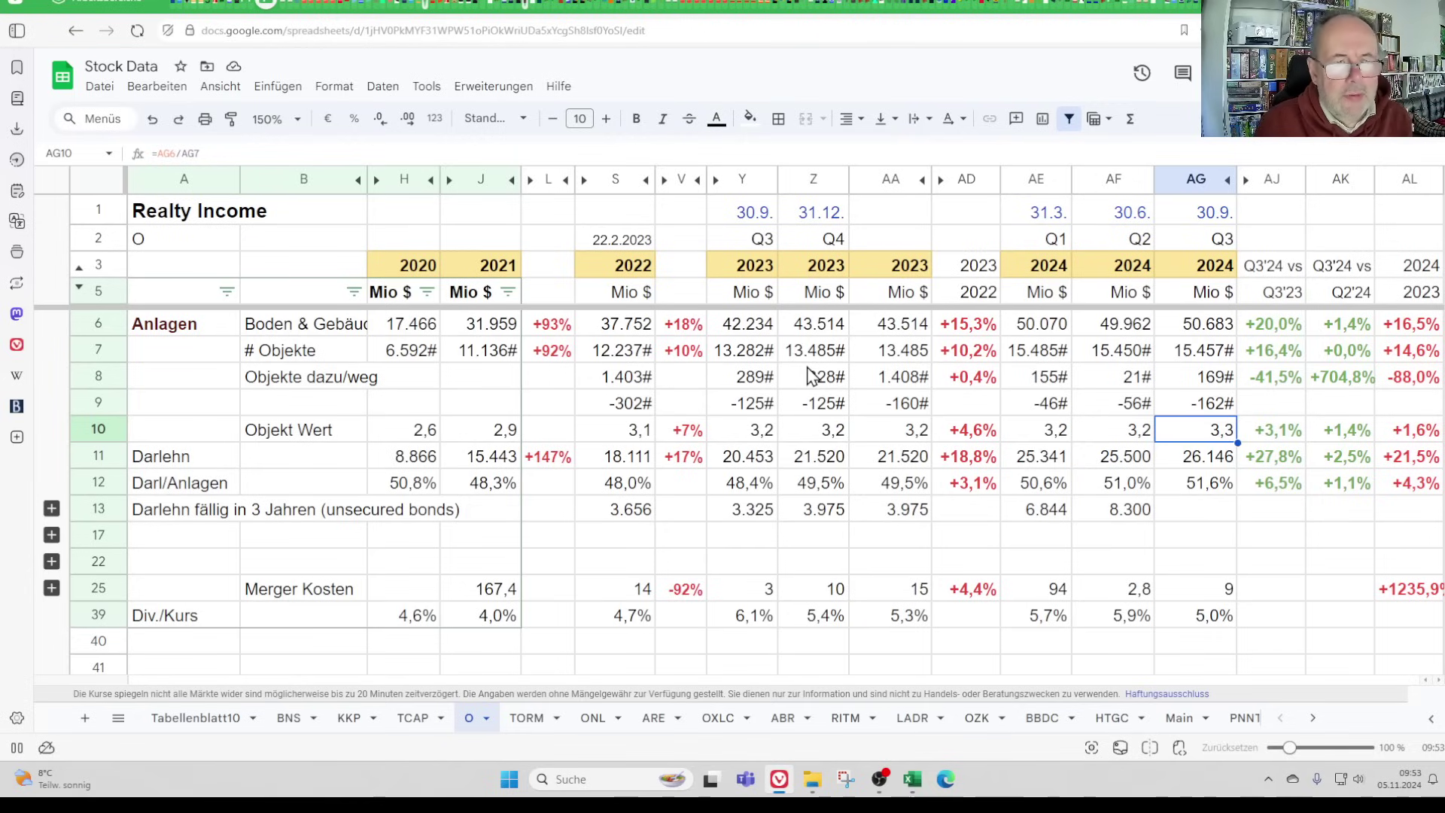
Trace the value per property in row 10 back to 2020 and forward to the 2023 versus 2022 change
{"action": "key", "text": "Left"}
{"action": "key", "text": "Left"}
{"action": "key", "text": "Left"}
{"action": "key", "text": "Left"}
{"action": "key", "text": "Left"}
{"action": "key", "text": "Left"}
{"action": "key", "text": "Left"}
{"action": "key", "text": "Left"}
{"action": "key", "text": "Left"}
{"action": "key", "text": "Left"}
{"action": "key", "text": "Left"}
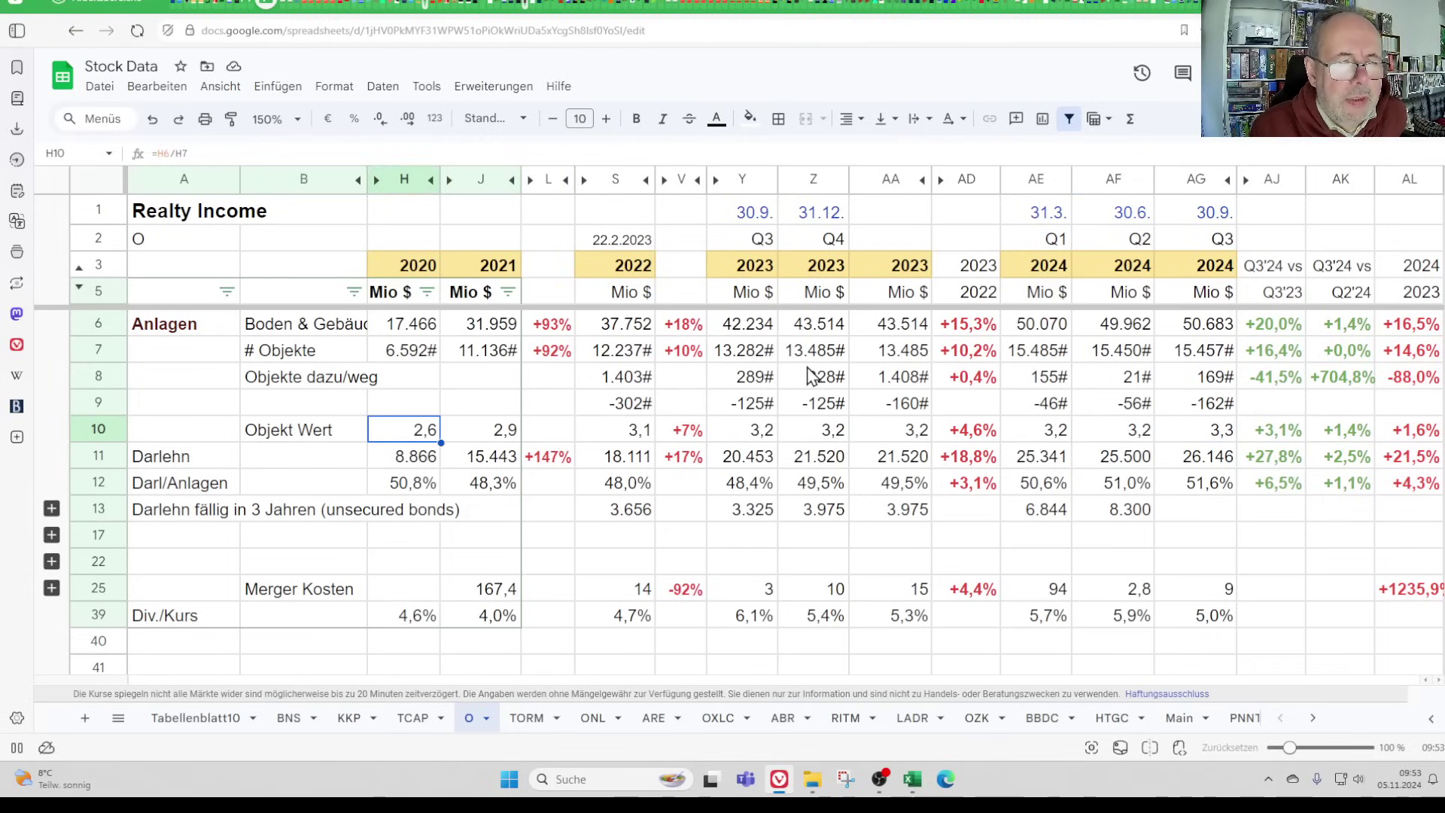
{"action": "key", "text": "Right"}
{"action": "key", "text": "Right"}
{"action": "key", "text": "Right"}
{"action": "key", "text": "Right"}
{"action": "key", "text": "Right"}
{"action": "key", "text": "Right"}
{"action": "key", "text": "Right"}
{"action": "key", "text": "Right"}
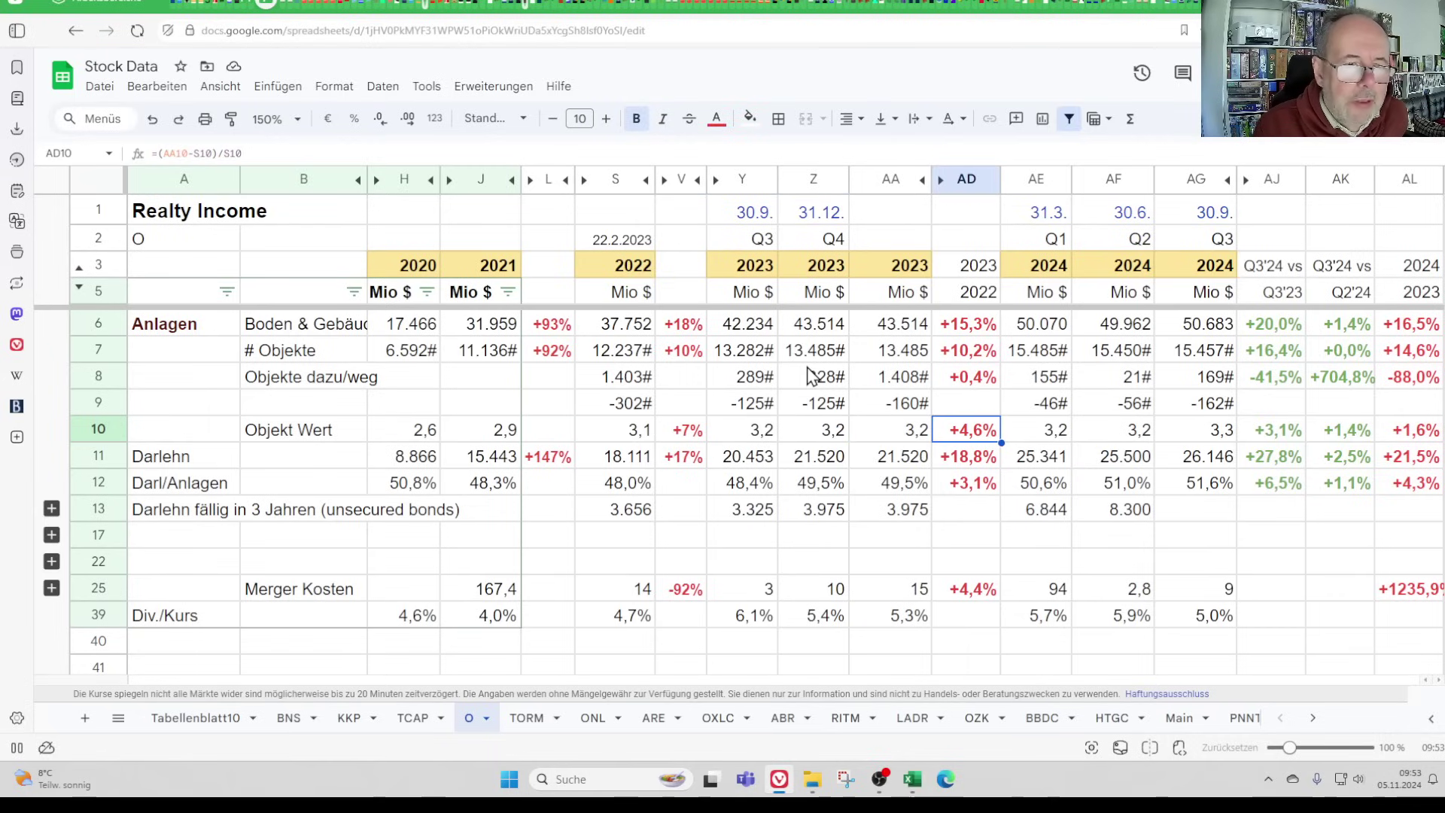
Compare the property counts of 2020 and 2021 in row 7 and examine their growth rate
{"action": "key", "text": "Up"}
{"action": "key", "text": "Up"}
{"action": "key", "text": "Up"}
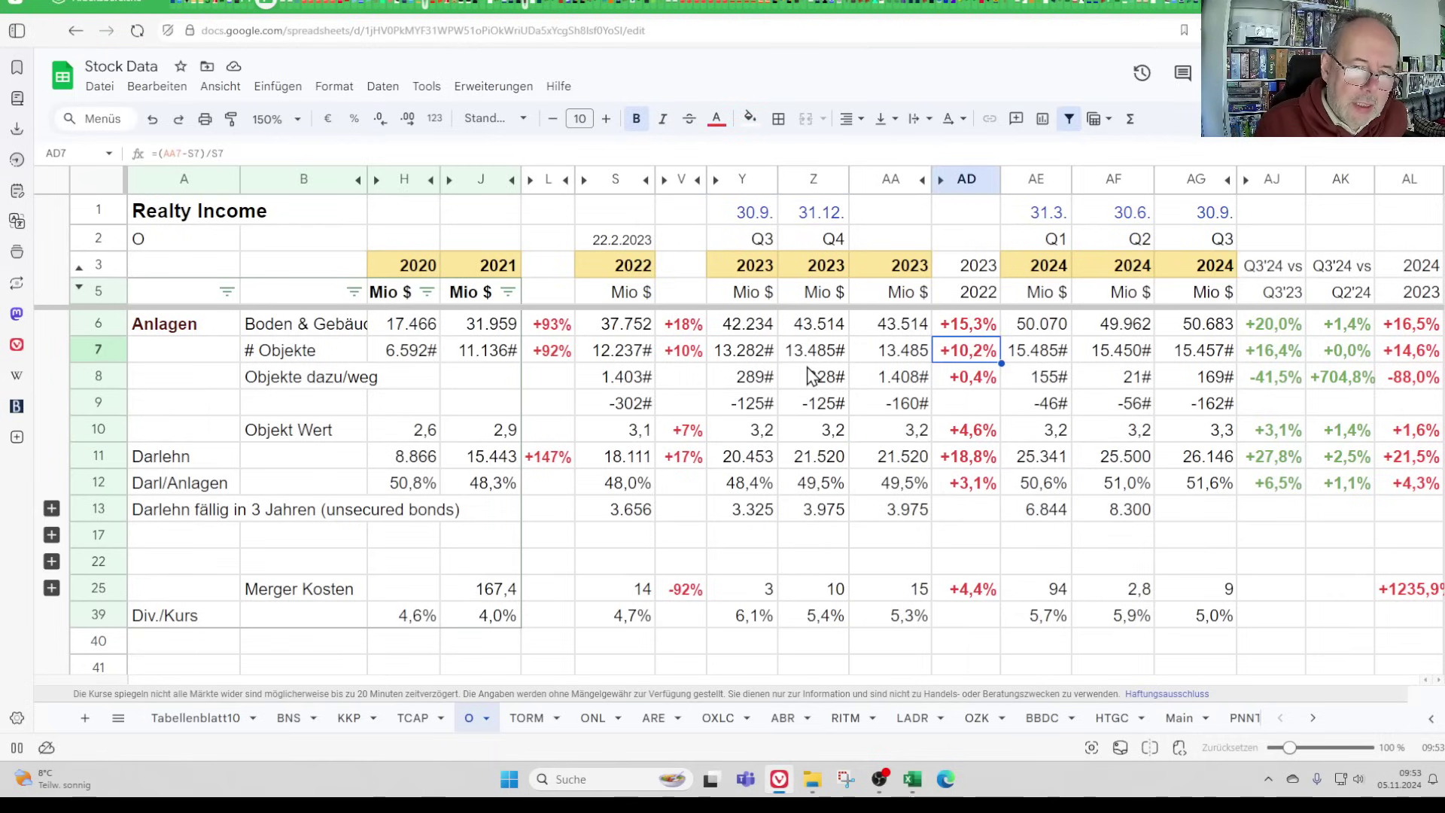
{"action": "key", "text": "Left"}
{"action": "key", "text": "Left"}
{"action": "key", "text": "Left"}
{"action": "key", "text": "Left"}
{"action": "key", "text": "Left"}
{"action": "key", "text": "Left"}
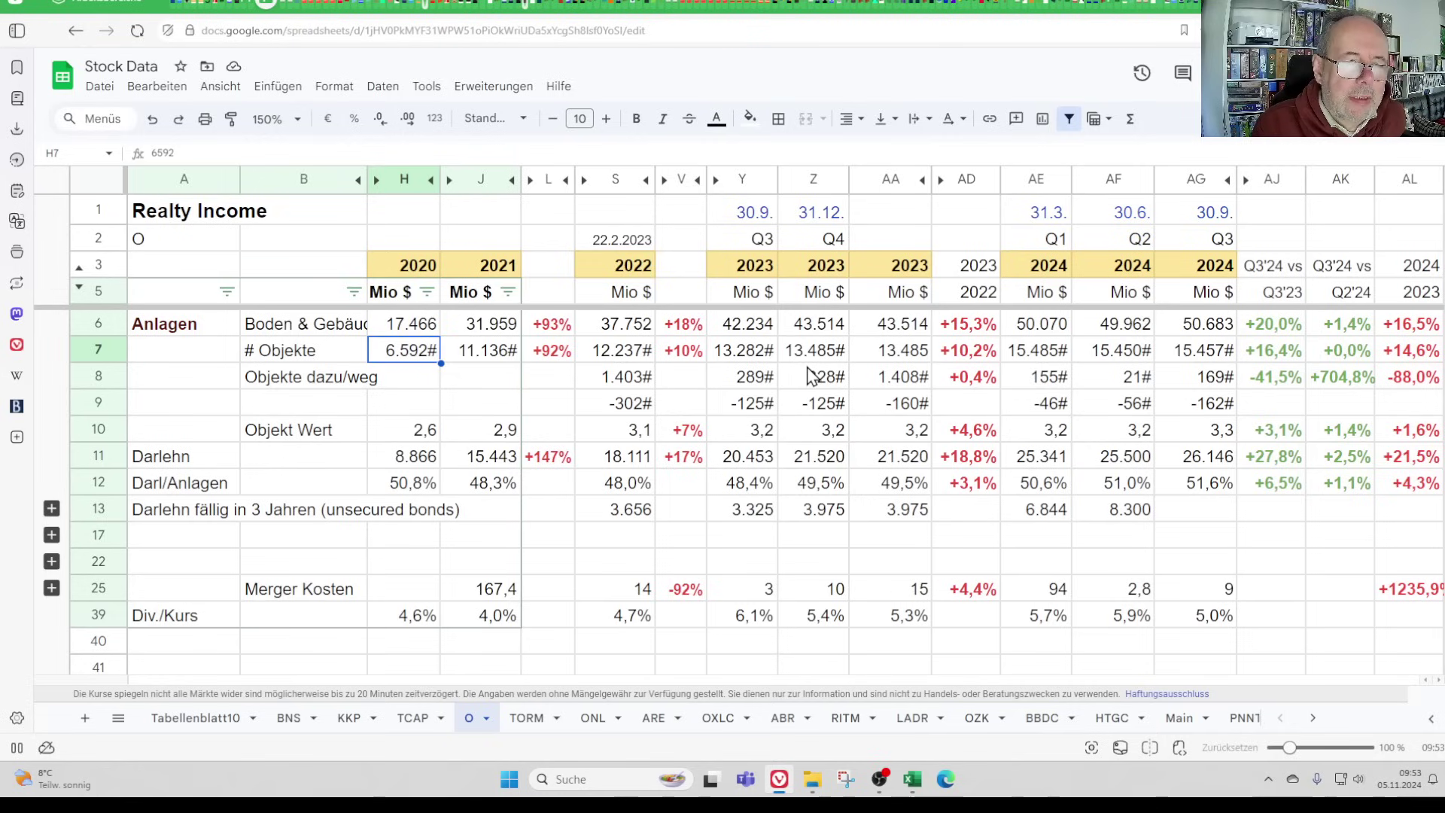
{"action": "key", "text": "Right"}
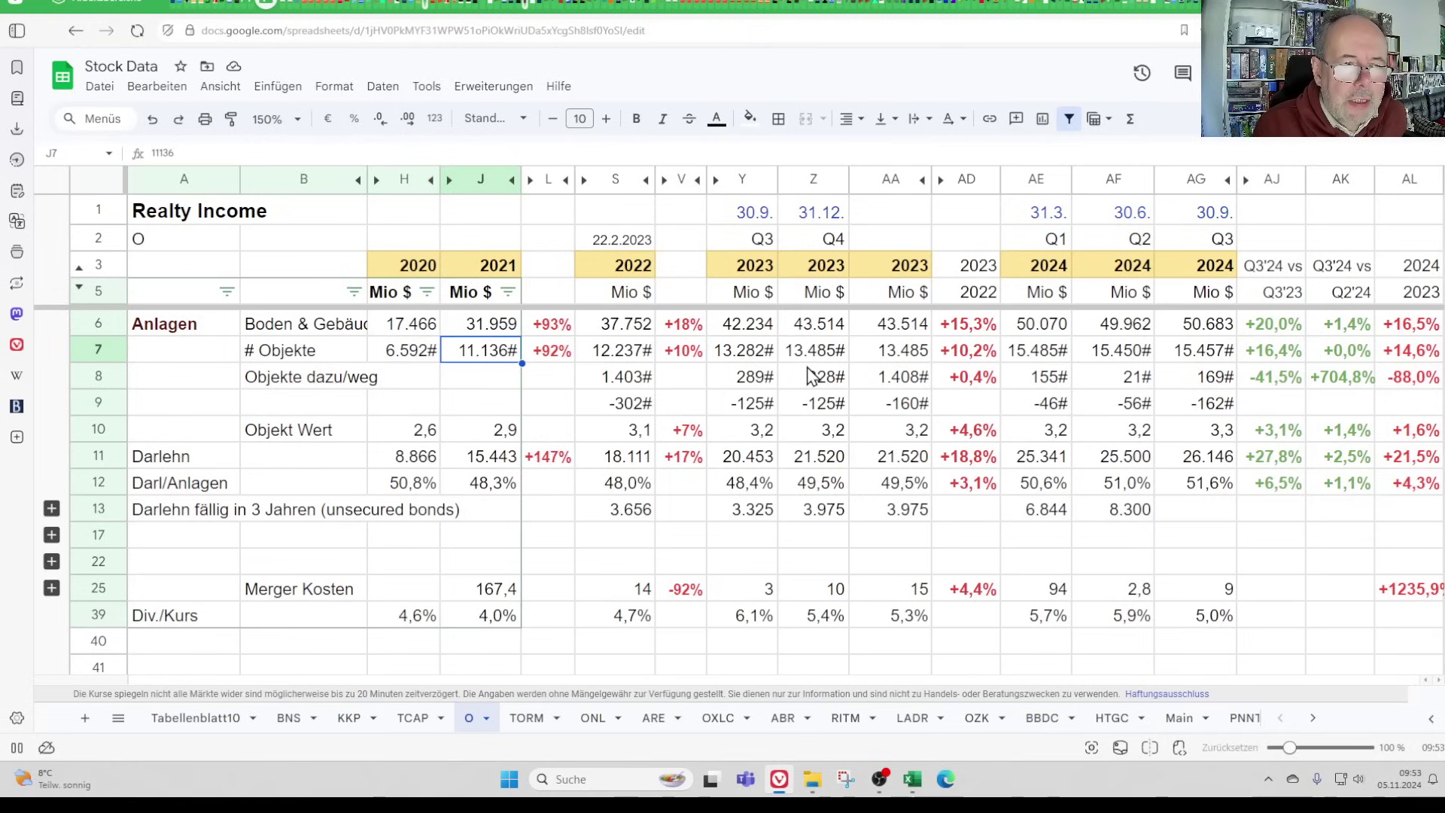
{"action": "key", "text": "Right"}
{"action": "key", "text": "Right"}
{"action": "key", "text": "Right"}
{"action": "key", "text": "Left"}
{"action": "key", "text": "Left"}
{"action": "key", "text": "Left"}
{"action": "key", "text": "Left"}
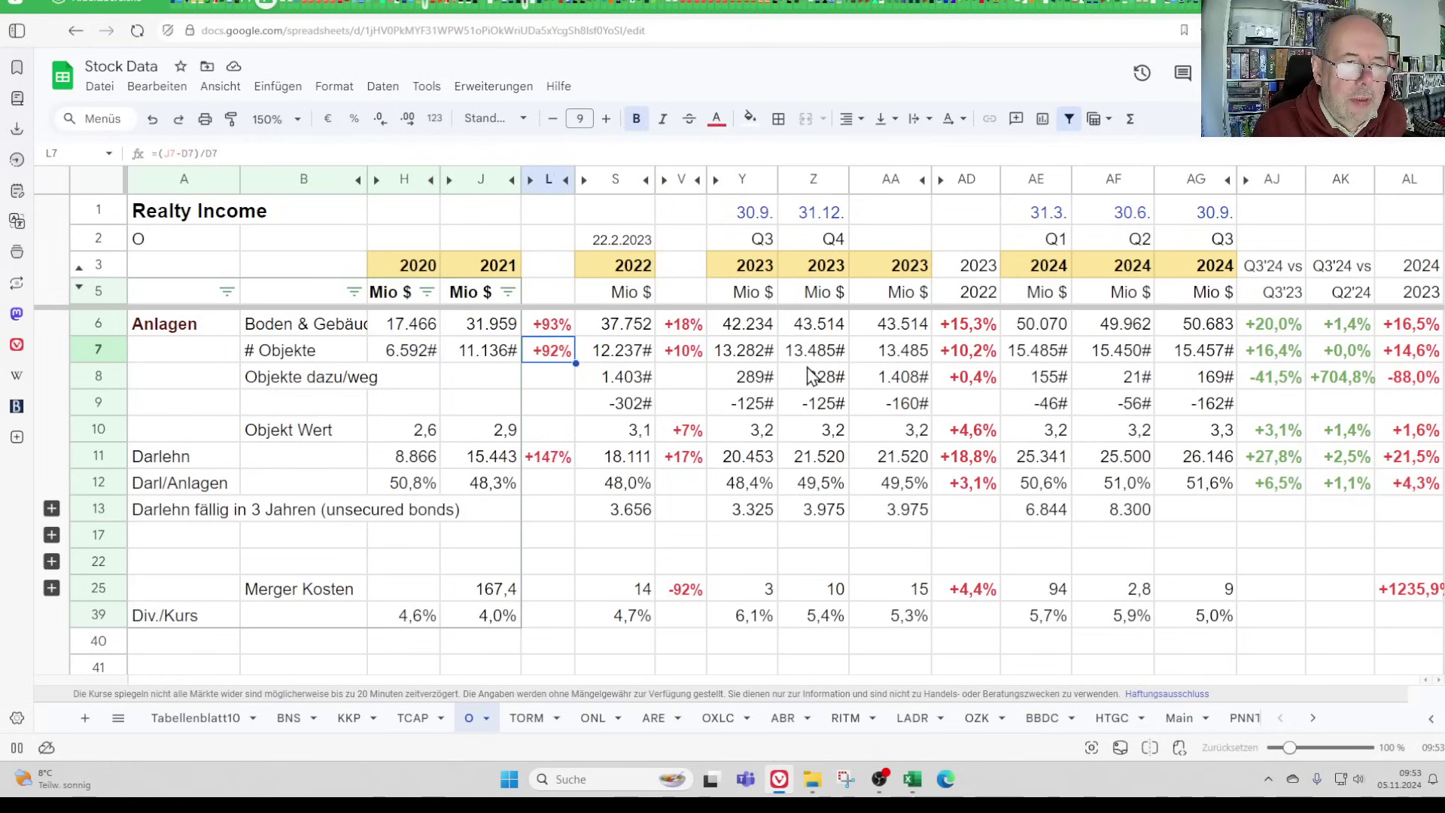
Follow the property count in row 7 from 2021 through to Q3 2024
{"action": "key", "text": "Right"}
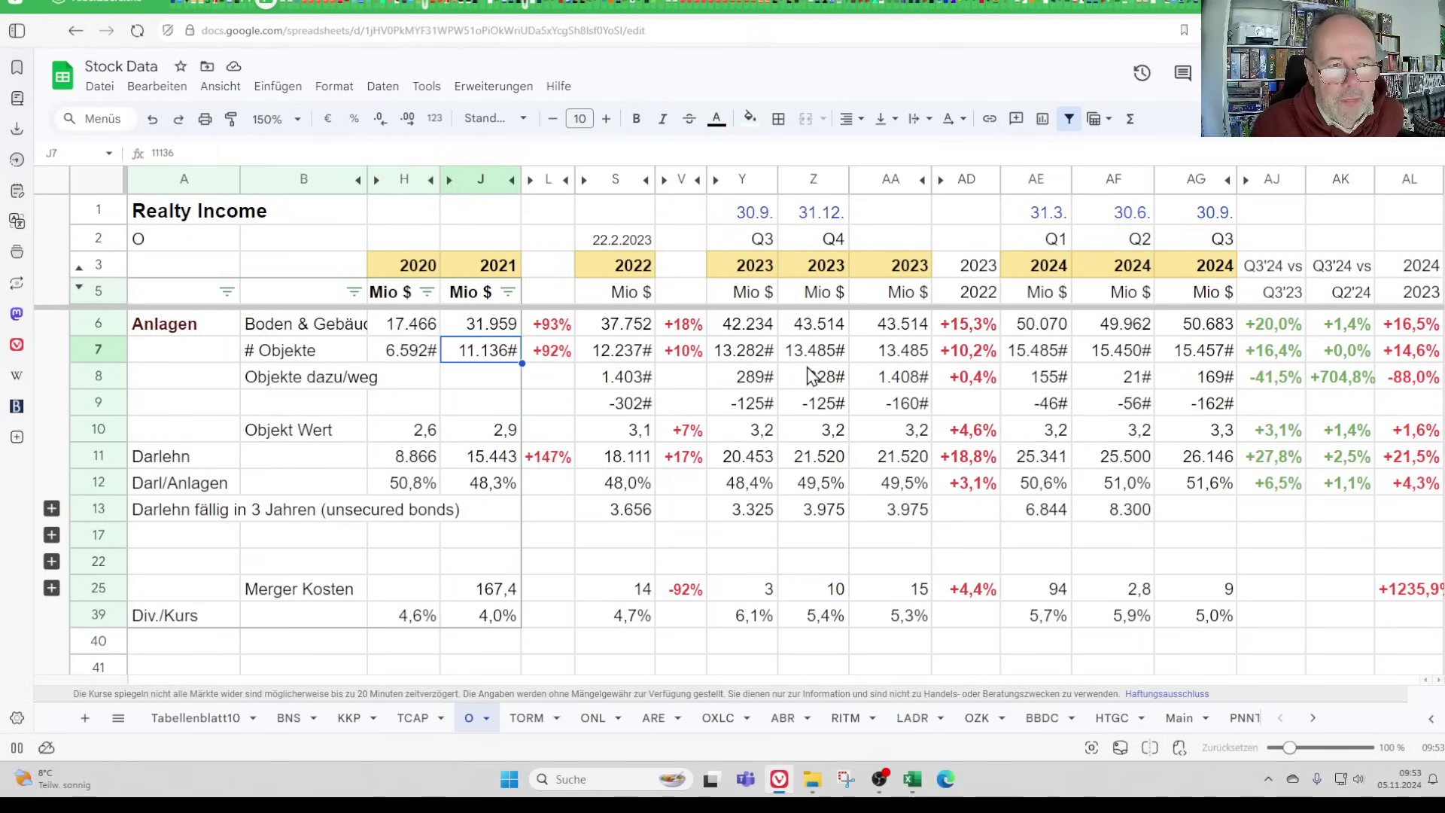
{"action": "key", "text": "Right"}
{"action": "key", "text": "Right"}
{"action": "key", "text": "Right"}
{"action": "key", "text": "Right"}
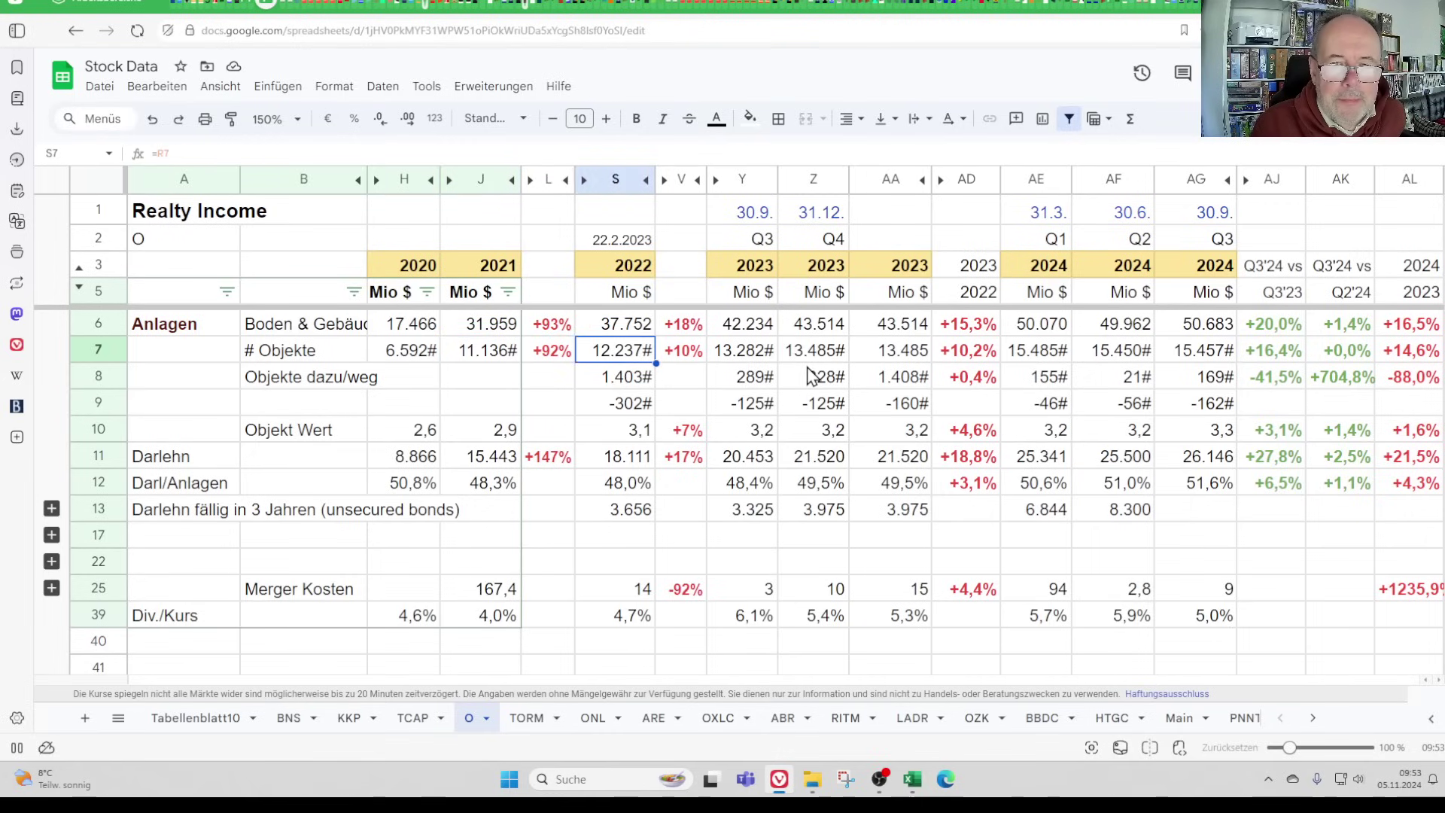
{"action": "key", "text": "Right"}
{"action": "key", "text": "Right"}
{"action": "key", "text": "Right"}
{"action": "key", "text": "Right"}
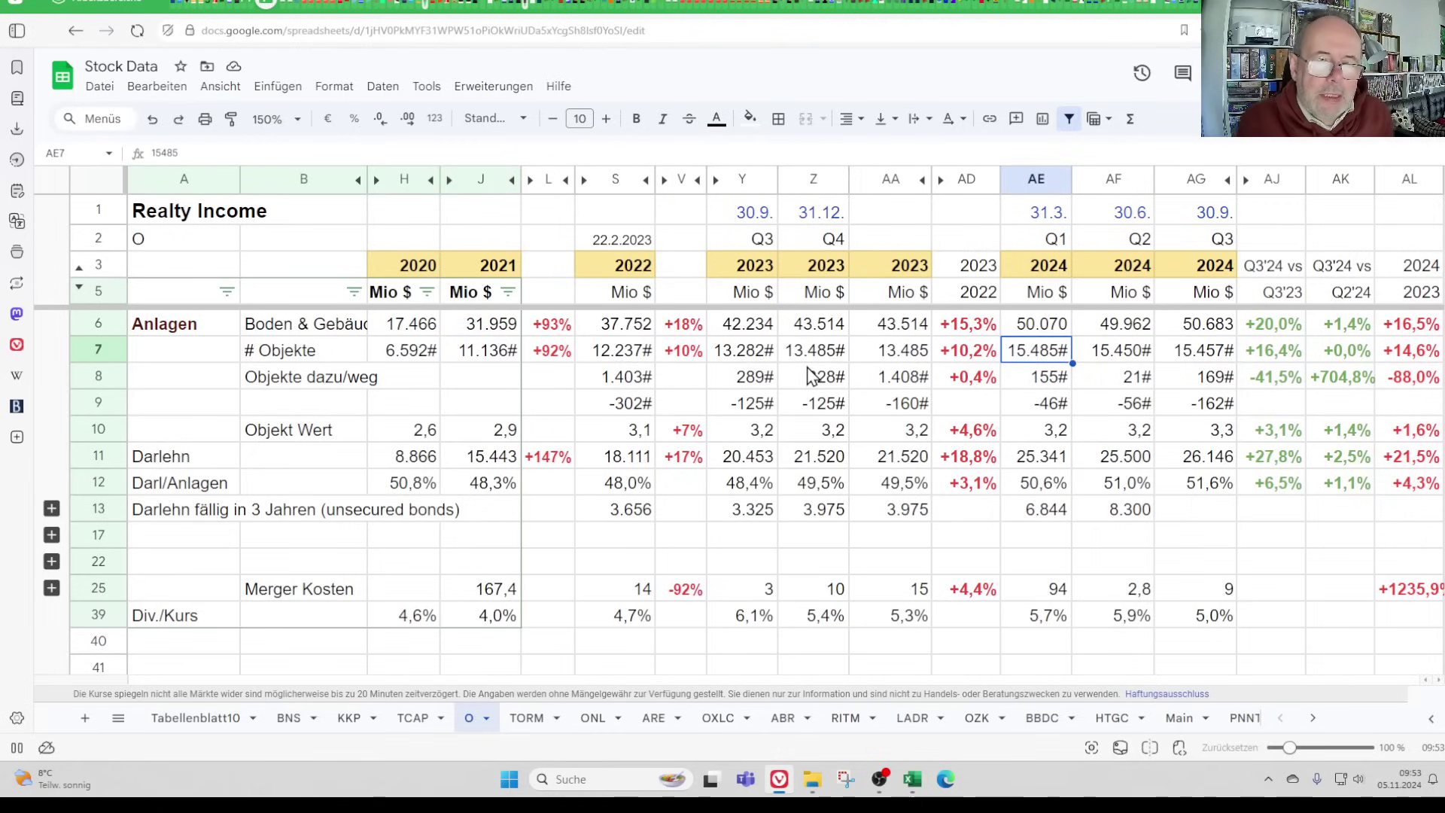
{"action": "key", "text": "Right"}
{"action": "key", "text": "Right"}
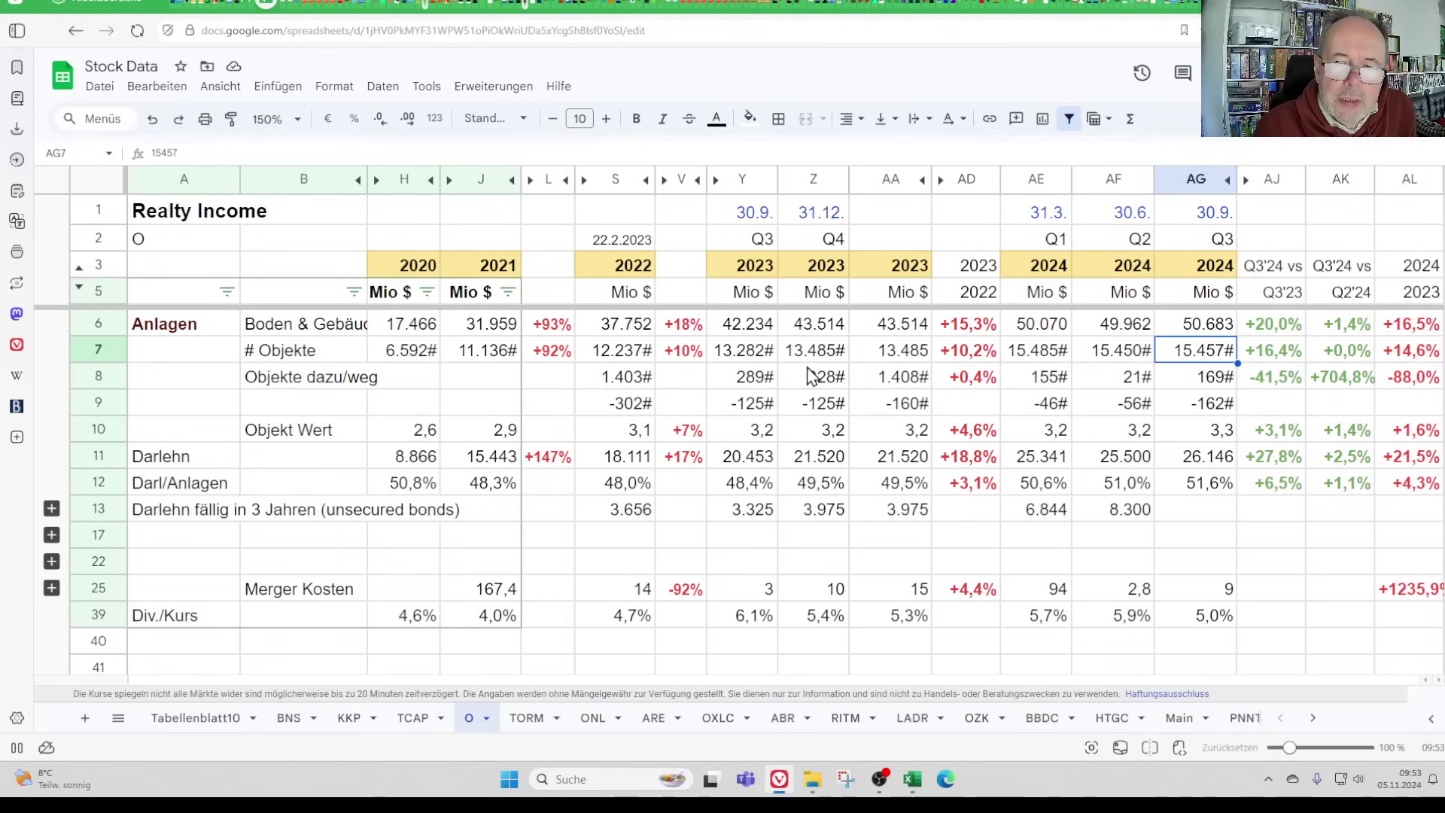
Examine the properties added and removed in Q3 2024 against the building value and the Q2 2024 property count
{"action": "key", "text": "Up"}
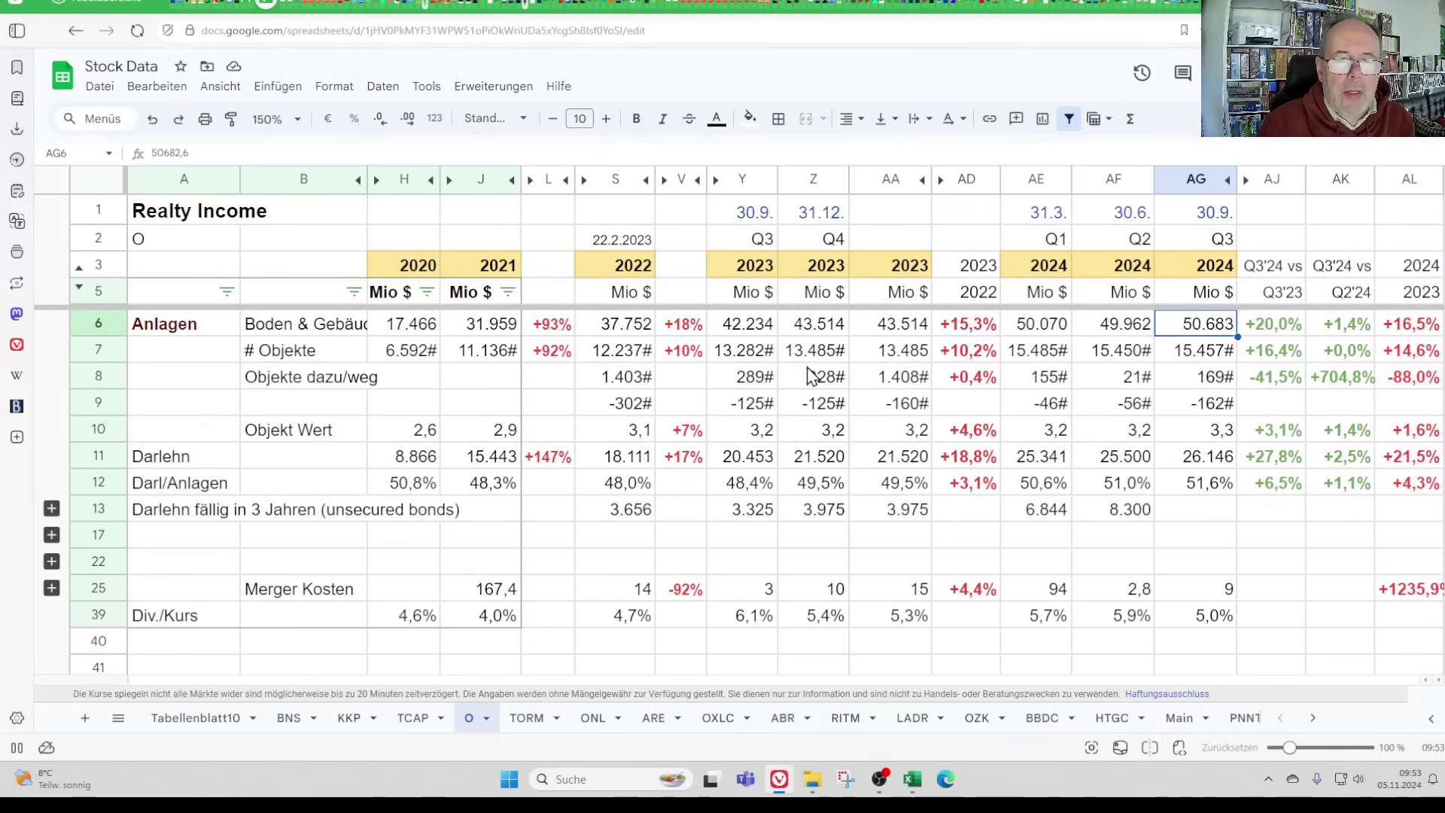
{"action": "key", "text": "Down"}
{"action": "key", "text": "Down"}
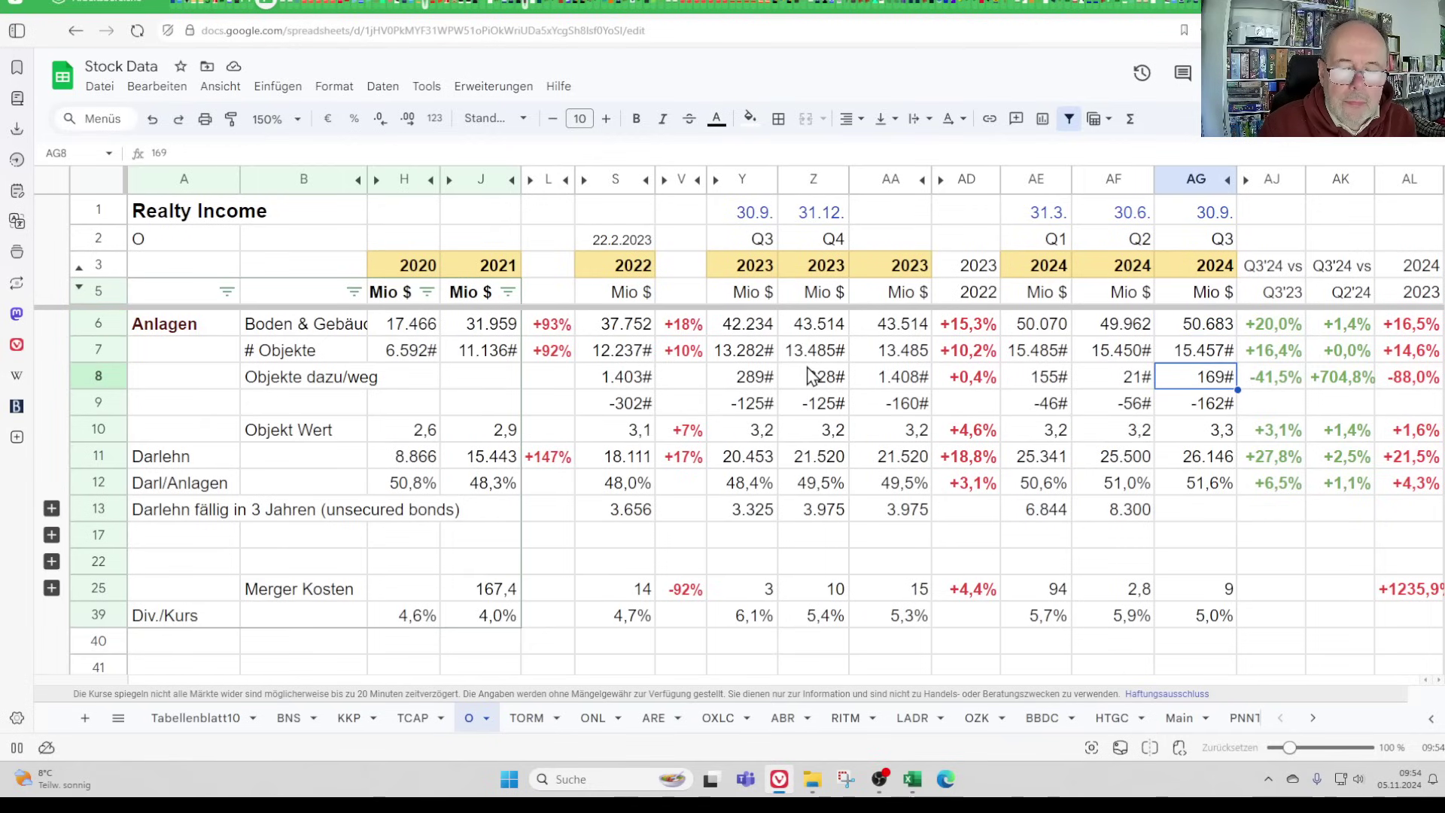
{"action": "key", "text": "Up"}
{"action": "key", "text": "Up"}
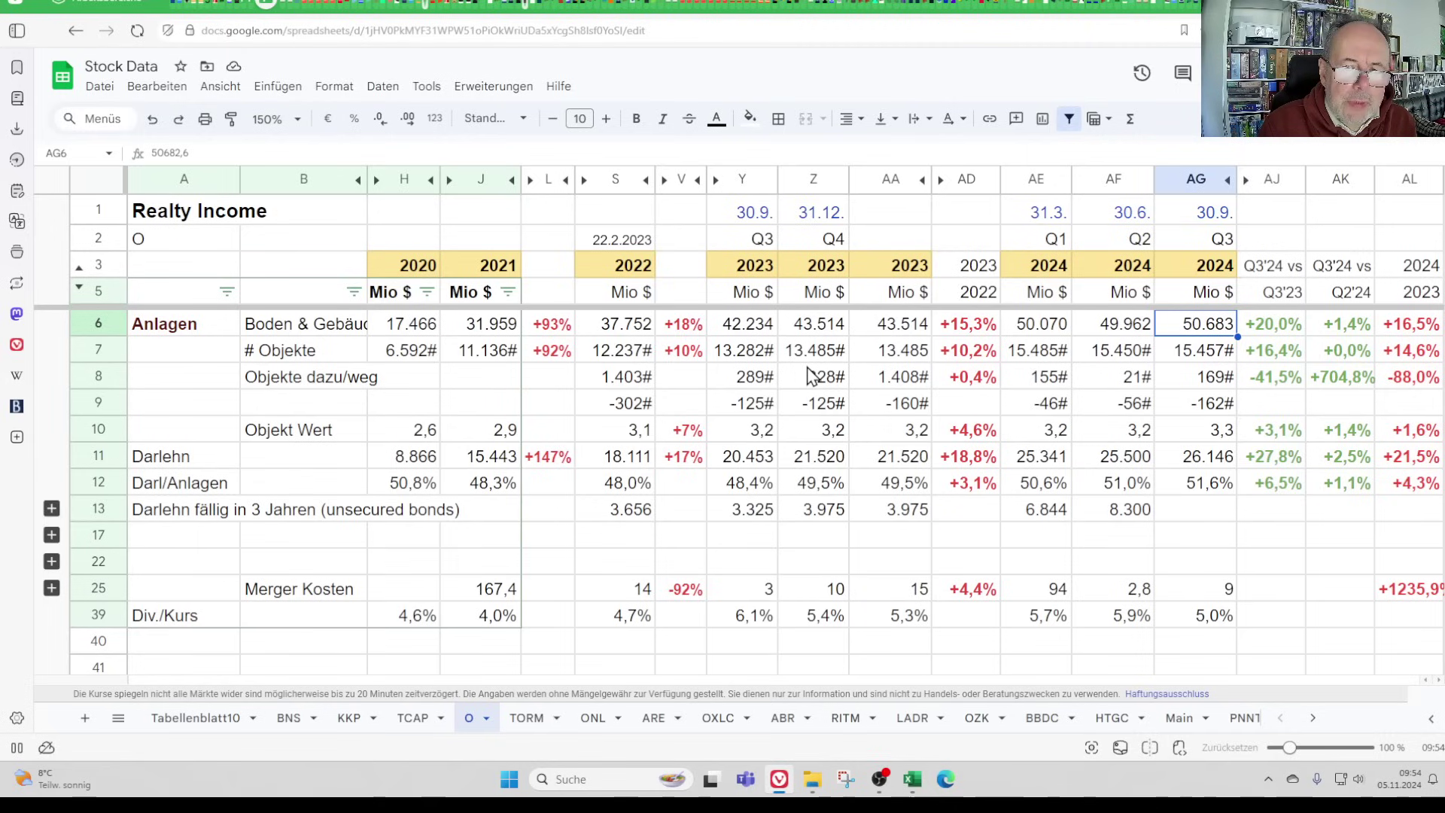
{"action": "key", "text": "Down"}
{"action": "key", "text": "Down"}
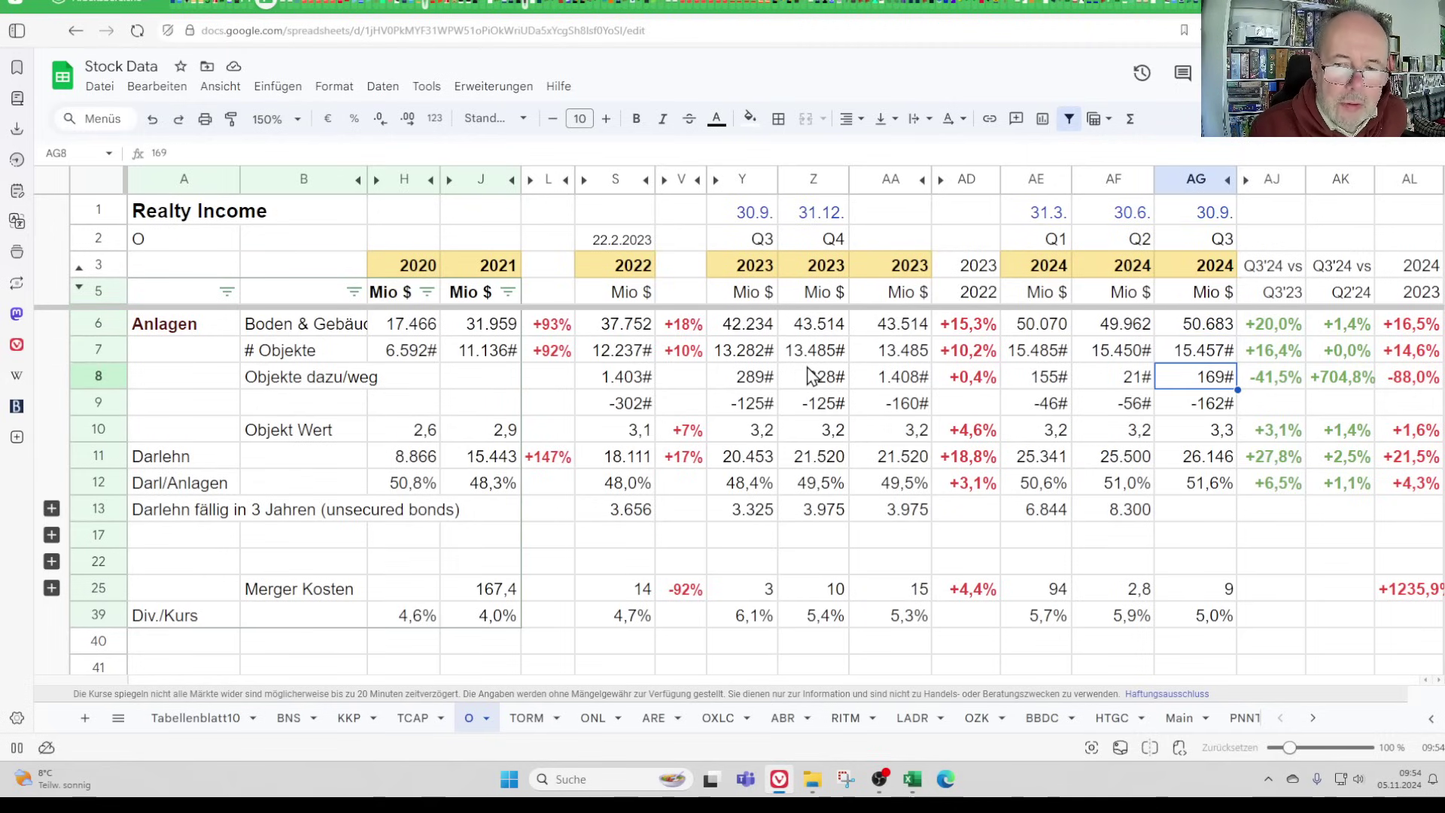
{"action": "key", "text": "Down"}
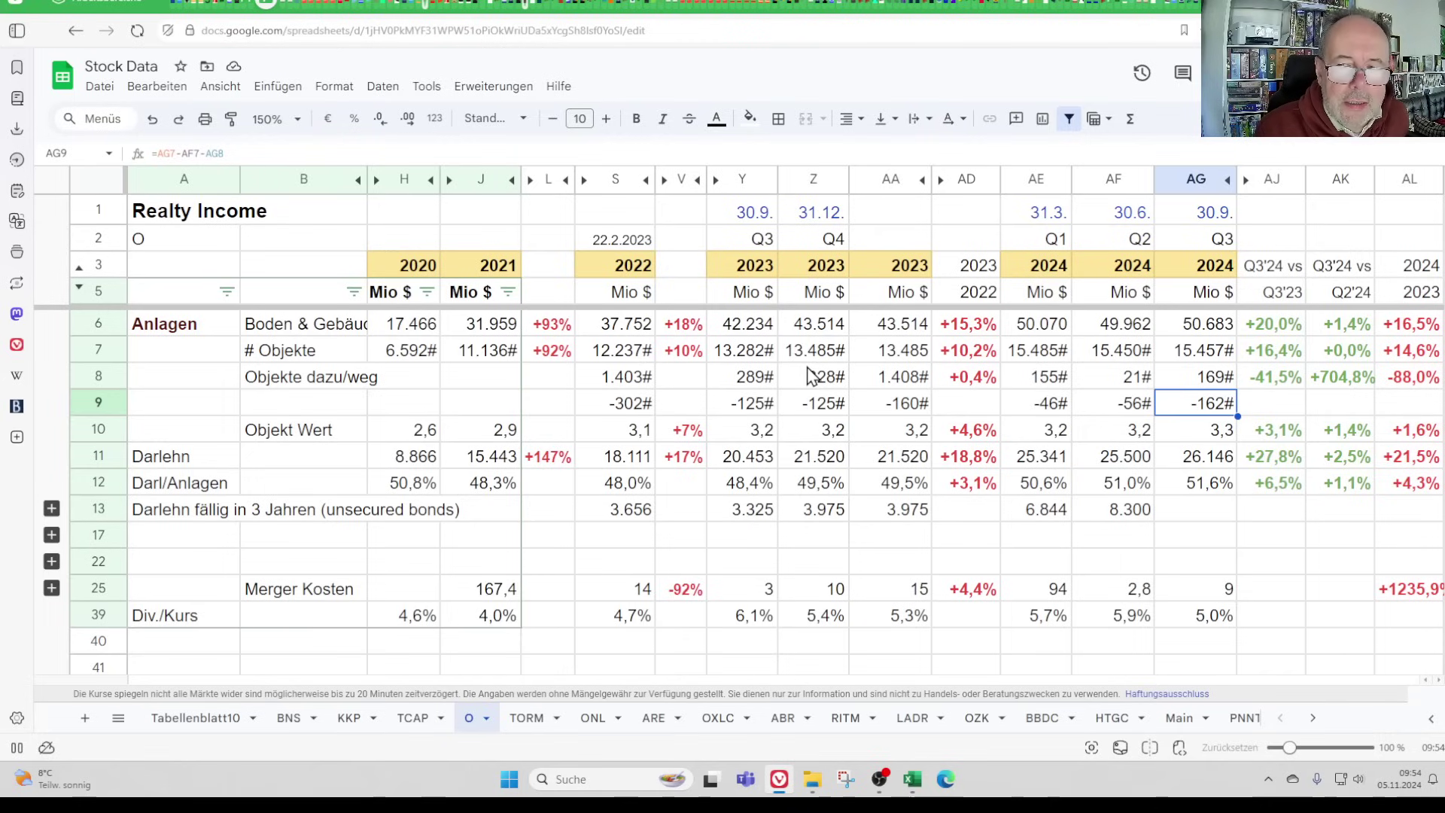
{"action": "key", "text": "Up"}
{"action": "key", "text": "Up"}
{"action": "key", "text": "Left"}
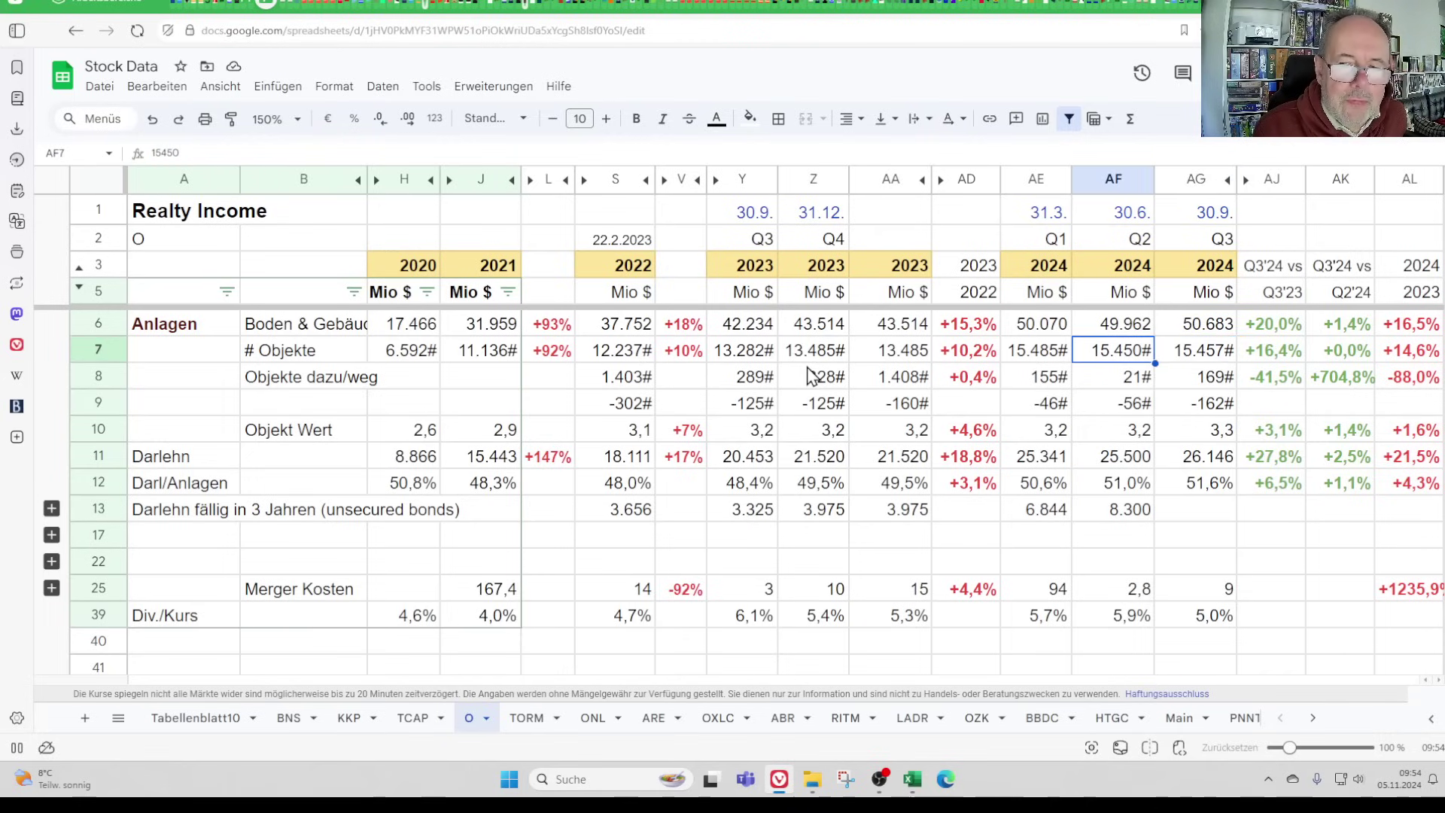
Examine the Q3 2024 value per property, the removed properties and the loan amount in row 11
{"action": "key", "text": "Right"}
{"action": "key", "text": "Down"}
{"action": "key", "text": "Down"}
{"action": "key", "text": "Down"}
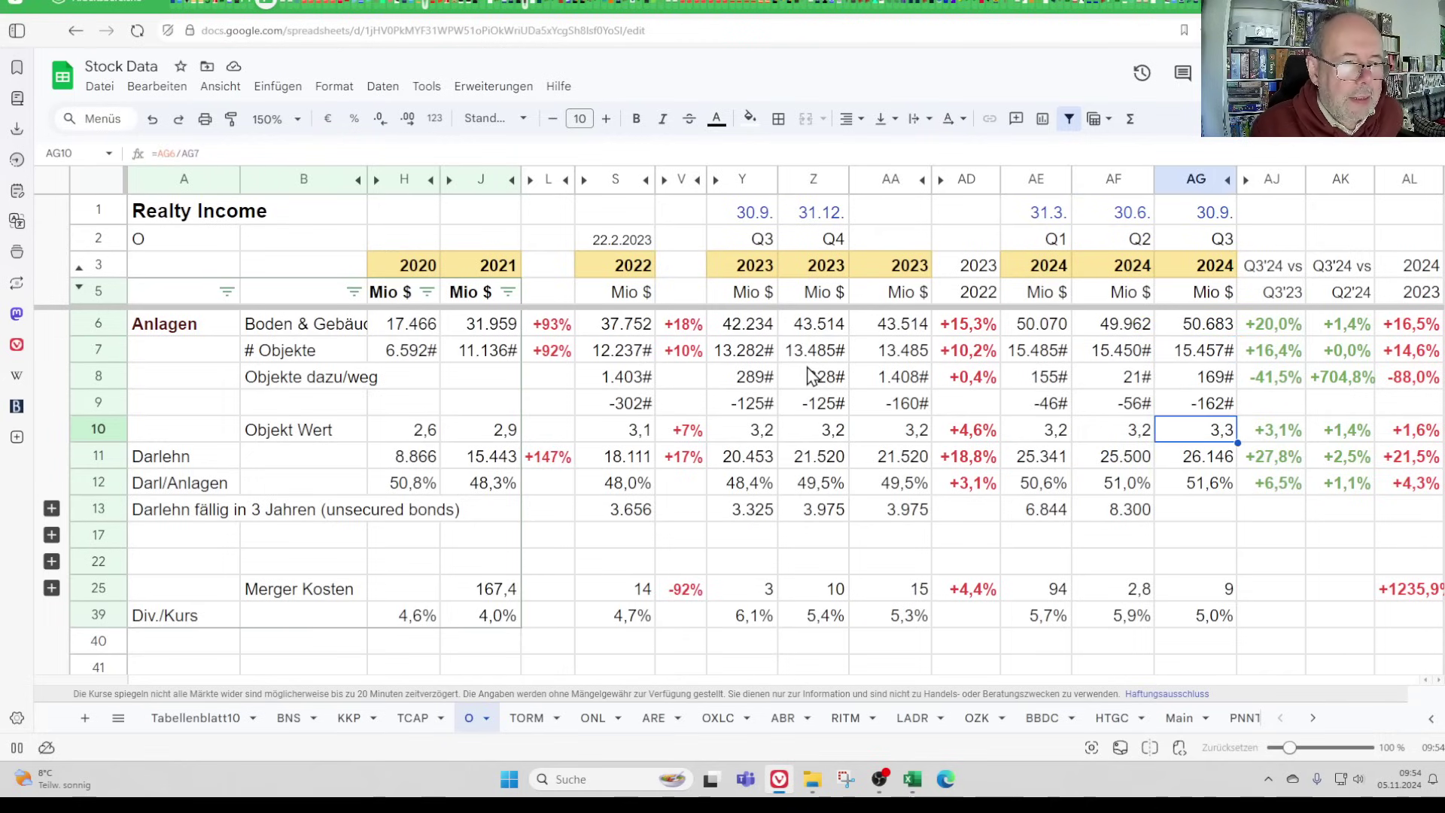
{"action": "key", "text": "Up"}
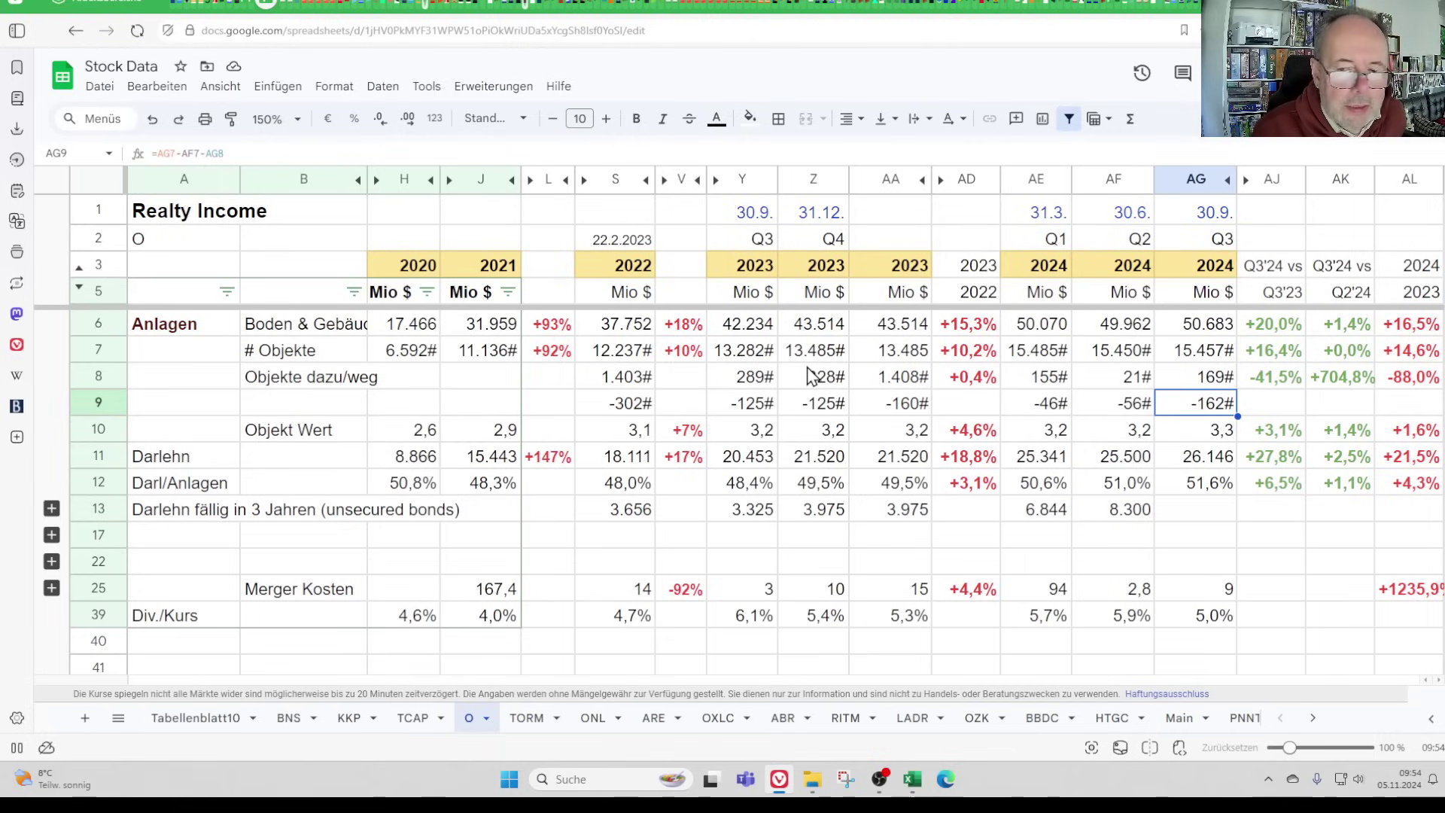
{"action": "key", "text": "Down"}
{"action": "key", "text": "Down"}
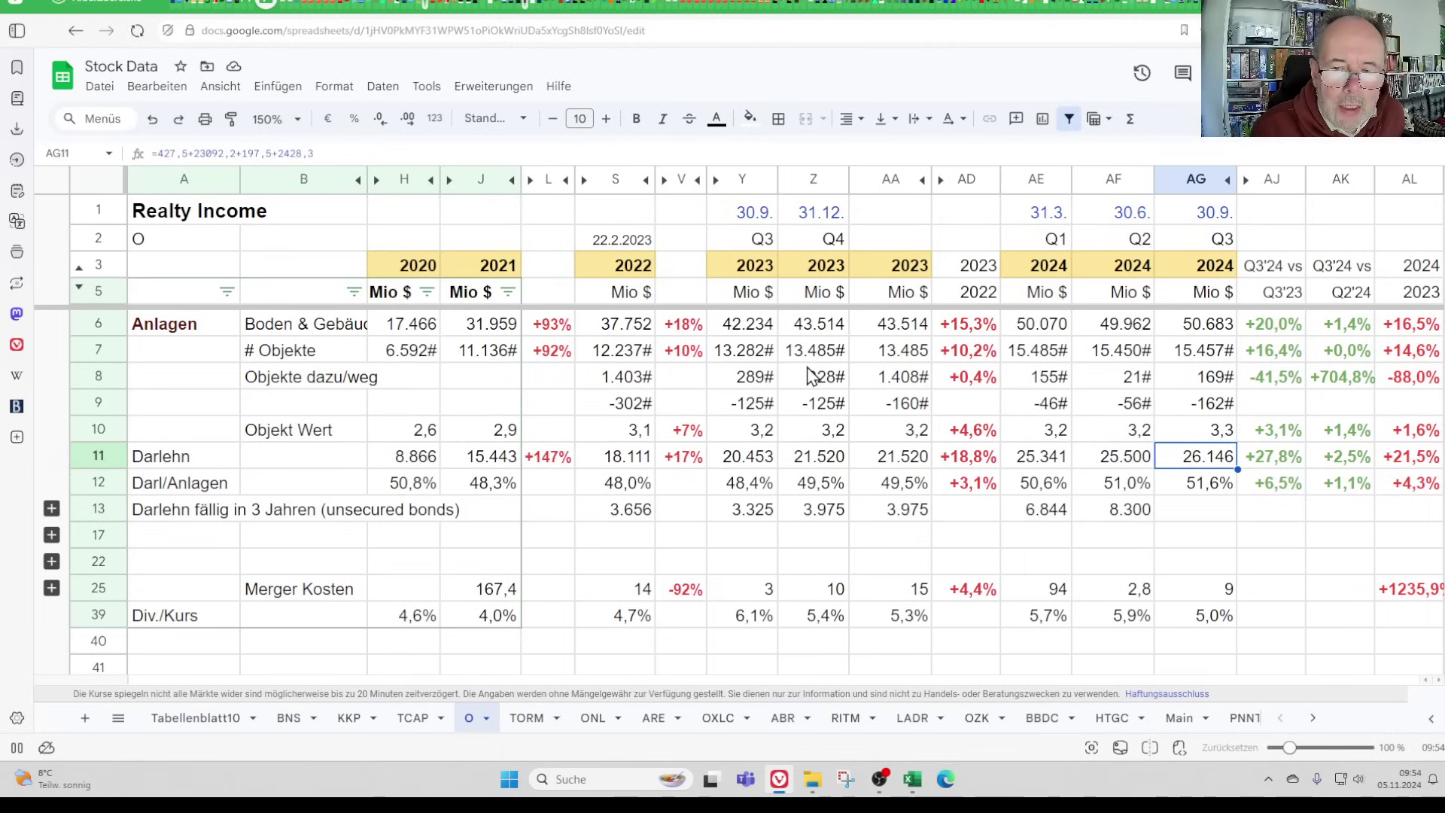
Compare the Q3'24 versus Q2'24 change in loans with the change in land and building value
{"action": "key", "text": "Right"}
{"action": "key", "text": "Right"}
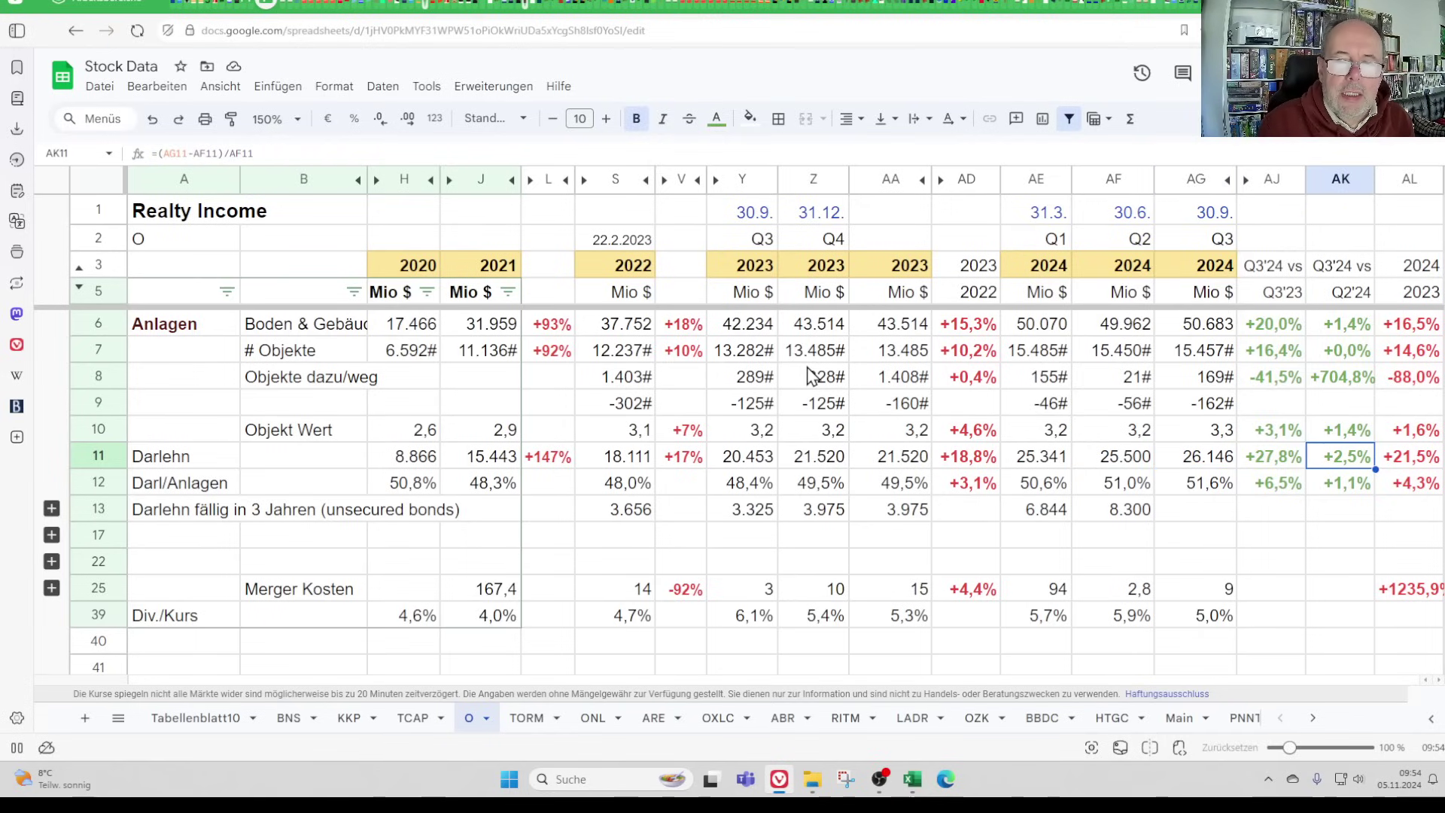
{"action": "key", "text": "Up"}
{"action": "key", "text": "Up"}
{"action": "key", "text": "Up"}
{"action": "key", "text": "Up"}
{"action": "key", "text": "Up"}
{"action": "key", "text": "Down"}
{"action": "key", "text": "Down"}
{"action": "key", "text": "Down"}
{"action": "key", "text": "Down"}
{"action": "key", "text": "Down"}
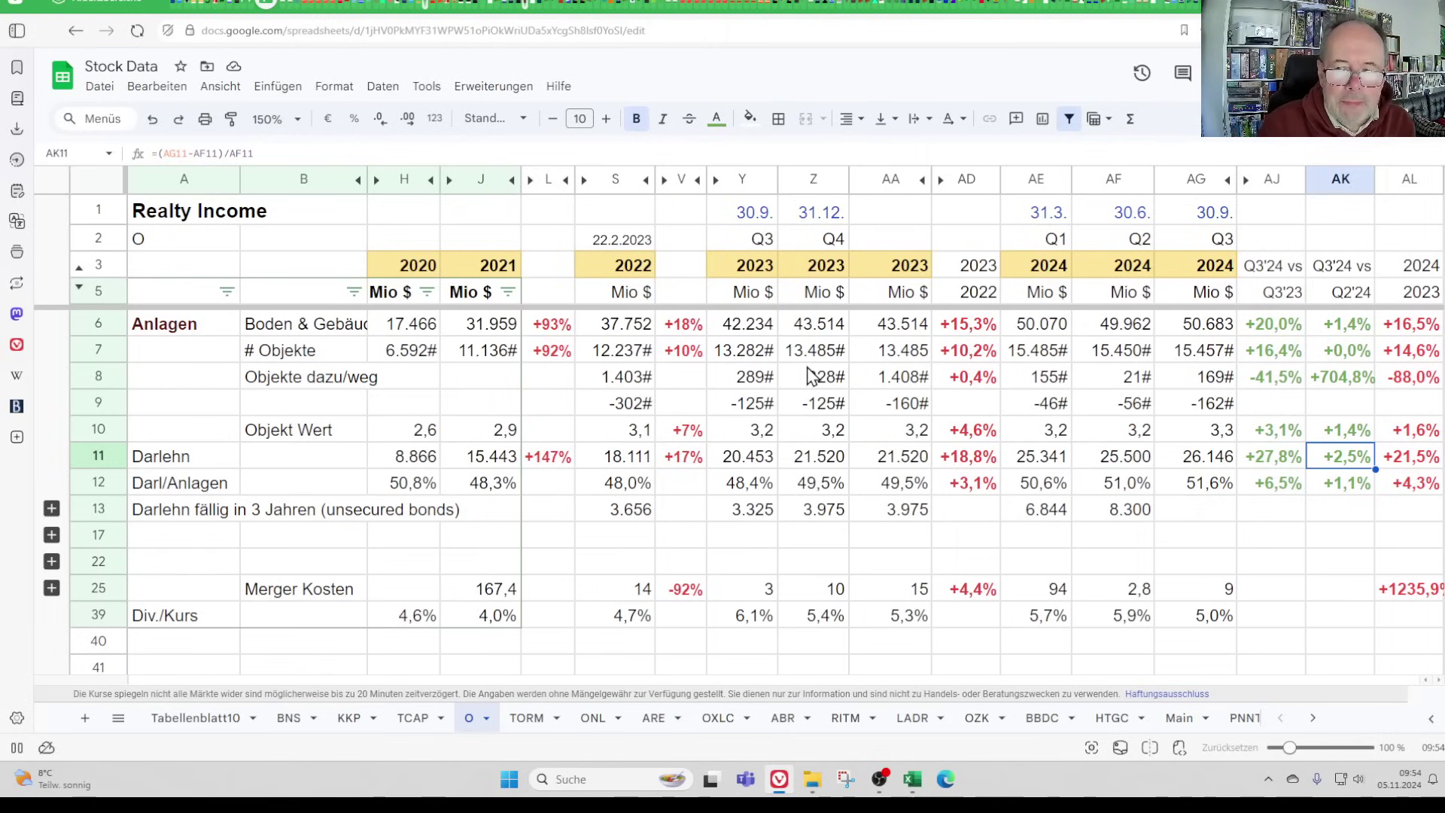
Examine the Q3 2024 loan amount, the loan-to-assets ratio and the unsecured bonds due within three years
{"action": "key", "text": "Left"}
{"action": "key", "text": "Left"}
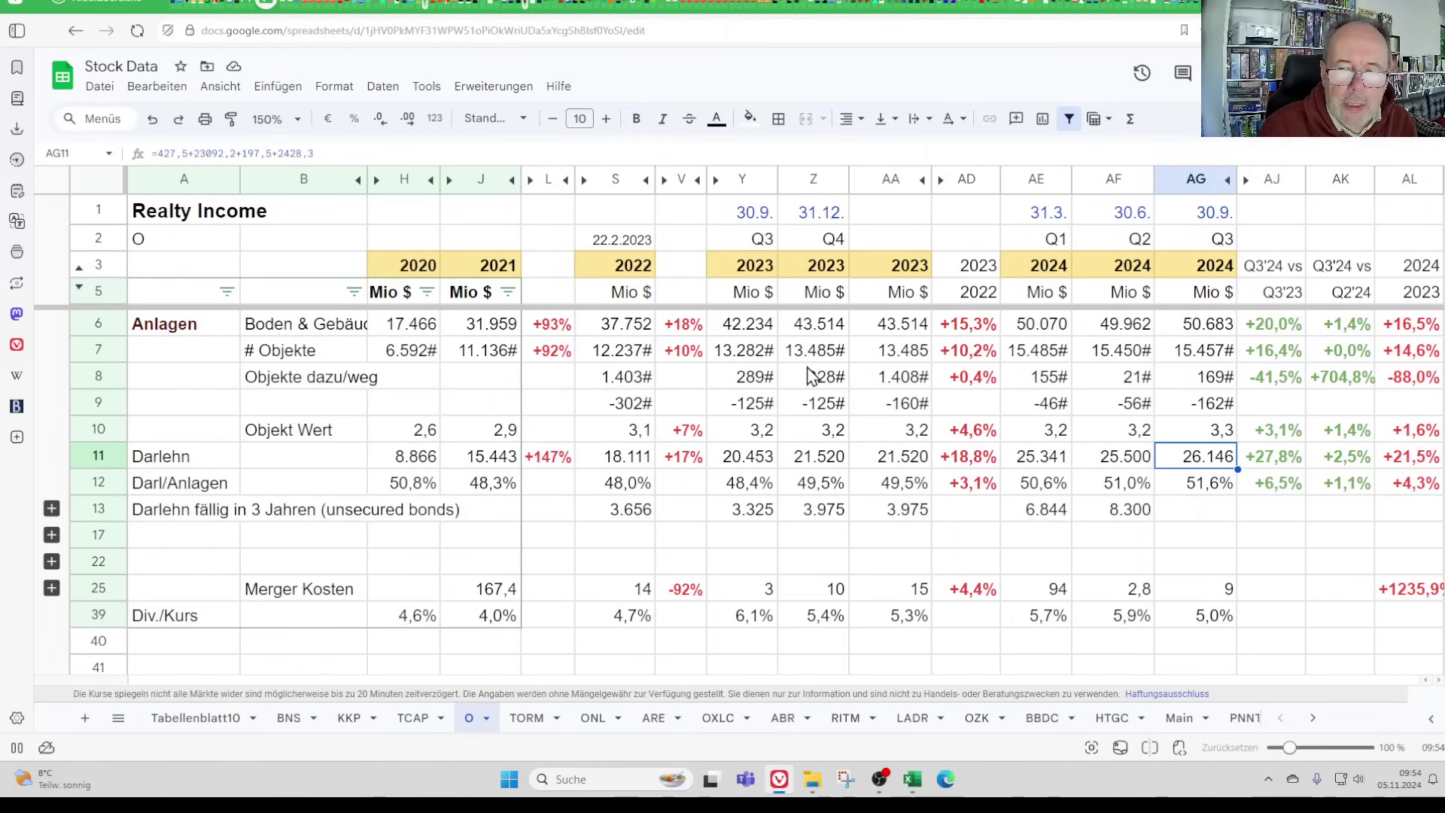
{"action": "key", "text": "Down"}
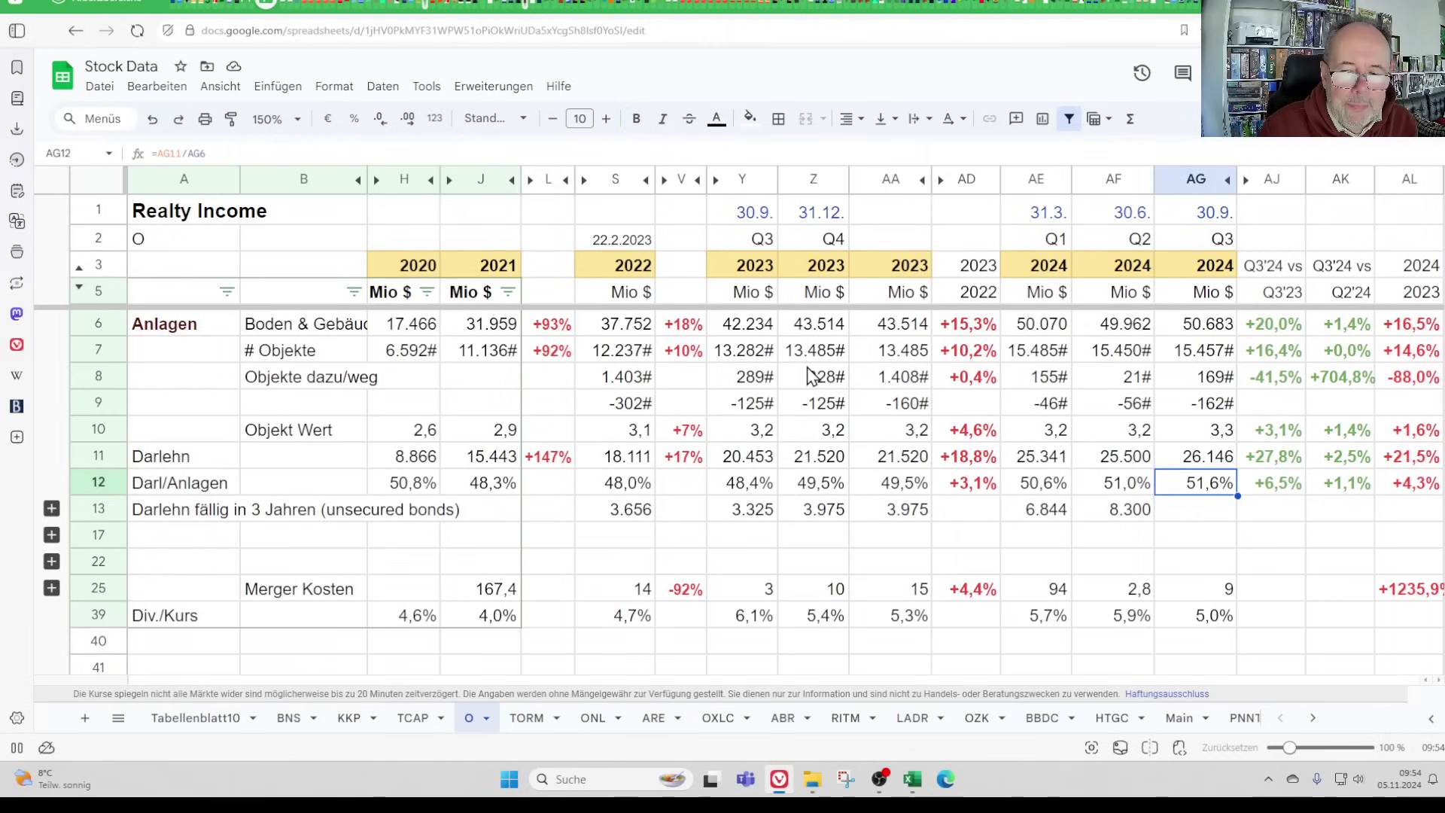
{"action": "key", "text": "Down"}
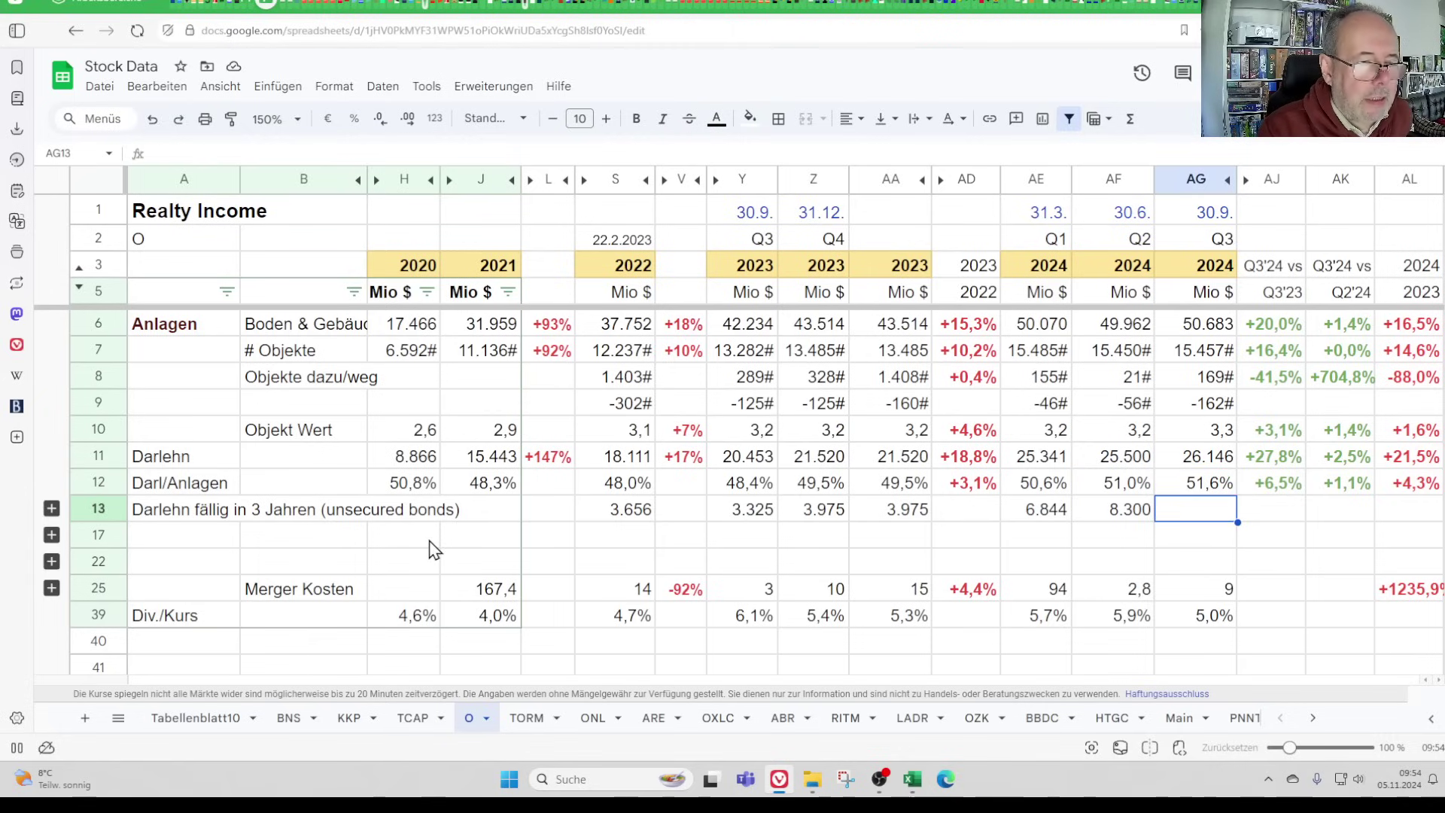
Expand the Passiva rows 14 to 16 and compare the Q3 2024 equity with Q2 2024
{"action": "left_click", "coordinate": [50, 510]}
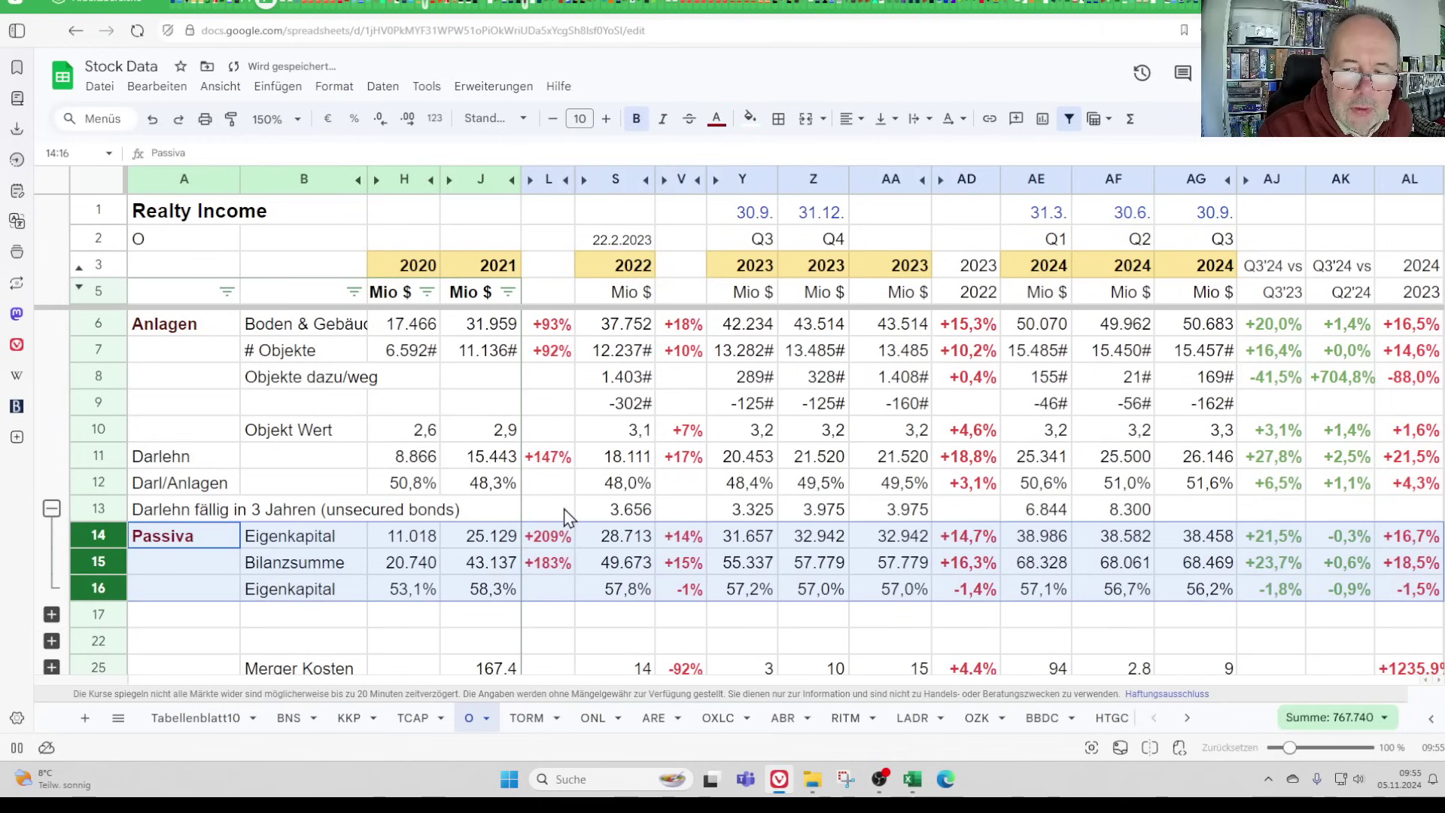
{"action": "left_click", "coordinate": [1196, 539]}
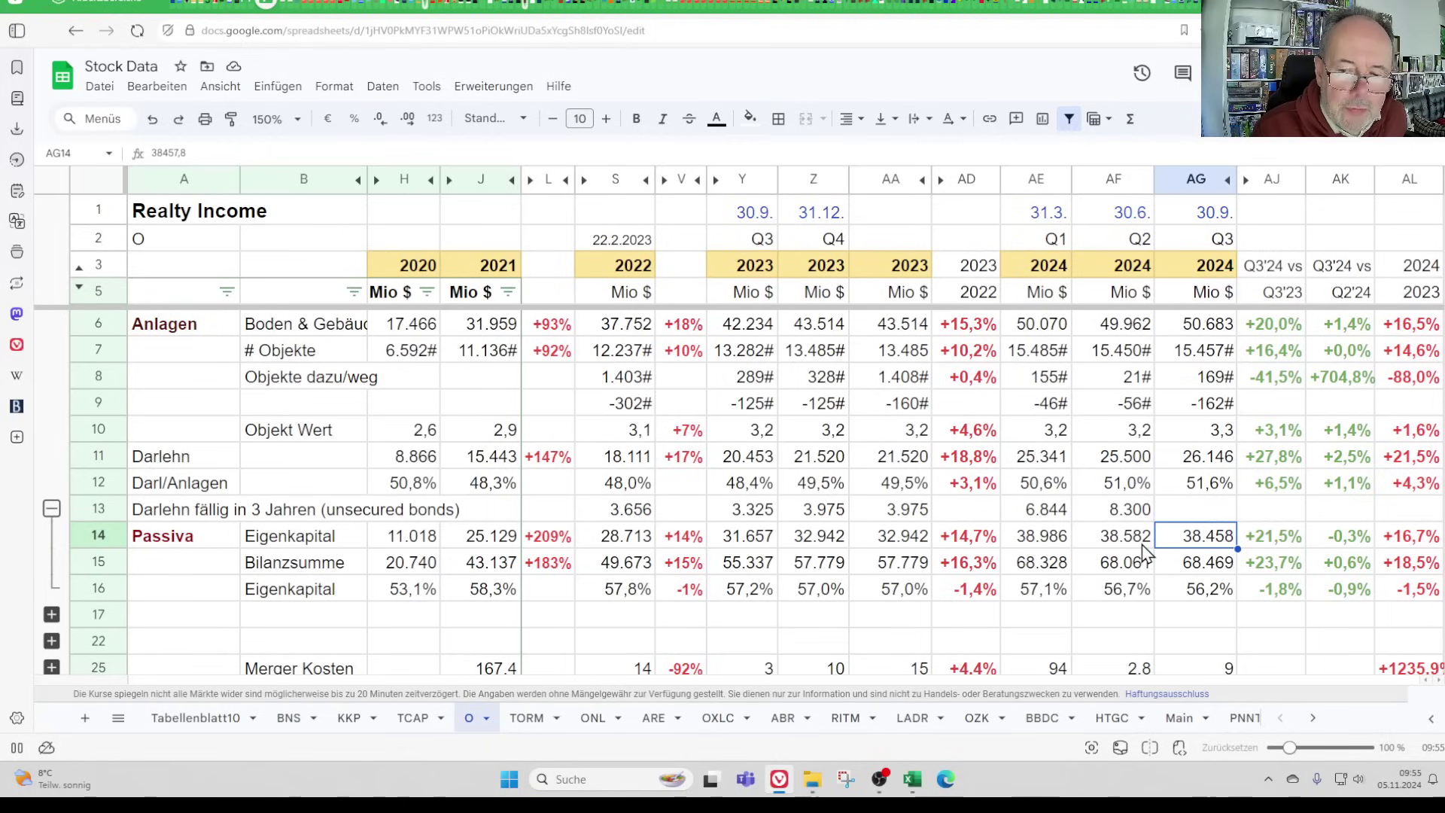
{"action": "left_click", "coordinate": [1142, 546]}
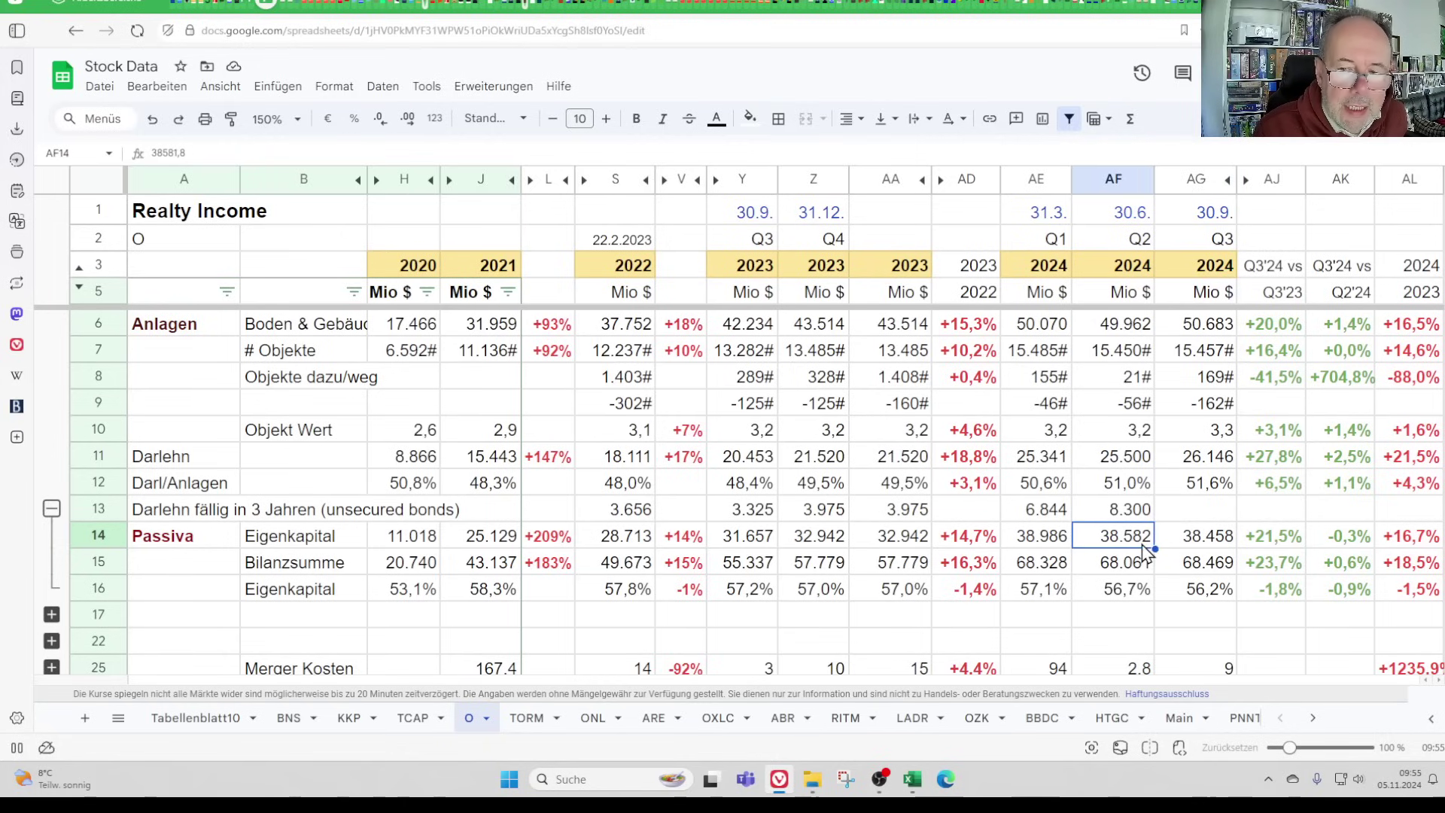
{"action": "key", "text": "Right"}
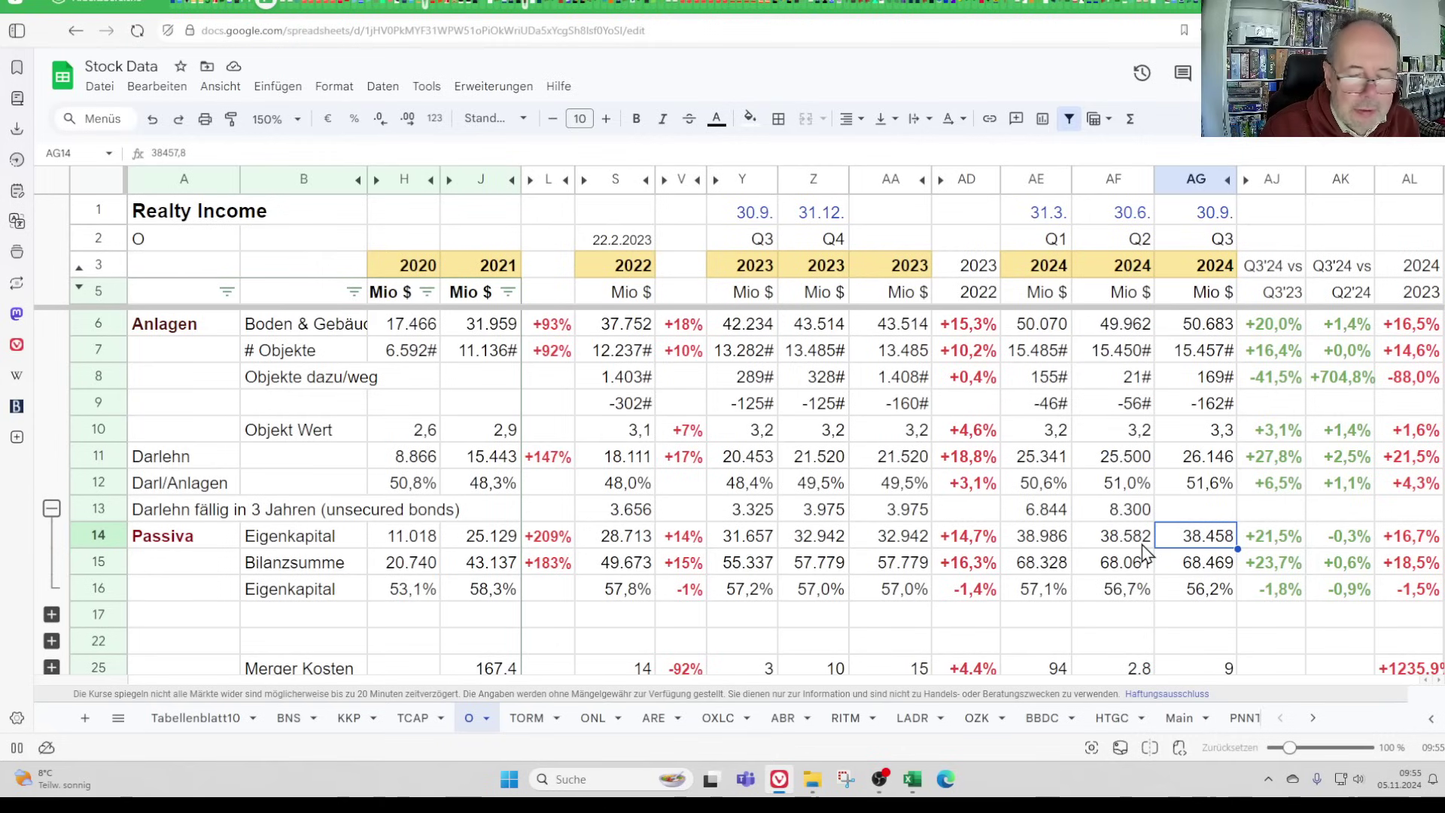
Examine the Q3 2024 balance sheet total and compare its change versus Q2'24 with the change in loans
{"action": "key", "text": "Down"}
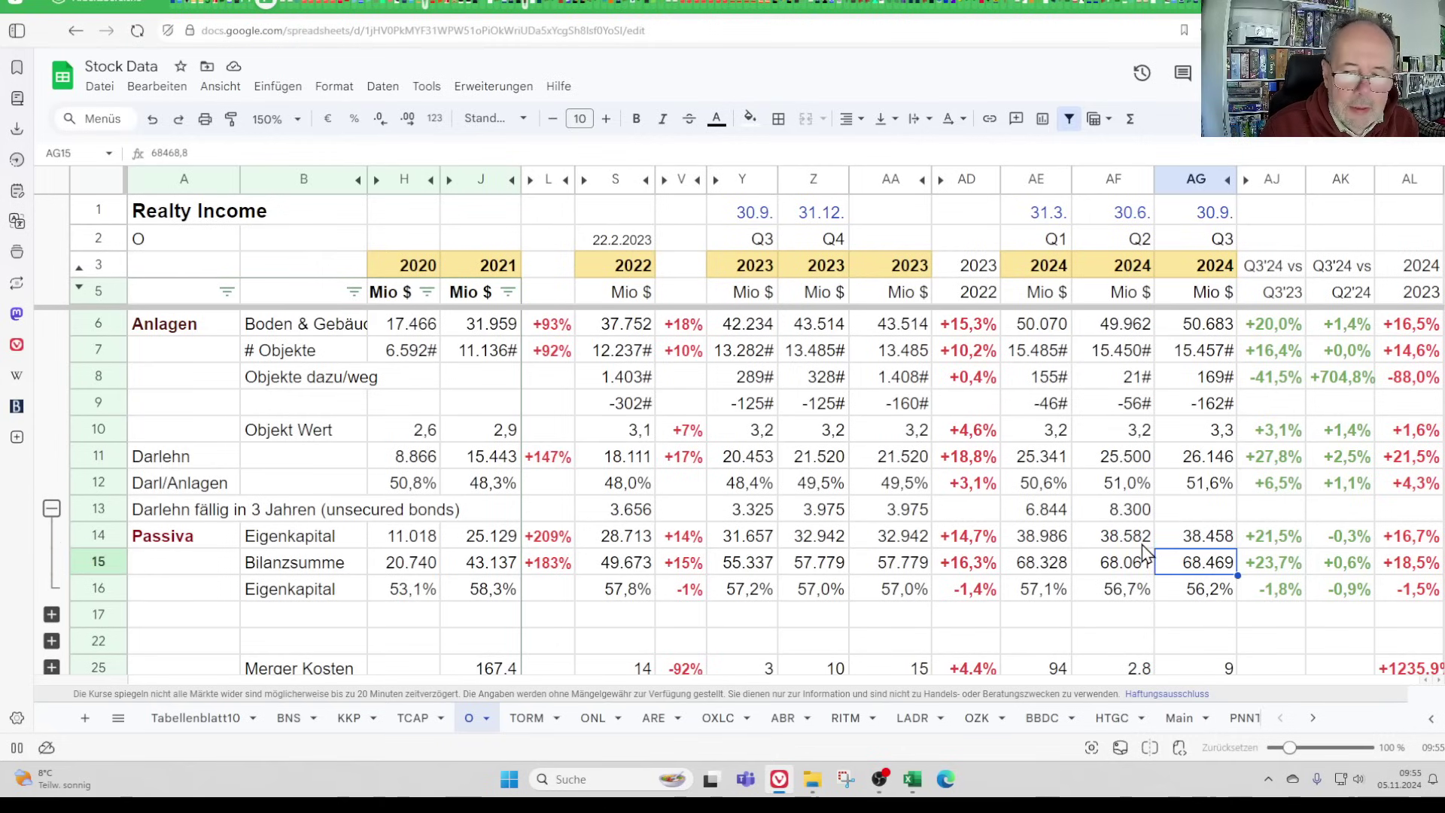
{"action": "key", "text": "Right"}
{"action": "key", "text": "Right"}
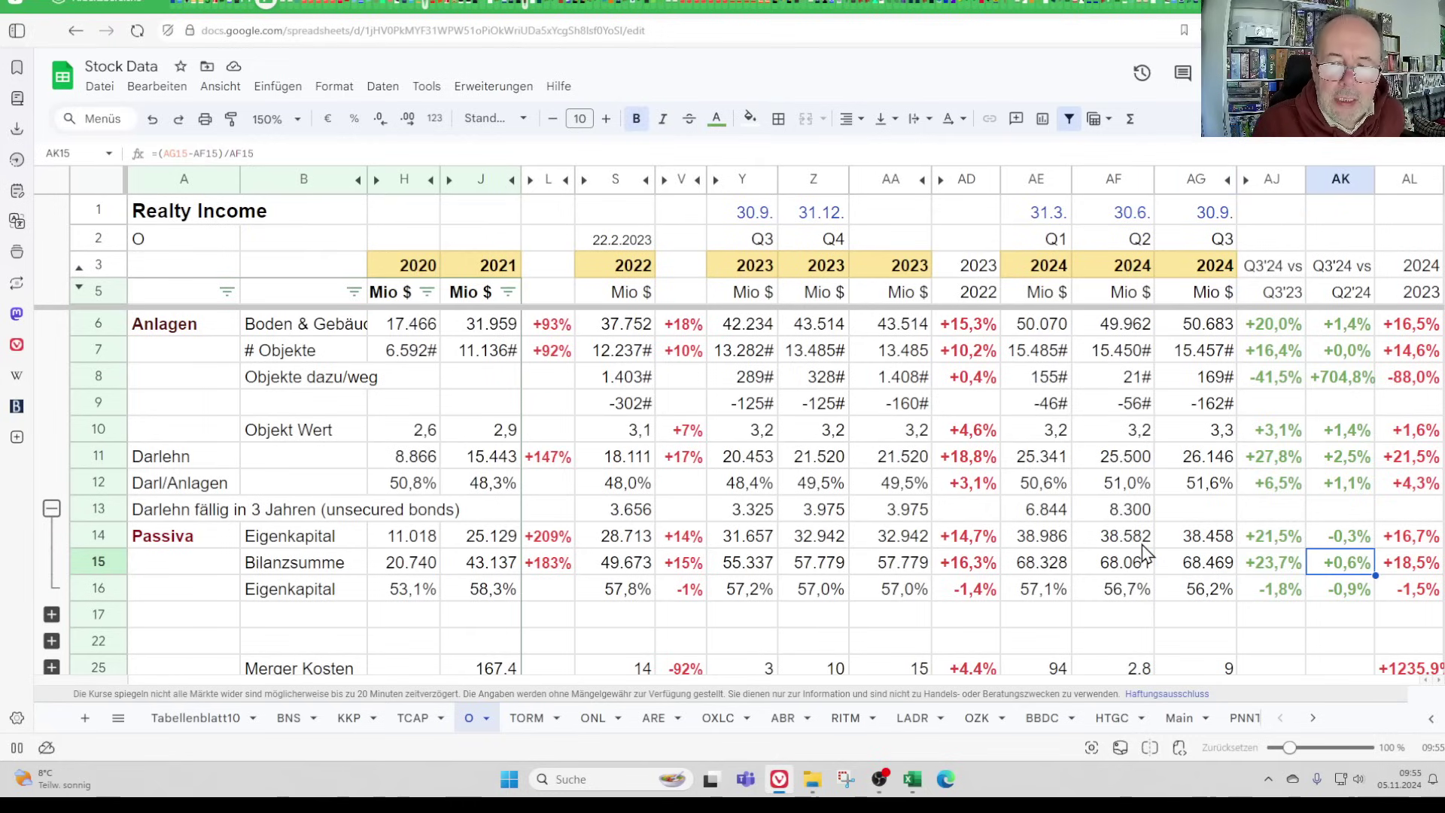
{"action": "key", "text": "Up"}
{"action": "key", "text": "Up"}
{"action": "key", "text": "Up"}
{"action": "key", "text": "Up"}
{"action": "key", "text": "Up"}
{"action": "key", "text": "Down"}
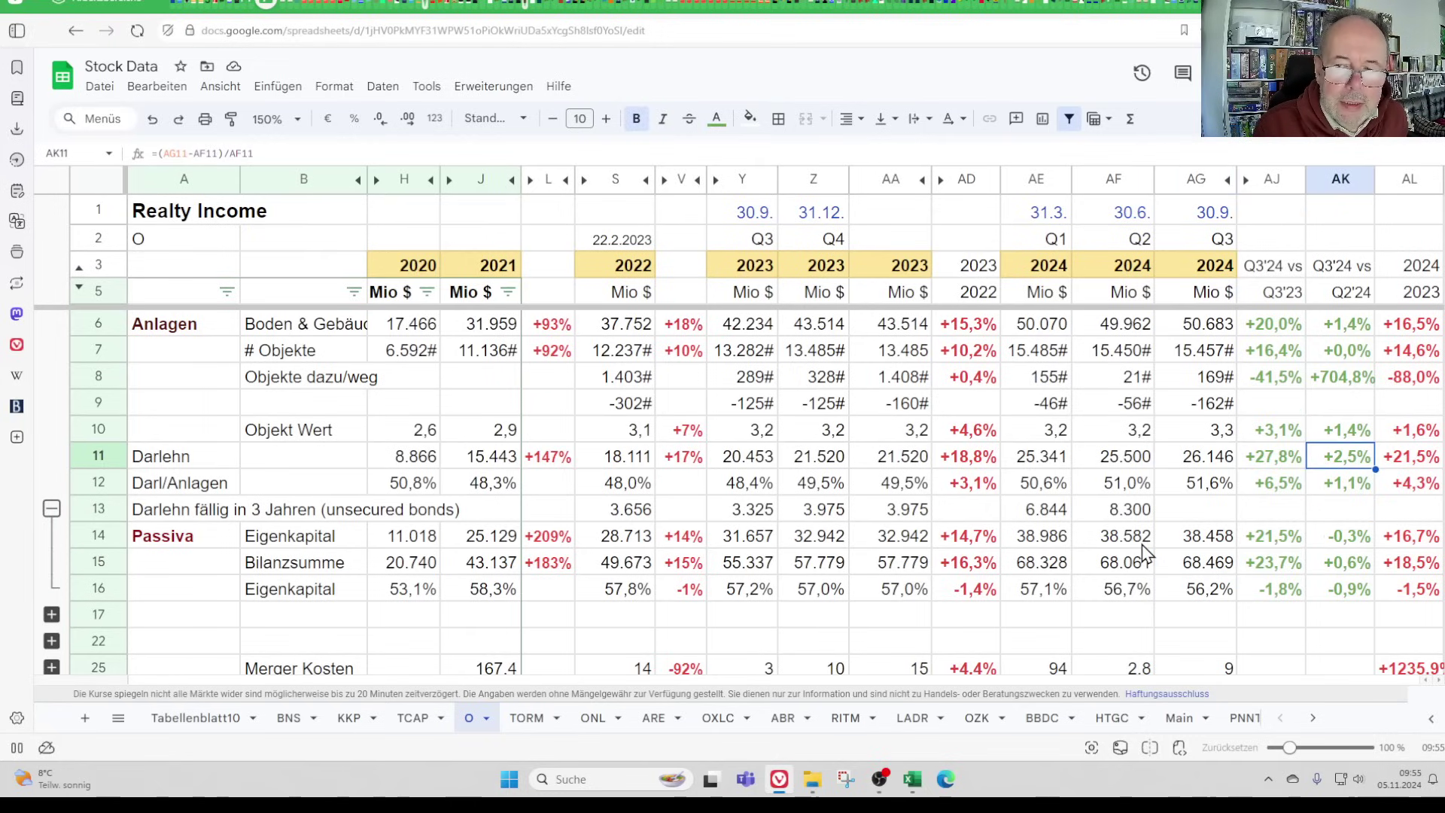
Examine the equity ratio's change versus Q2'24 in row 16 and compare the Q2 and Q3 2024 ratios
{"action": "key", "text": "Down"}
{"action": "key", "text": "Down"}
{"action": "key", "text": "Down"}
{"action": "key", "text": "Down"}
{"action": "key", "text": "Down"}
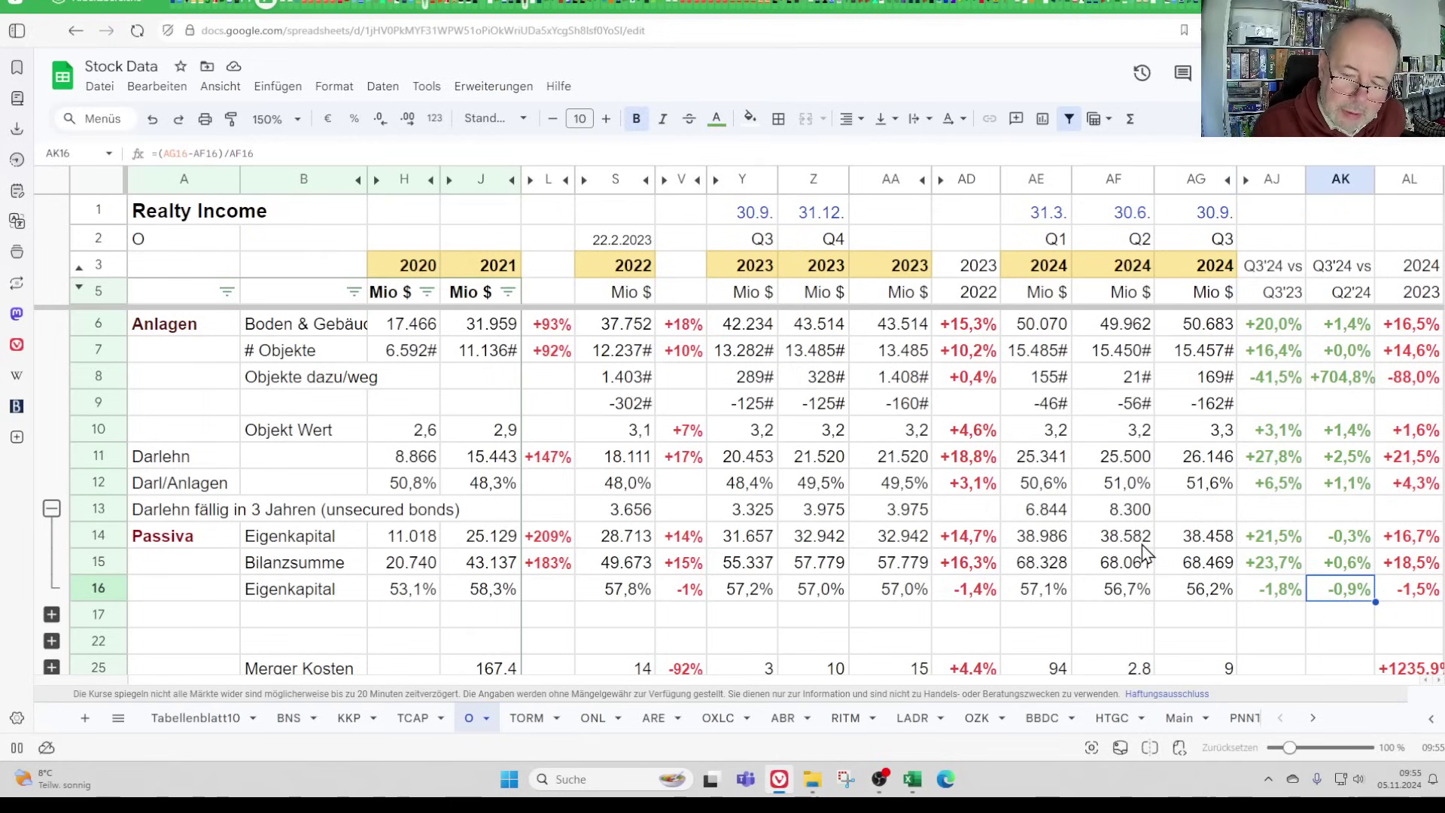
{"action": "key", "text": "Left"}
{"action": "key", "text": "Left"}
{"action": "key", "text": "Left"}
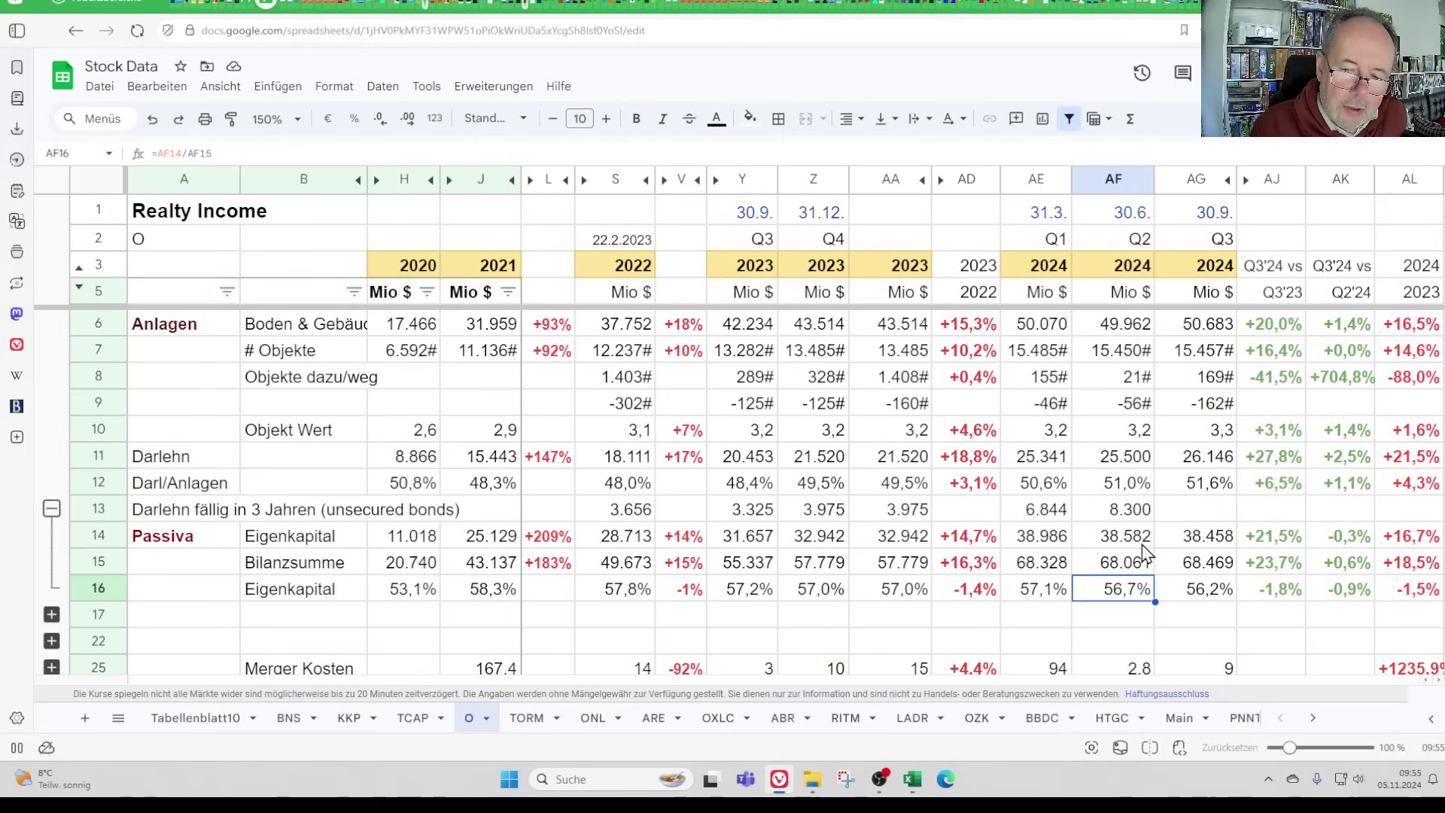
{"action": "key", "text": "Right"}
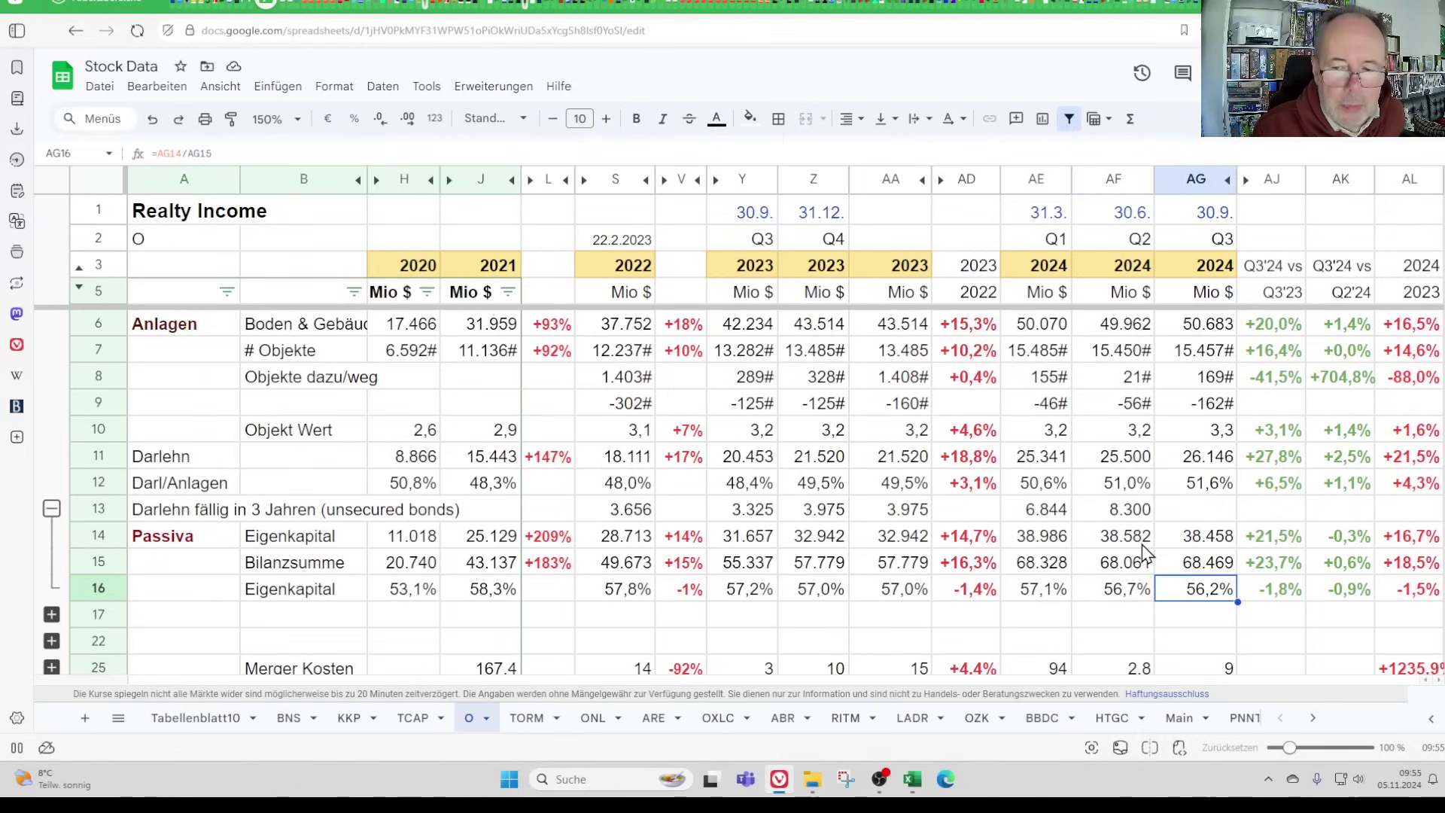
{"action": "key", "text": "Left"}
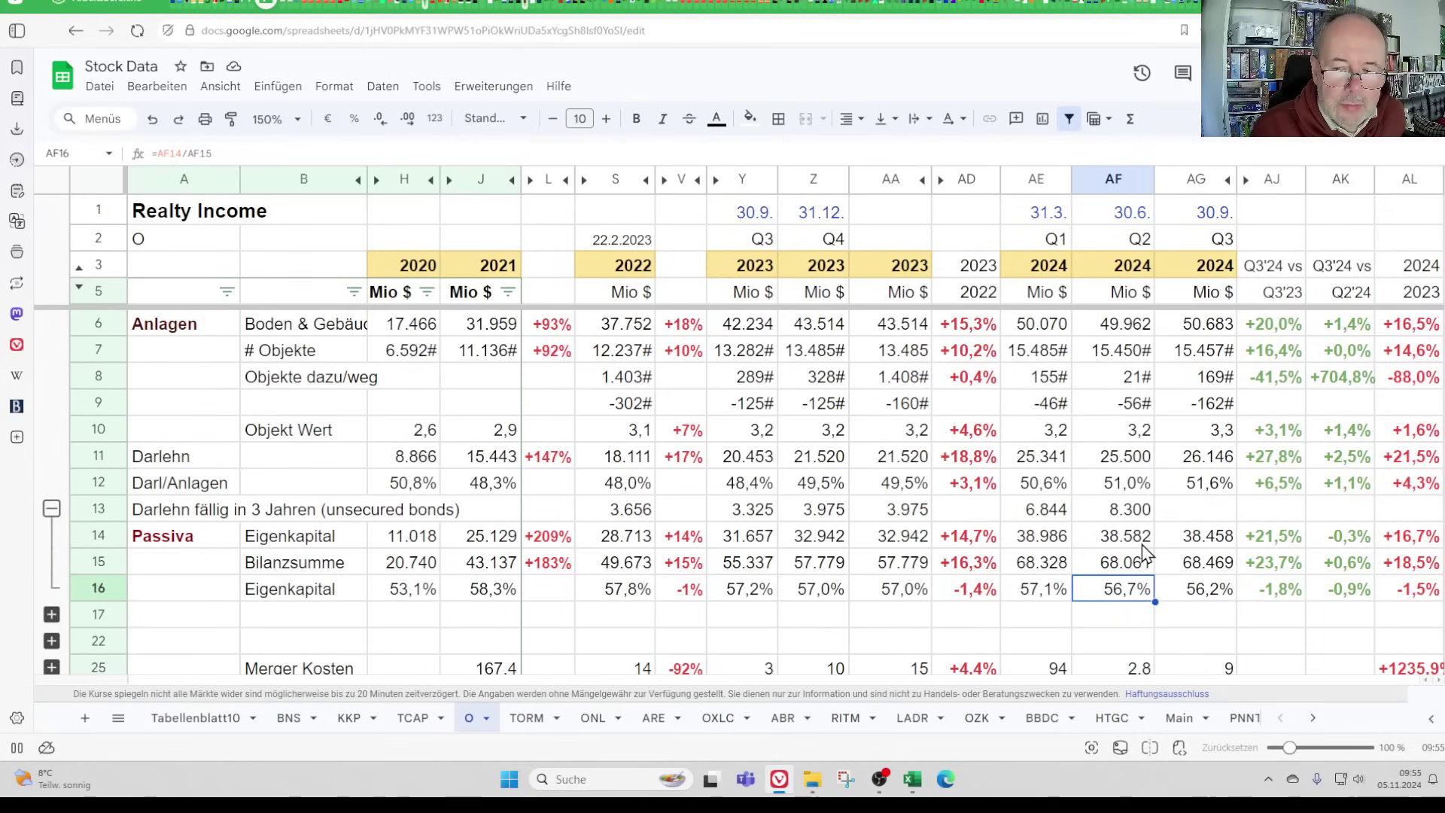
{"action": "key", "text": "Right"}
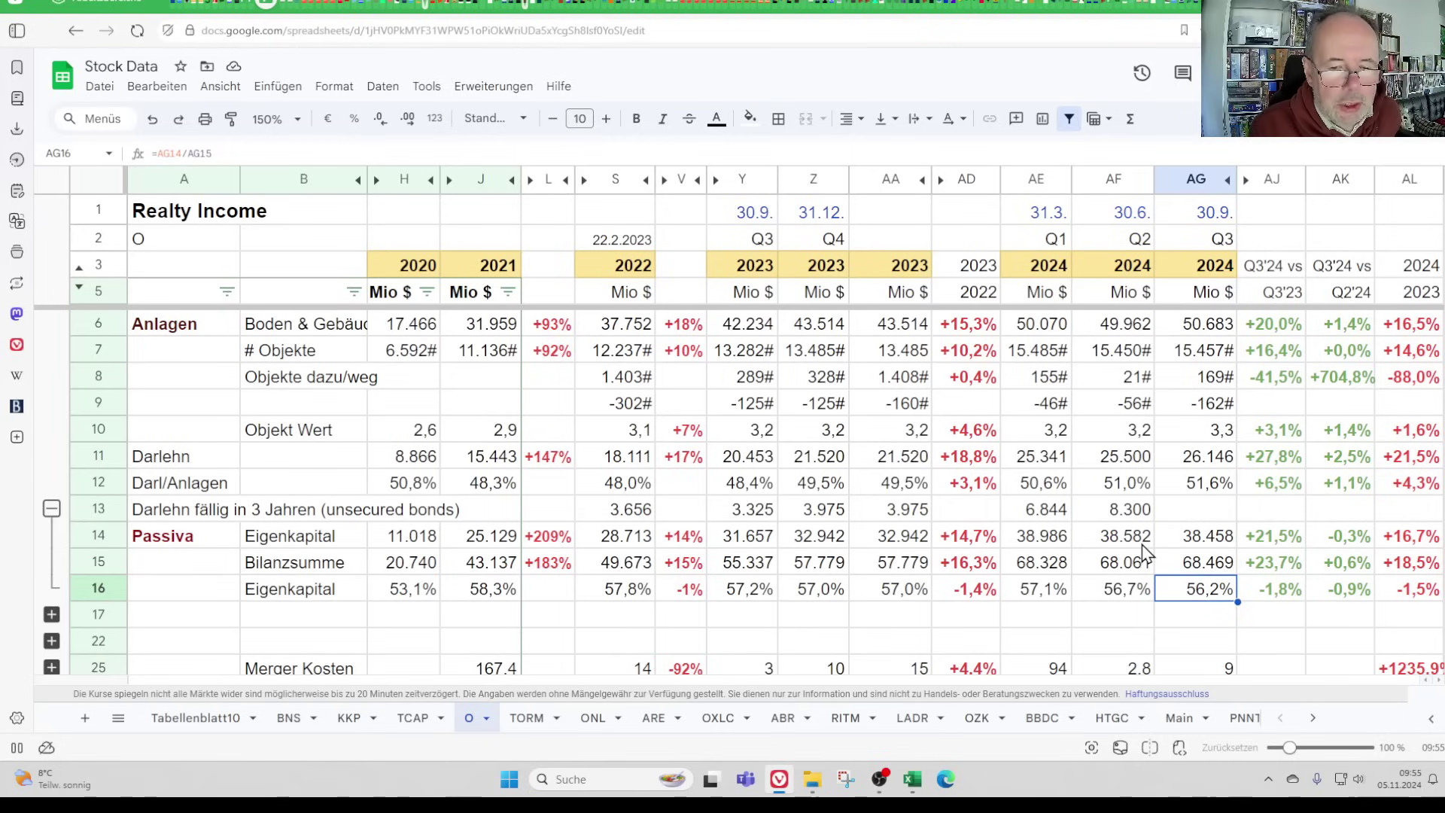
Trace the equity ratio in row 16 from Q3 2024 back to 2021
{"action": "key", "text": "Left"}
{"action": "key", "text": "Left"}
{"action": "key", "text": "Left"}
{"action": "key", "text": "Left"}
{"action": "key", "text": "Left"}
{"action": "key", "text": "Left"}
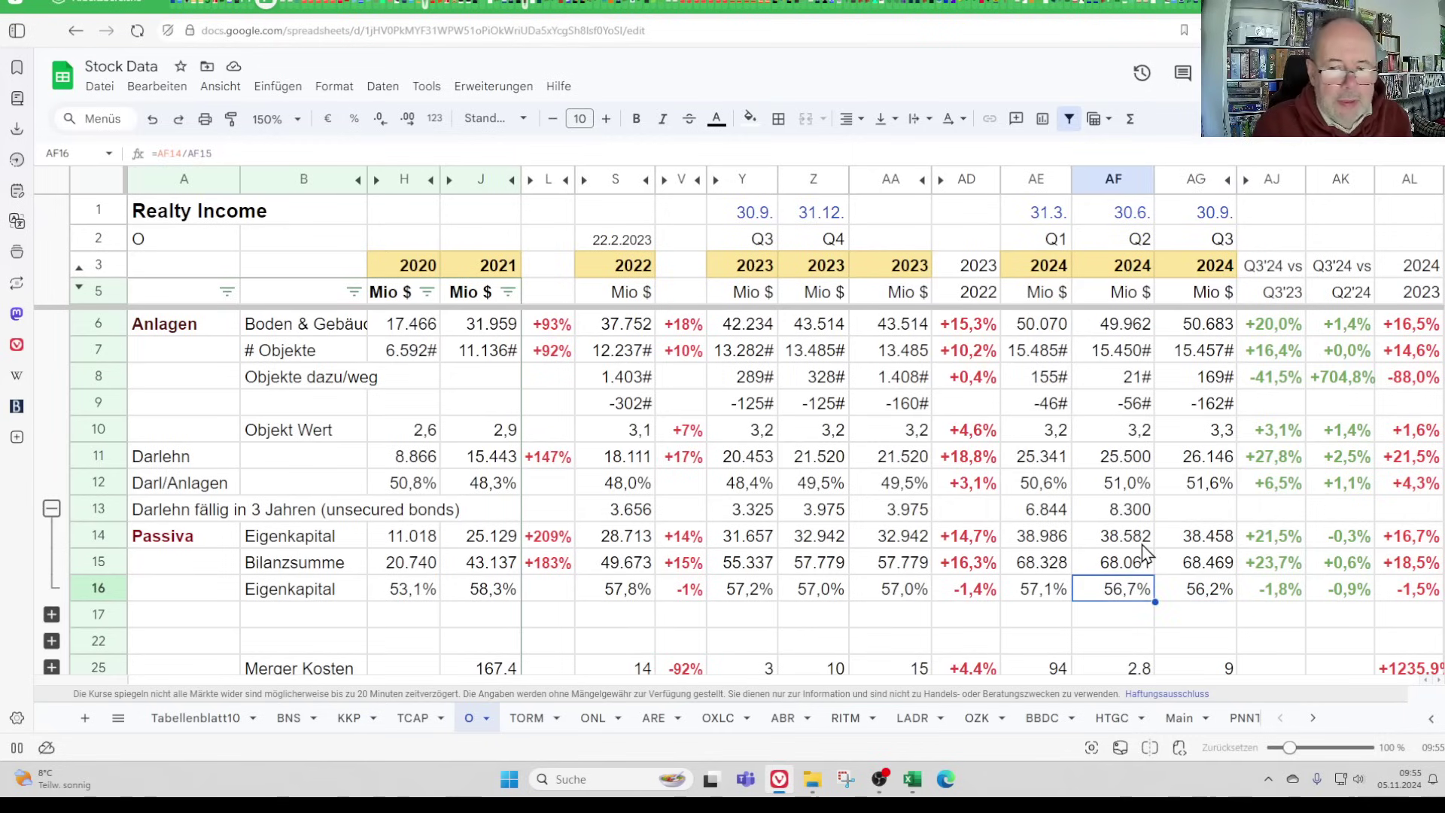
{"action": "key", "text": "Left"}
{"action": "key", "text": "Left"}
{"action": "key", "text": "Left"}
{"action": "key", "text": "Left"}
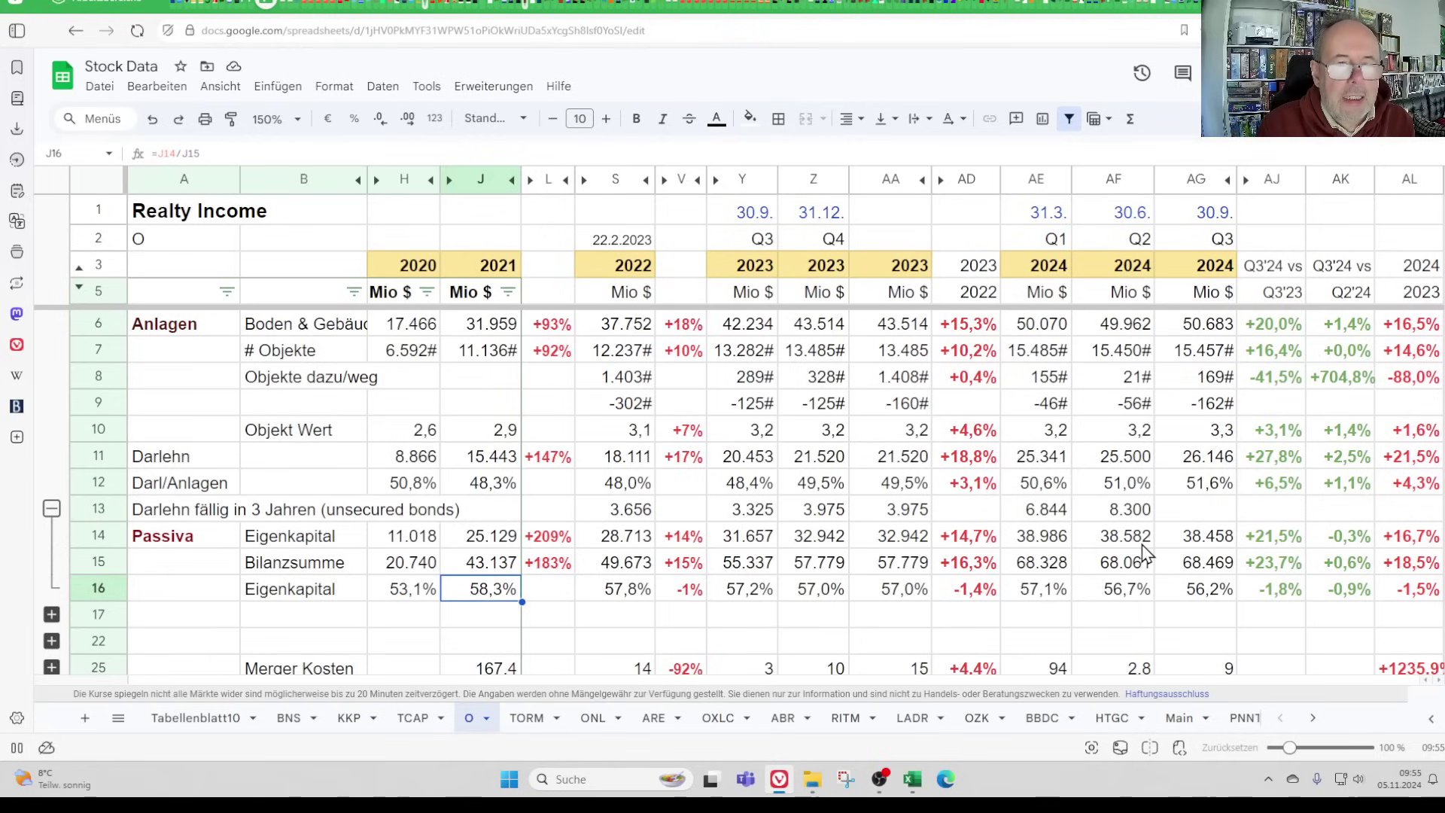
Follow the equity ratio from 2021 forward to Q3 2024 and check its change versus Q3'23
{"action": "key", "text": "Right"}
{"action": "key", "text": "Right"}
{"action": "key", "text": "Right"}
{"action": "key", "text": "Right"}
{"action": "key", "text": "Right"}
{"action": "key", "text": "Right"}
{"action": "key", "text": "Right"}
{"action": "key", "text": "Right"}
{"action": "key", "text": "Right"}
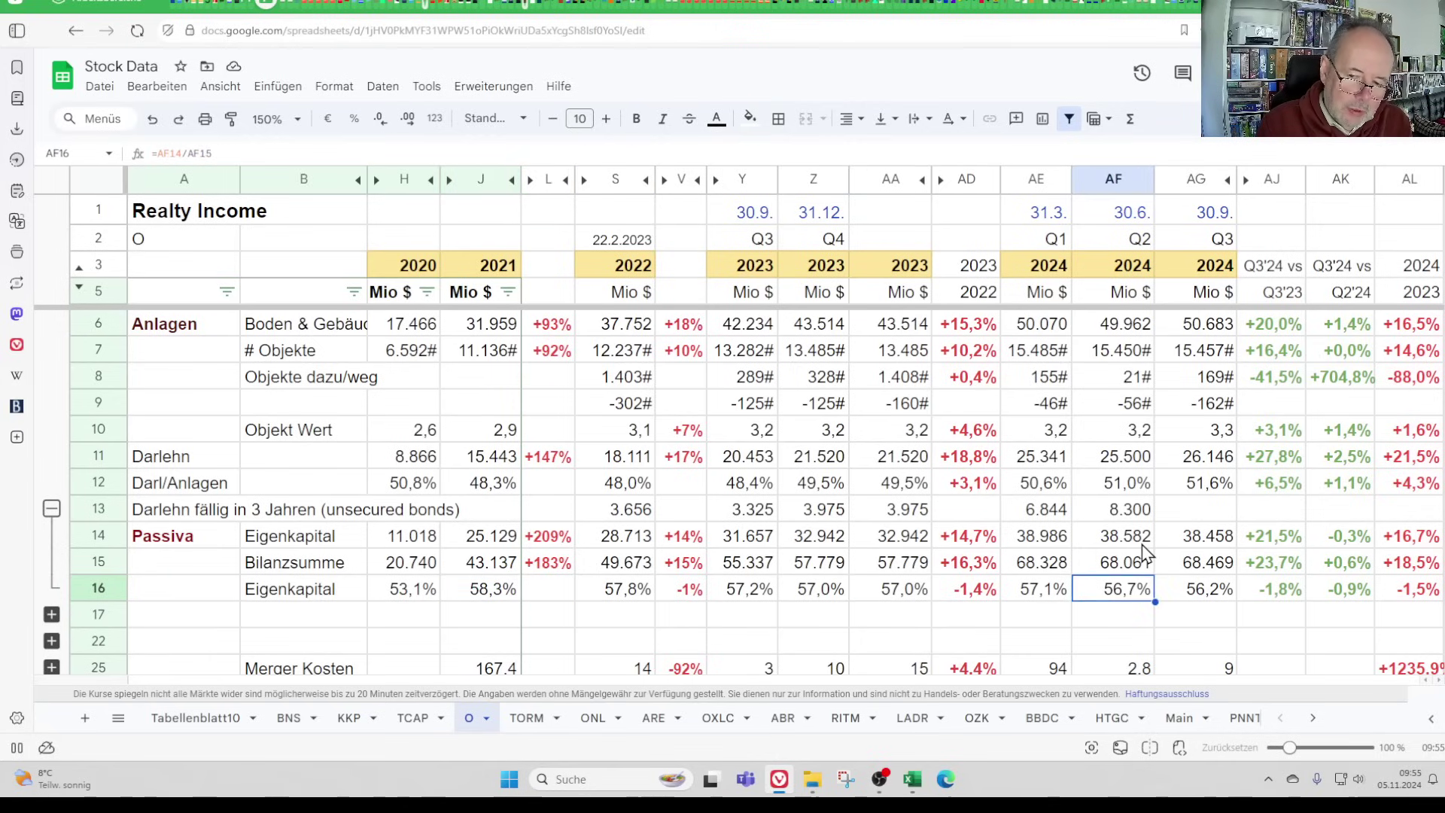
{"action": "key", "text": "Right"}
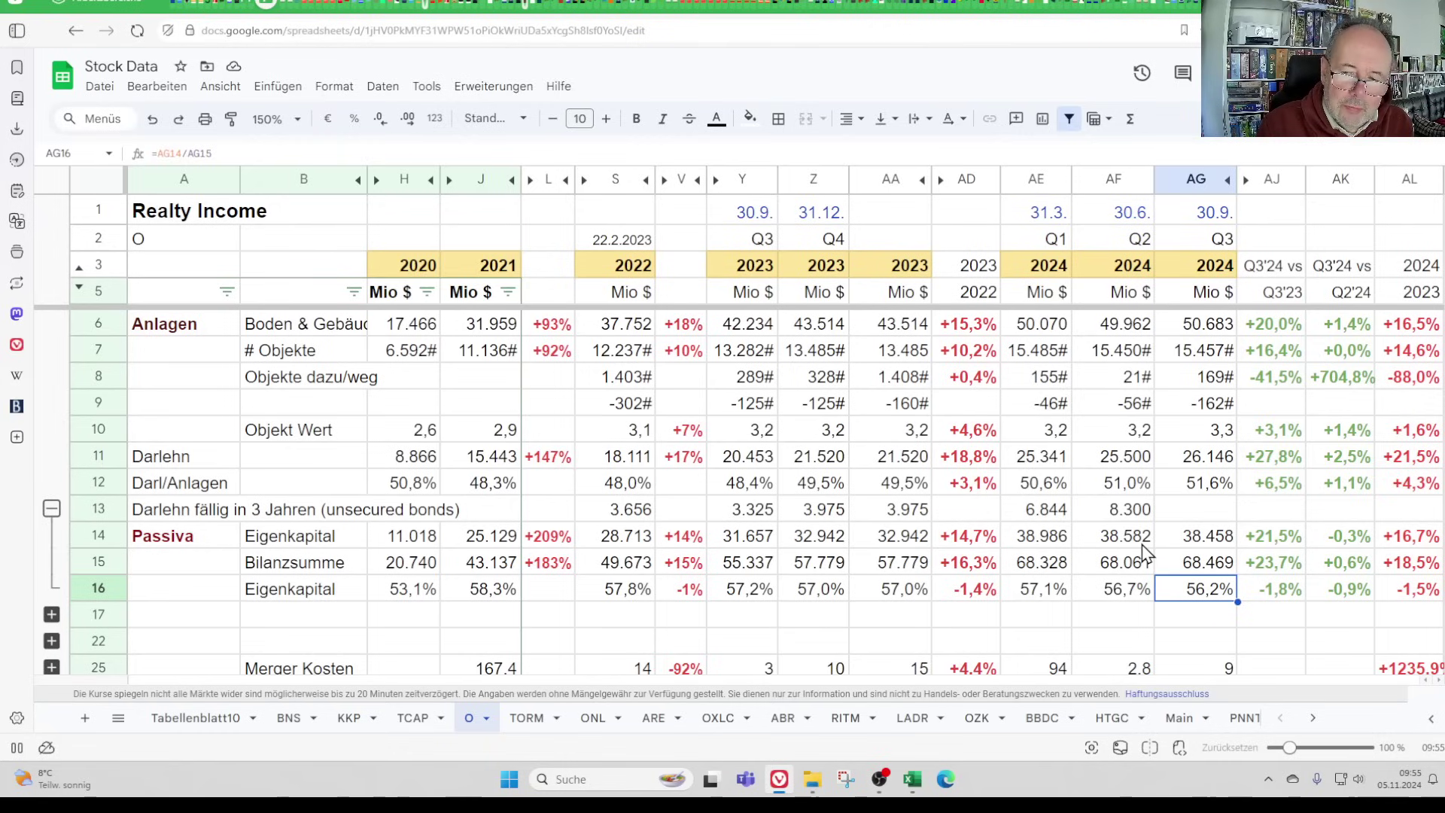
{"action": "key", "text": "Right"}
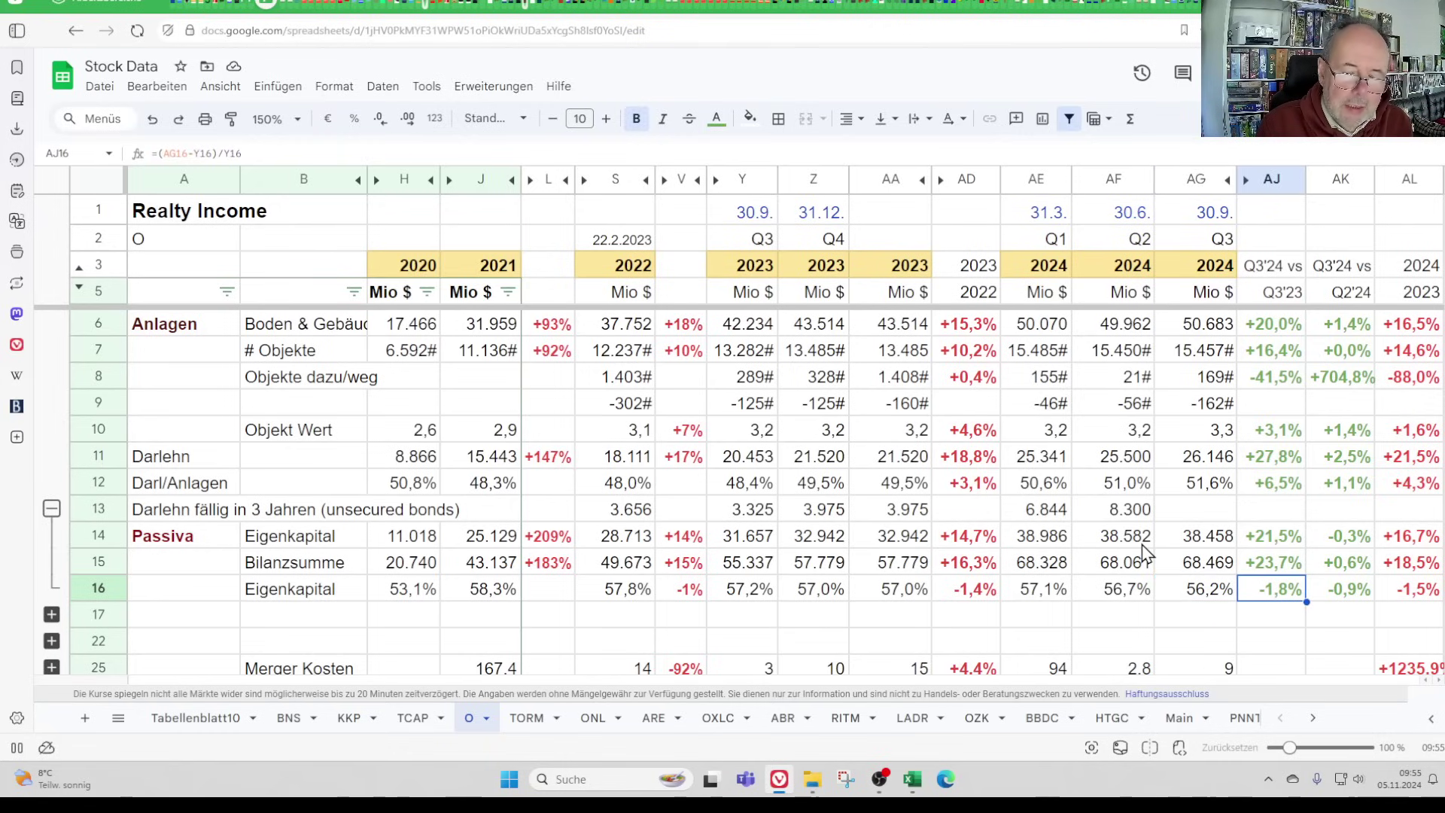
{"action": "key", "text": "Left"}
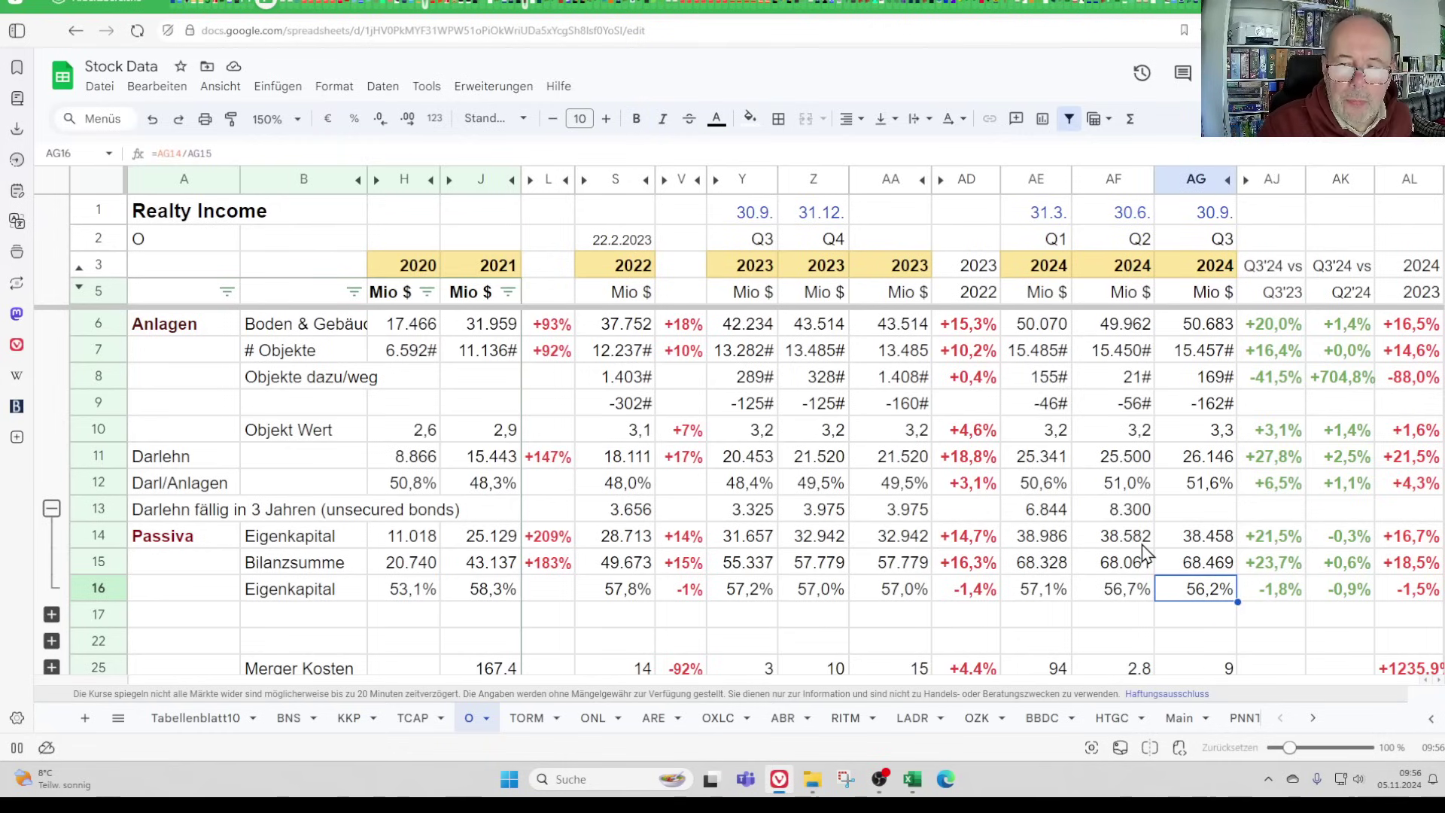
Expand the Einnahmen rows and examine the Q3 2024 rental income with its changes versus Q2'24 and Q3'23
{"action": "left_click", "coordinate": [52, 614]}
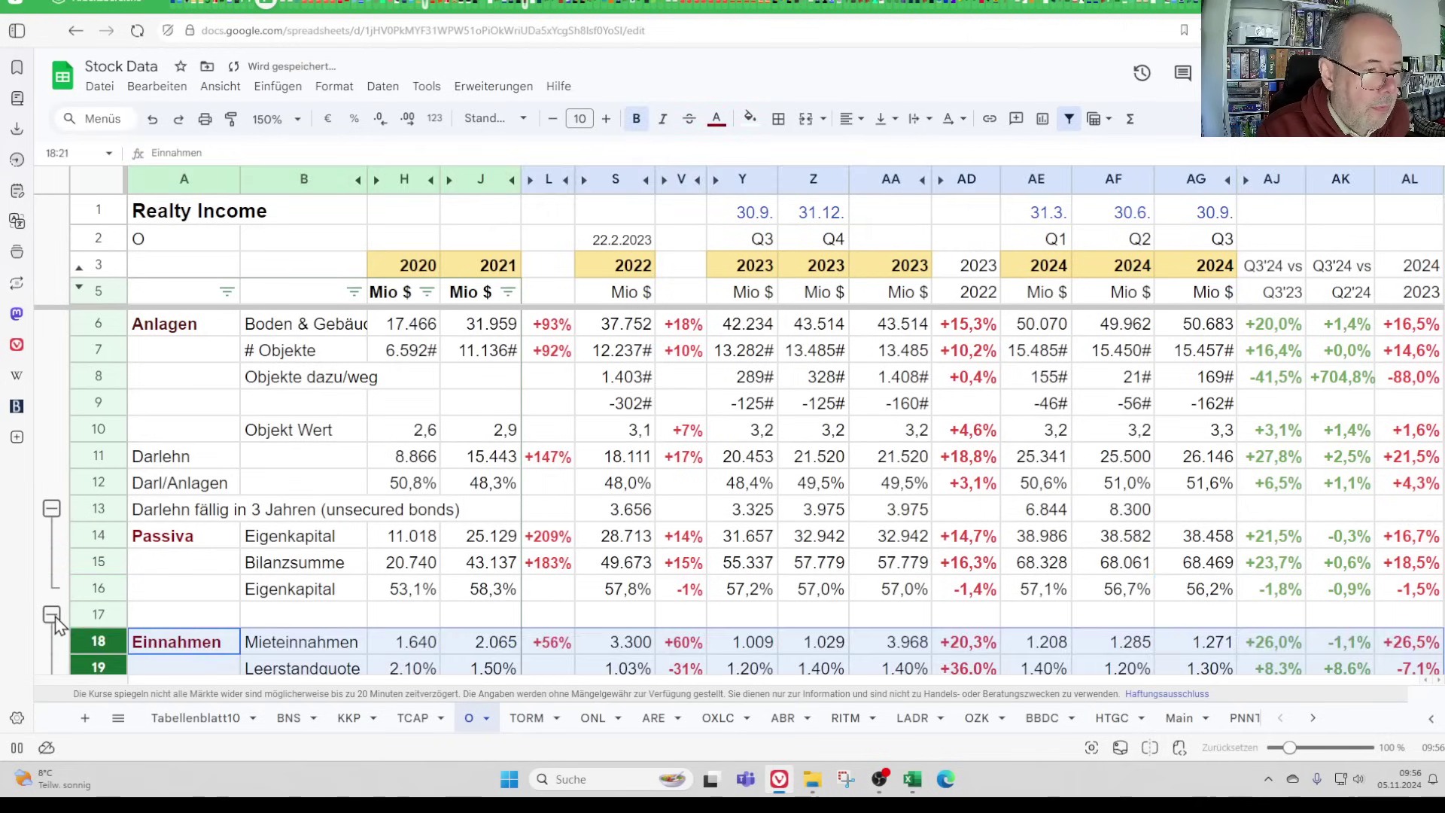
{"action": "left_click", "coordinate": [1214, 644]}
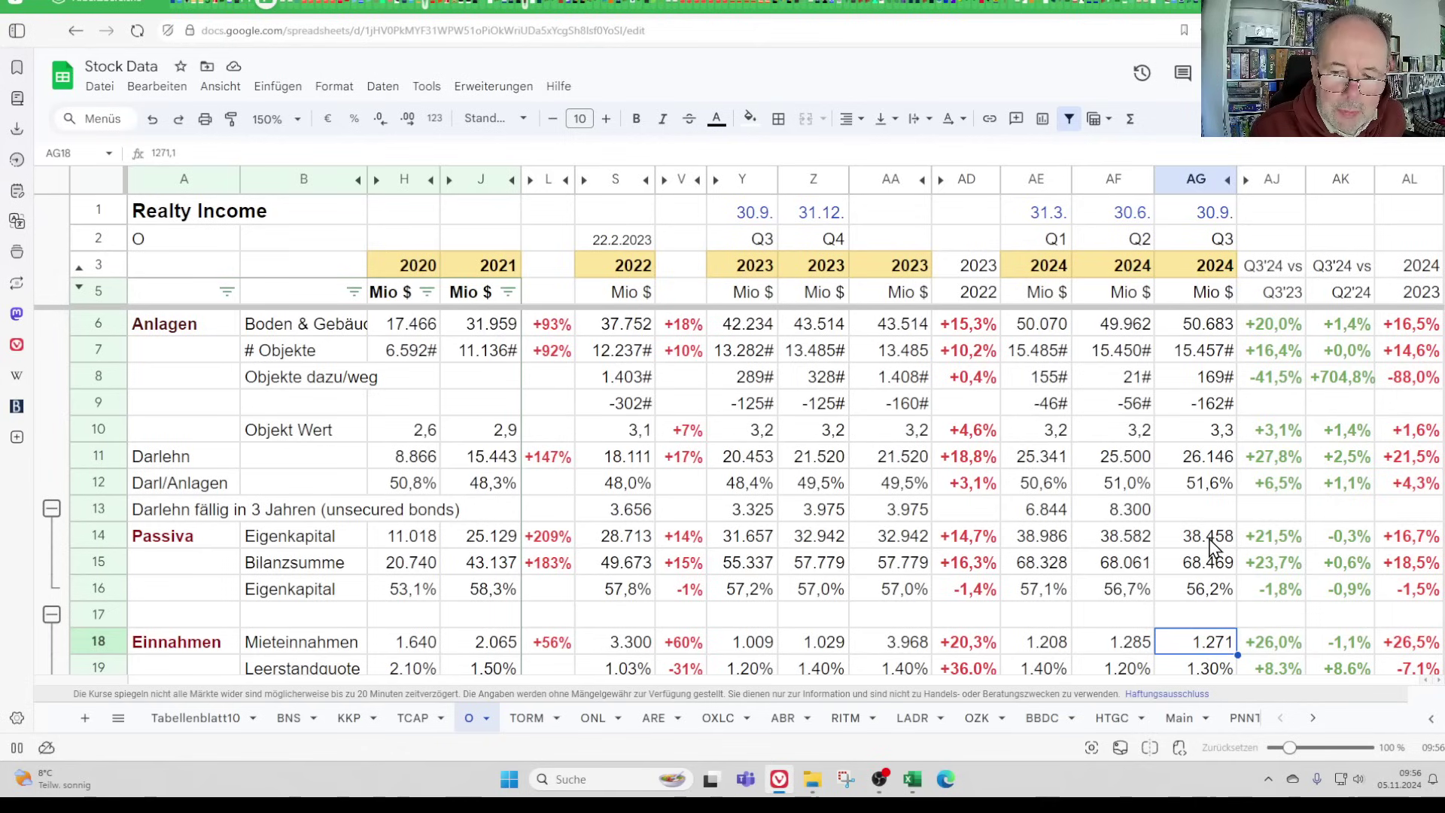
{"action": "key", "text": "Right"}
{"action": "key", "text": "Right"}
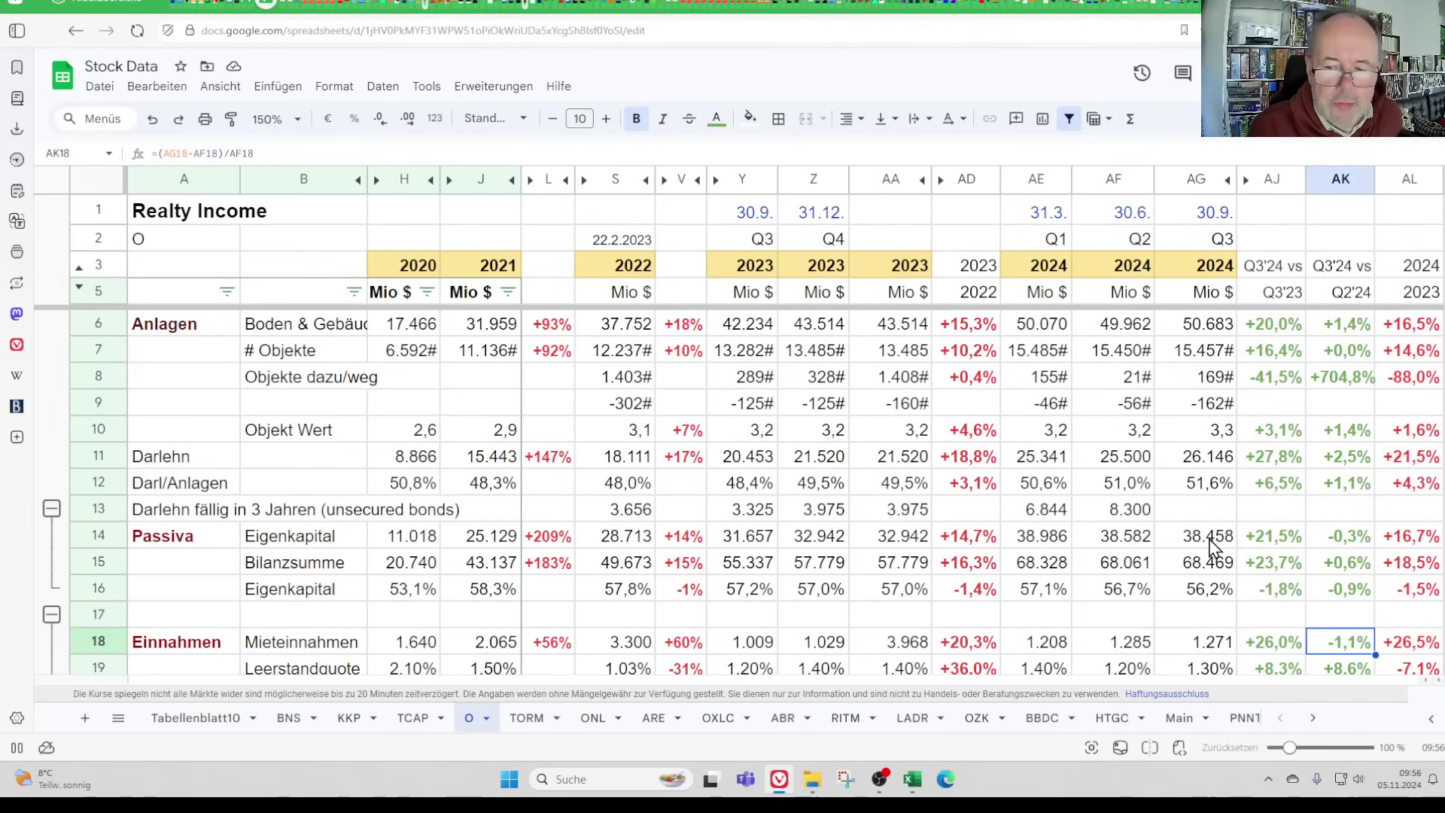
{"action": "key", "text": "Left"}
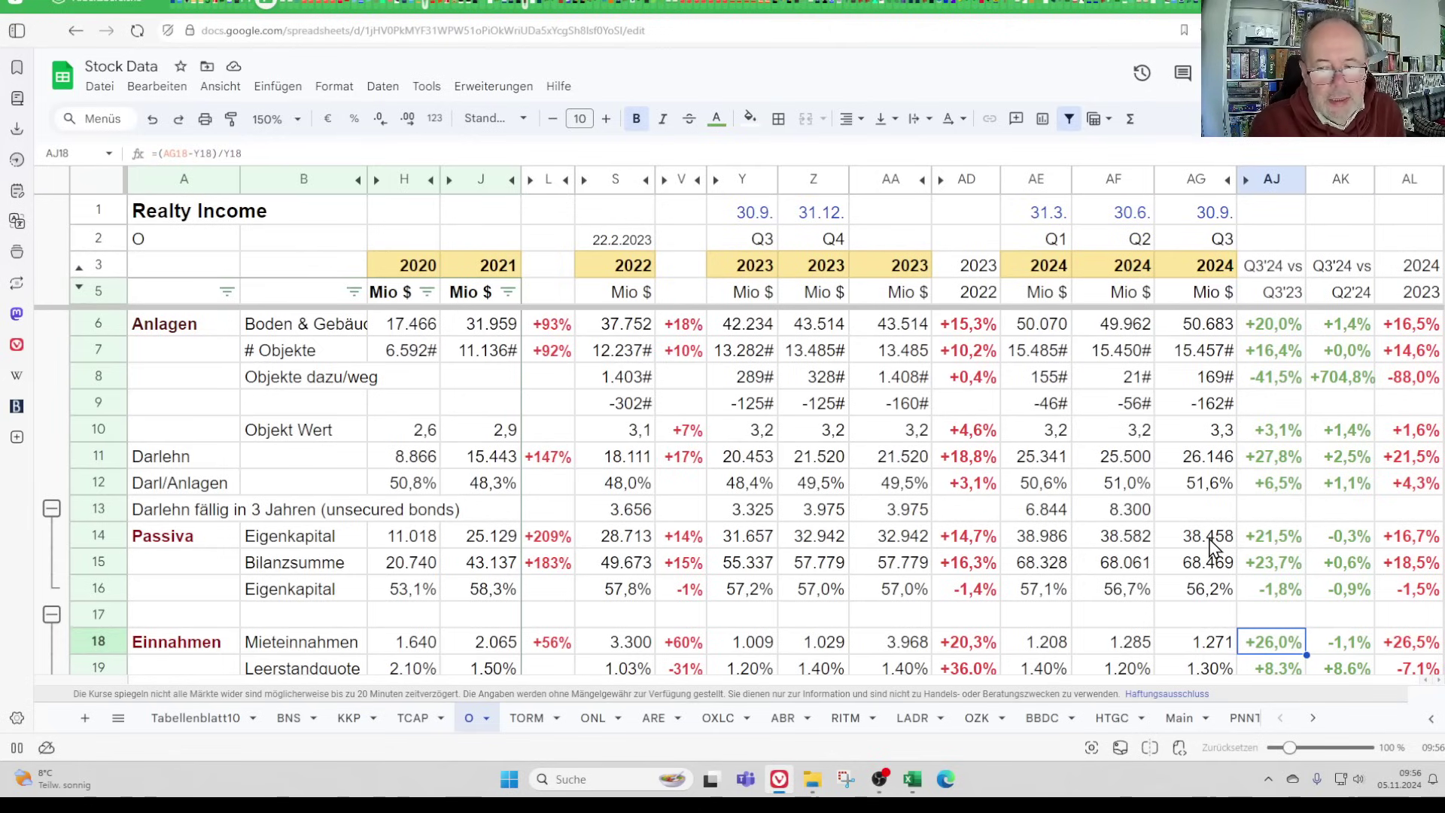
{"action": "key", "text": "Left"}
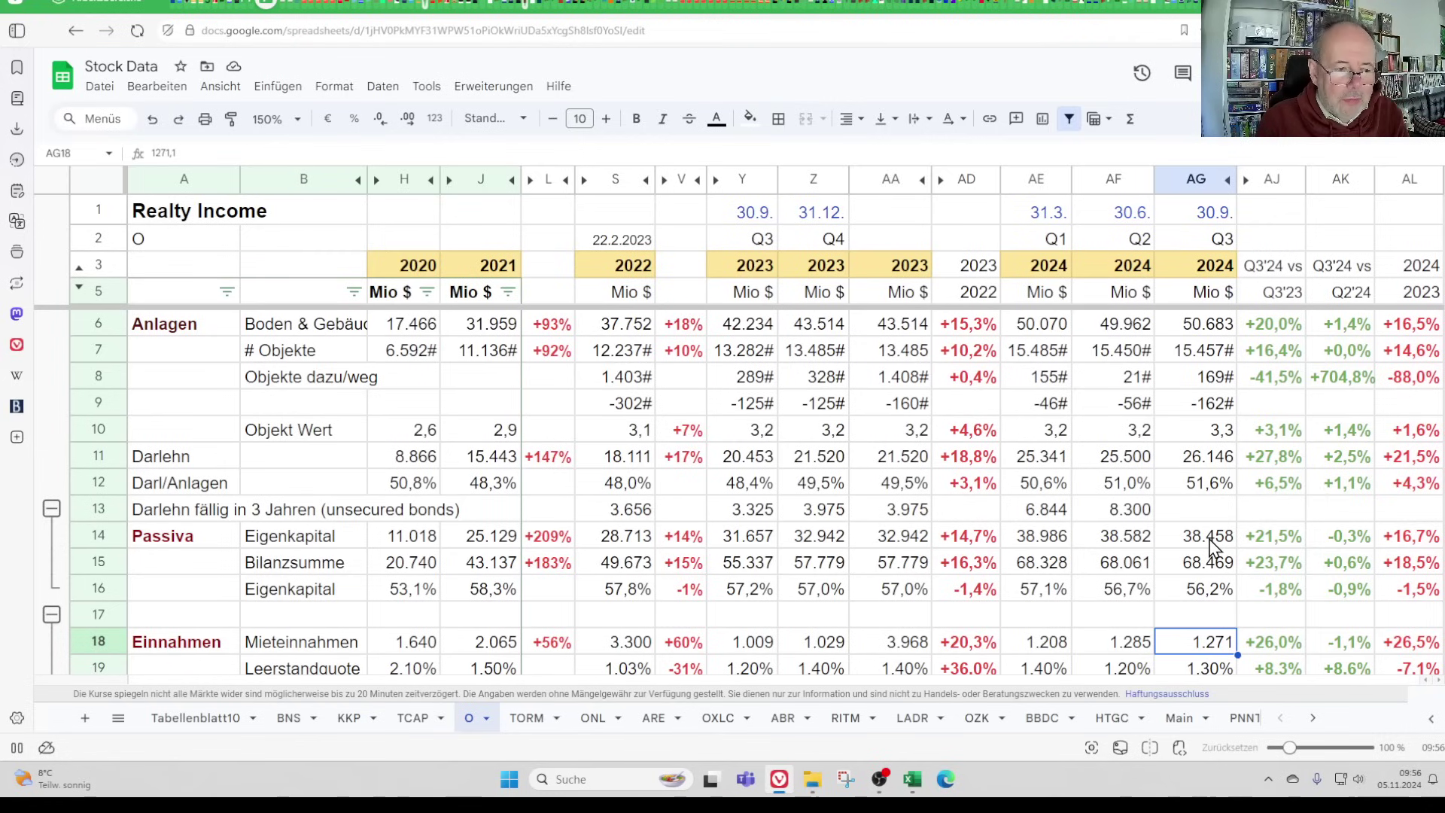
Trace the vacancy rate in row 19 from Q3 2024 back into 2023 and forward again to Q3 2024
{"action": "key", "text": "Down"}
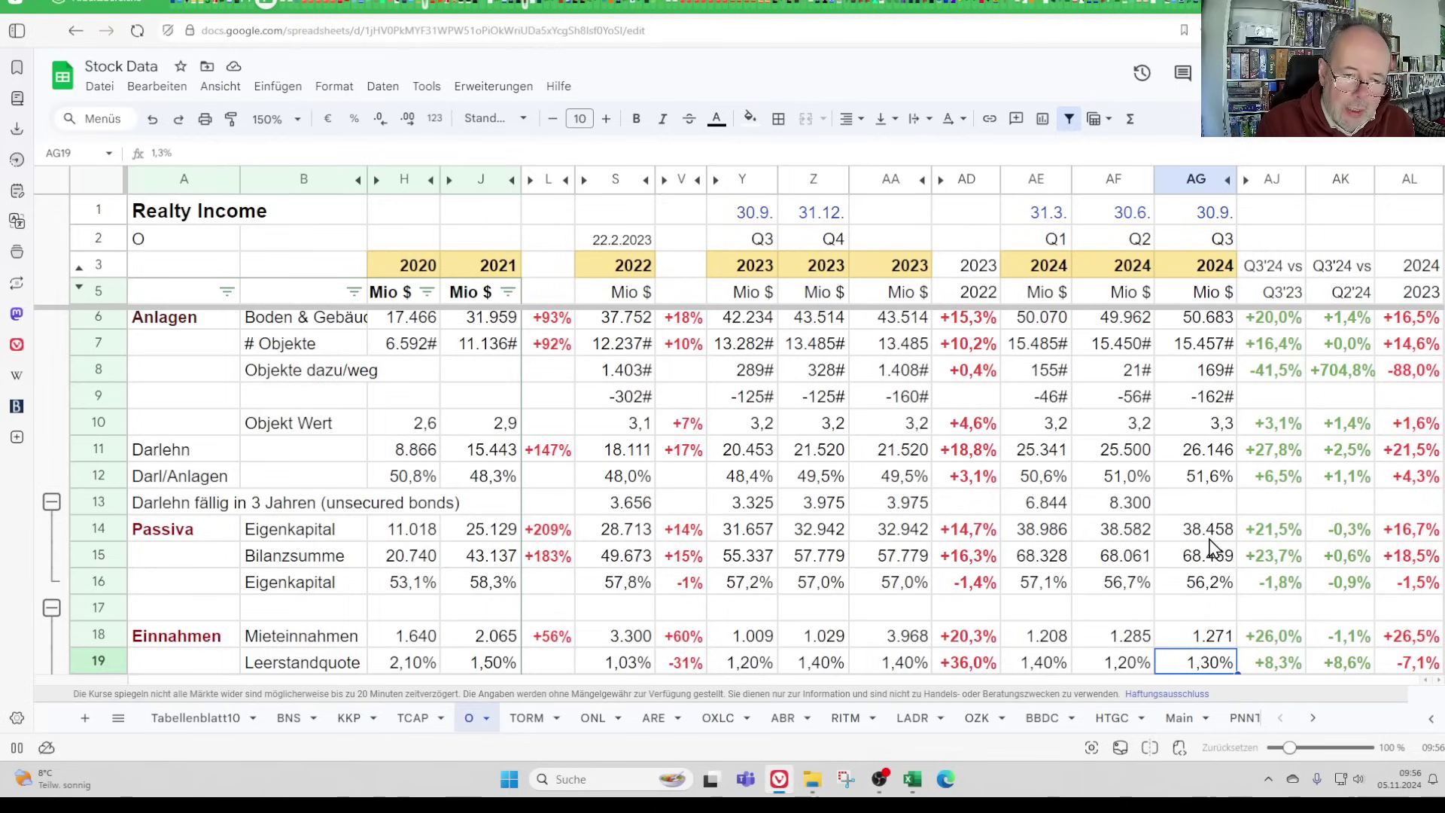
{"action": "key", "text": "Left"}
{"action": "key", "text": "Left"}
{"action": "key", "text": "Left"}
{"action": "key", "text": "Left"}
{"action": "key", "text": "Left"}
{"action": "key", "text": "Left"}
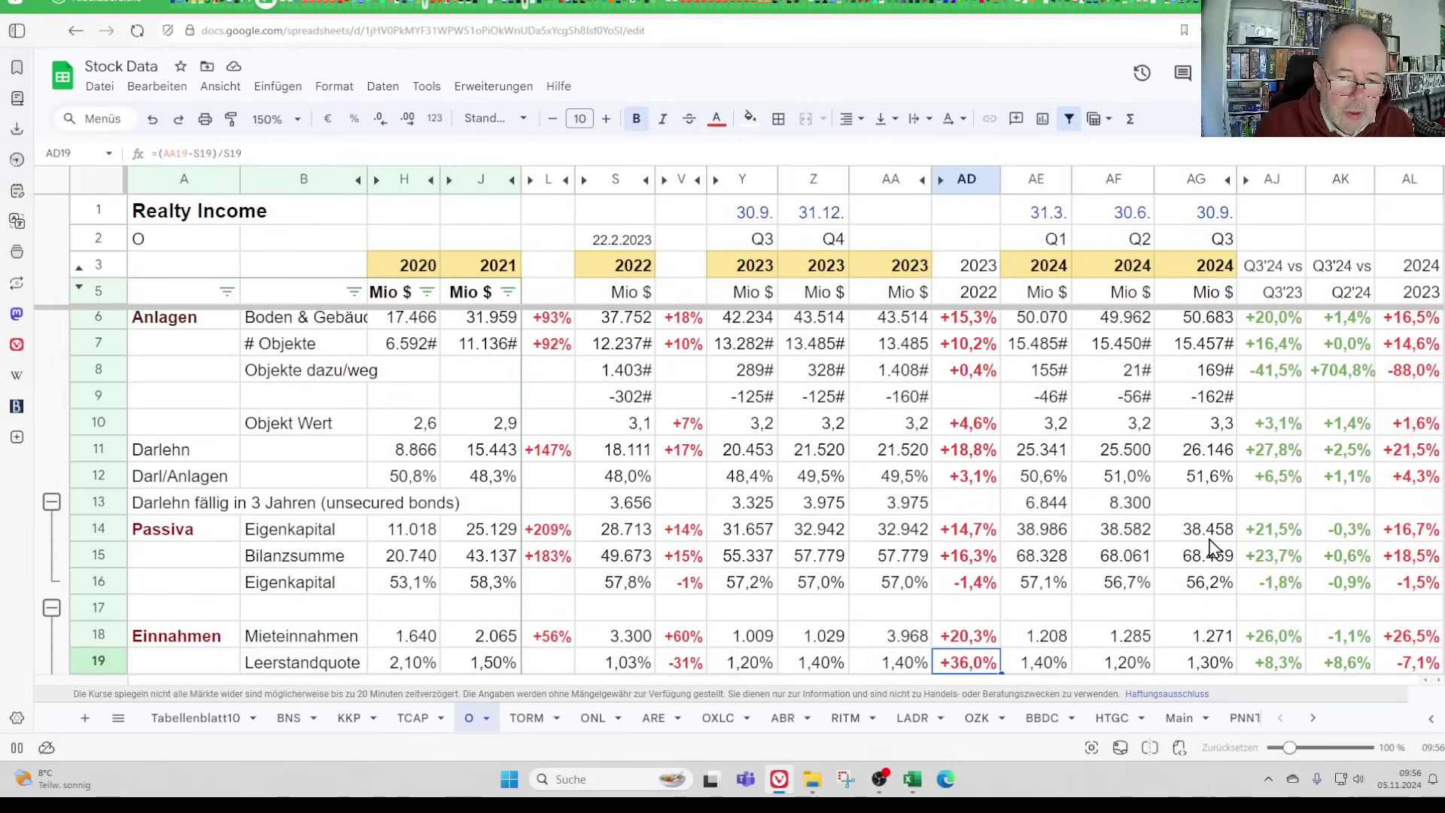
{"action": "key", "text": "Right"}
{"action": "key", "text": "Right"}
{"action": "key", "text": "Right"}
{"action": "key", "text": "Right"}
{"action": "key", "text": "Right"}
{"action": "key", "text": "Right"}
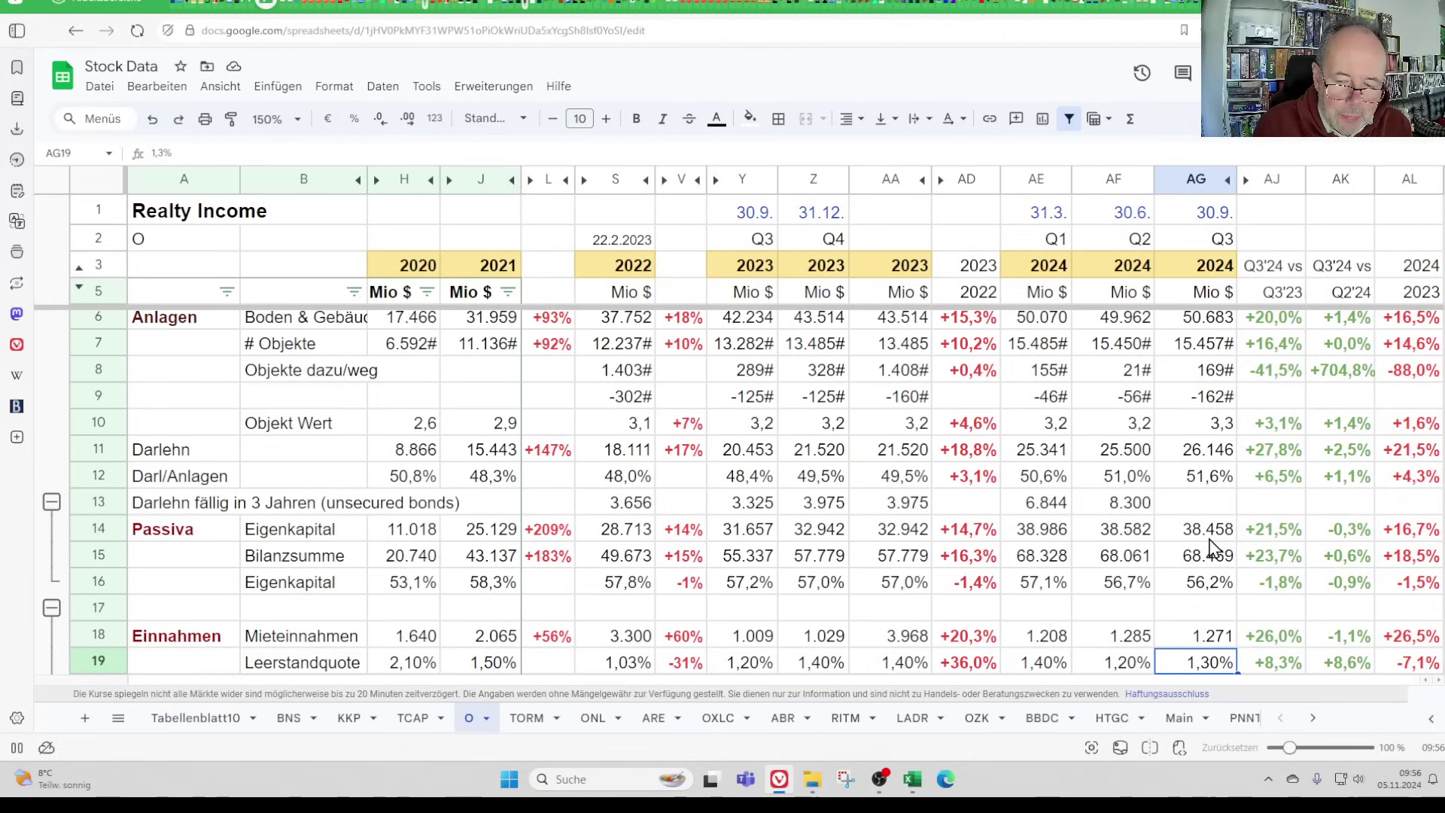
Compare the vacancy rates of Q2 and Q3 2024, and view the Q3 2024 other income in row 20
{"action": "key", "text": "Left"}
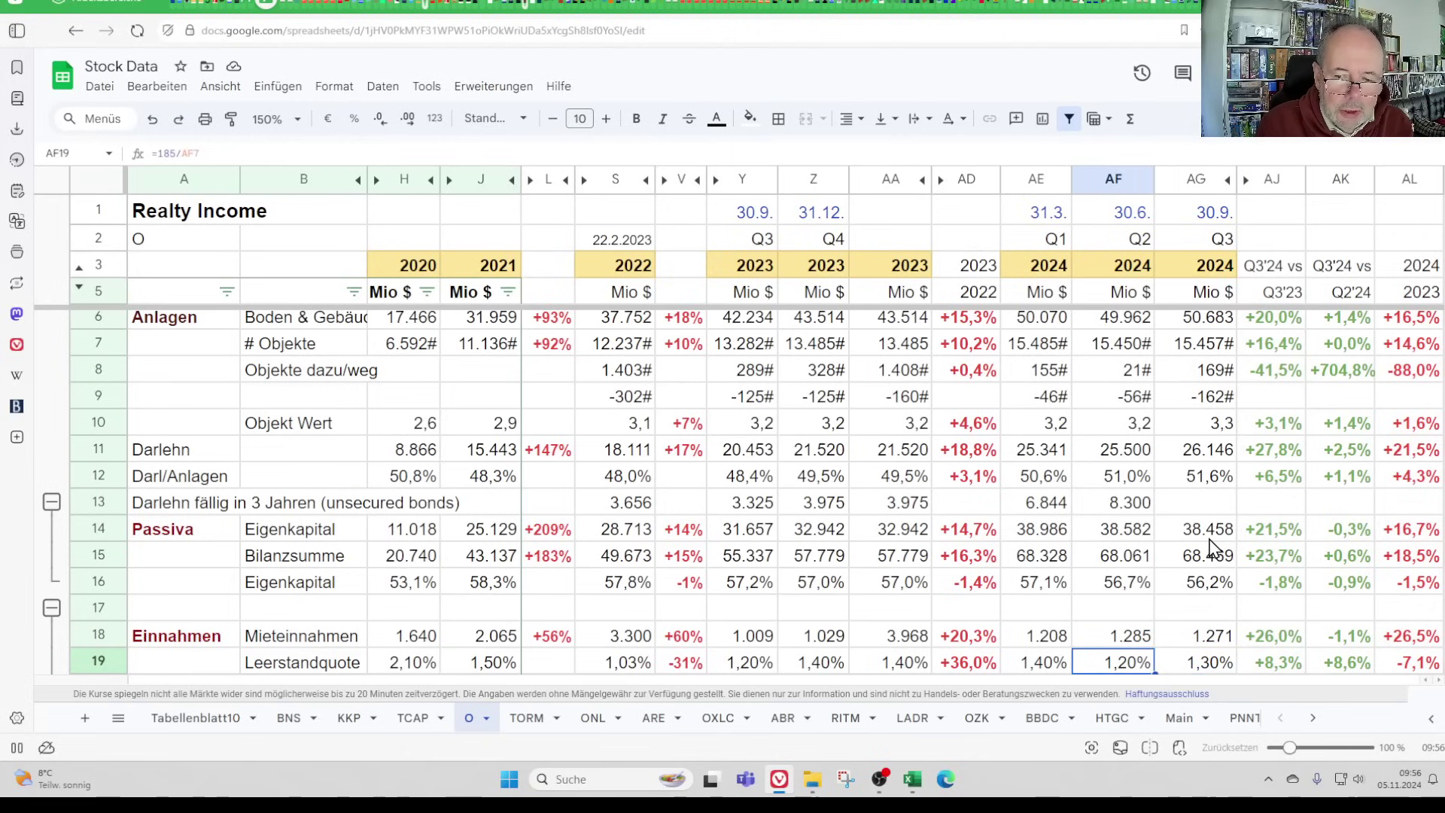
{"action": "key", "text": "Right"}
{"action": "key", "text": "Left"}
{"action": "key", "text": "Right"}
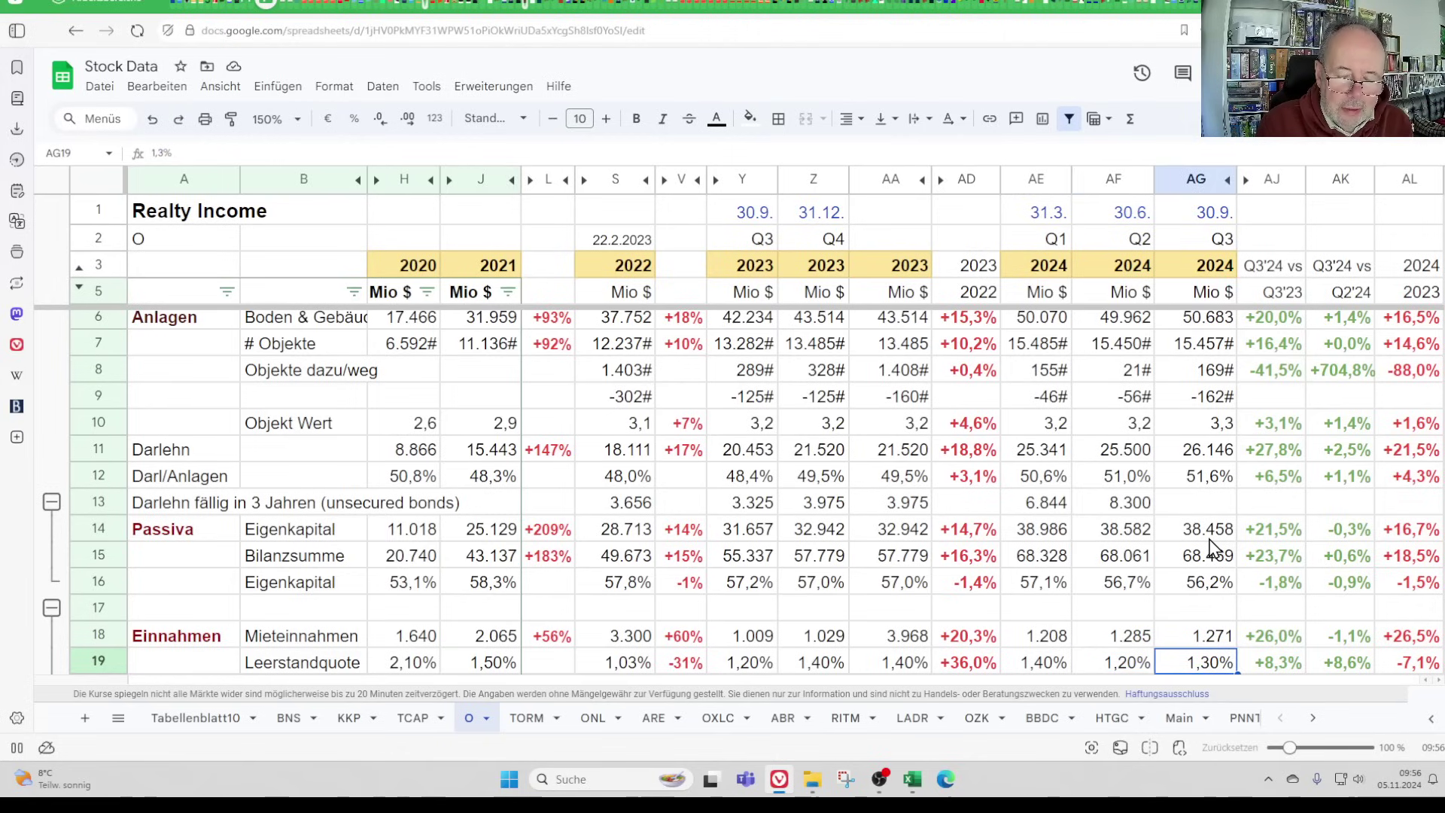
{"action": "key", "text": "Left"}
{"action": "key", "text": "Right"}
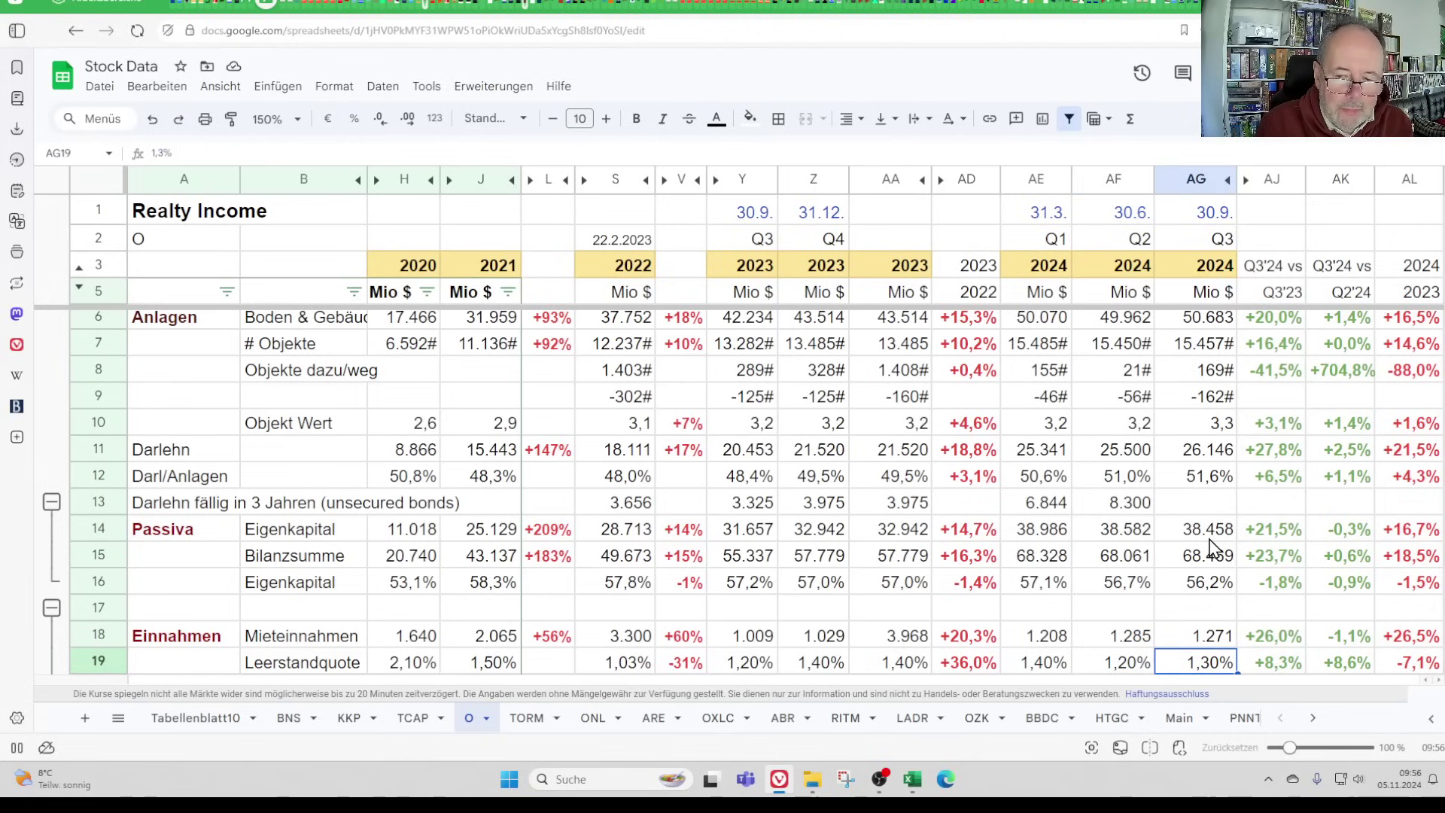
{"action": "key", "text": "Left"}
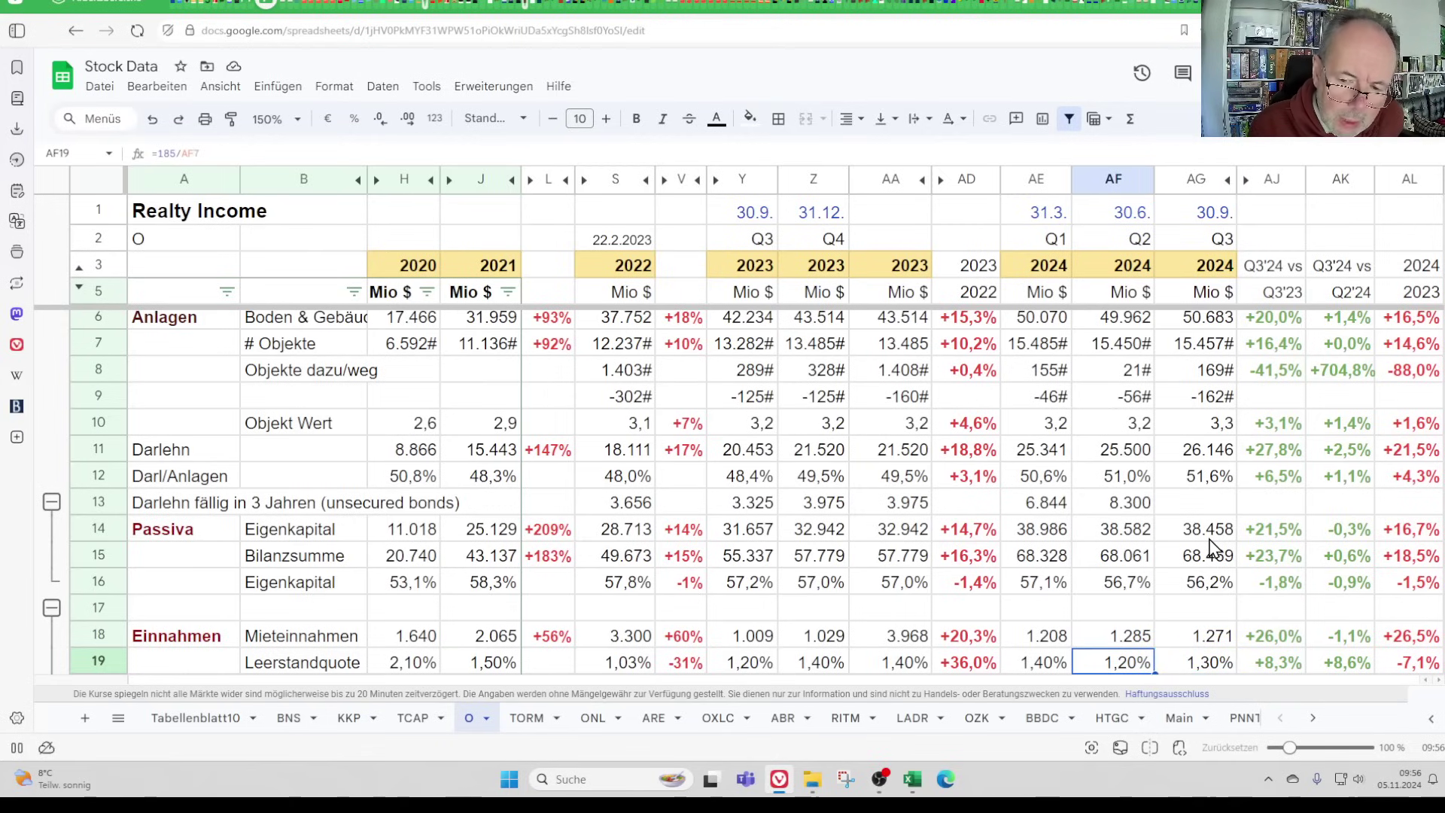
{"action": "key", "text": "Right"}
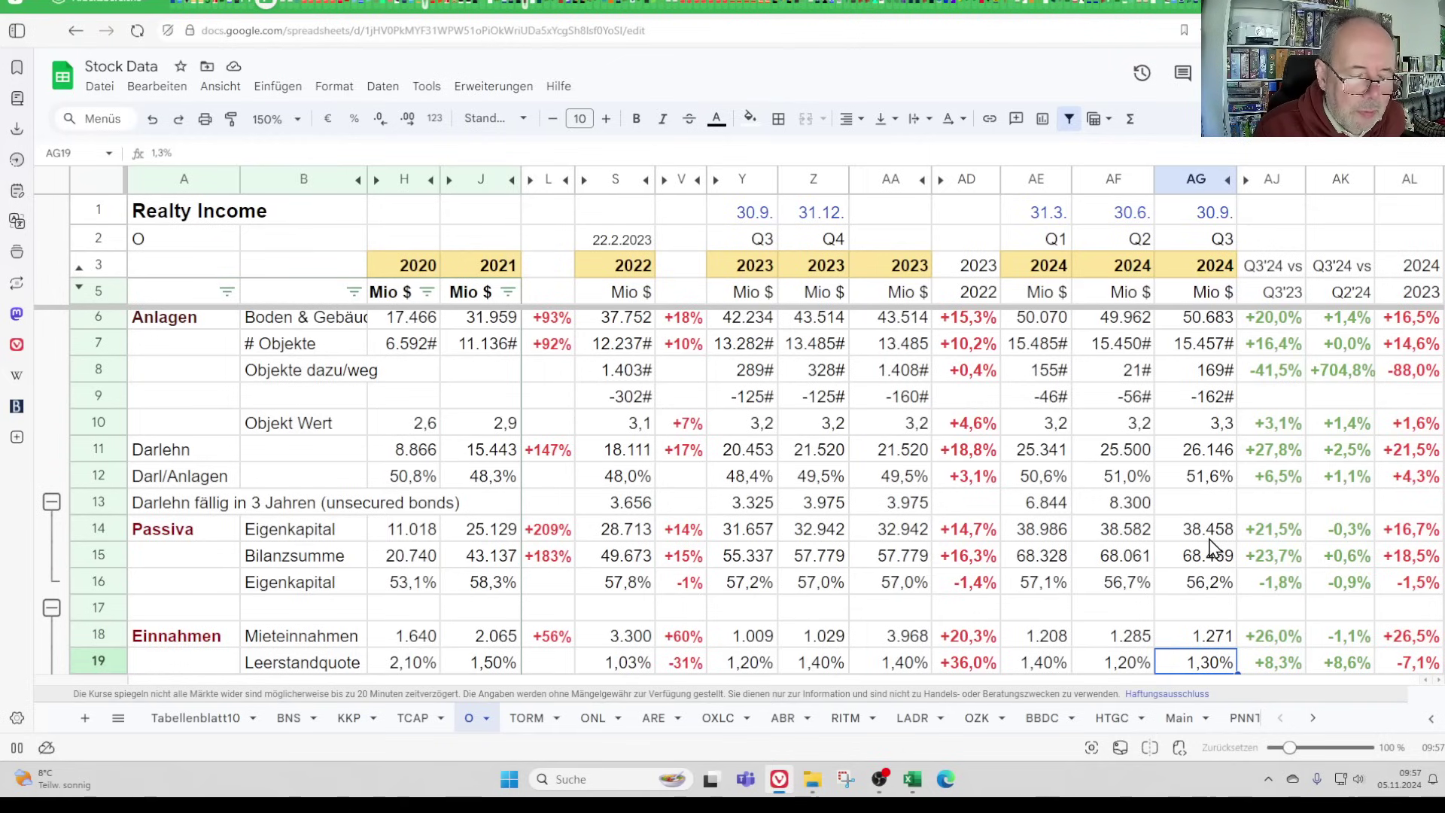
{"action": "key", "text": "Down"}
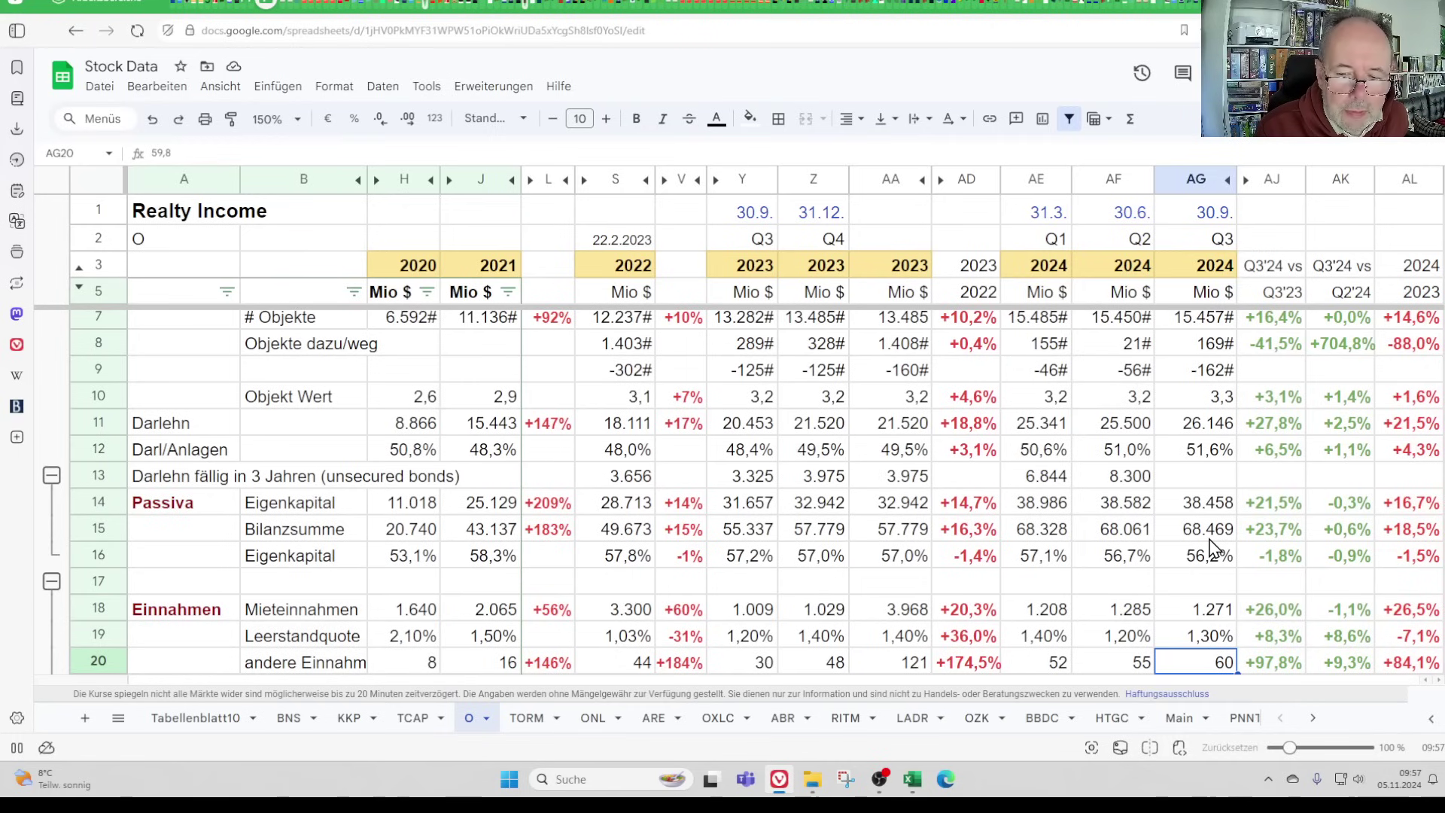
Compare the Q3 2024 Miete/Gebäude ratio in row 21 with the Q2 and Q1 2024 ratios
{"action": "key", "text": "Down"}
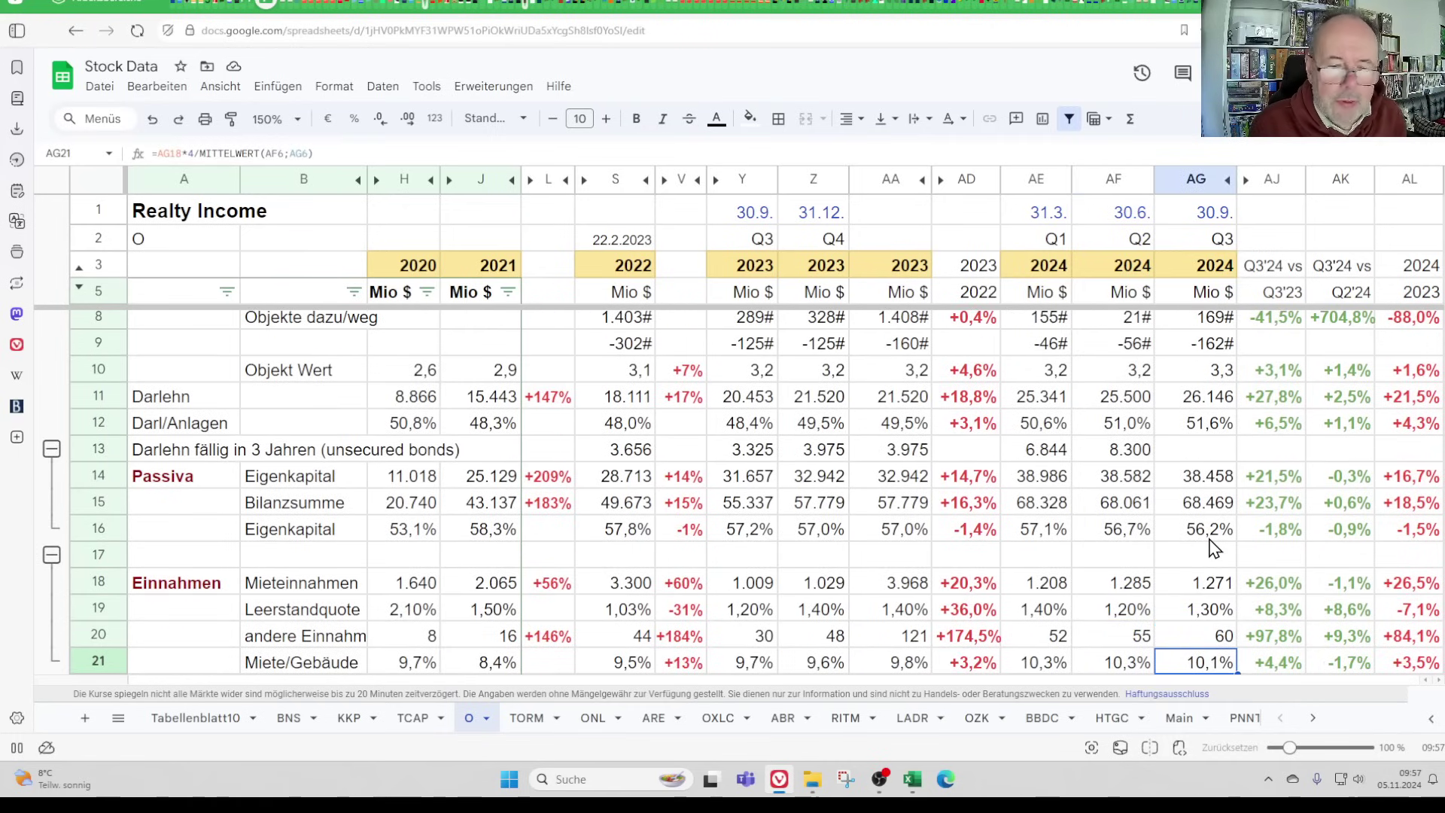
{"action": "scroll", "coordinate": [1214, 547], "scroll_direction": "down", "scroll_amount": 1}
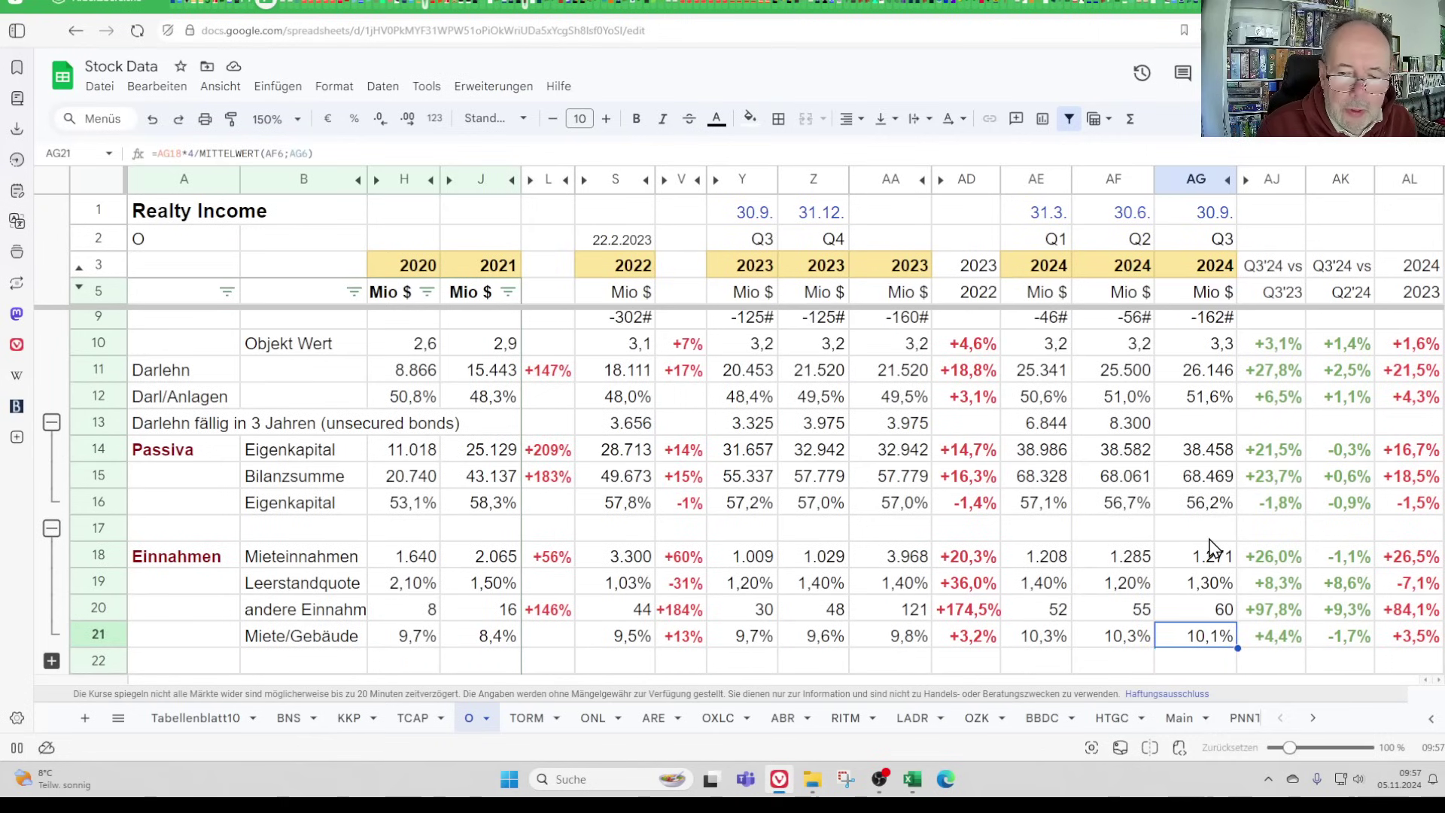
{"action": "key", "text": "Left"}
{"action": "key", "text": "Right"}
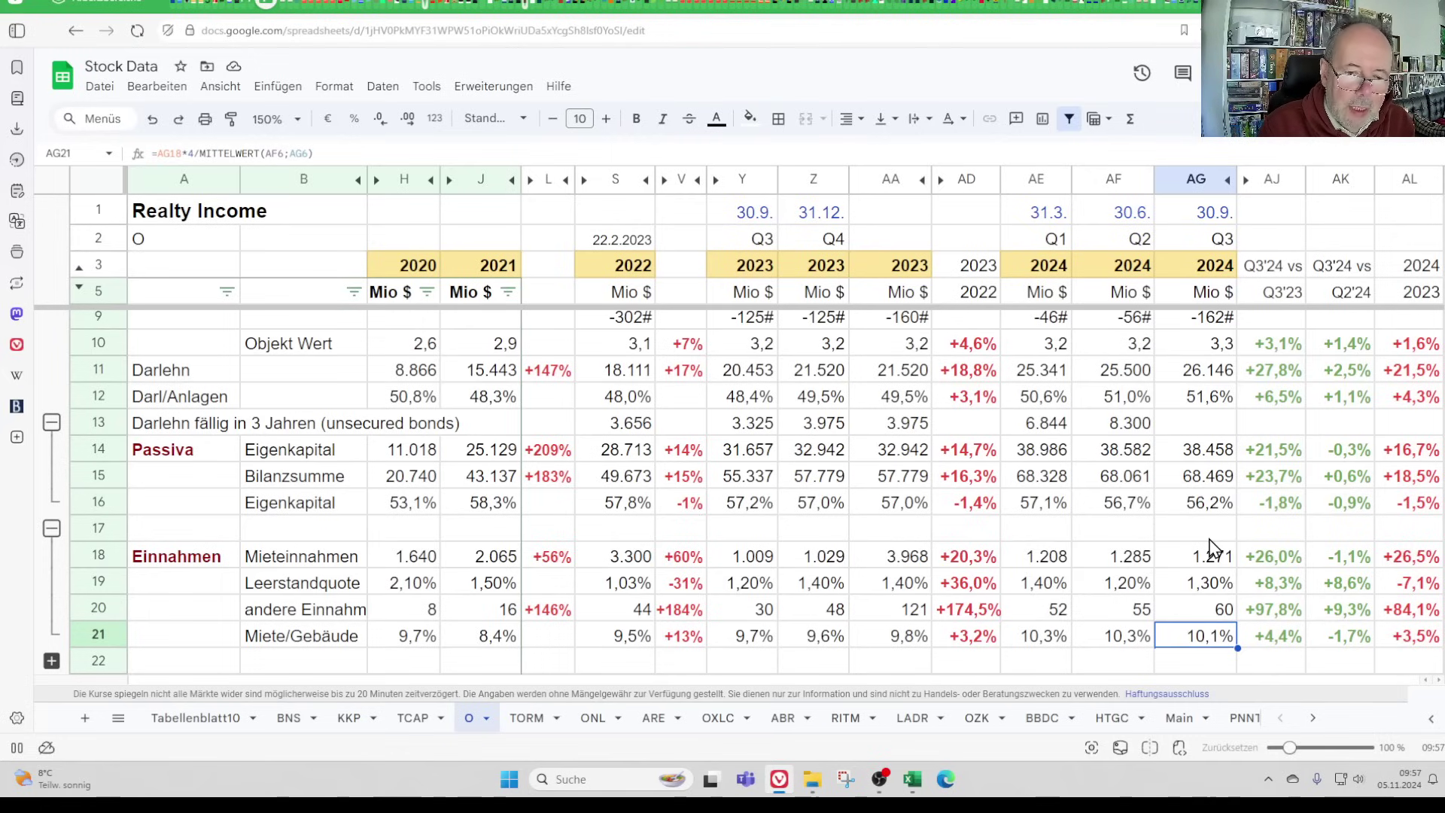
{"action": "key", "text": "Left"}
{"action": "key", "text": "Left"}
{"action": "key", "text": "Right"}
{"action": "key", "text": "Right"}
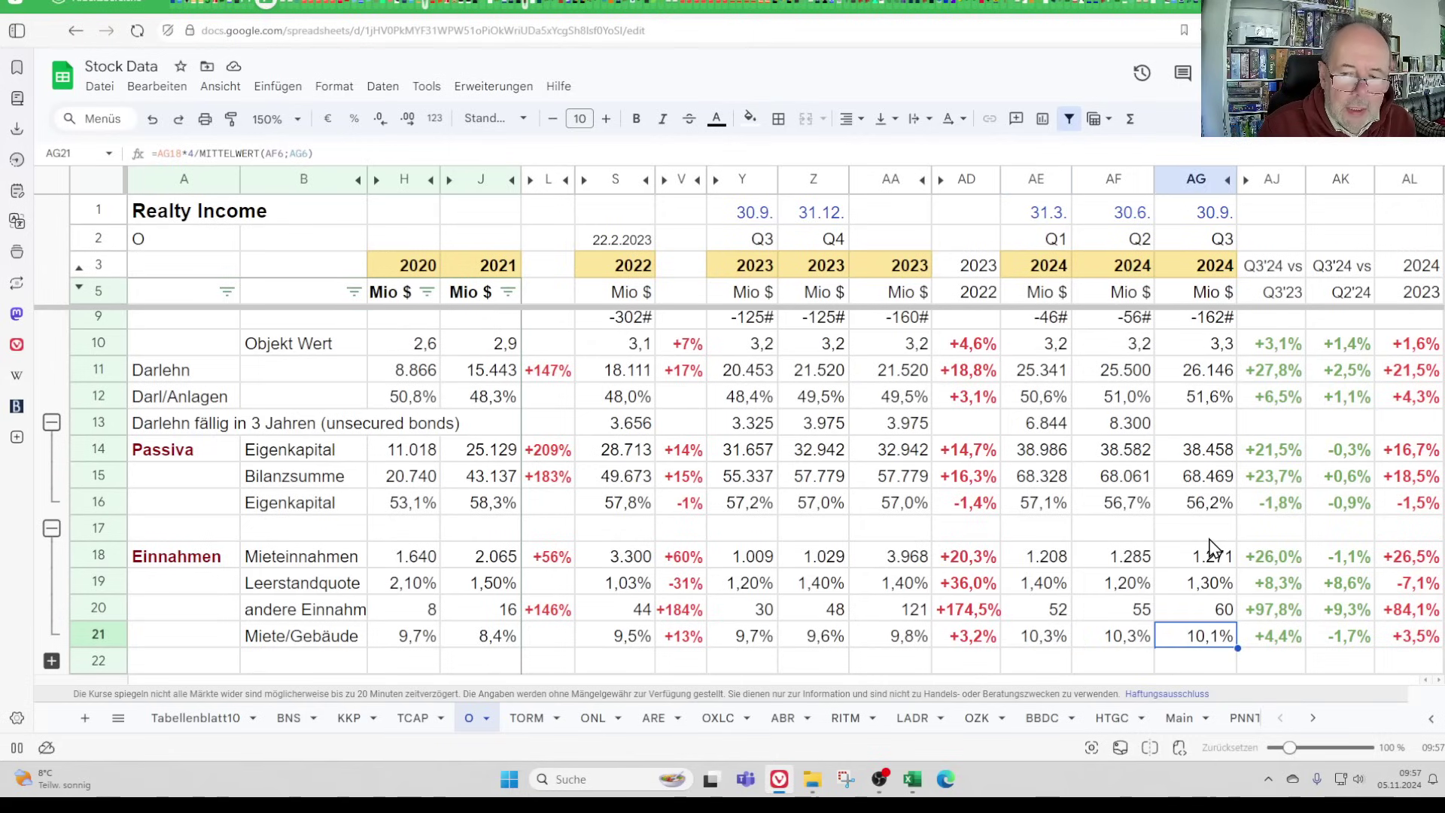
Trace the Miete/Gebäude ratio from Q3 2024 back to Q3 2023 and forward again to Q3 2024
{"action": "key", "text": "Left"}
{"action": "key", "text": "Left"}
{"action": "key", "text": "Left"}
{"action": "key", "text": "Left"}
{"action": "key", "text": "Left"}
{"action": "key", "text": "Left"}
{"action": "key", "text": "Left"}
{"action": "key", "text": "Left"}
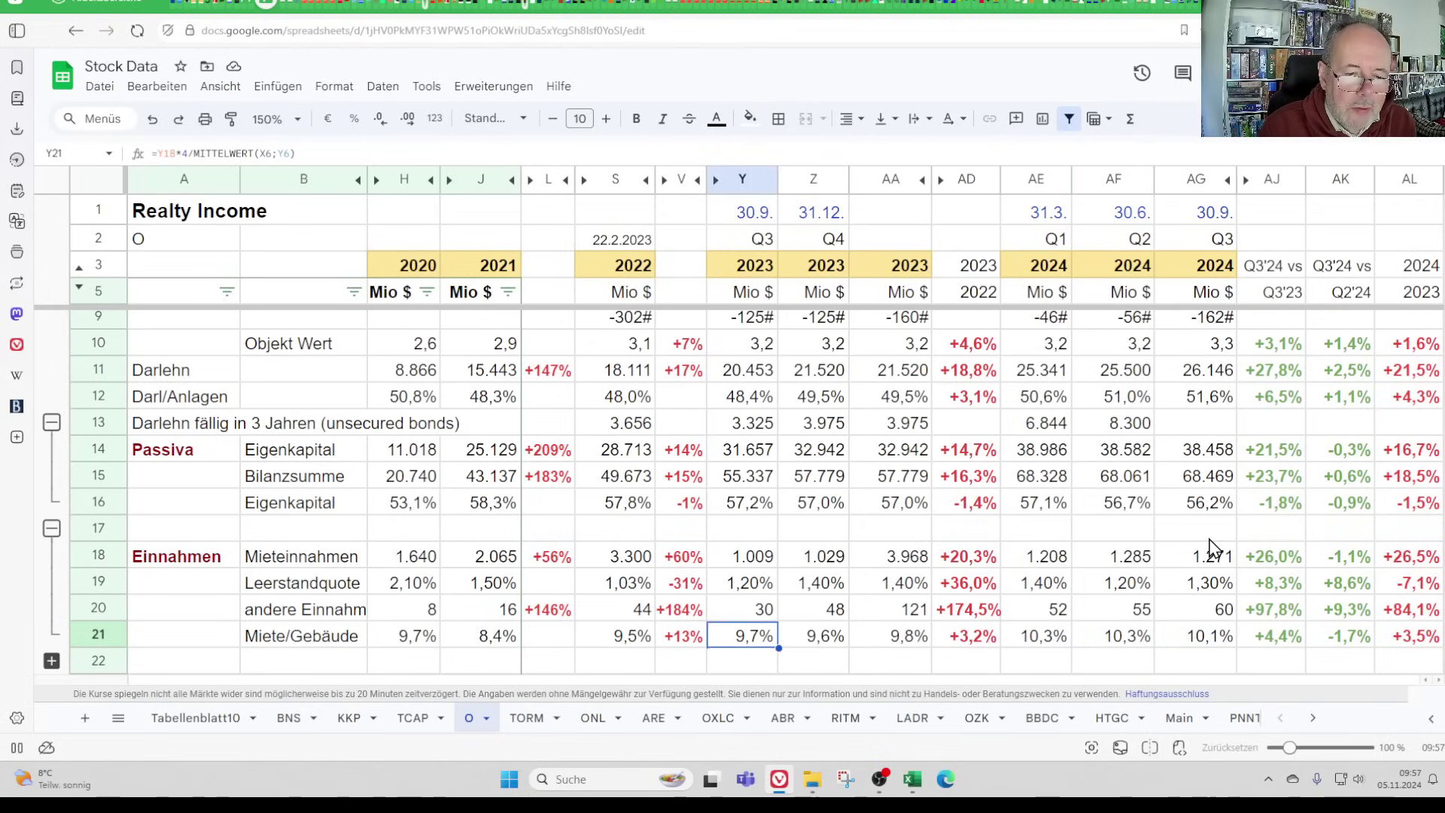
{"action": "key", "text": "Right"}
{"action": "key", "text": "Right"}
{"action": "key", "text": "Right"}
{"action": "key", "text": "Right"}
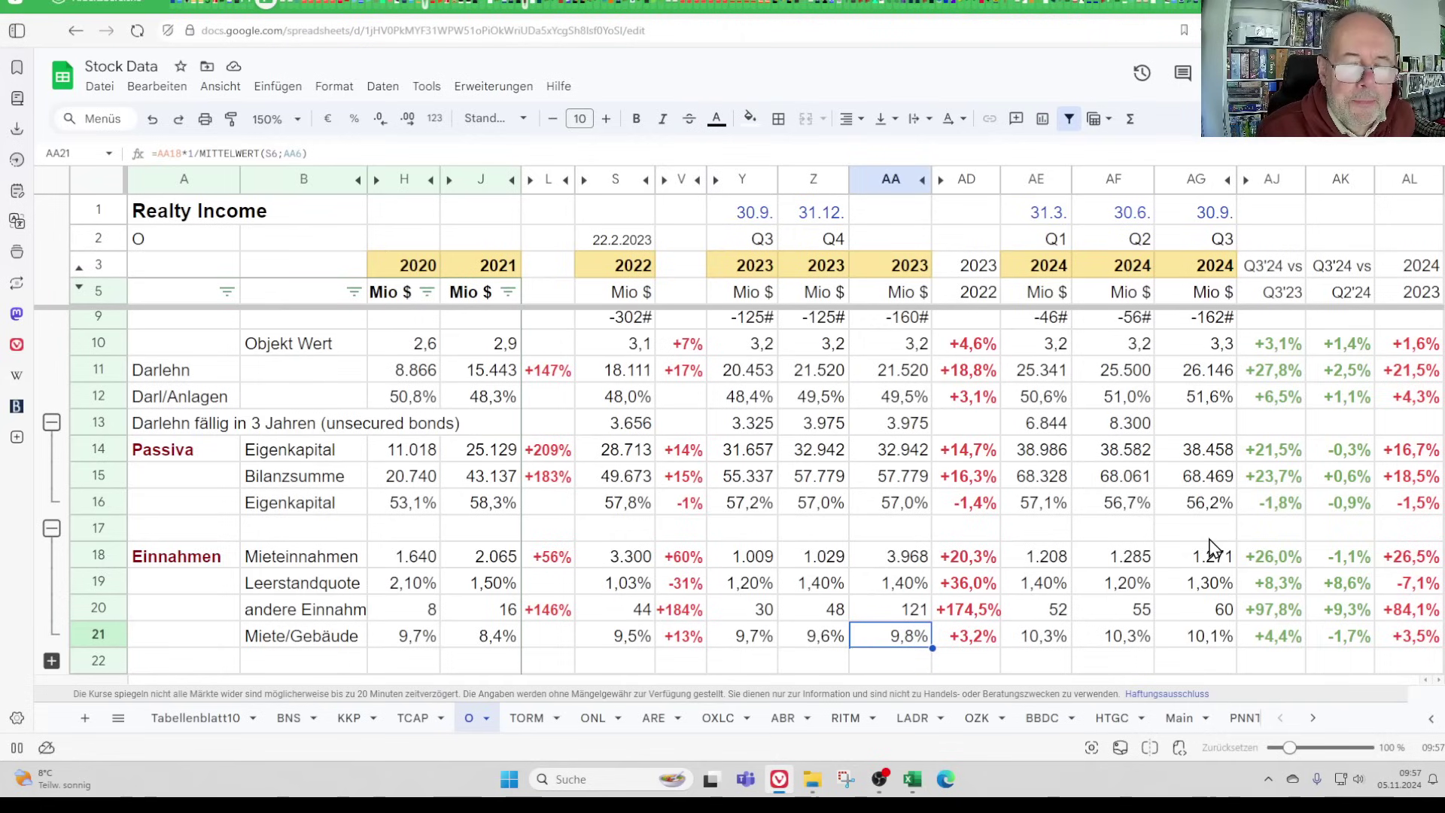
{"action": "key", "text": "Right"}
{"action": "key", "text": "Right"}
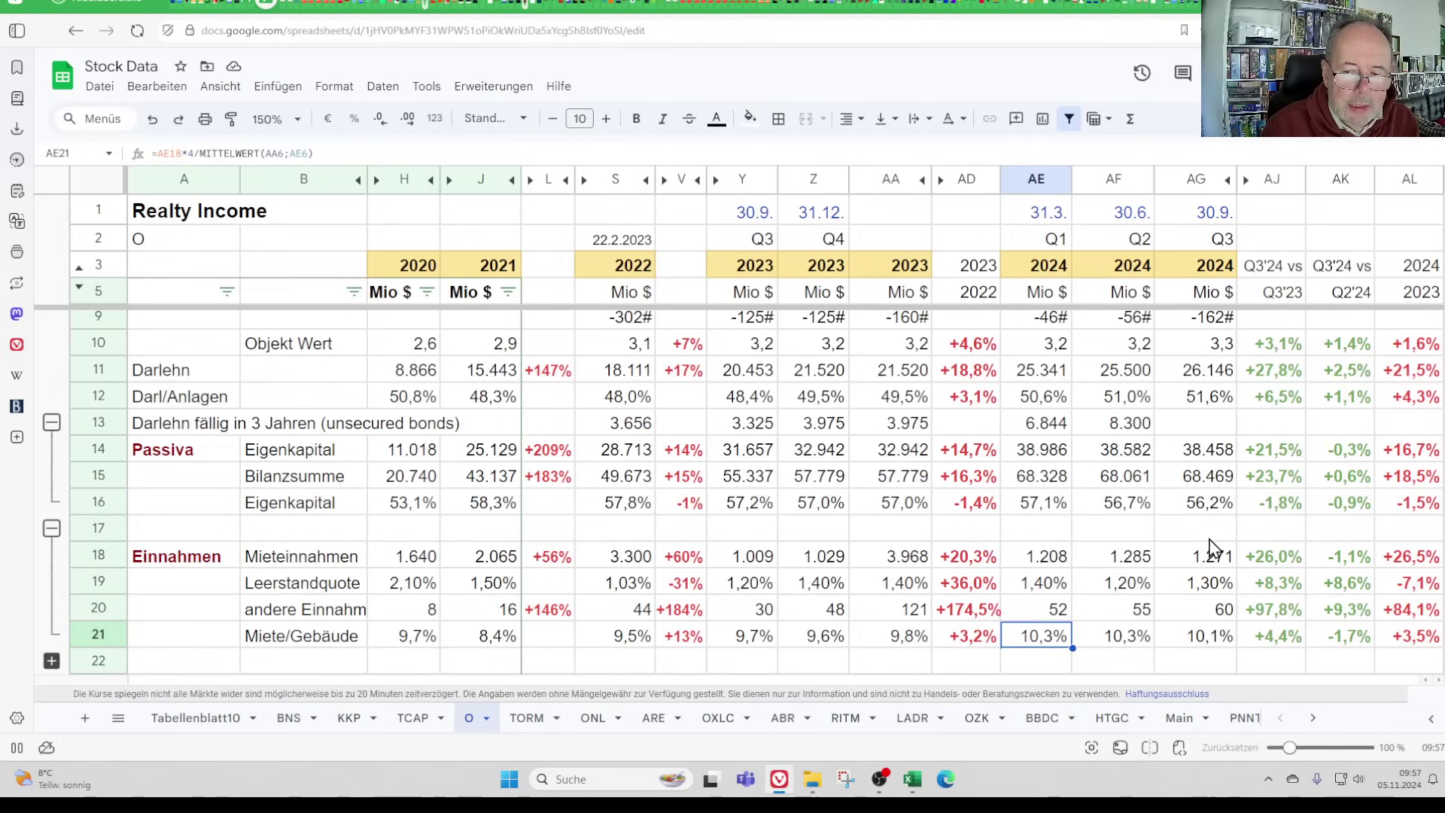
{"action": "key", "text": "Right"}
{"action": "key", "text": "Right"}
Expand the Ausgaben rows and examine the Q3 2024 interest expense with its changes versus Q3'23 and Q2'24
{"action": "key", "text": "Down"}
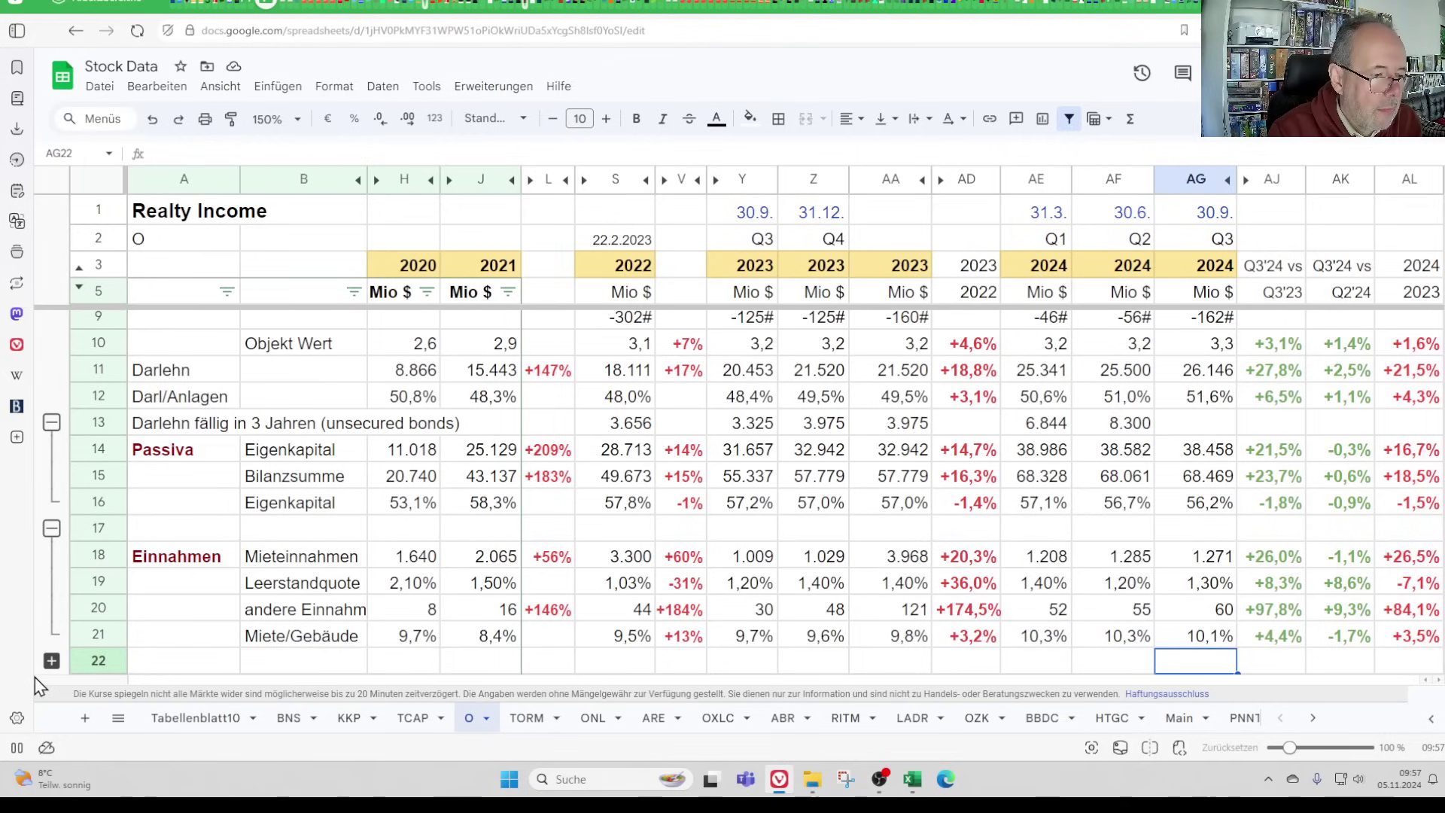
{"action": "left_click", "coordinate": [52, 660]}
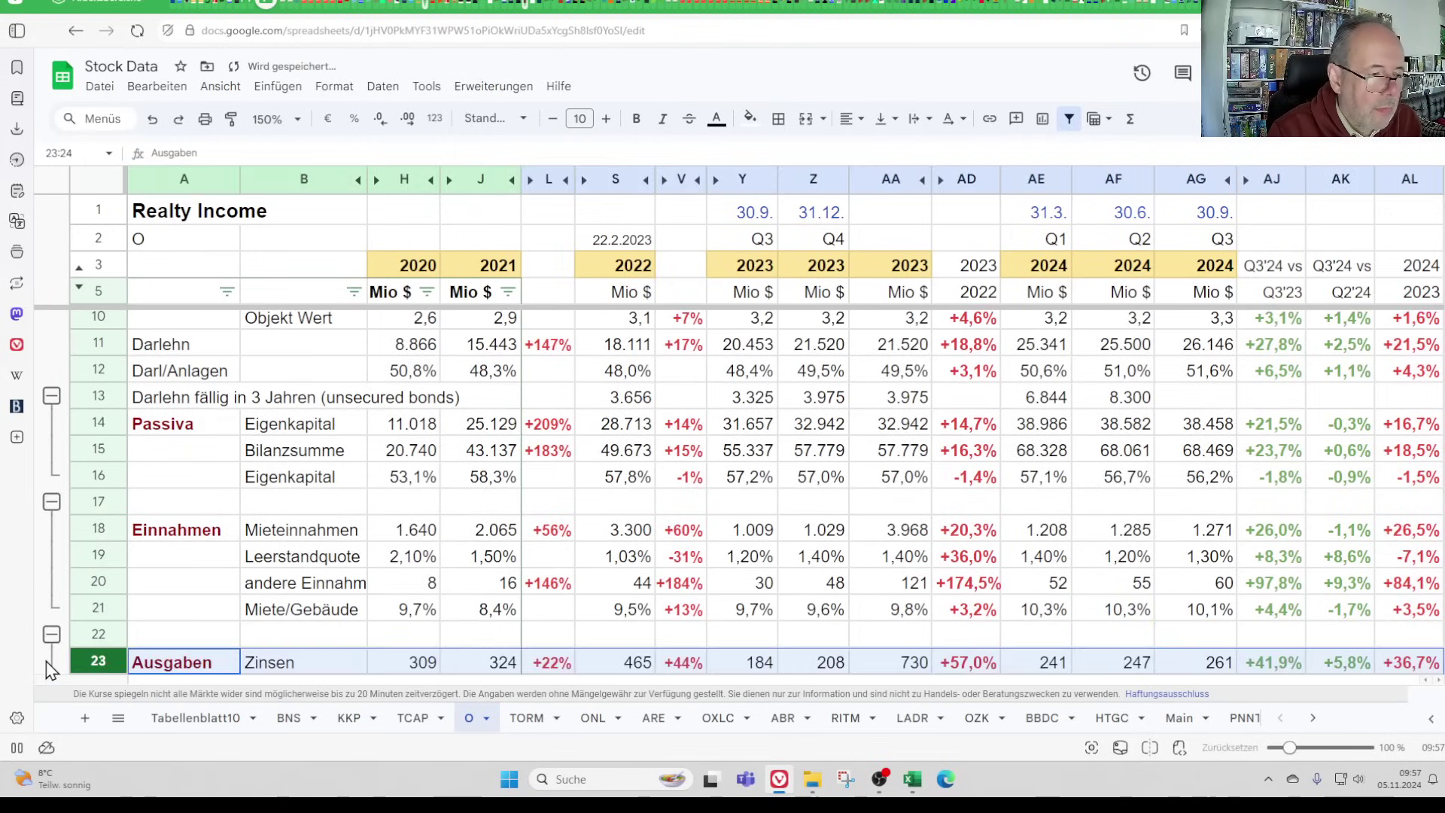
{"action": "left_click", "coordinate": [1211, 644]}
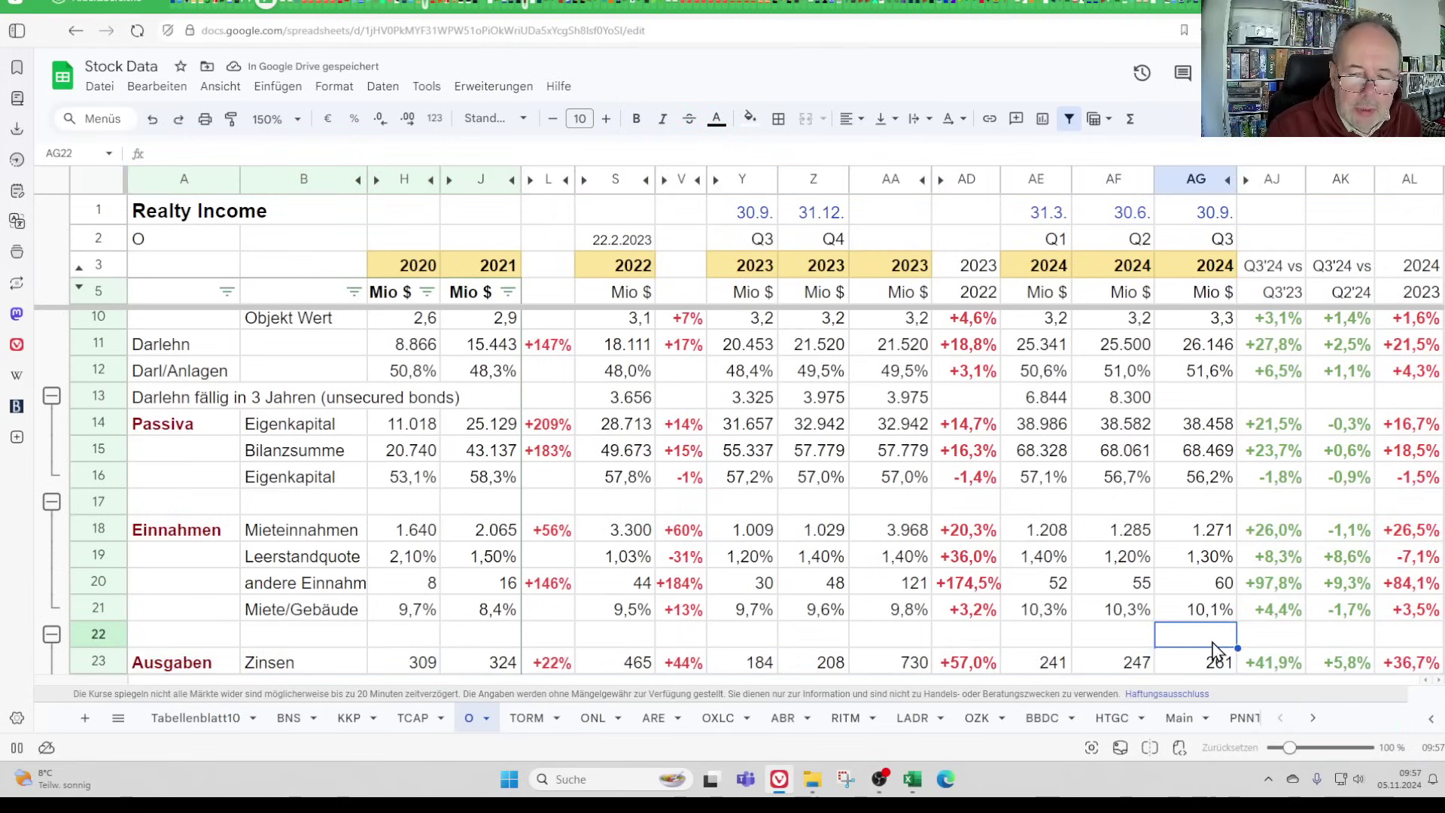
{"action": "key", "text": "Down"}
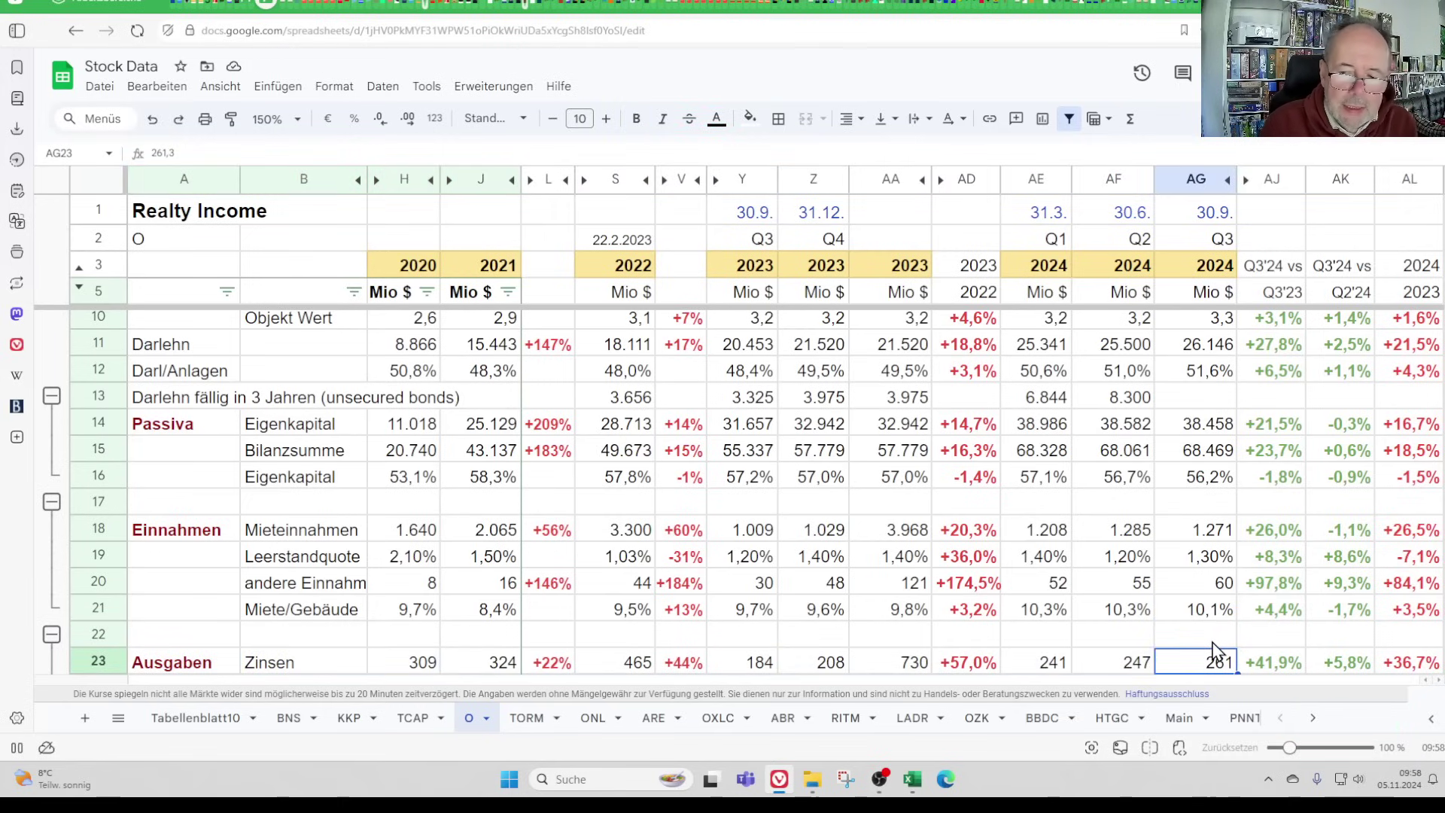
{"action": "key", "text": "Right"}
{"action": "key", "text": "Right"}
{"action": "key", "text": "Left"}
{"action": "key", "text": "Left"}
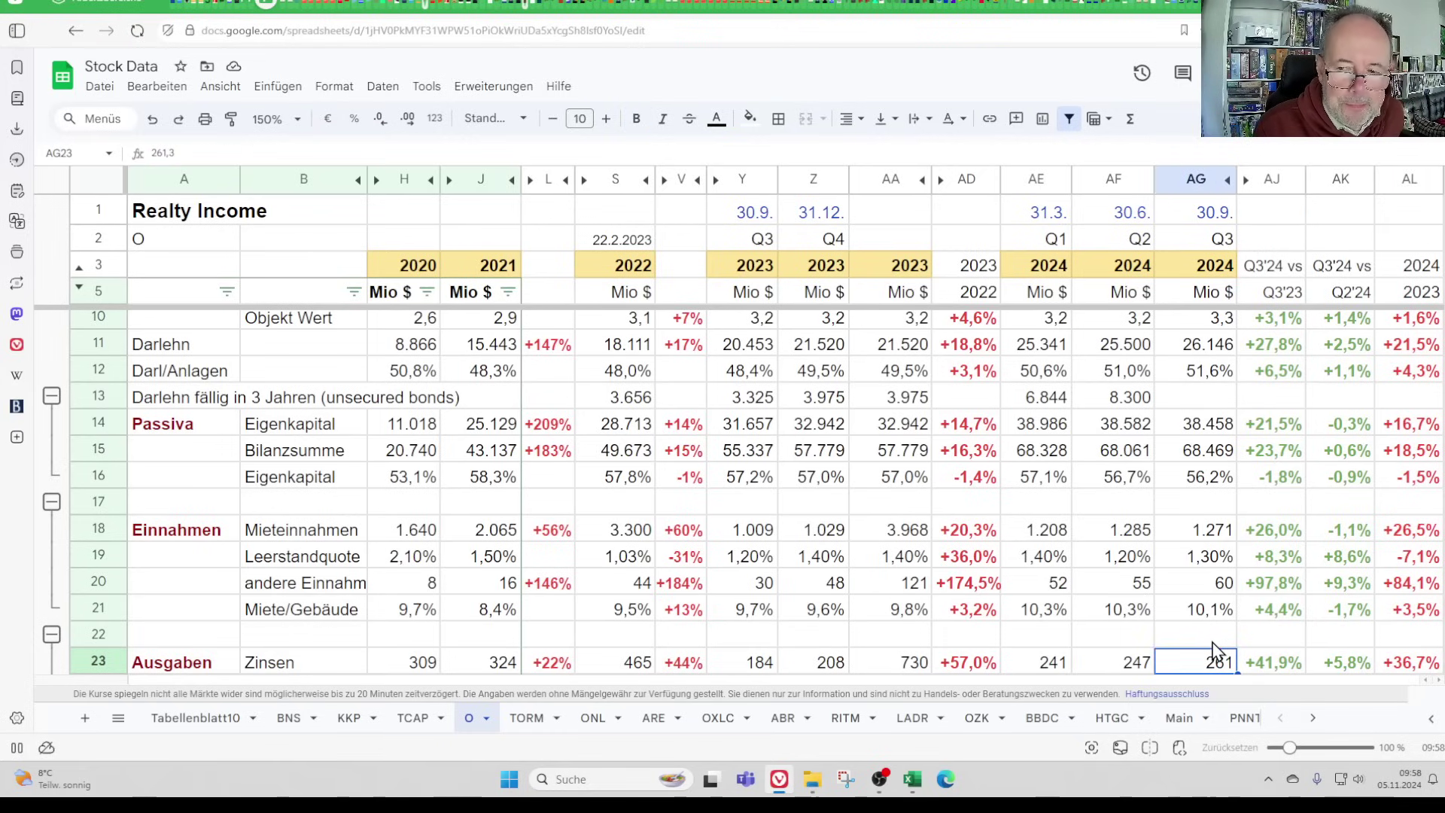
View the Q2 and Q1 2024 interest expense, and follow the average interest rate in row 24 from Q1 to Q3 2024
{"action": "key", "text": "Left"}
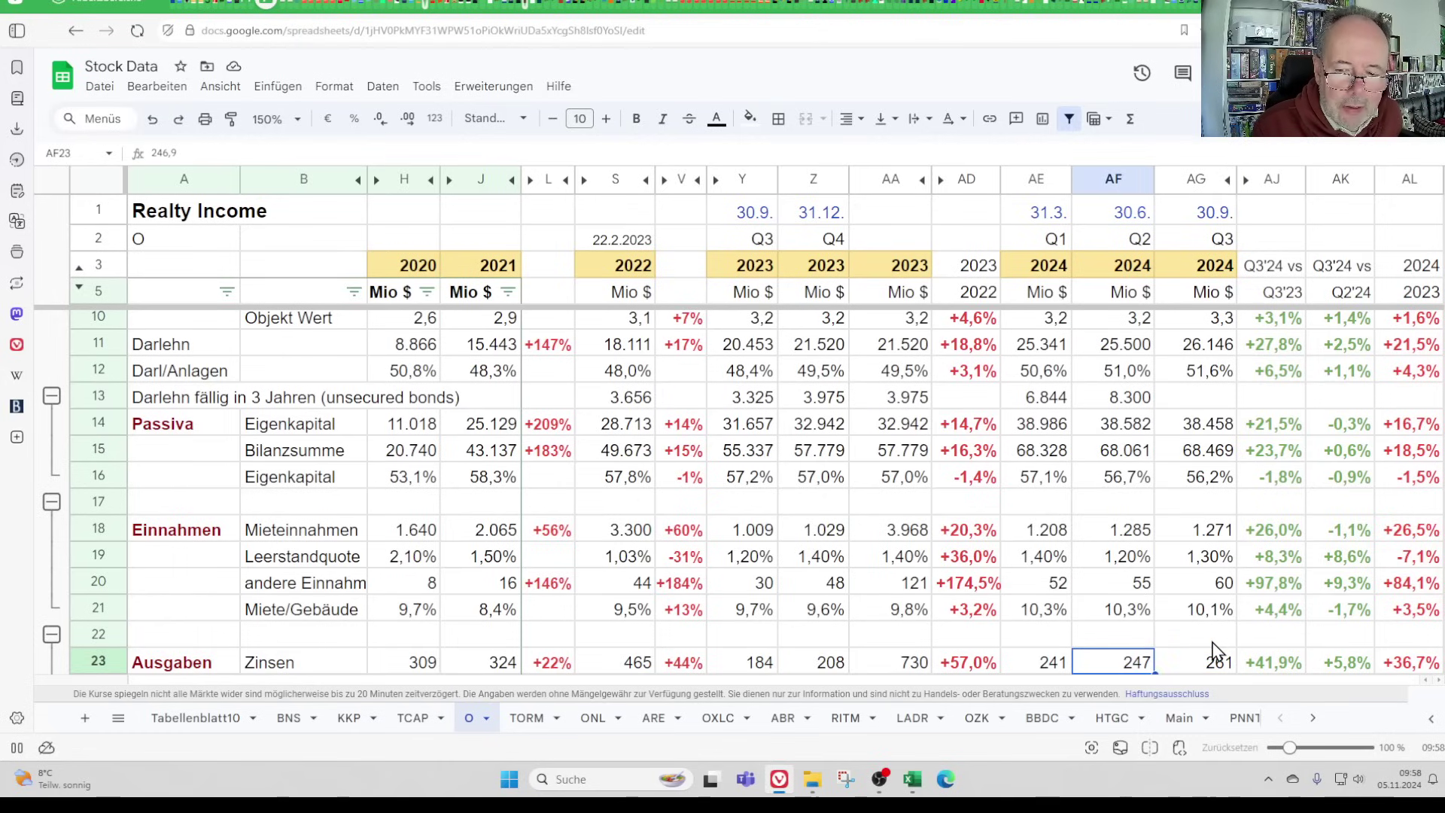
{"action": "key", "text": "Left"}
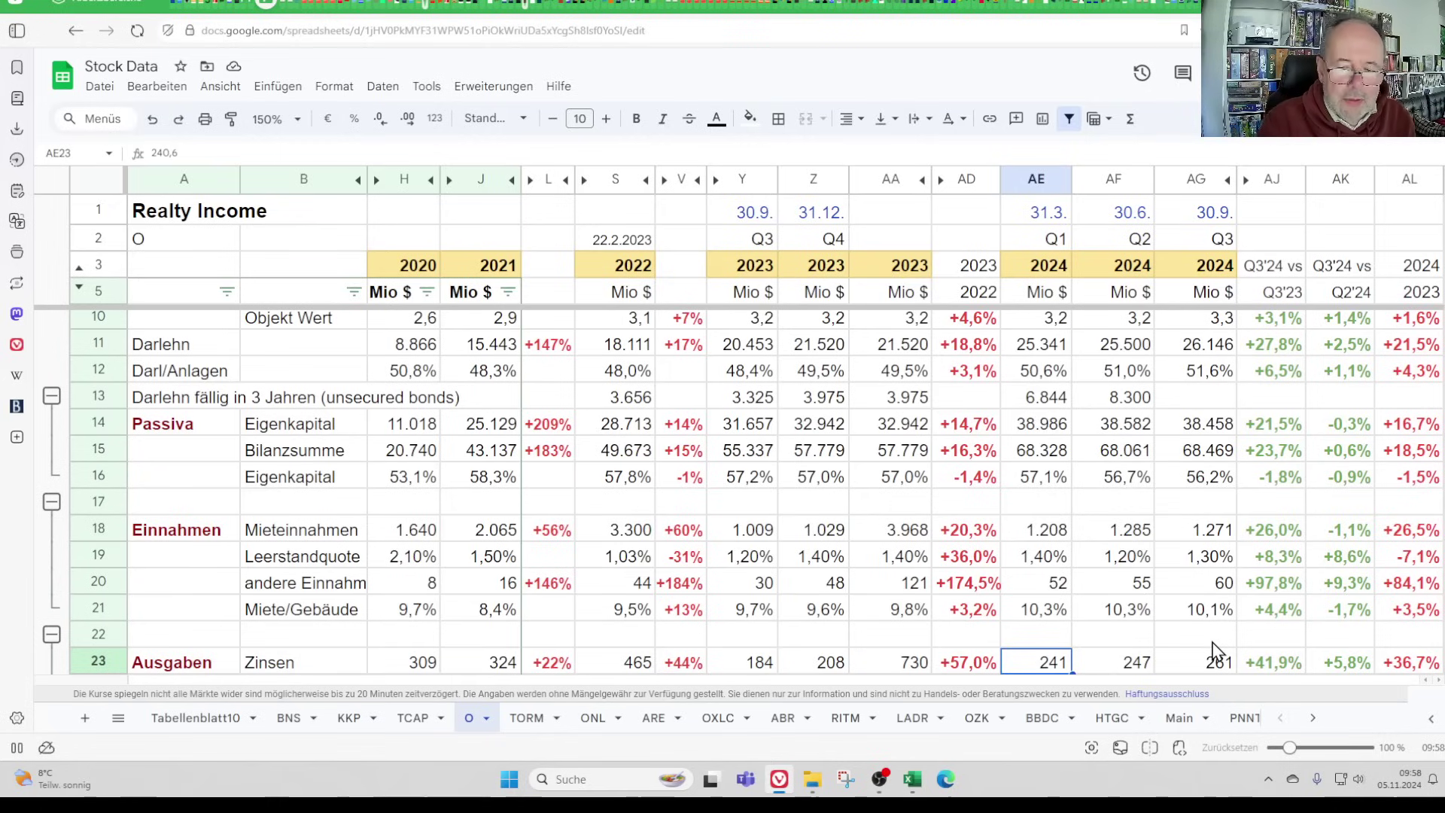
{"action": "key", "text": "Down"}
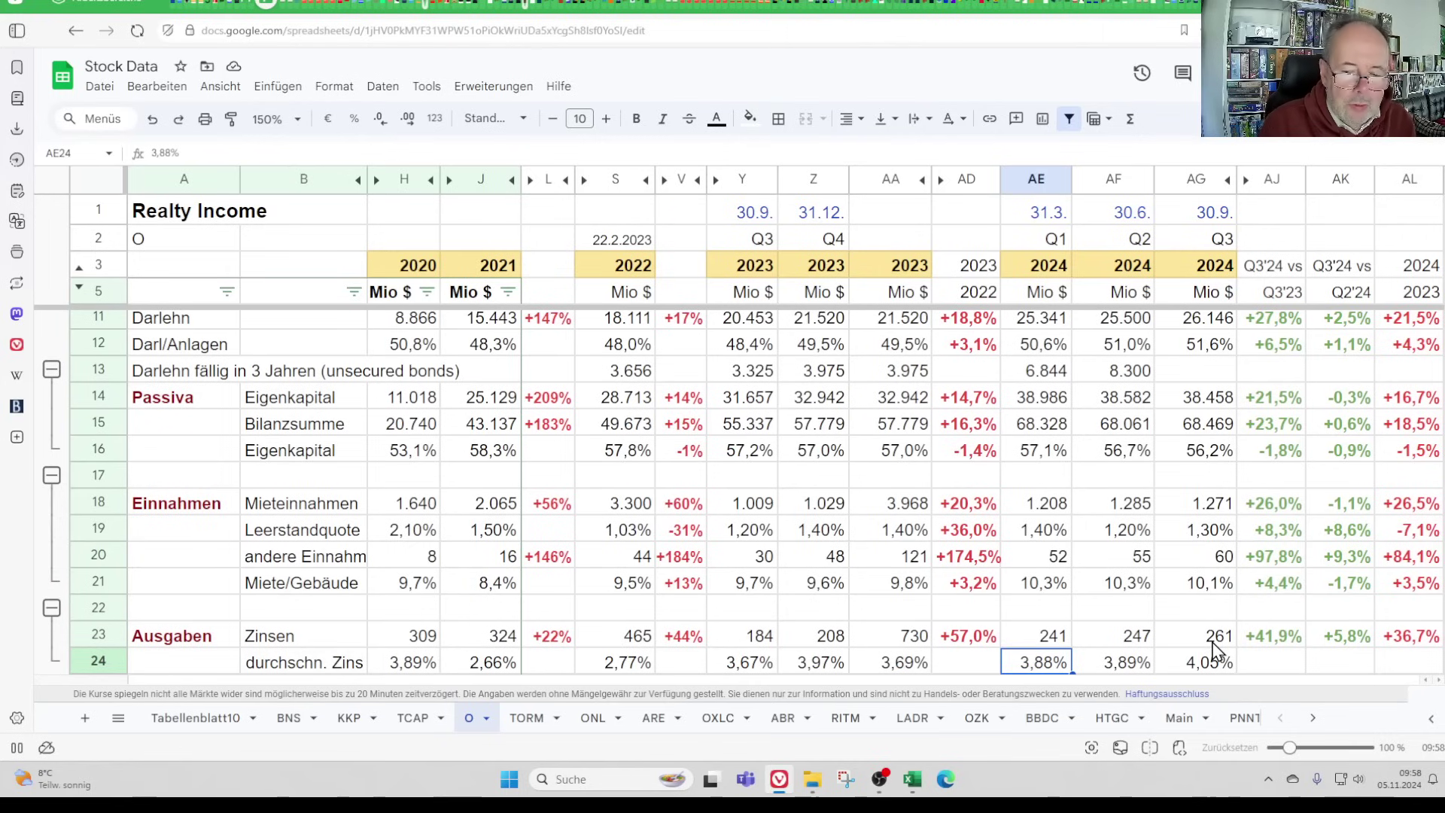
{"action": "key", "text": "Right"}
{"action": "key", "text": "Right"}
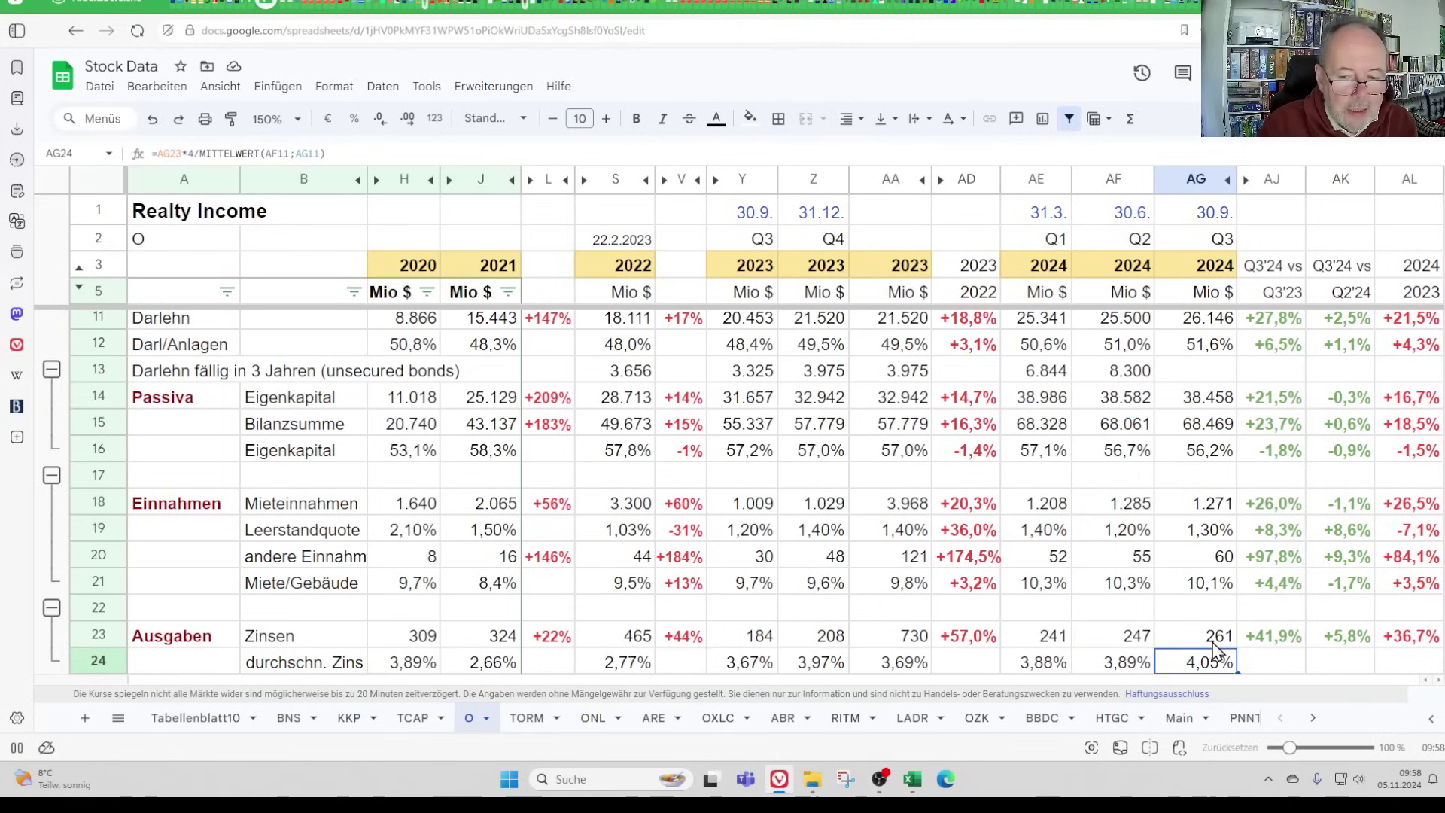
Trace the average interest rate in row 24 from Q3 2024 back to 2021 and forward again to Q3 2024
{"action": "key", "text": "Left"}
{"action": "key", "text": "Left"}
{"action": "key", "text": "Left"}
{"action": "key", "text": "Left"}
{"action": "key", "text": "Left"}
{"action": "key", "text": "Left"}
{"action": "key", "text": "Left"}
{"action": "key", "text": "Left"}
{"action": "key", "text": "Left"}
{"action": "key", "text": "Left"}
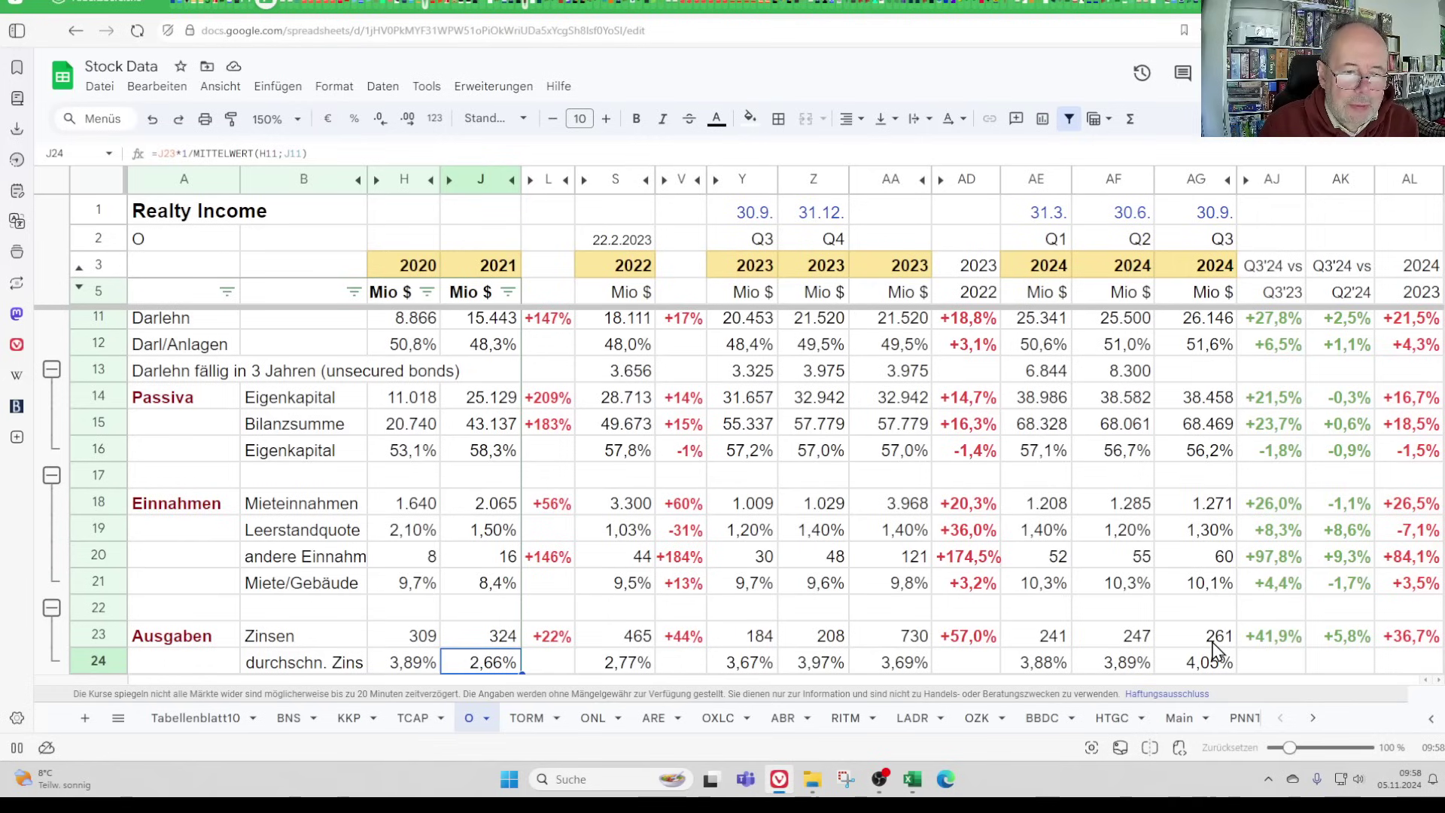
{"action": "key", "text": "Right"}
{"action": "key", "text": "Right"}
{"action": "key", "text": "Right"}
{"action": "key", "text": "Right"}
{"action": "key", "text": "Right"}
{"action": "key", "text": "Right"}
{"action": "key", "text": "Right"}
{"action": "key", "text": "Right"}
{"action": "key", "text": "Right"}
{"action": "key", "text": "Right"}
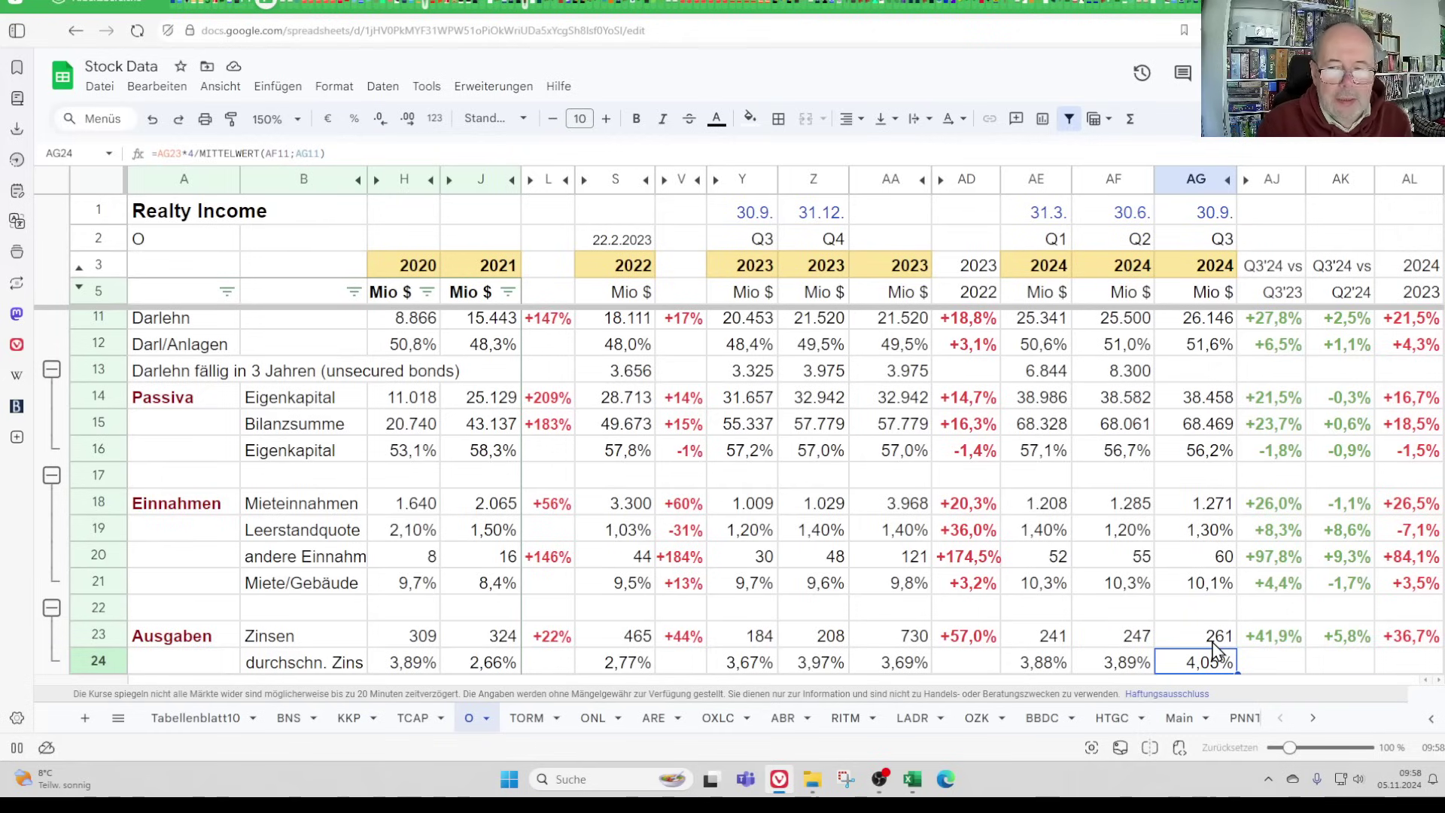
Compare the average interest rates of the three 2024 quarters in row 24
{"action": "key", "text": "Left"}
{"action": "key", "text": "Left"}
{"action": "key", "text": "Left"}
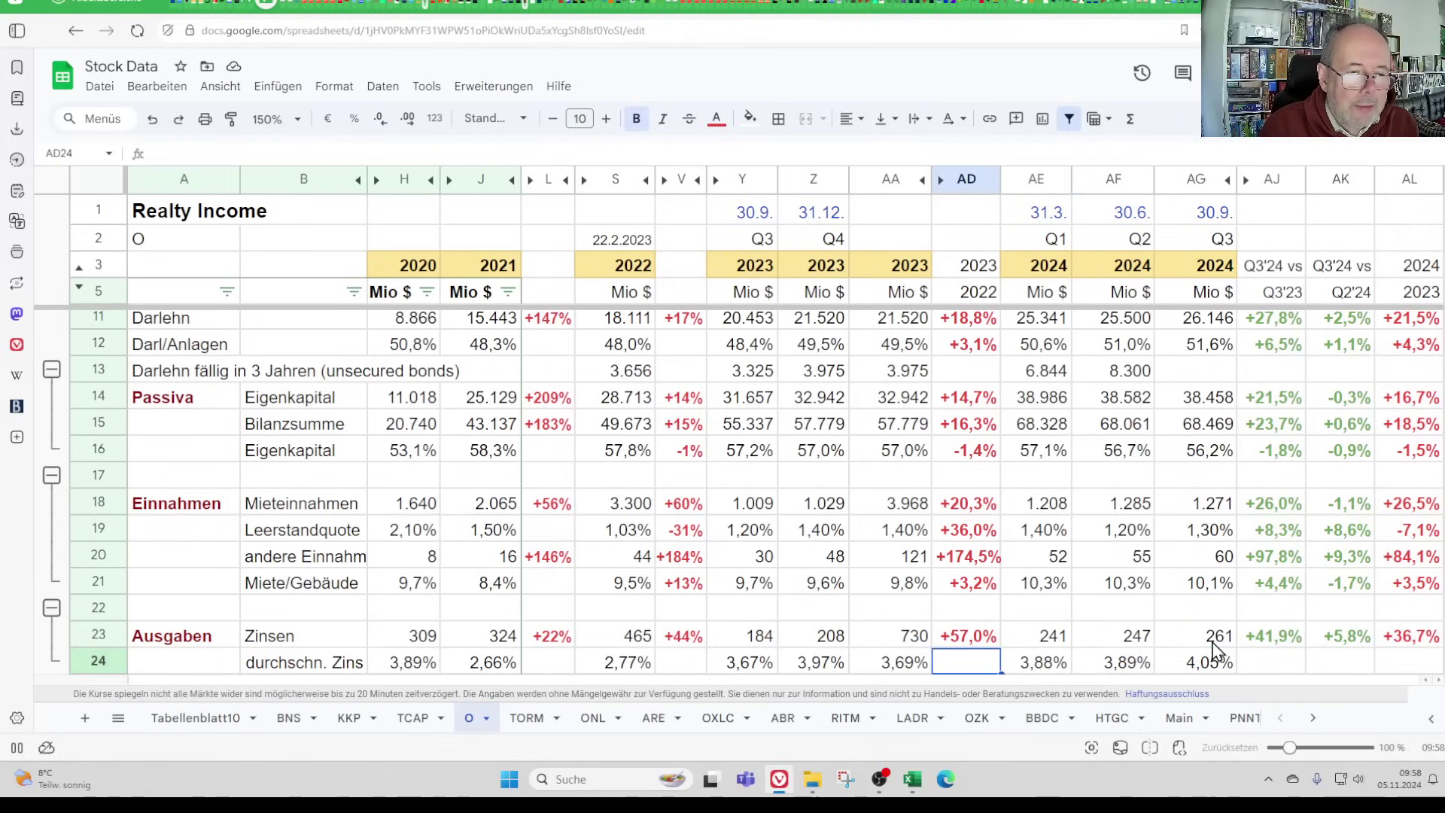
{"action": "key", "text": "Right"}
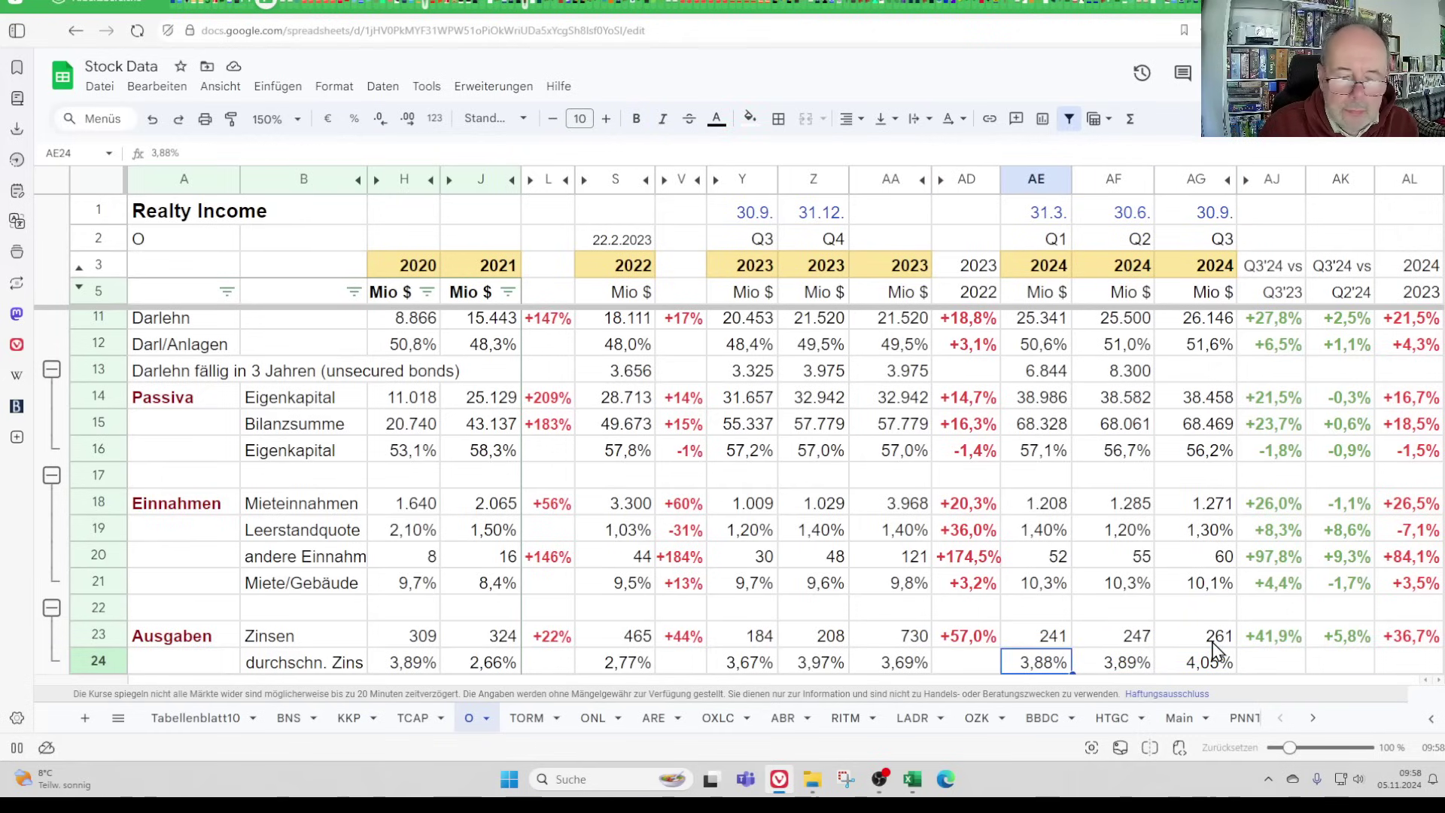
{"action": "key", "text": "Right"}
{"action": "key", "text": "Right"}
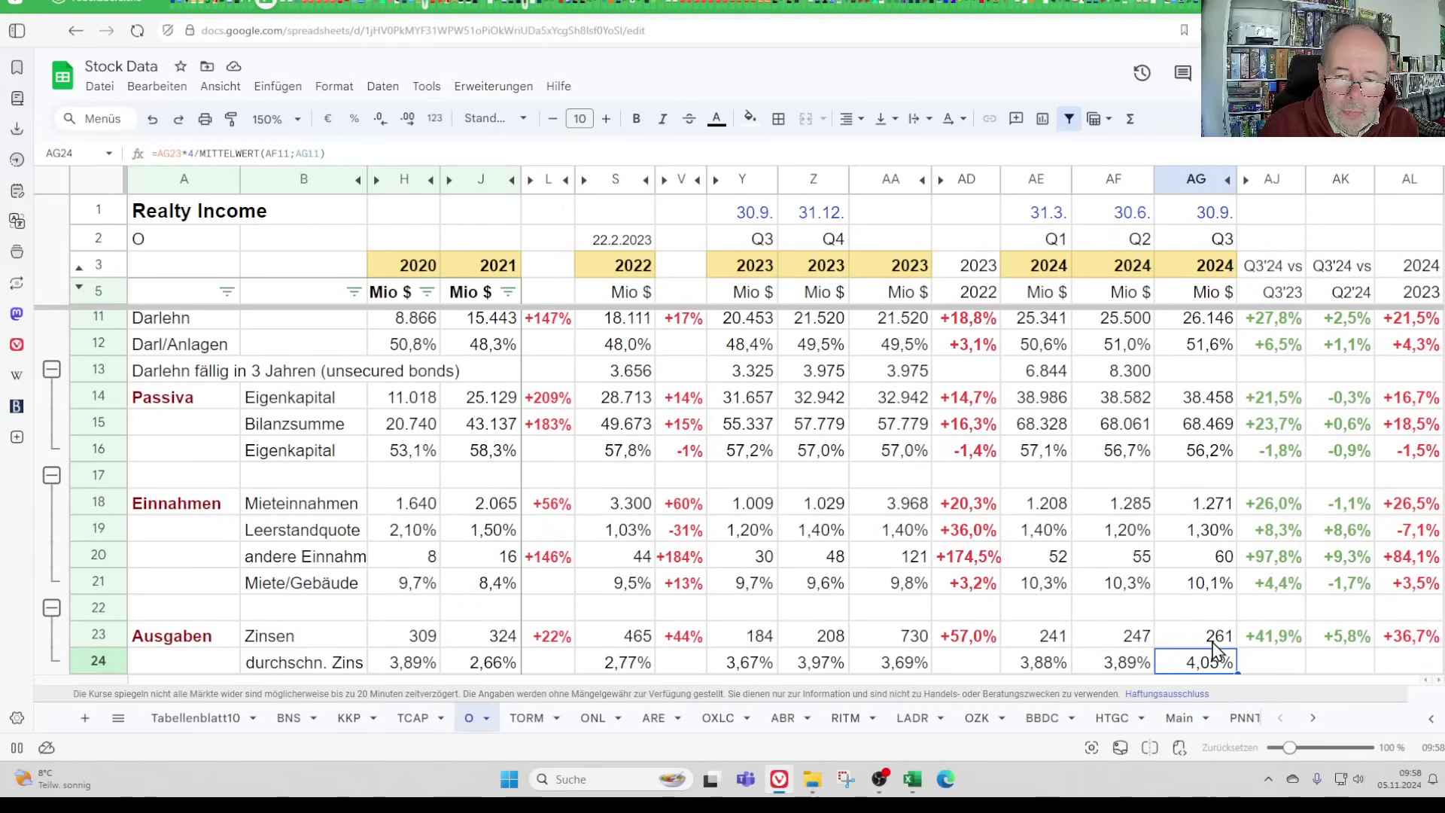
View the Q3 2024 merger costs in row 25 and trace them back through the earlier quarters and years
{"action": "key", "text": "Down"}
{"action": "key", "text": "Down"}
{"action": "key", "text": "Up"}
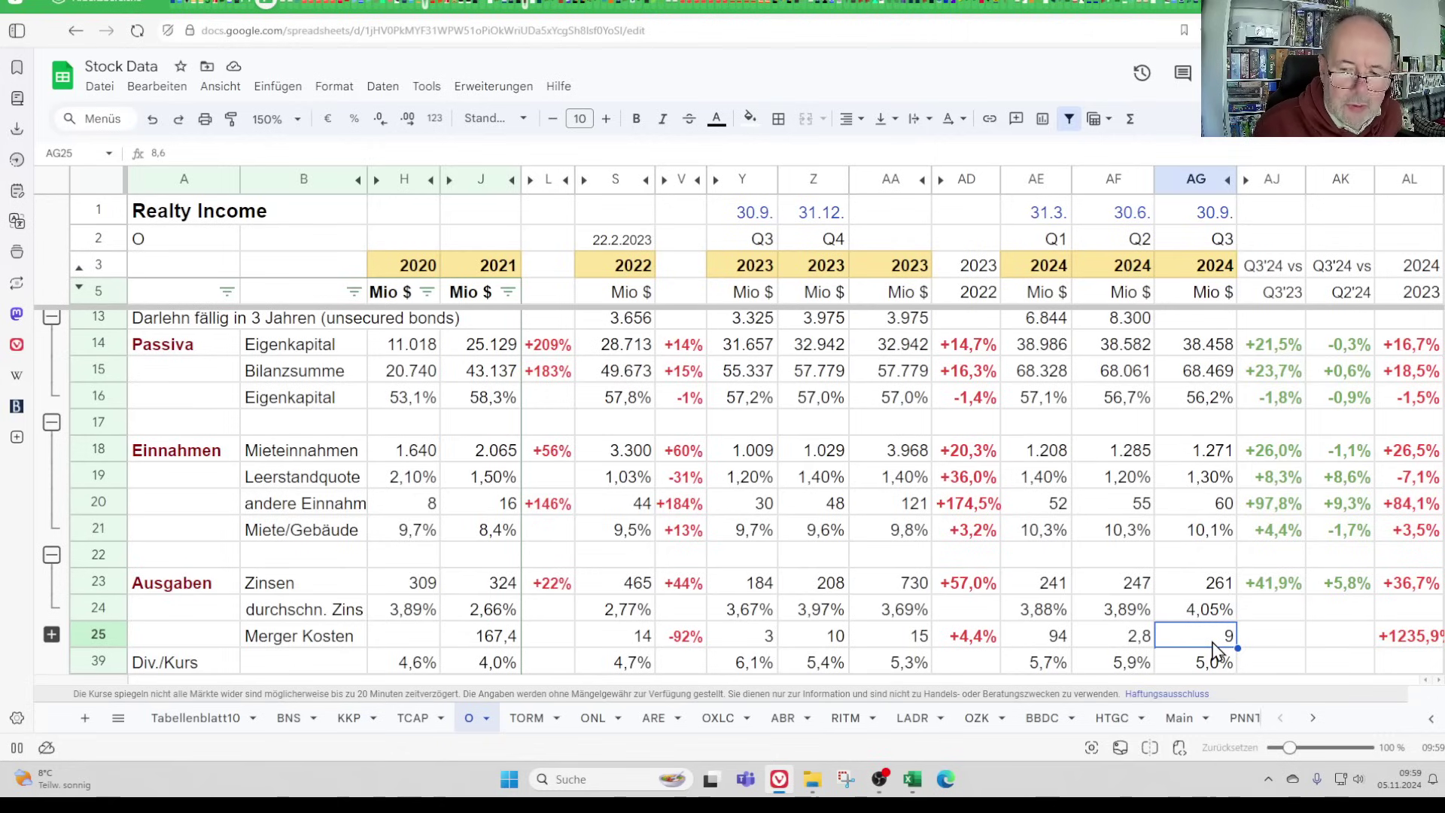
{"action": "key", "text": "Left"}
{"action": "key", "text": "Left"}
{"action": "key", "text": "Left"}
{"action": "key", "text": "Left"}
{"action": "key", "text": "Left"}
{"action": "key", "text": "Left"}
{"action": "key", "text": "Left"}
{"action": "key", "text": "Left"}
{"action": "key", "text": "Left"}
{"action": "key", "text": "Left"}
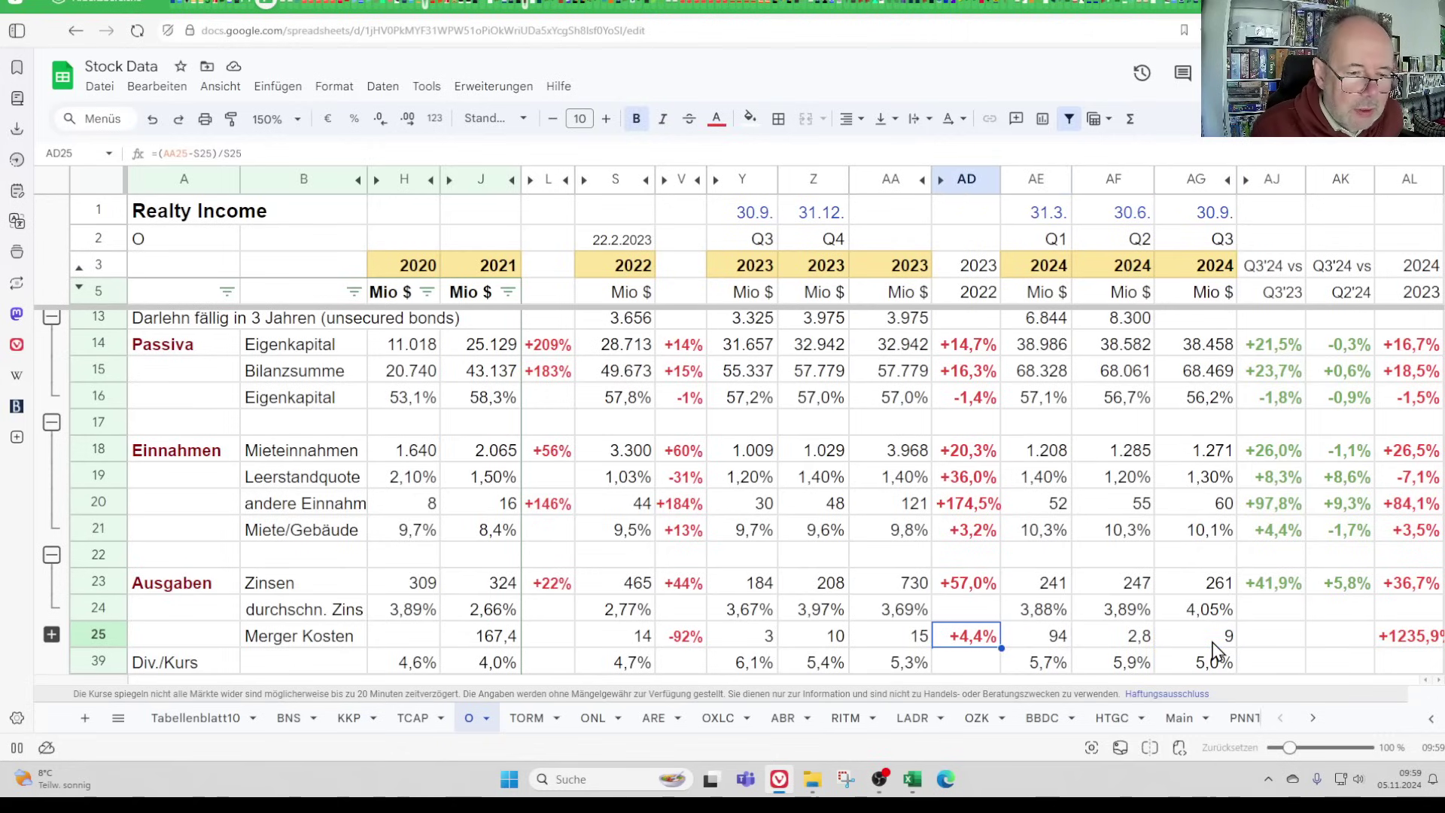
Follow the merger costs in row 25 forward through Q1 2024 to Q3 2024
{"action": "key", "text": "Right"}
{"action": "key", "text": "Right"}
{"action": "key", "text": "Right"}
{"action": "key", "text": "Right"}
{"action": "key", "text": "Right"}
{"action": "key", "text": "Right"}
{"action": "key", "text": "Right"}
{"action": "key", "text": "Right"}
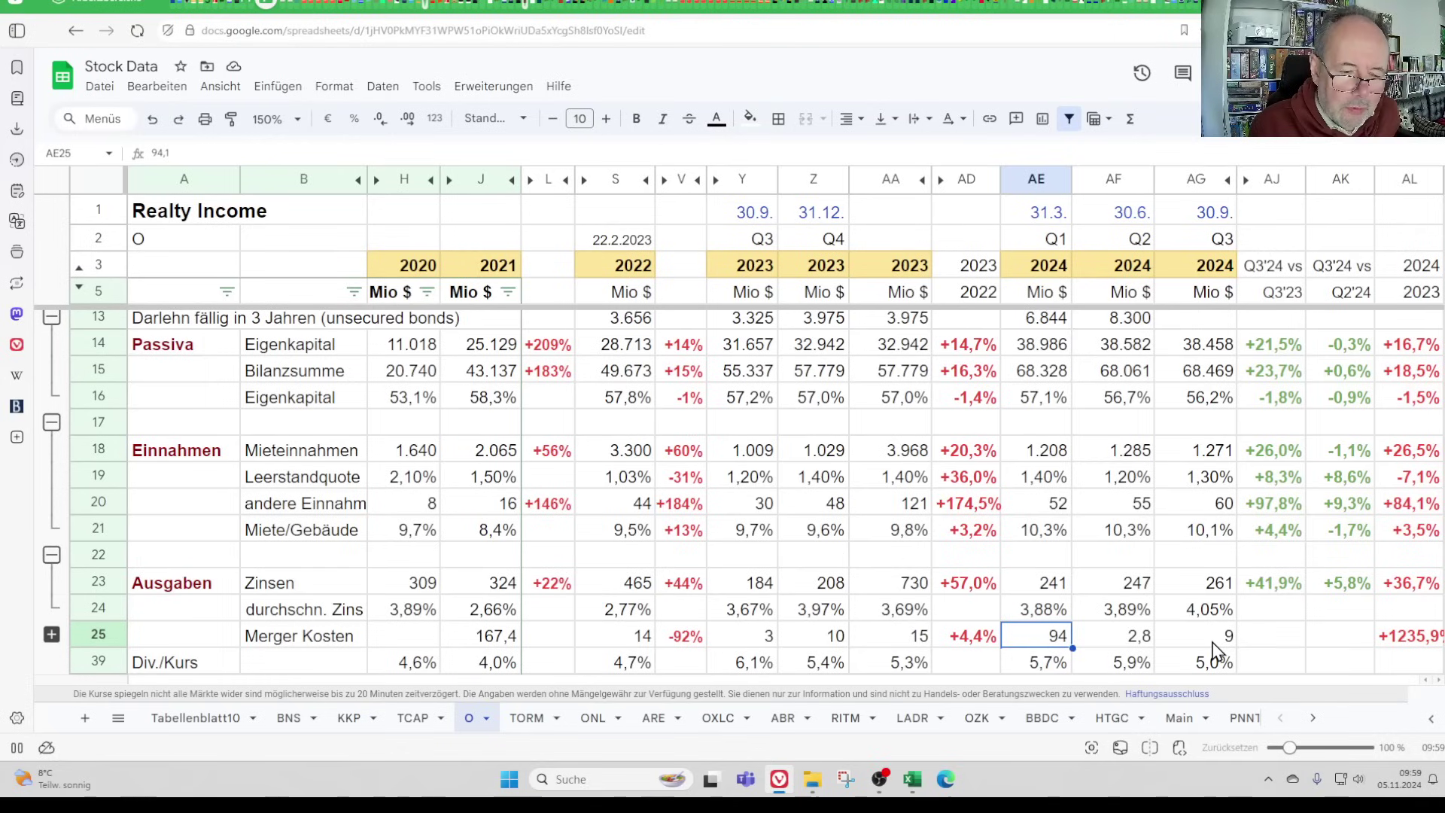
{"action": "key", "text": "Right"}
{"action": "key", "text": "Right"}
Expand the Gewinn rows and compare the after-tax profit of Q3 2024 with that of Q2 2024
{"action": "key", "text": "Down"}
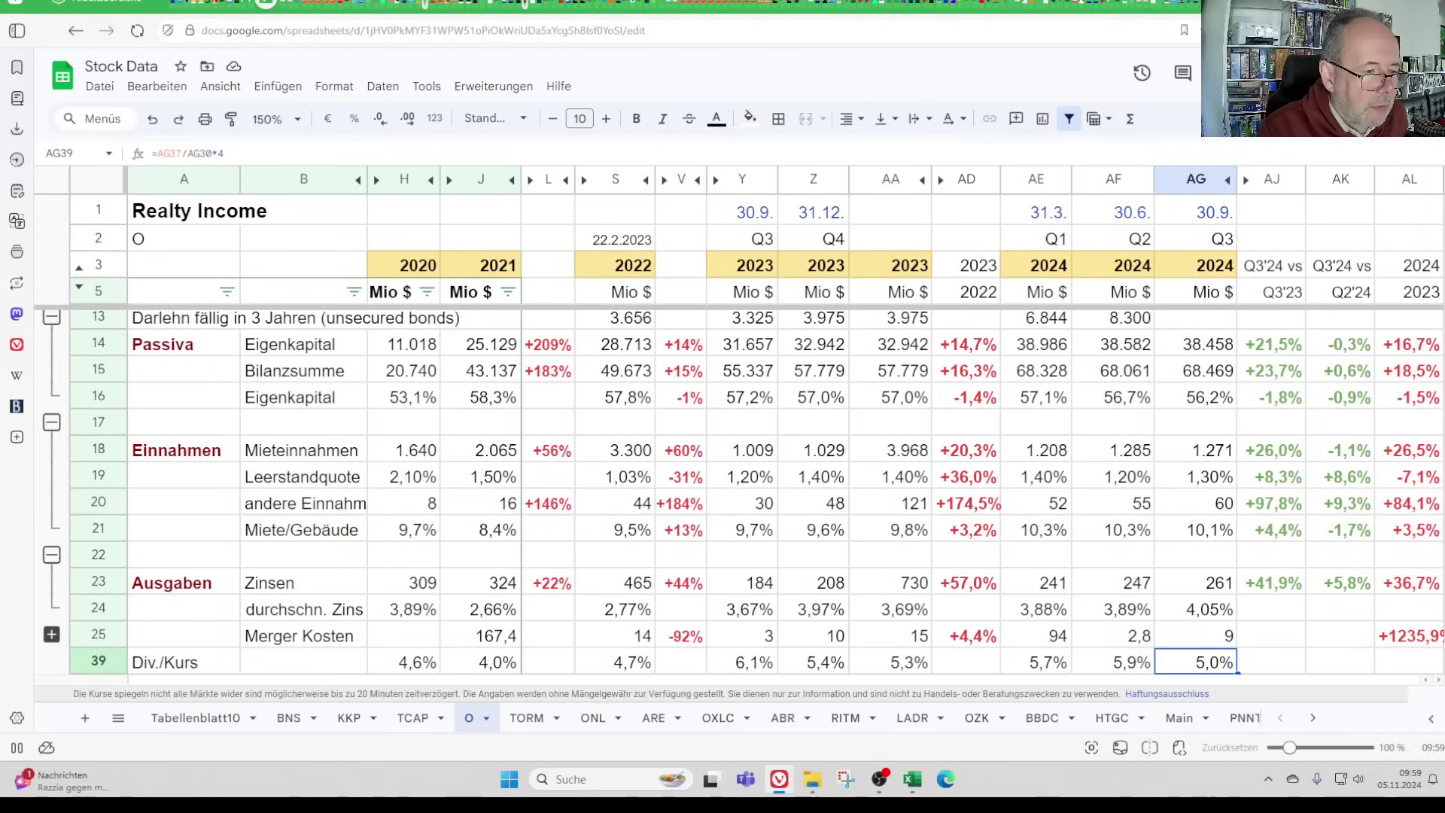
{"action": "left_click", "coordinate": [52, 636]}
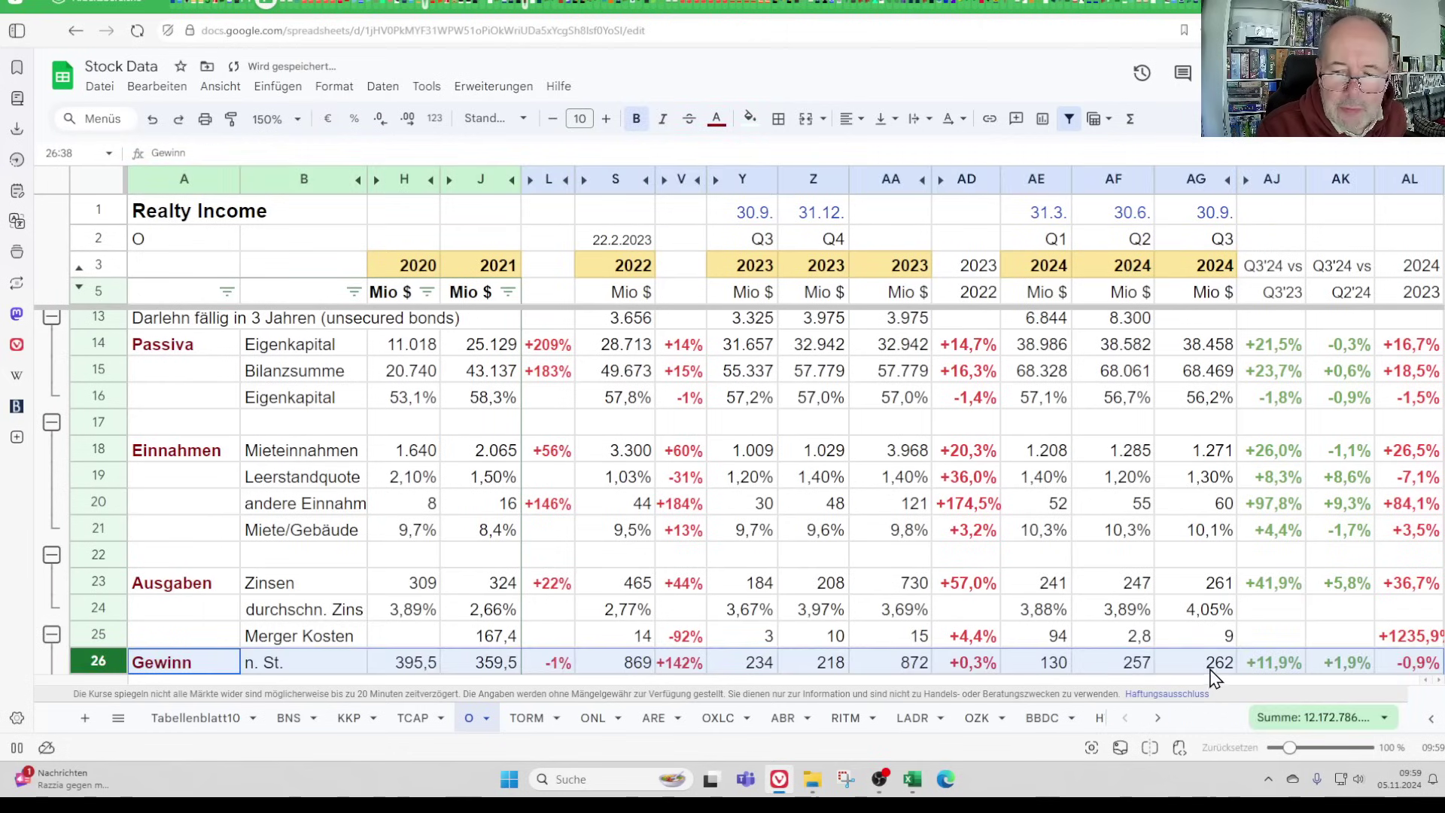
{"action": "left_click", "coordinate": [1196, 644]}
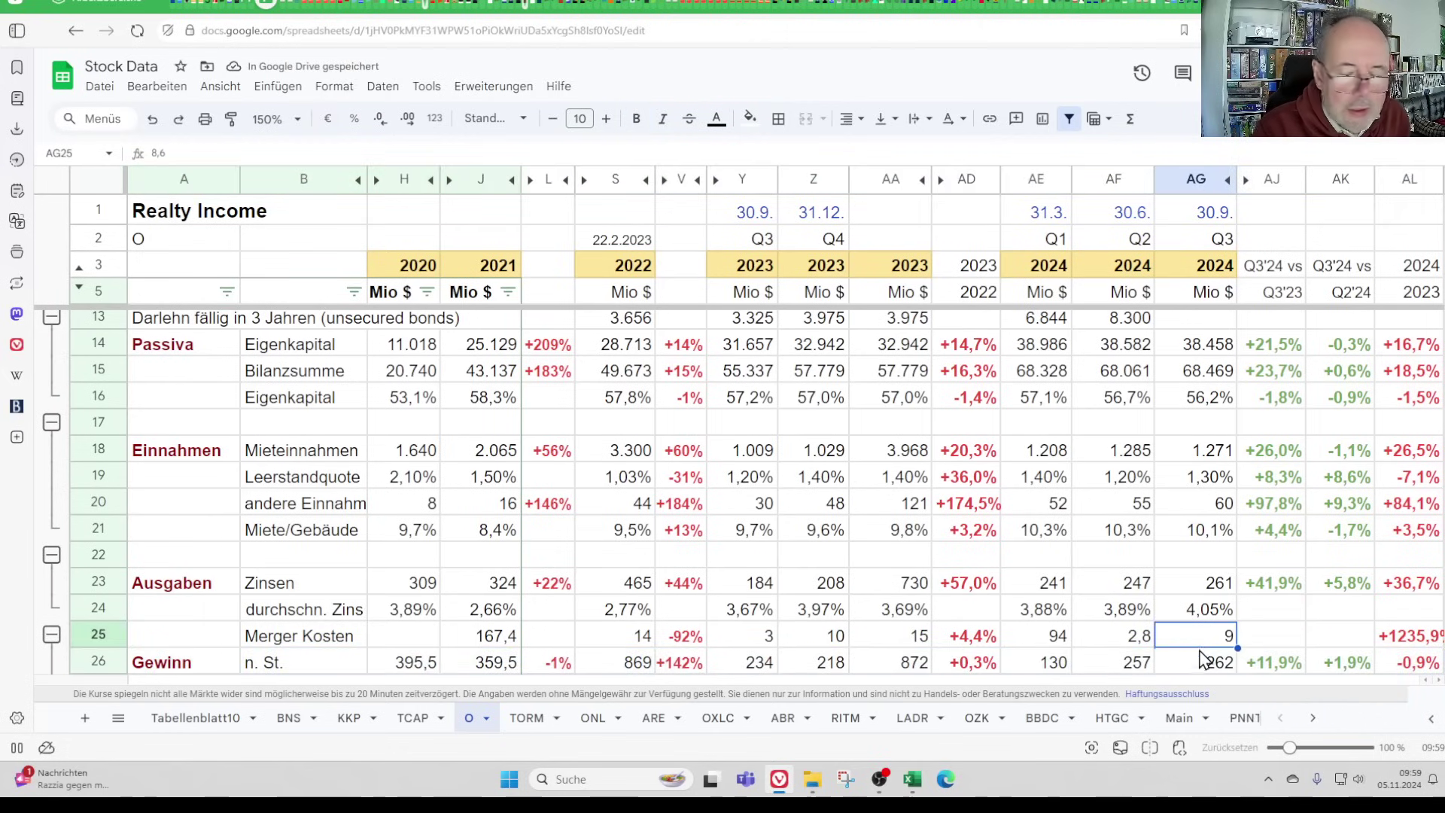
{"action": "key", "text": "Down"}
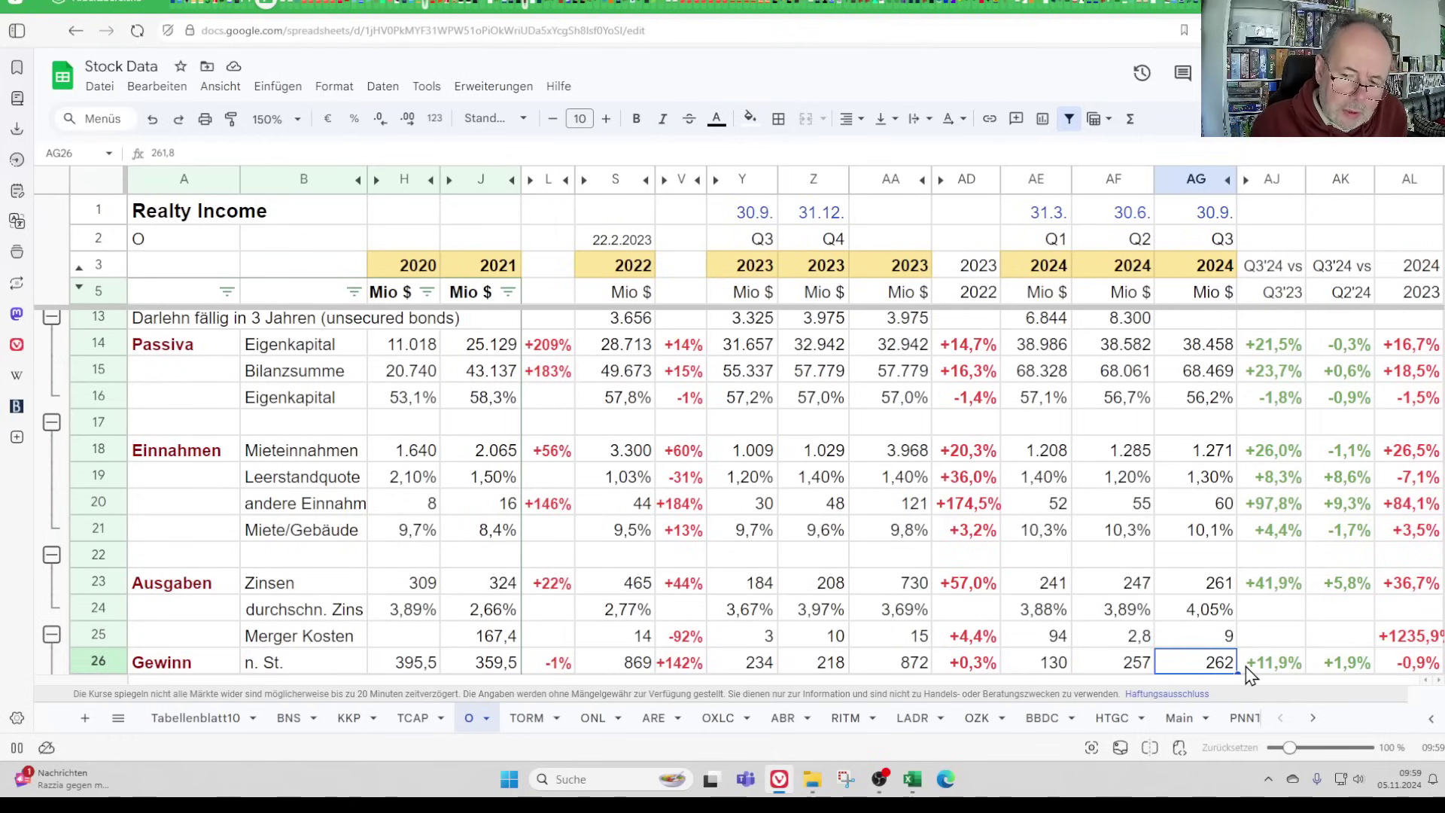
{"action": "key", "text": "Left"}
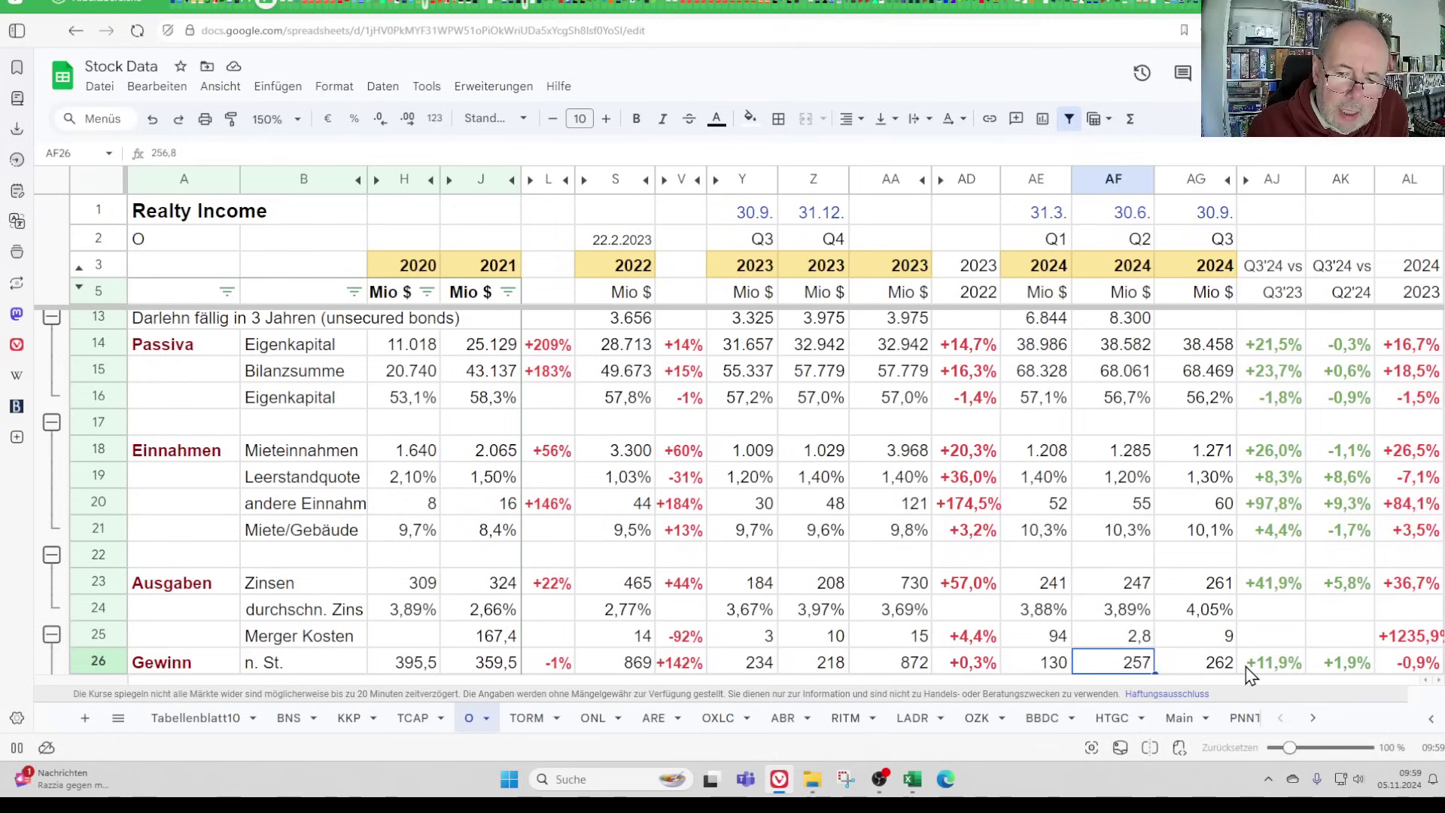
{"action": "key", "text": "Right"}
{"action": "key", "text": "Left"}
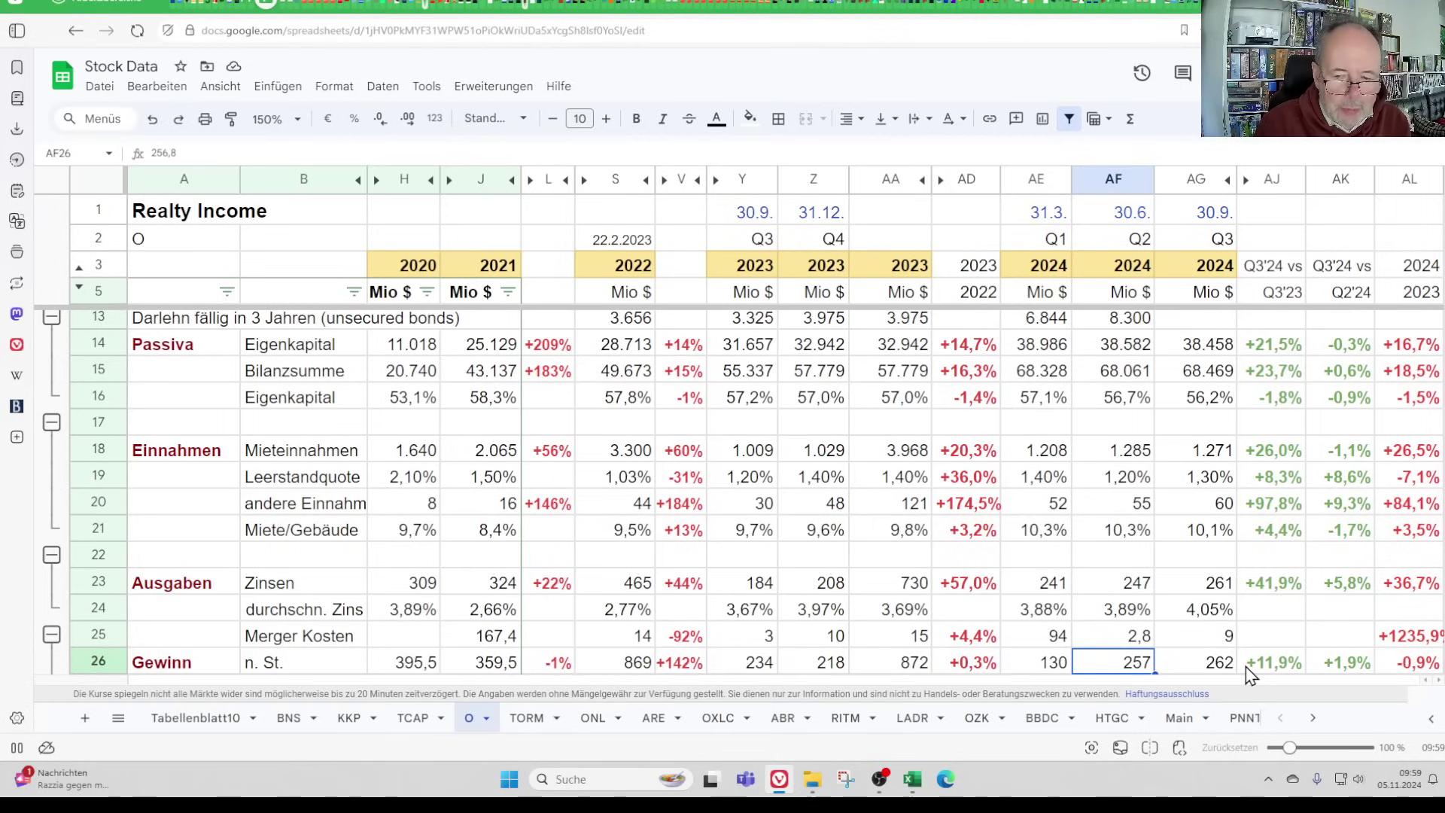
Compare the AFFO in row 27 between Q2 and Q3 2024 and against the Q3 2024 after-tax profit
{"action": "key", "text": "Down"}
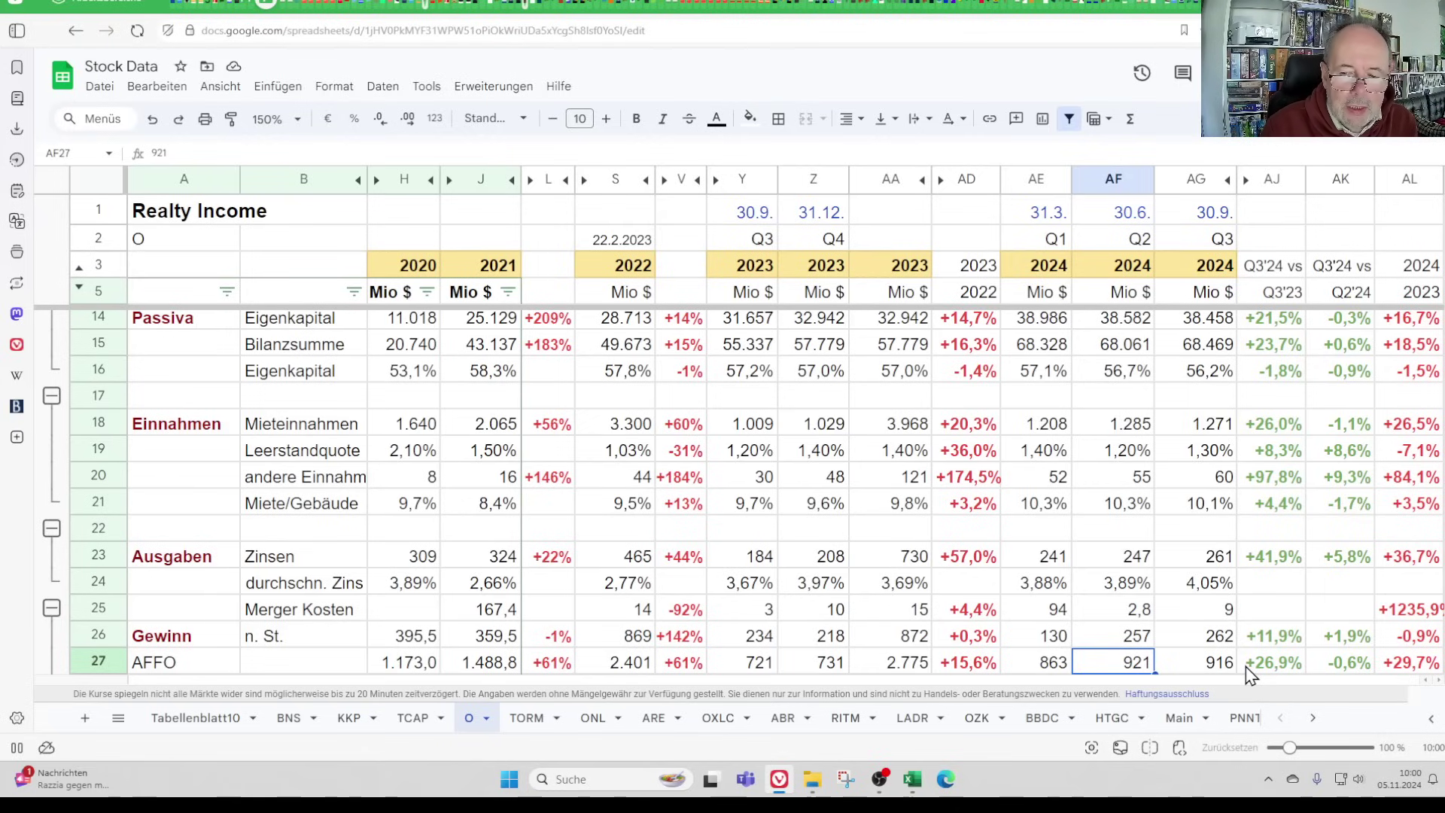
{"action": "key", "text": "Right"}
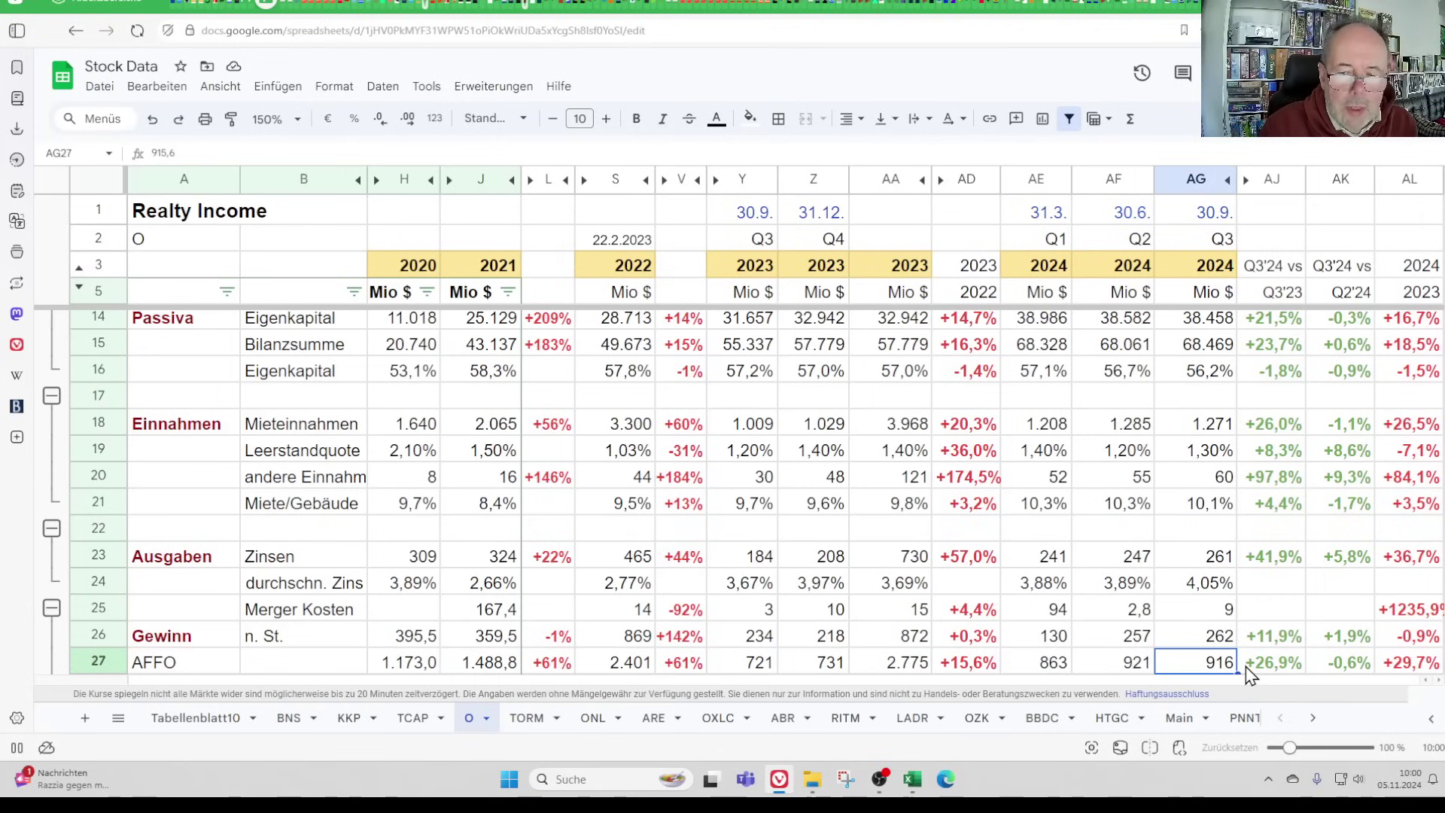
{"action": "key", "text": "Up"}
{"action": "key", "text": "Down"}
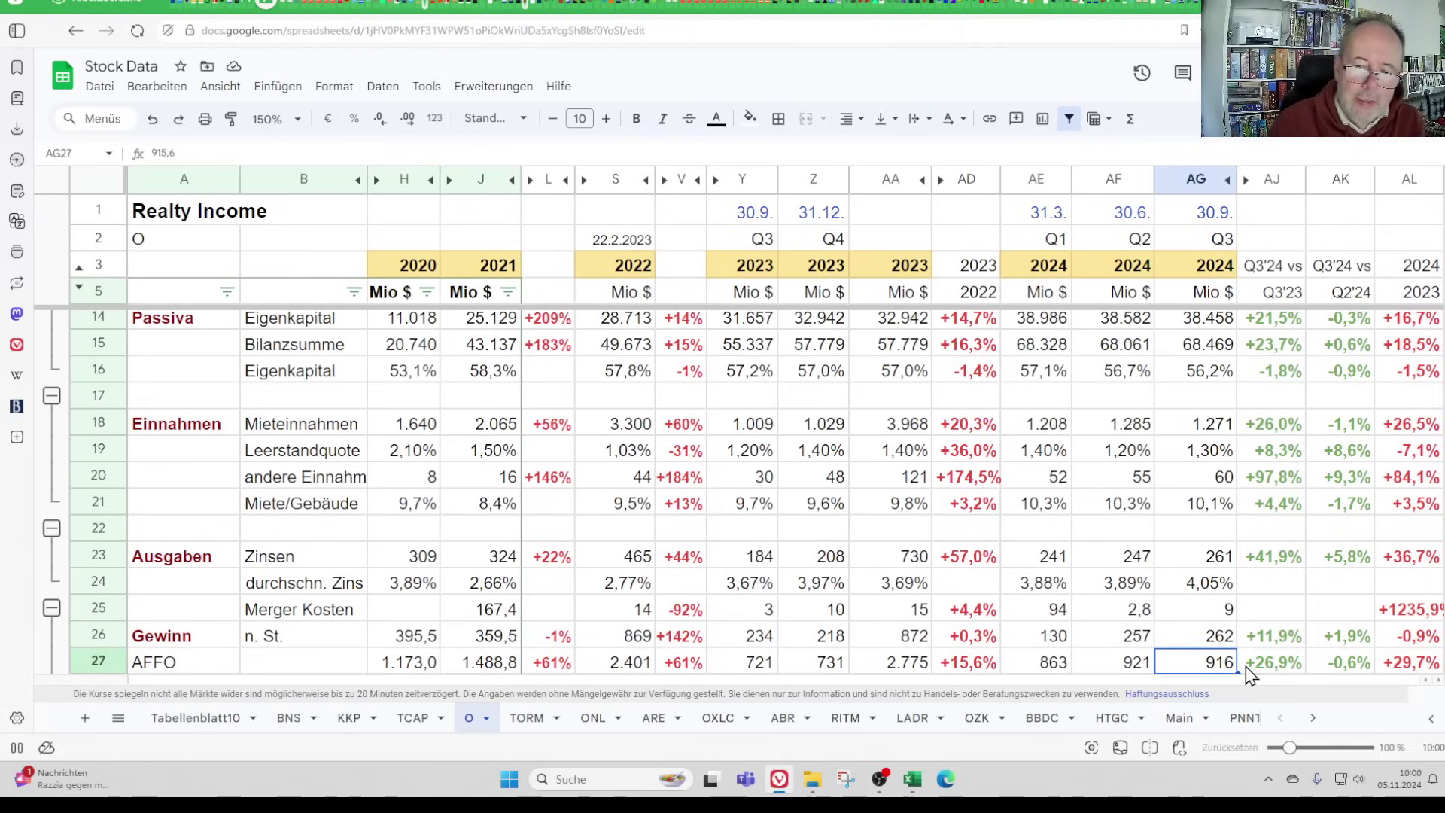
{"action": "key", "text": "Down"}
{"action": "key", "text": "Up"}
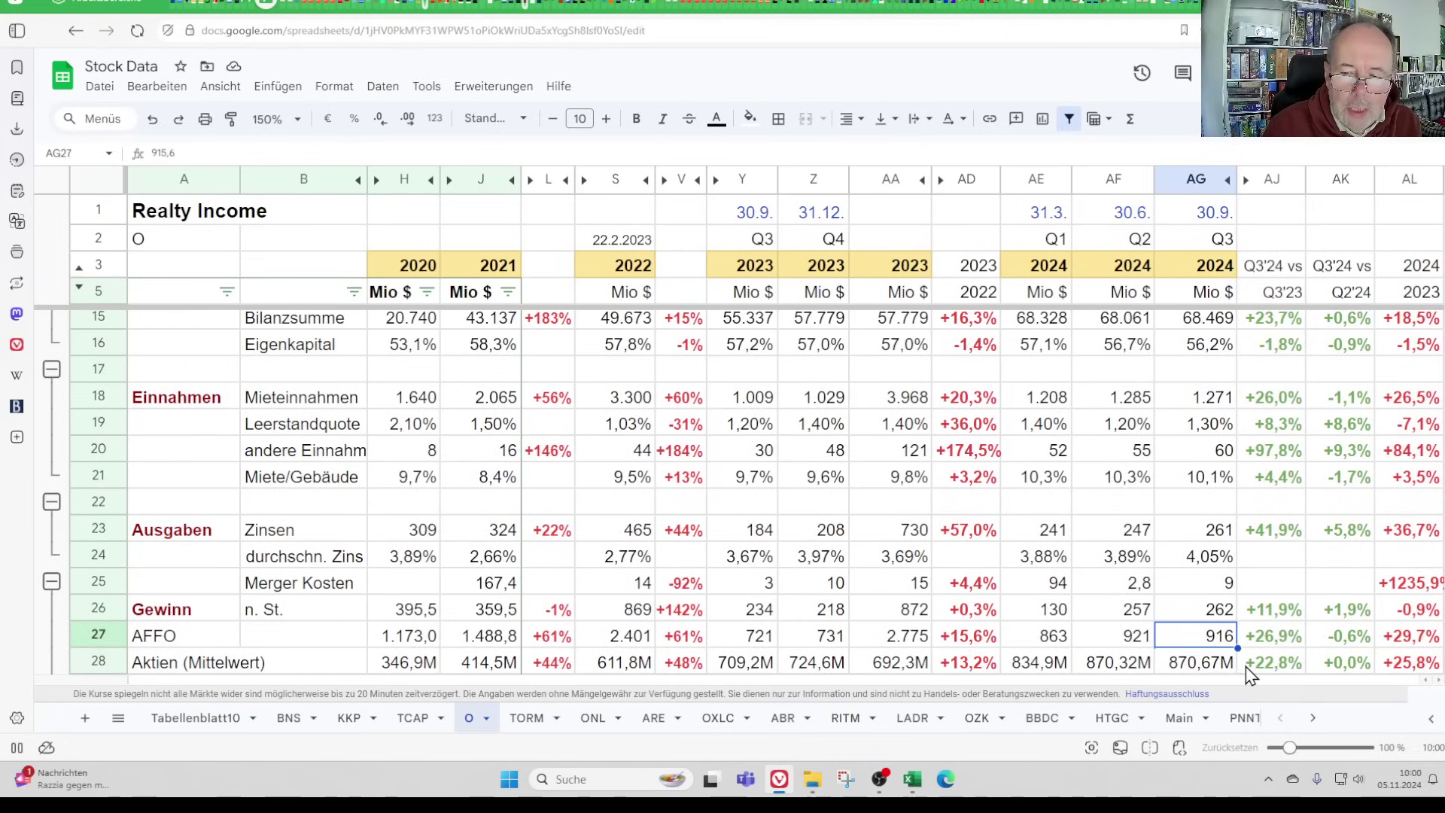
{"action": "key", "text": "Left"}
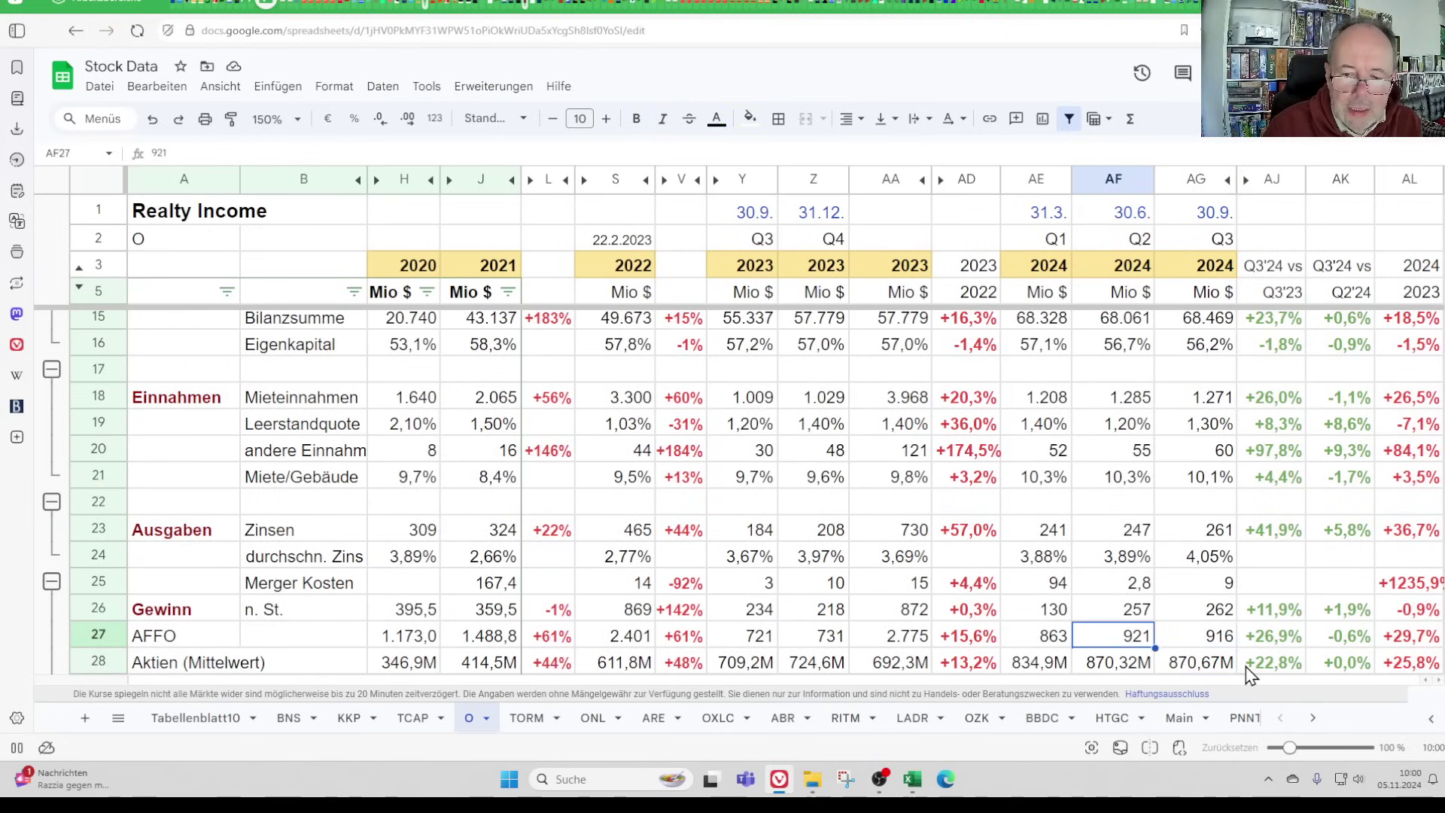
Compare the average share count in row 28 between Q2 and Q3 2024, checking the Q3 closing count in row 29
{"action": "key", "text": "Right"}
{"action": "key", "text": "Down"}
{"action": "key", "text": "Down"}
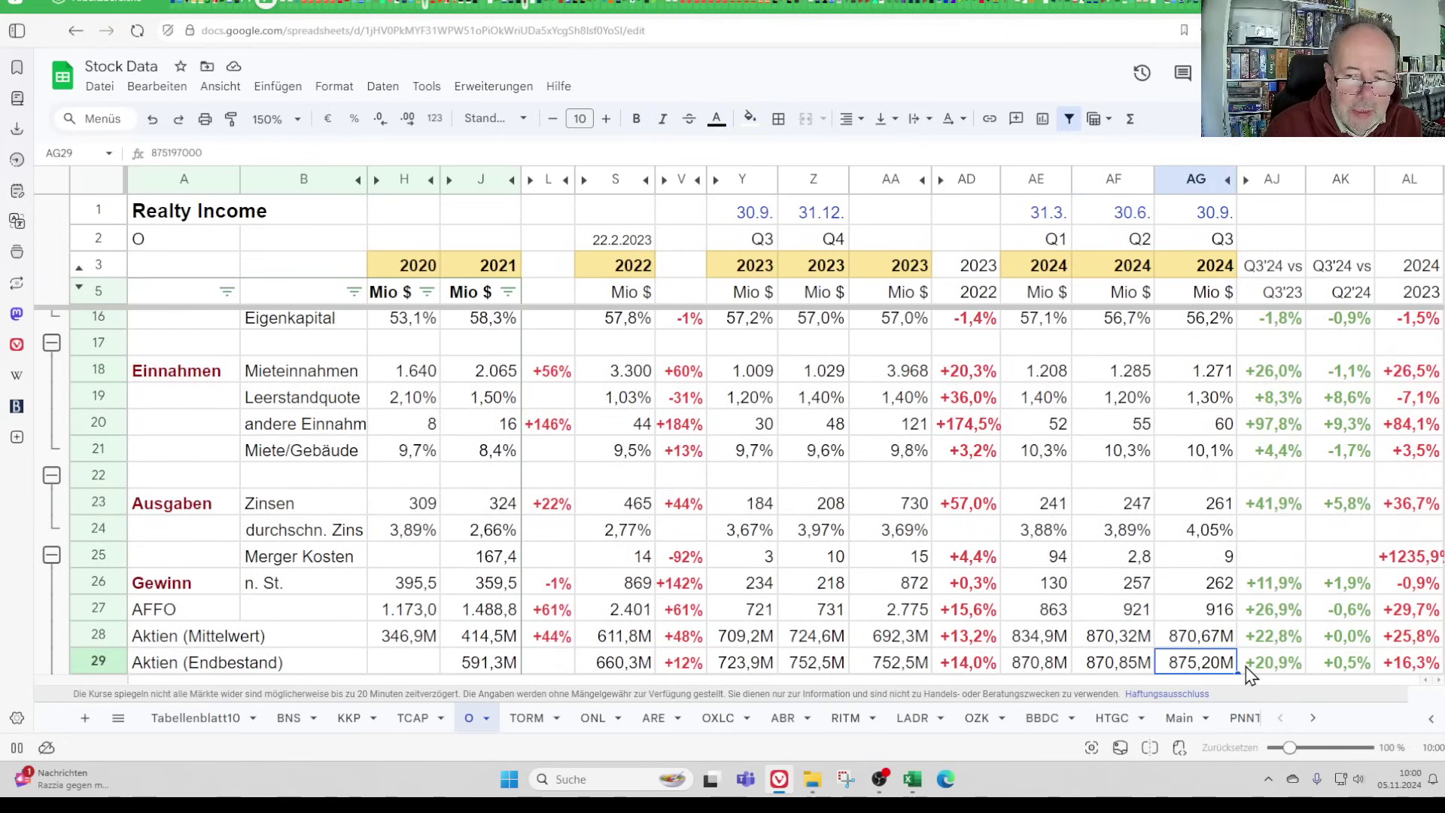
{"action": "key", "text": "Up"}
{"action": "key", "text": "Left"}
{"action": "key", "text": "Right"}
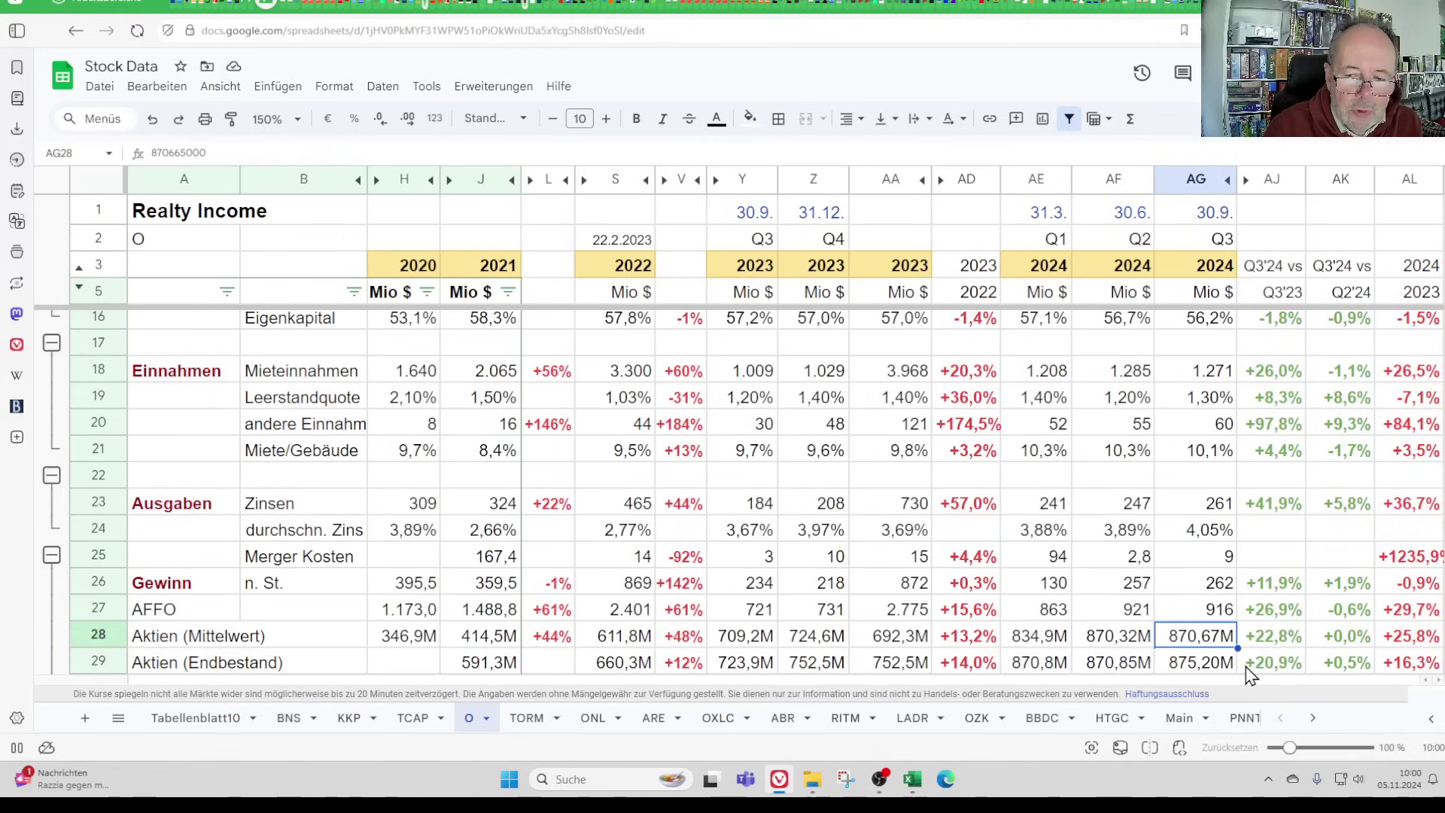
{"action": "key", "text": "Left"}
{"action": "key", "text": "Right"}
Check the Q3 2024 closing share count in row 29 against Q2 2024 and view its year-on-year and quarter-on-quarter changes
{"action": "key", "text": "Down"}
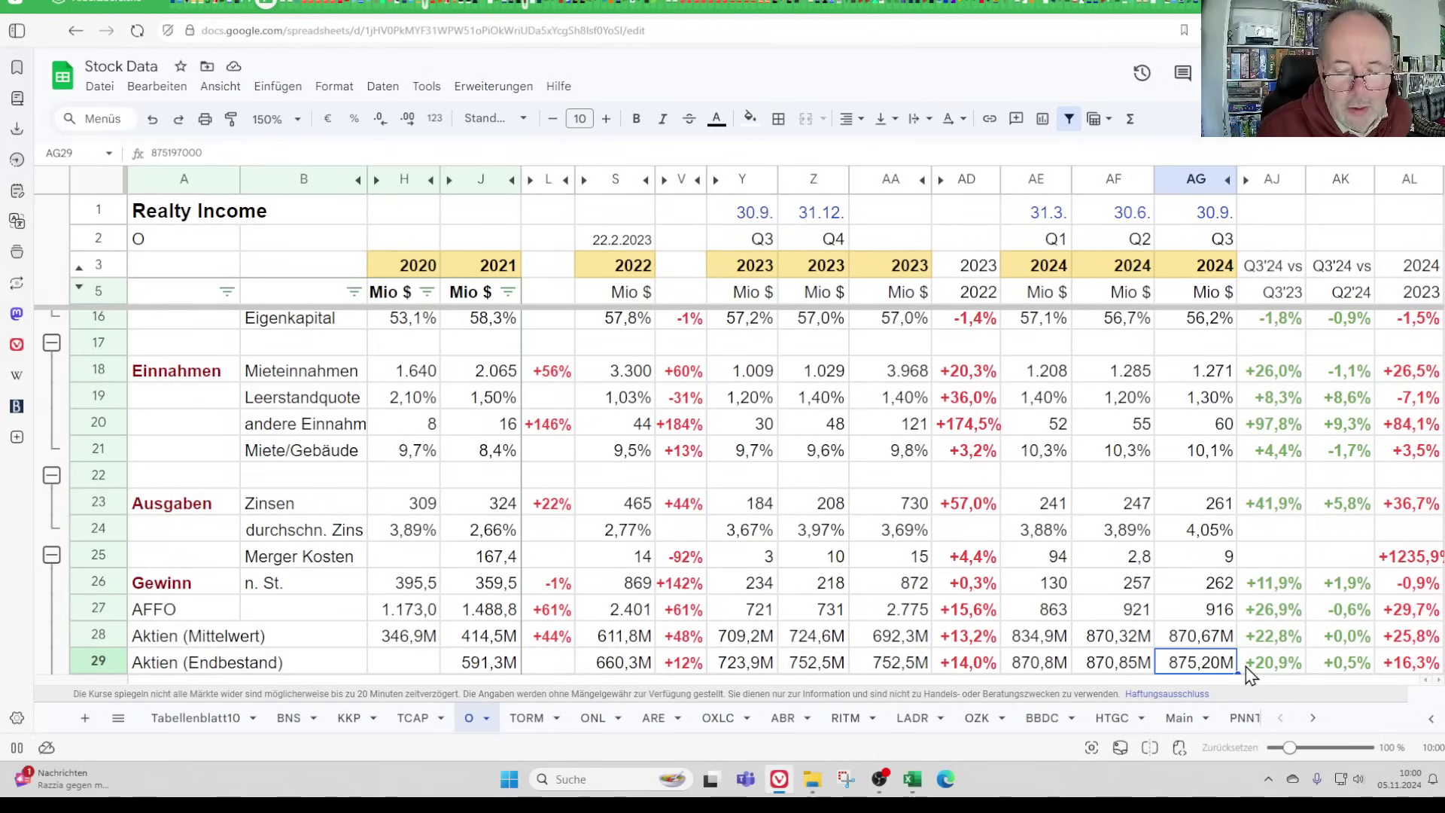
{"action": "key", "text": "Left"}
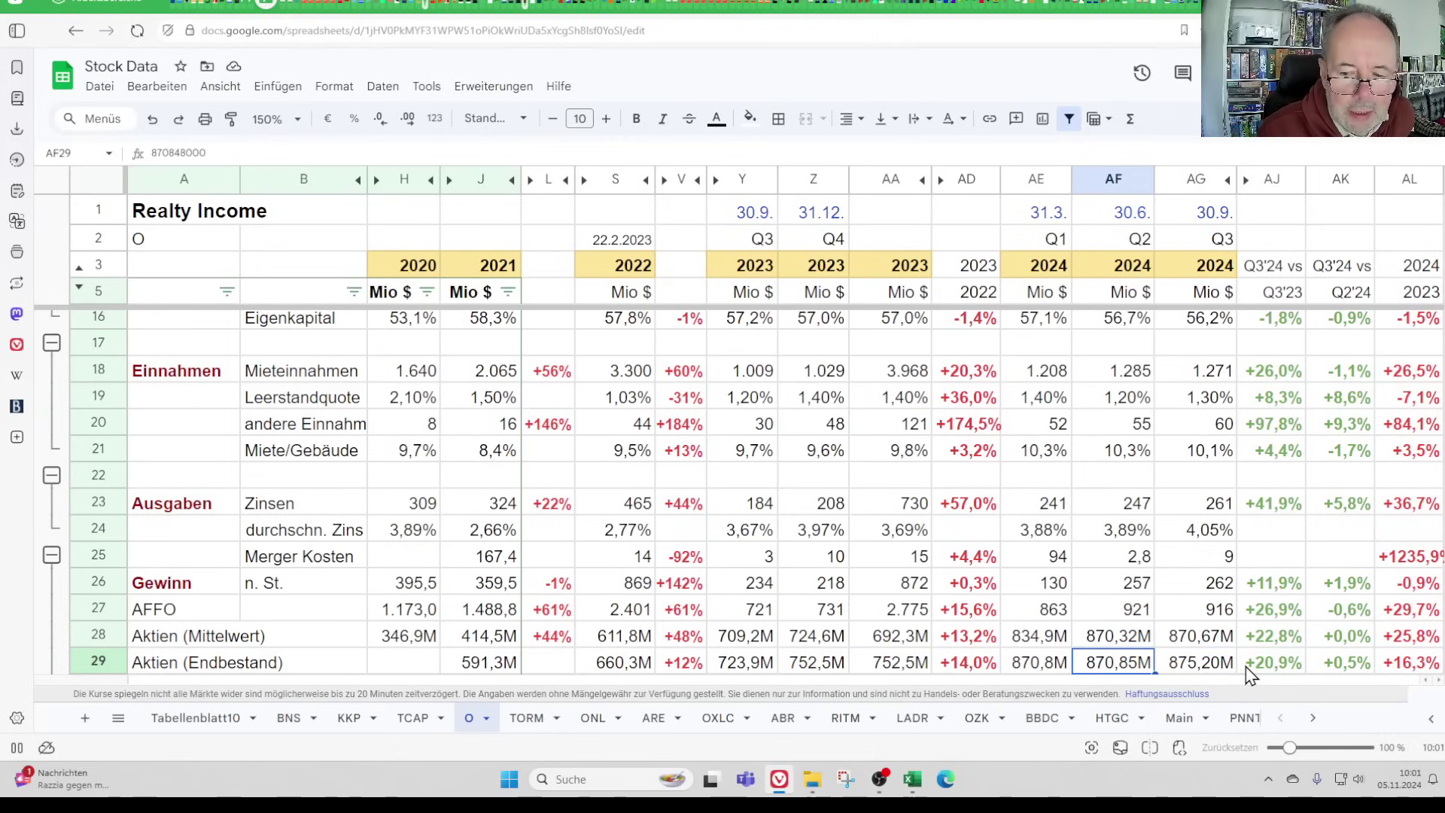
{"action": "key", "text": "Right"}
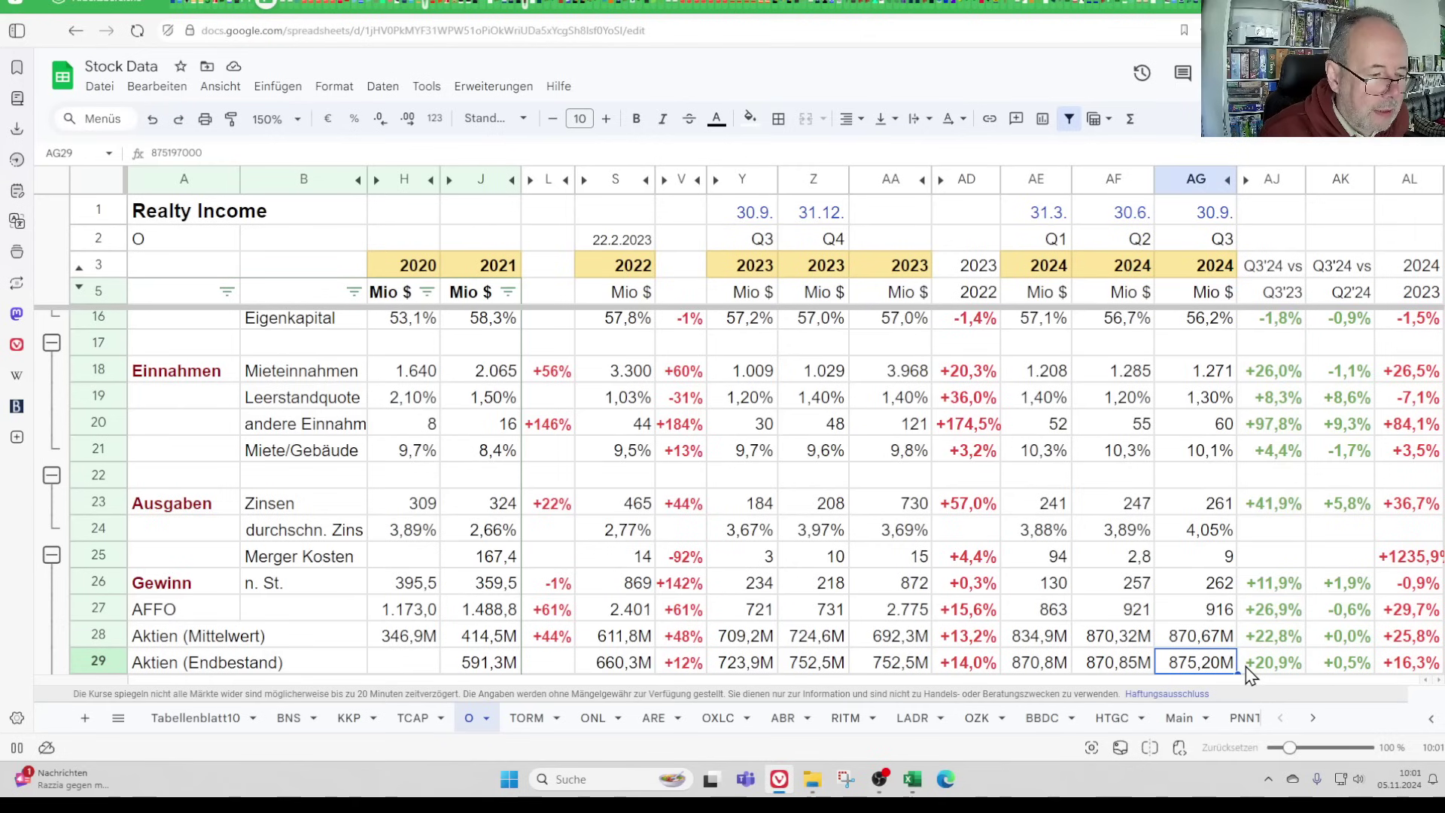
{"action": "key", "text": "Down"}
{"action": "key", "text": "Up"}
{"action": "key", "text": "Right"}
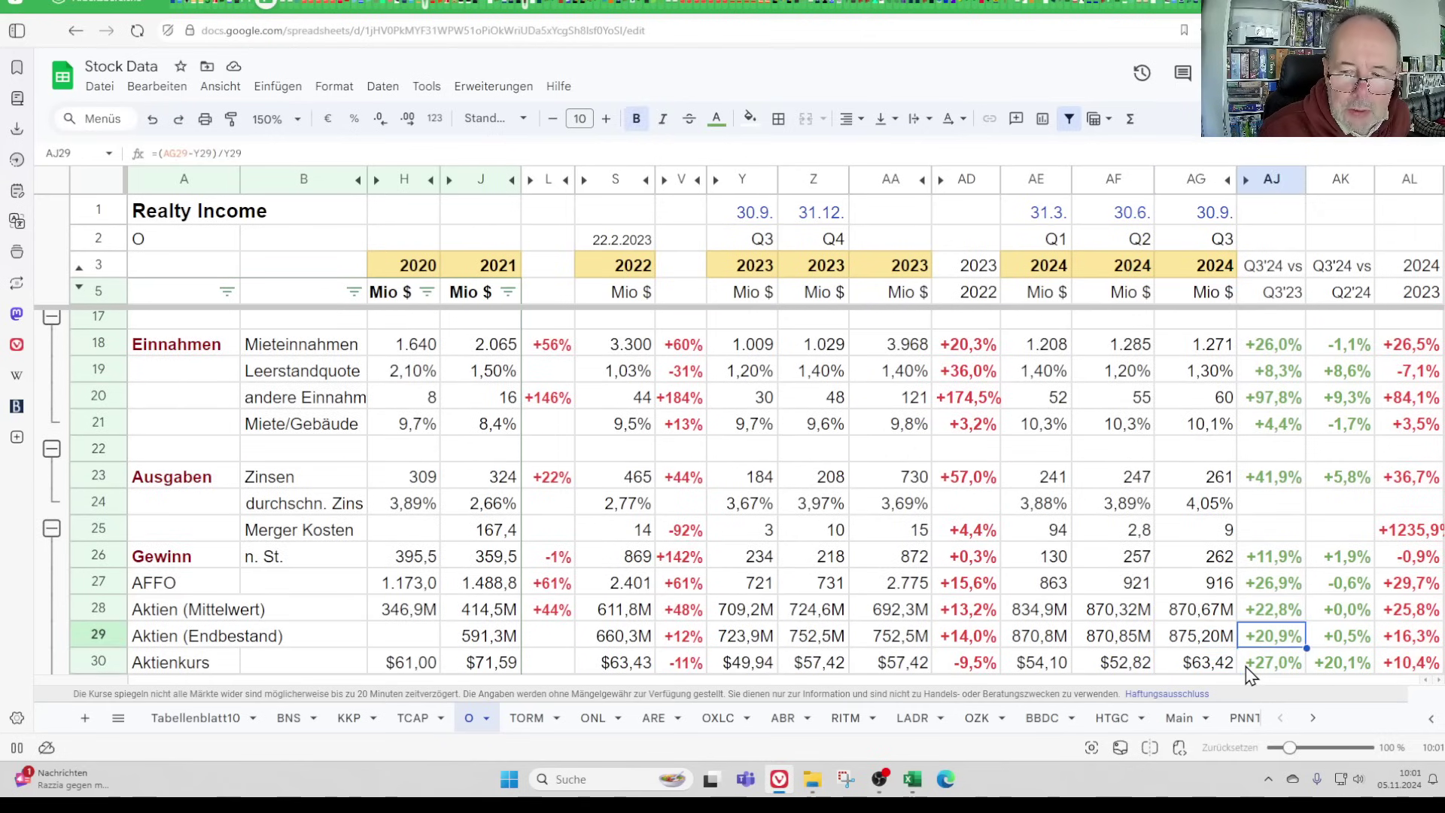
{"action": "key", "text": "Right"}
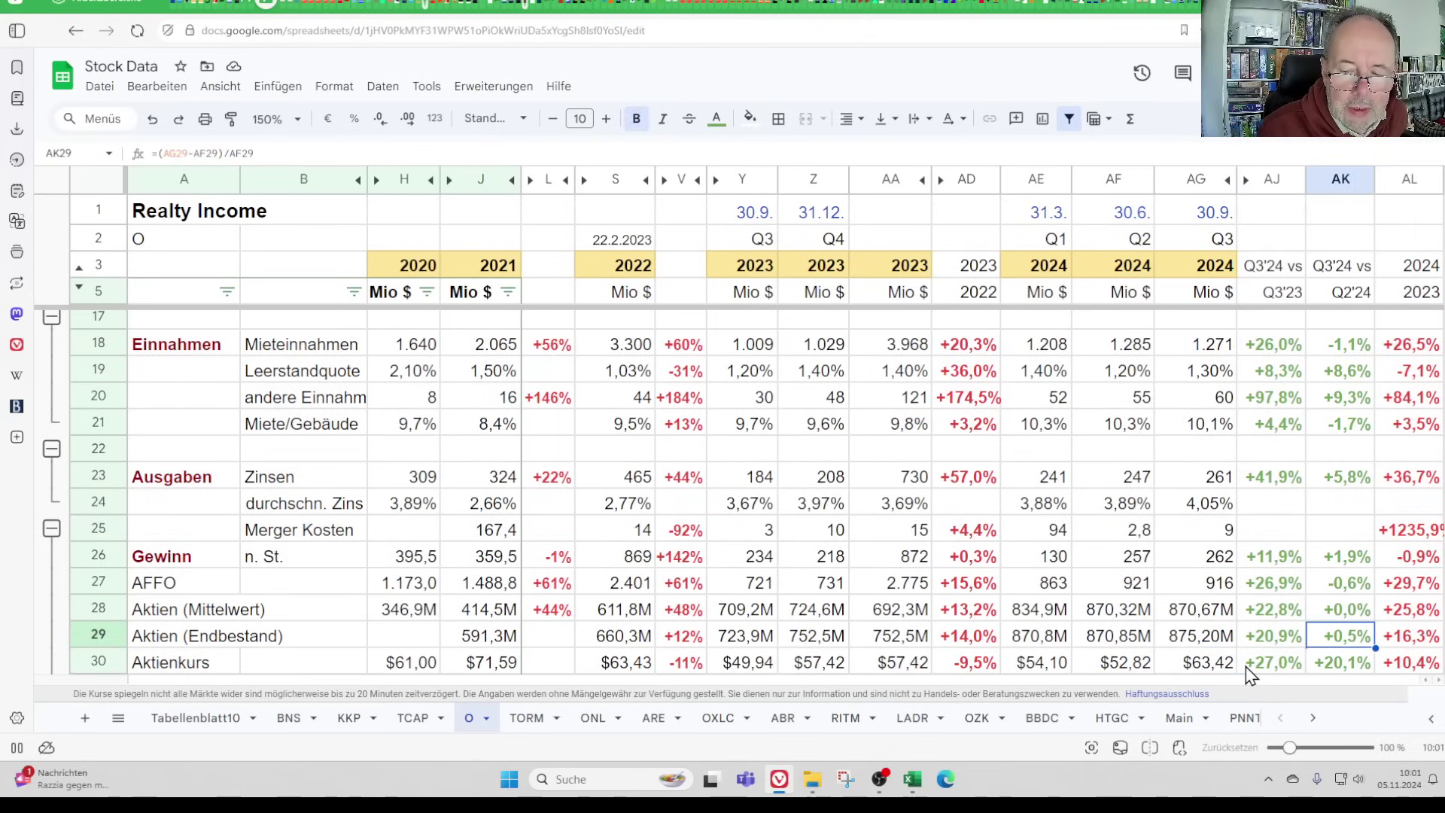
{"action": "key", "text": "Left"}
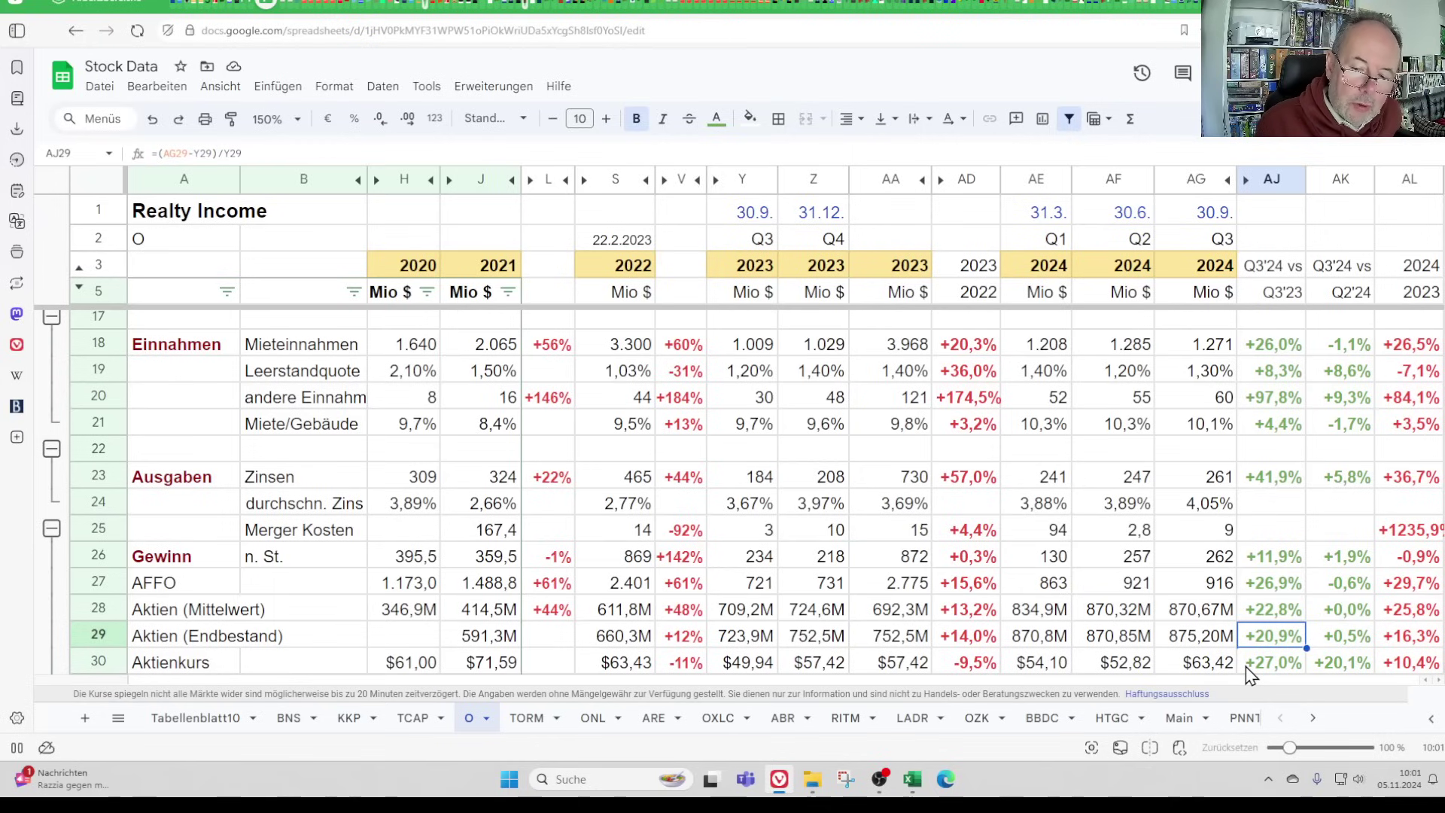
{"action": "key", "text": "Left"}
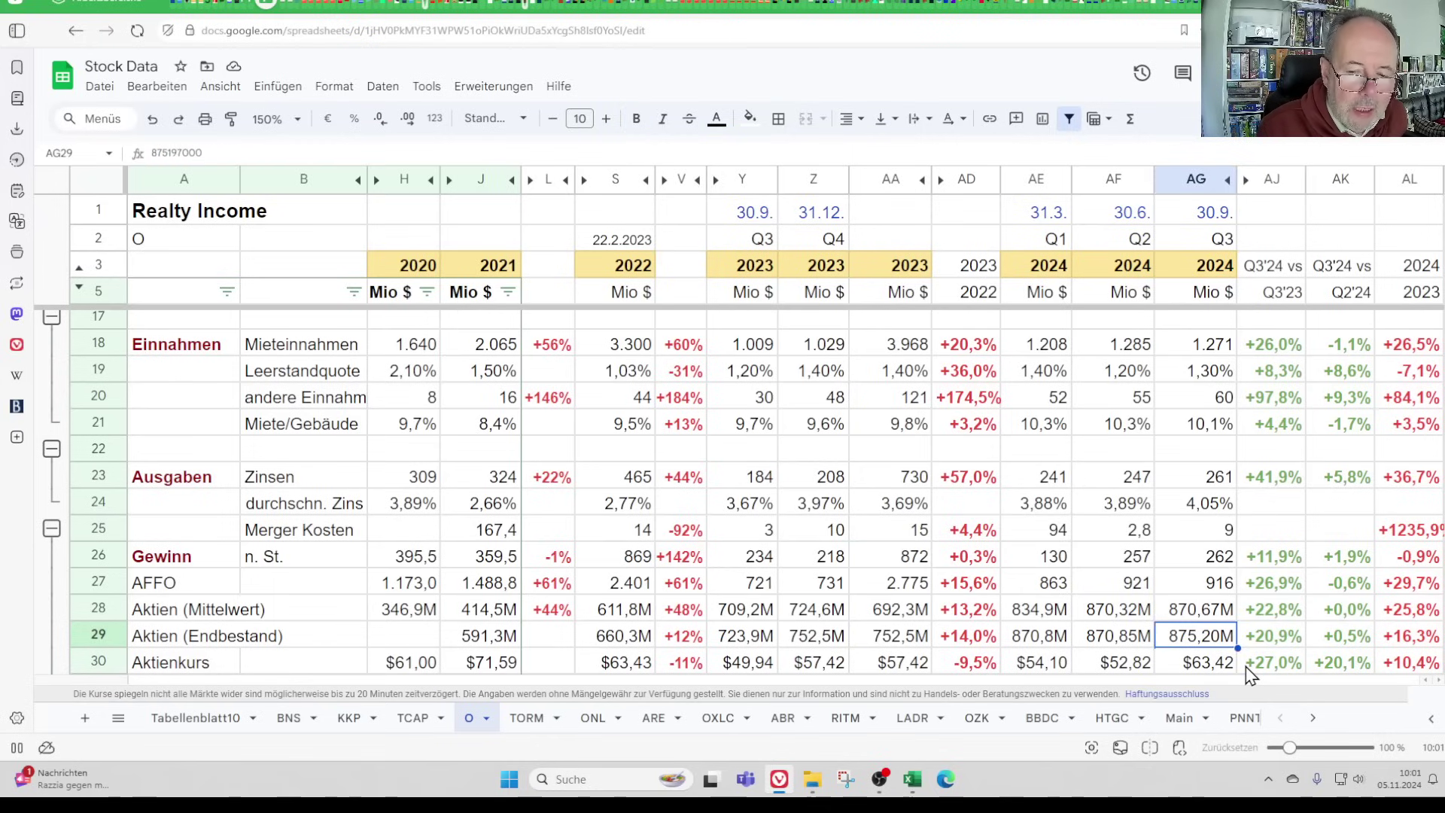
Recheck the closing share counts of Q2 and Q3 2024 in row 29 together with their quarter-on-quarter change
{"action": "key", "text": "Left"}
{"action": "key", "text": "Left"}
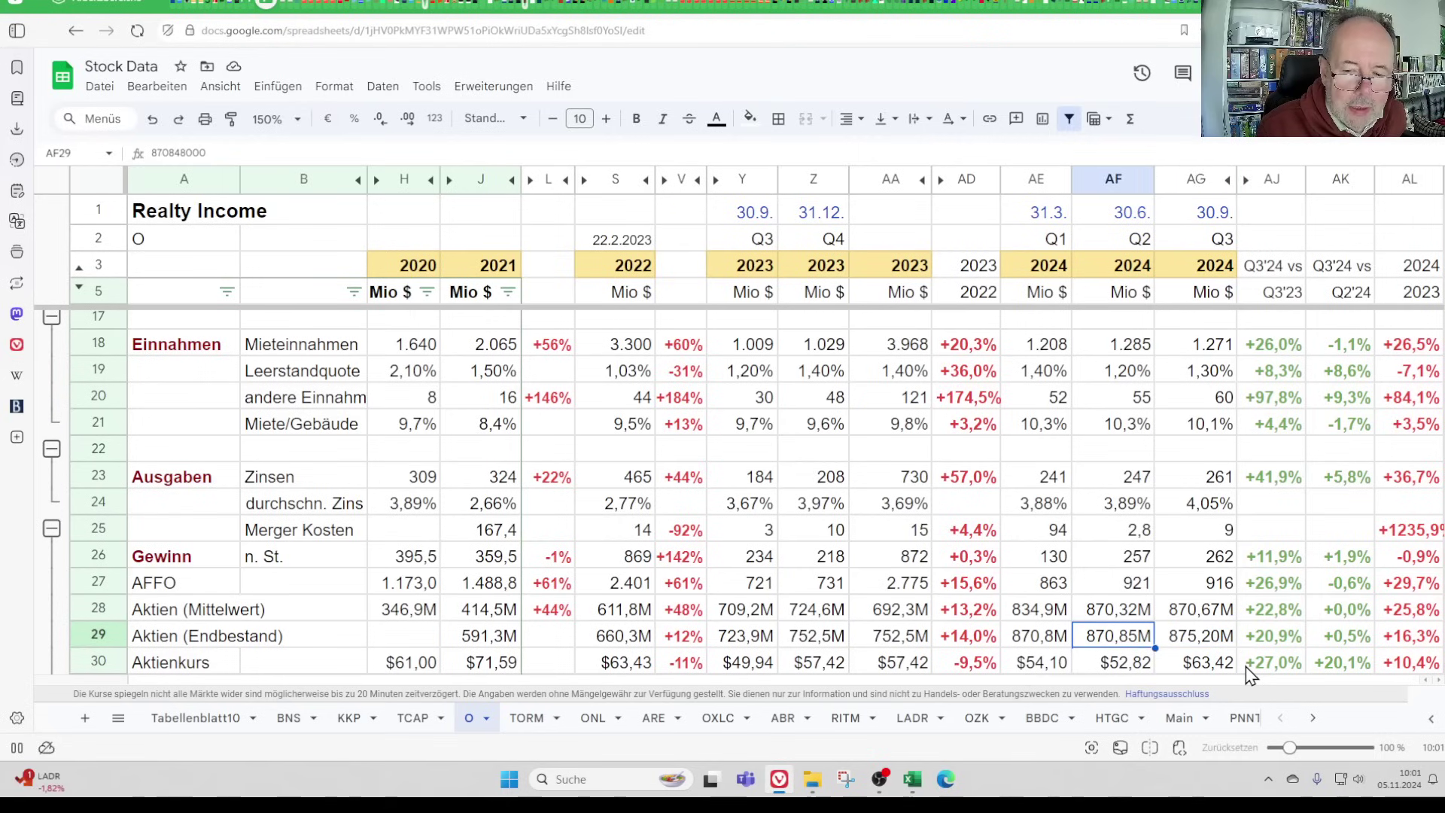
{"action": "key", "text": "Right"}
{"action": "key", "text": "Right"}
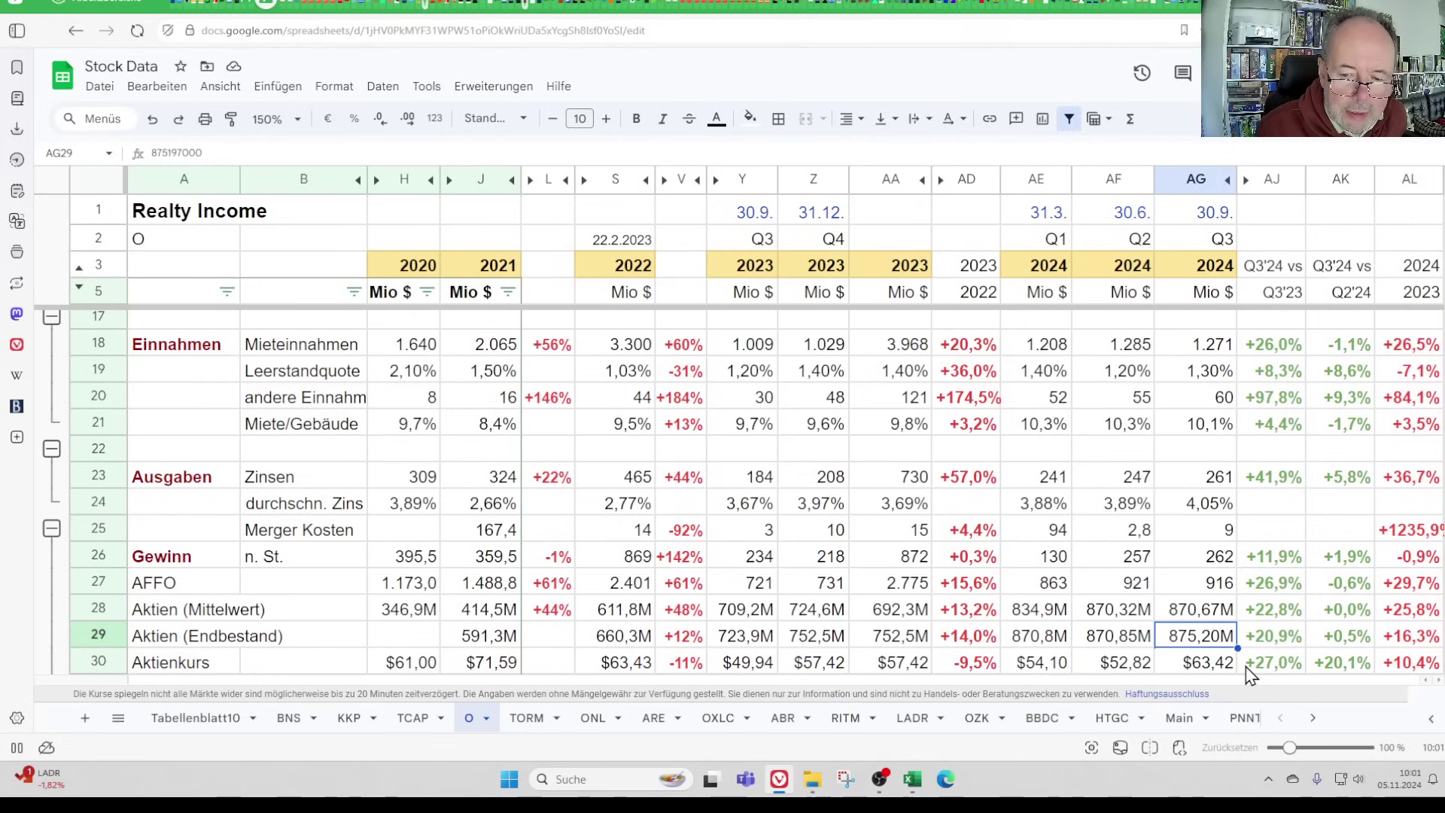
{"action": "key", "text": "Left"}
{"action": "key", "text": "Left"}
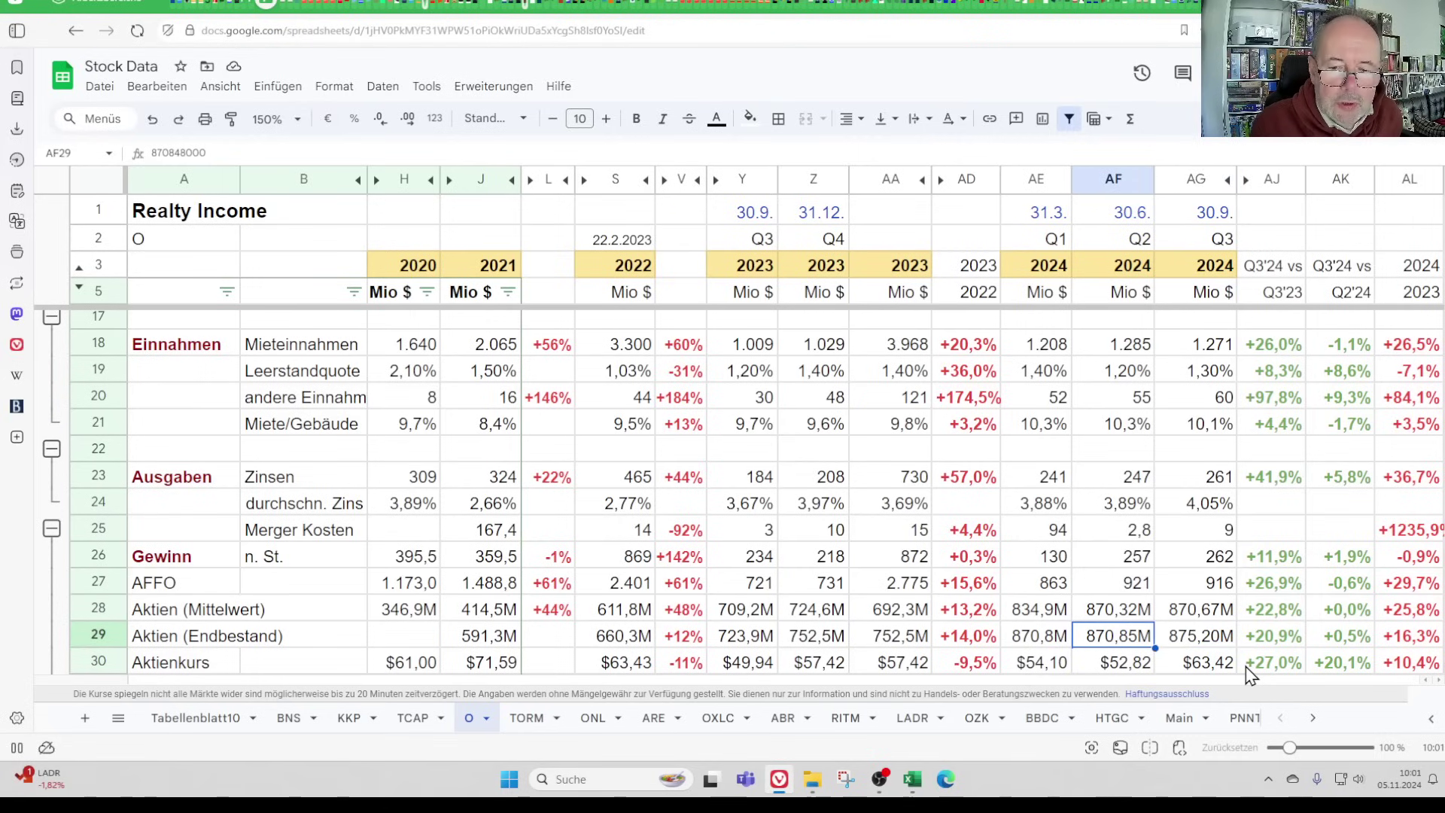
{"action": "key", "text": "Right"}
{"action": "key", "text": "Right"}
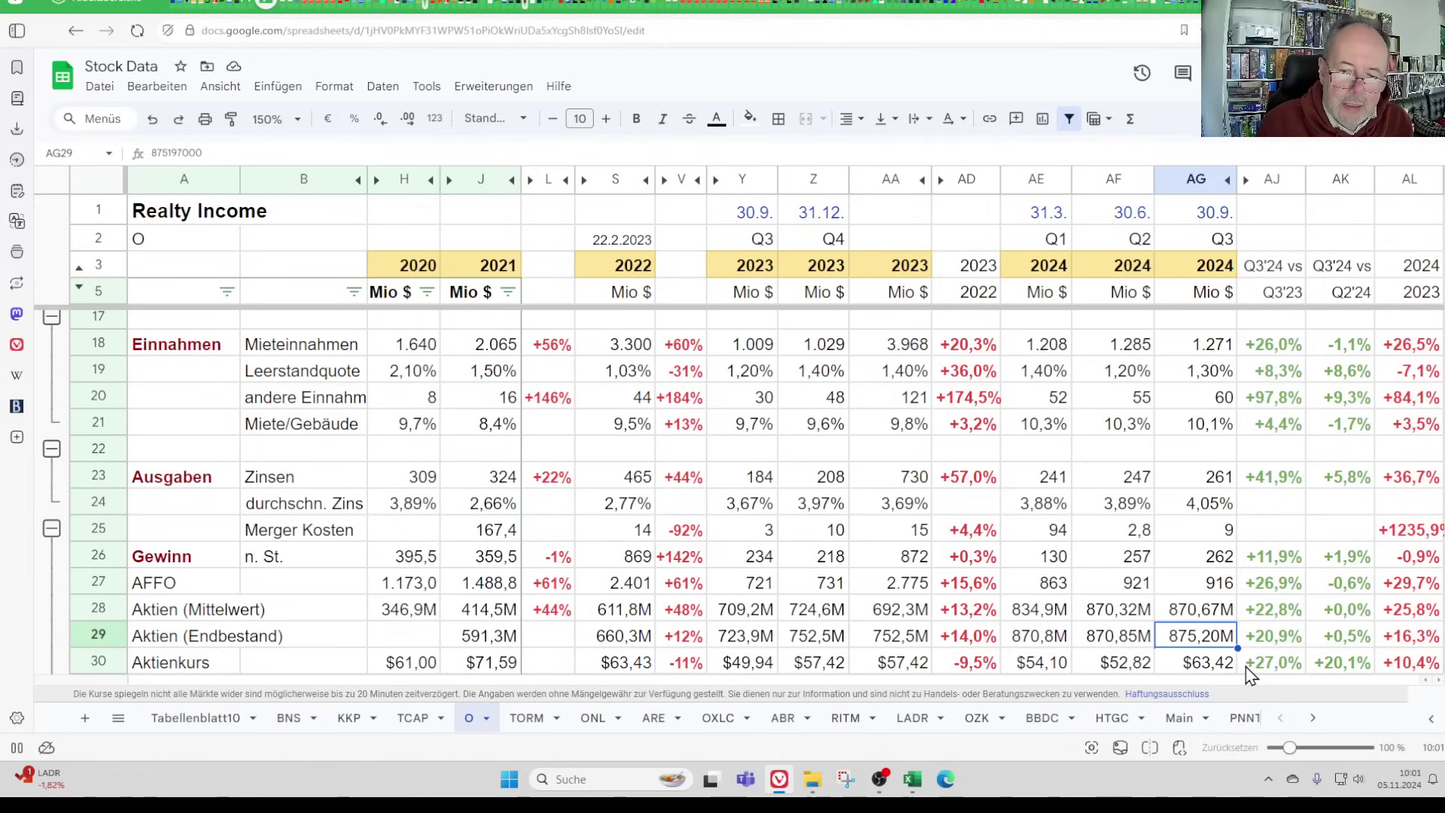
{"action": "key", "text": "Right"}
{"action": "key", "text": "Right"}
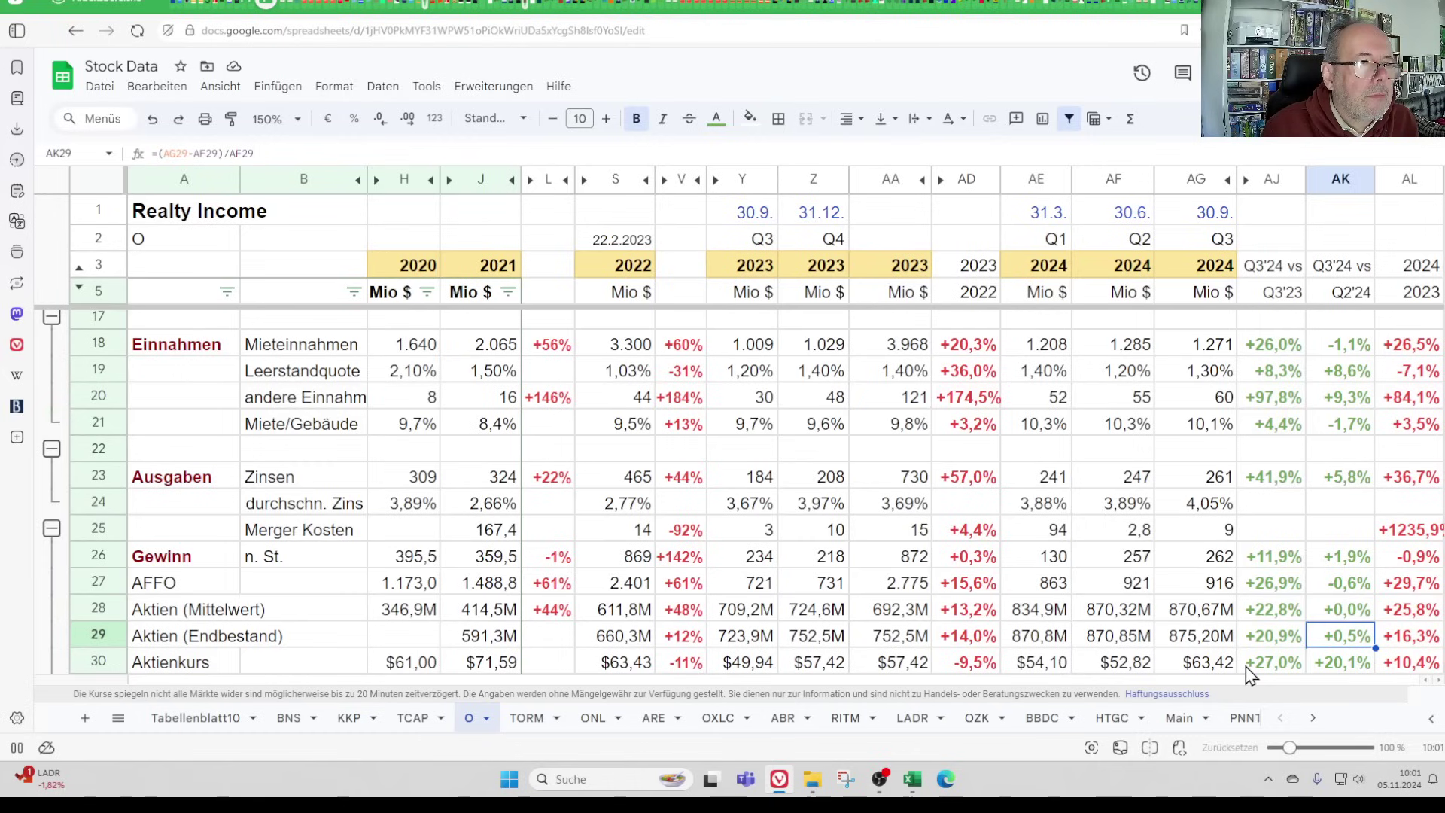
{"action": "key", "text": "Left"}
{"action": "key", "text": "Left"}
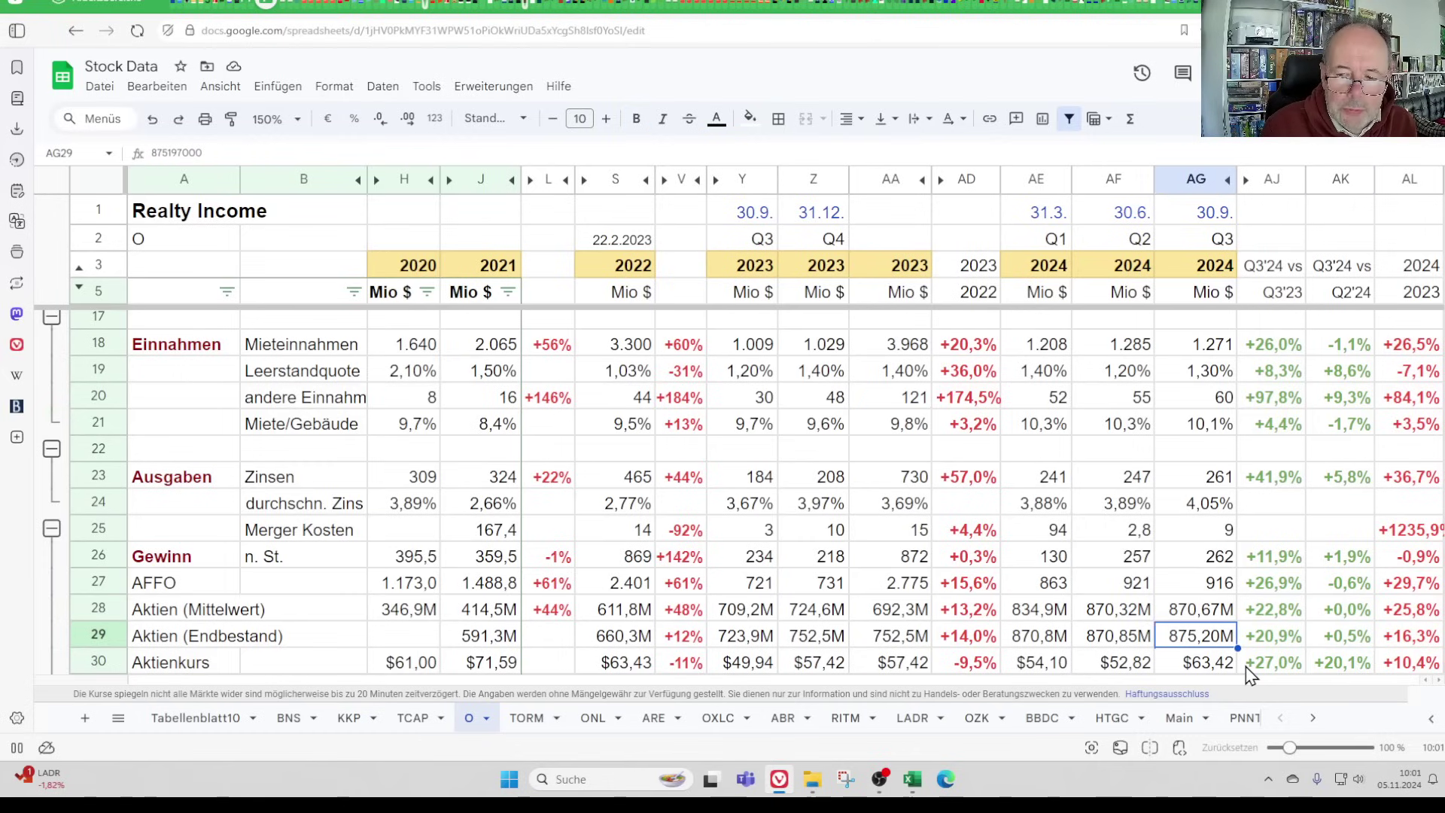
View the Q3 2024 share price in row 30 and trace it back through the earlier quarters and years to 2021
{"action": "key", "text": "Down"}
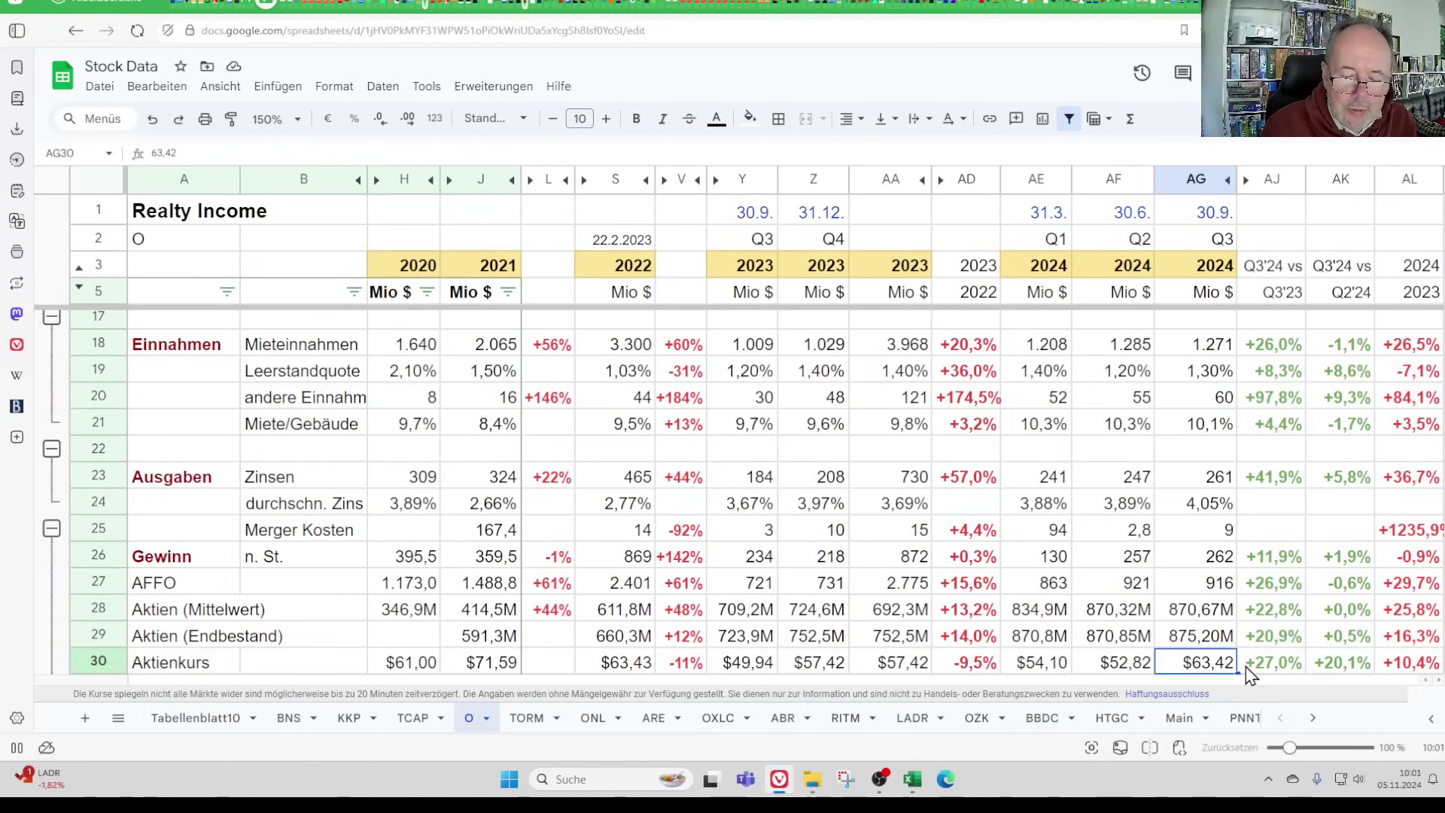
{"action": "key", "text": "Left"}
{"action": "key", "text": "Left"}
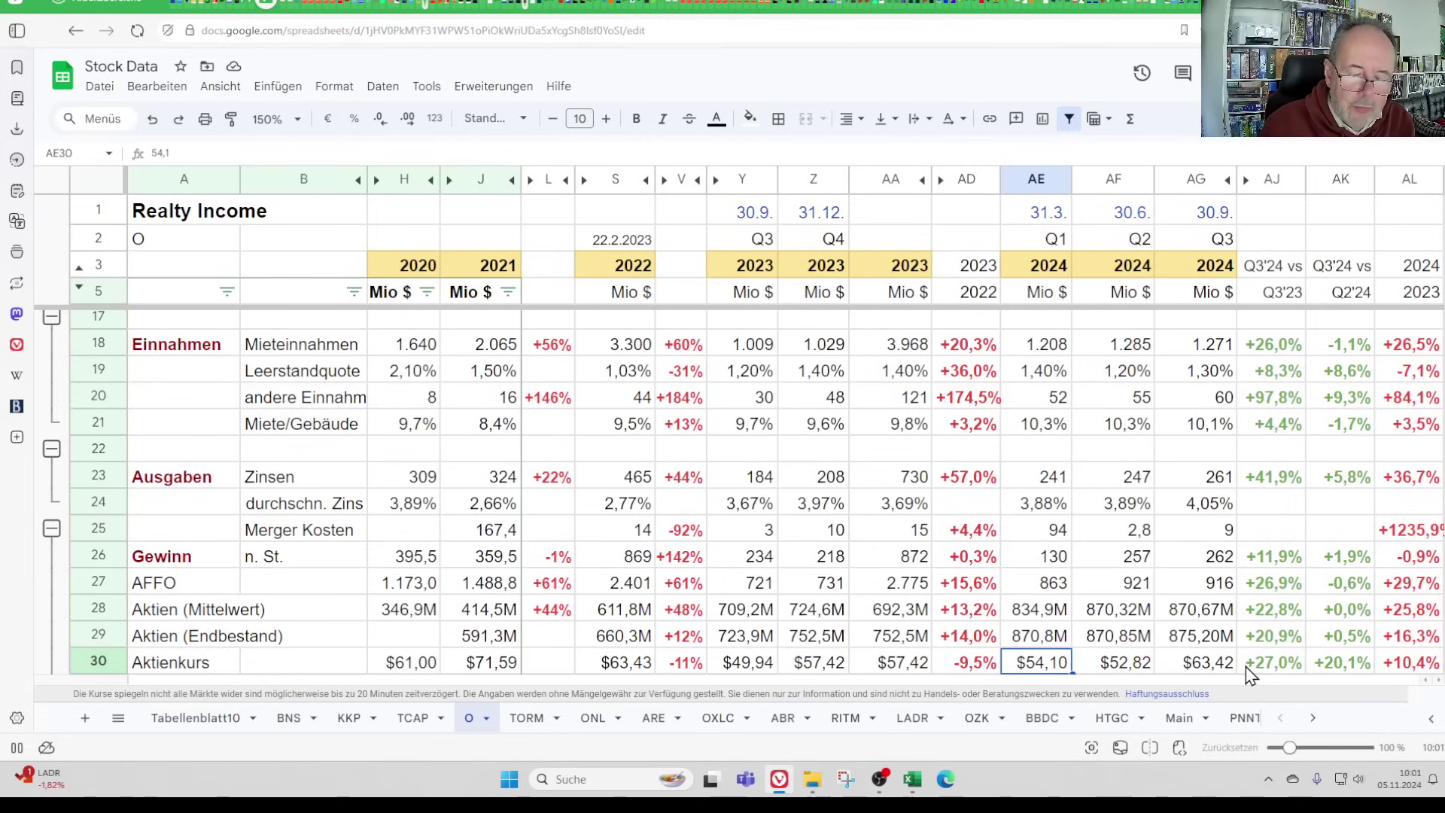
{"action": "key", "text": "Right"}
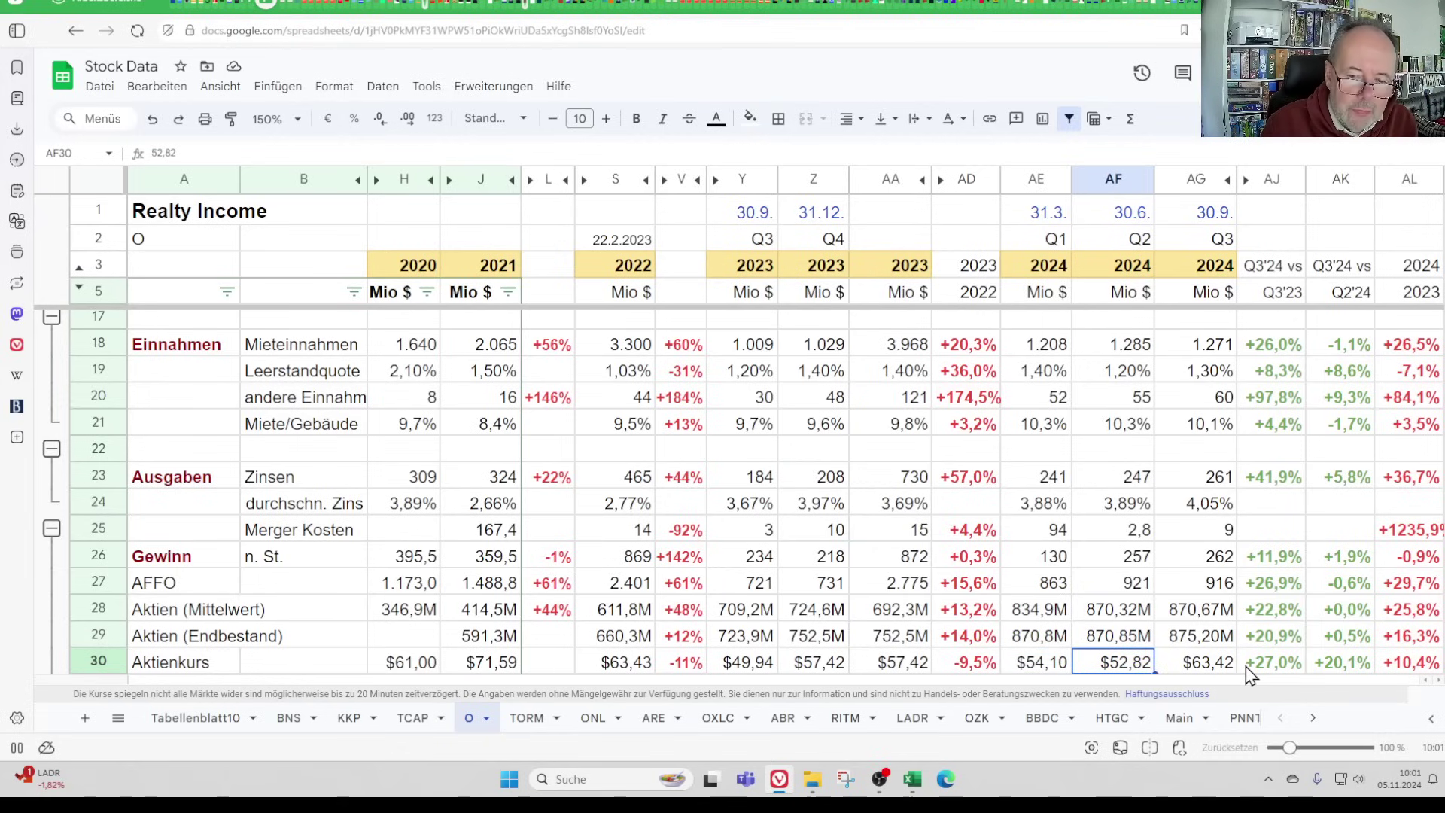
{"action": "key", "text": "Left"}
{"action": "key", "text": "Left"}
{"action": "key", "text": "Left"}
{"action": "key", "text": "Left"}
{"action": "key", "text": "Left"}
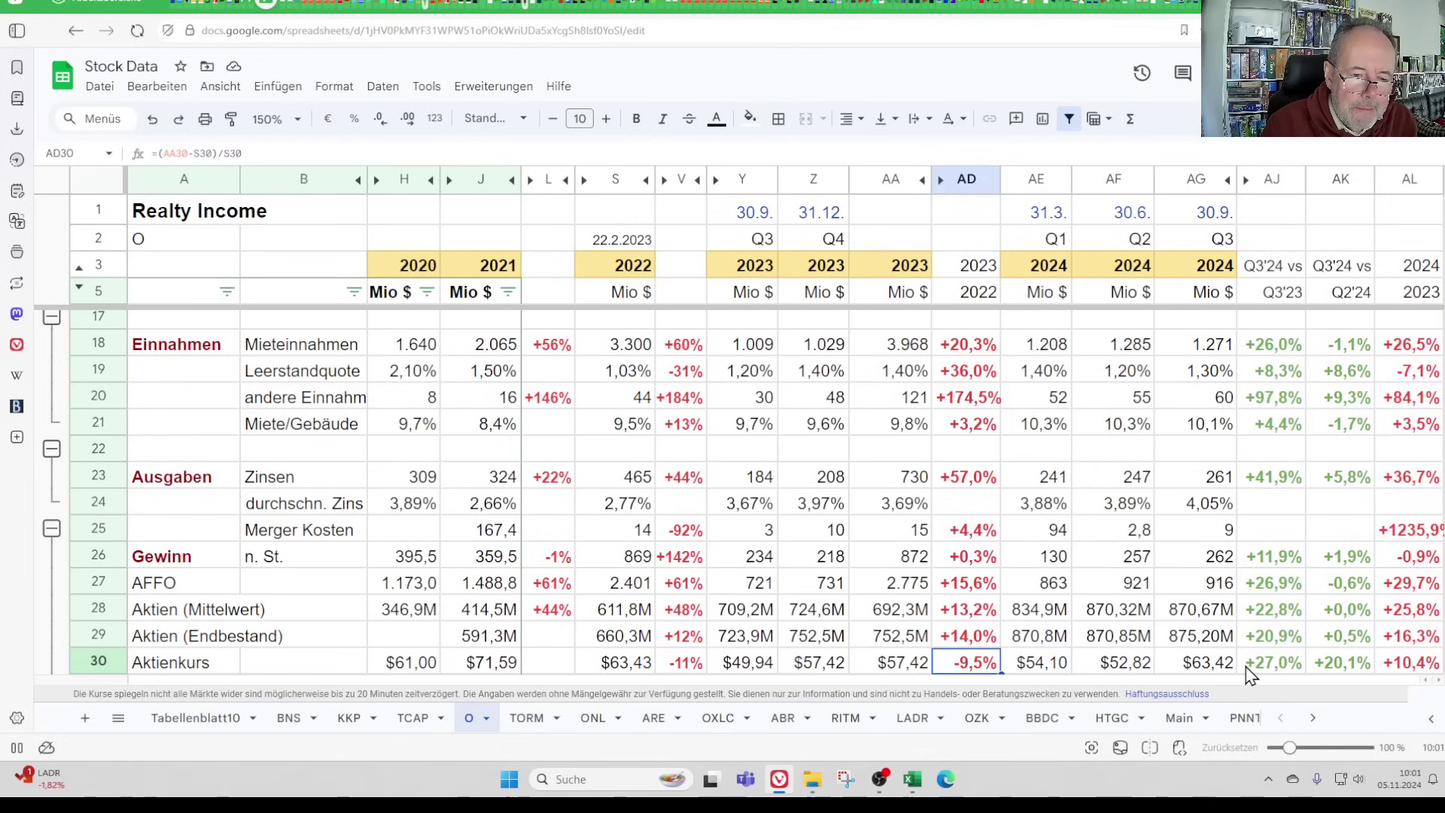
{"action": "key", "text": "Left"}
{"action": "key", "text": "Left"}
{"action": "key", "text": "Left"}
{"action": "key", "text": "Left"}
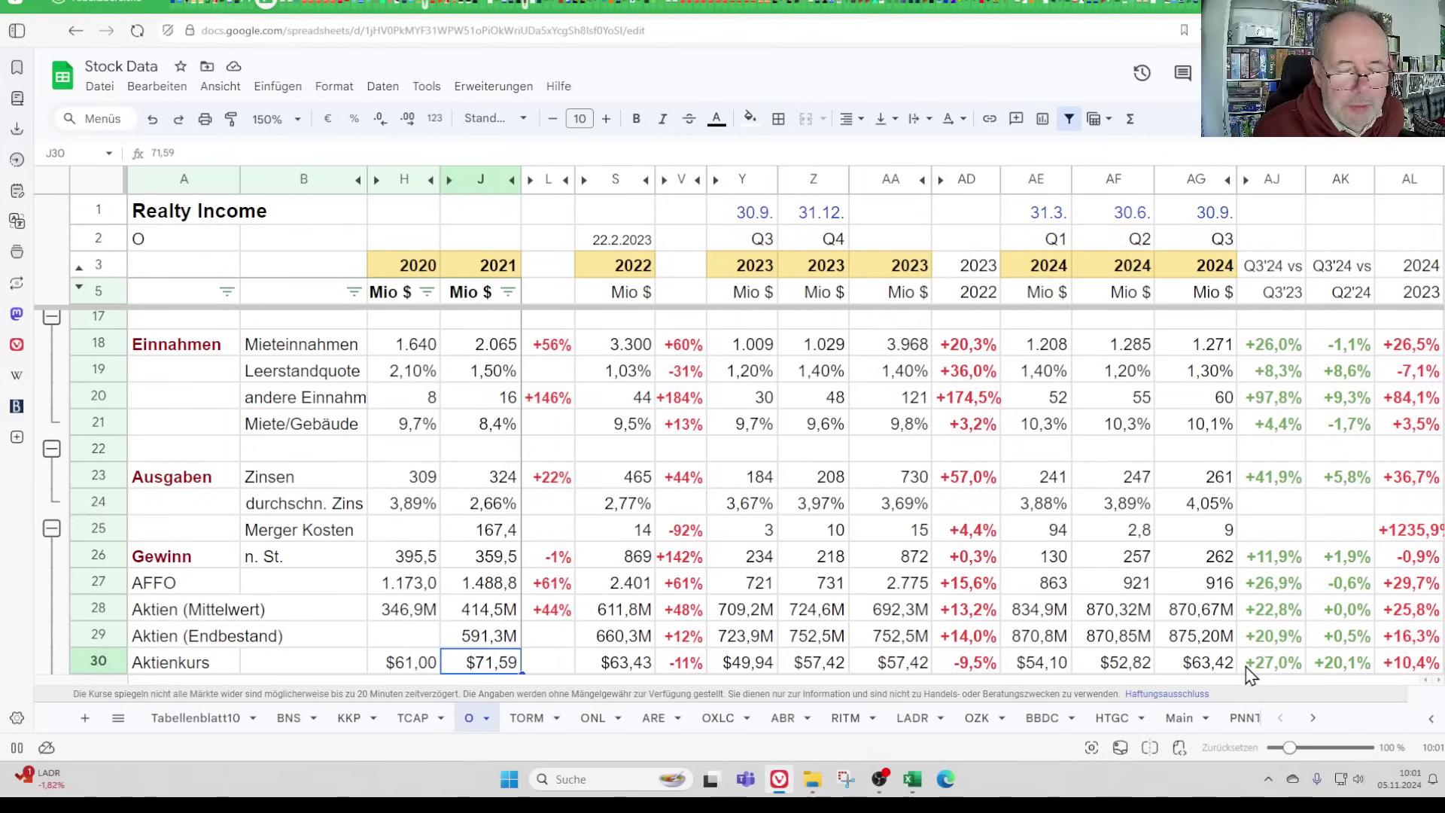
Follow the share price in row 30 forward from 2021 through Q1 and Q2 2024 to Q3 2024
{"action": "key", "text": "Right"}
{"action": "key", "text": "Right"}
{"action": "key", "text": "Right"}
{"action": "key", "text": "Right"}
{"action": "key", "text": "Right"}
{"action": "key", "text": "Right"}
{"action": "key", "text": "Right"}
{"action": "key", "text": "Right"}
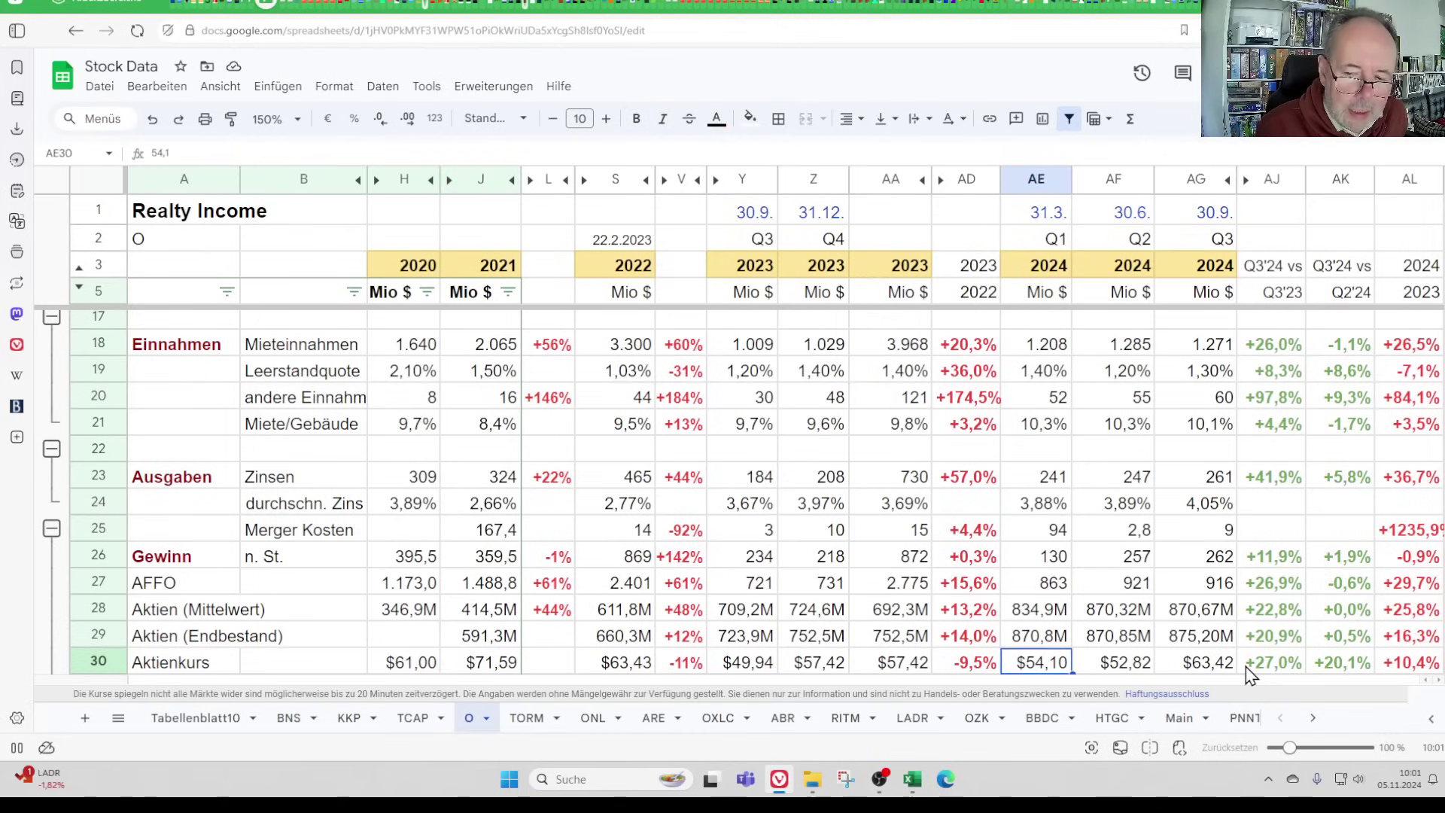
{"action": "key", "text": "Right"}
{"action": "key", "text": "Right"}
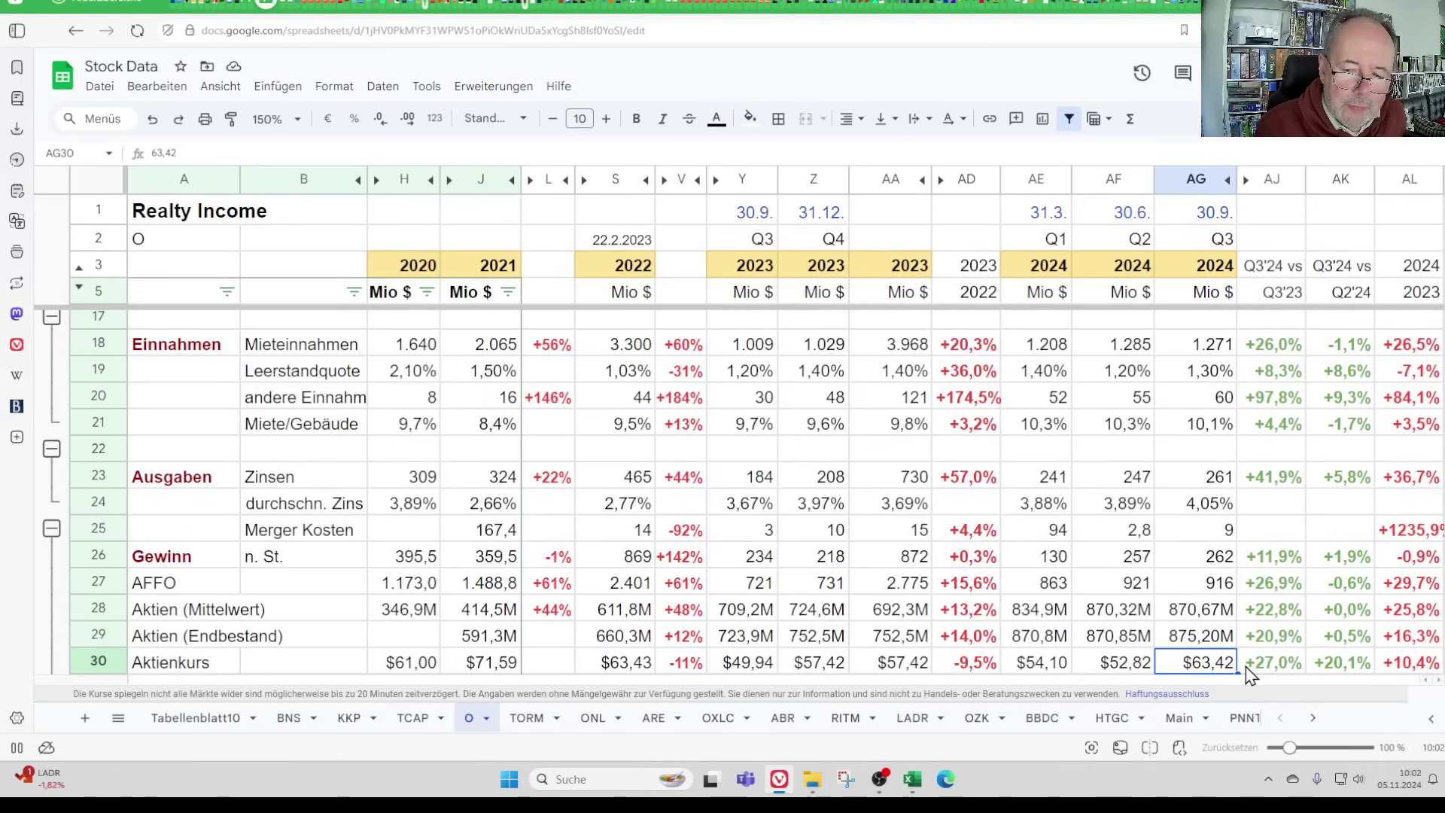
View the Q3 2024 price-to-NAV premium in row 31 alongside the share price and trace the premium back to Q3 2023
{"action": "key", "text": "Down"}
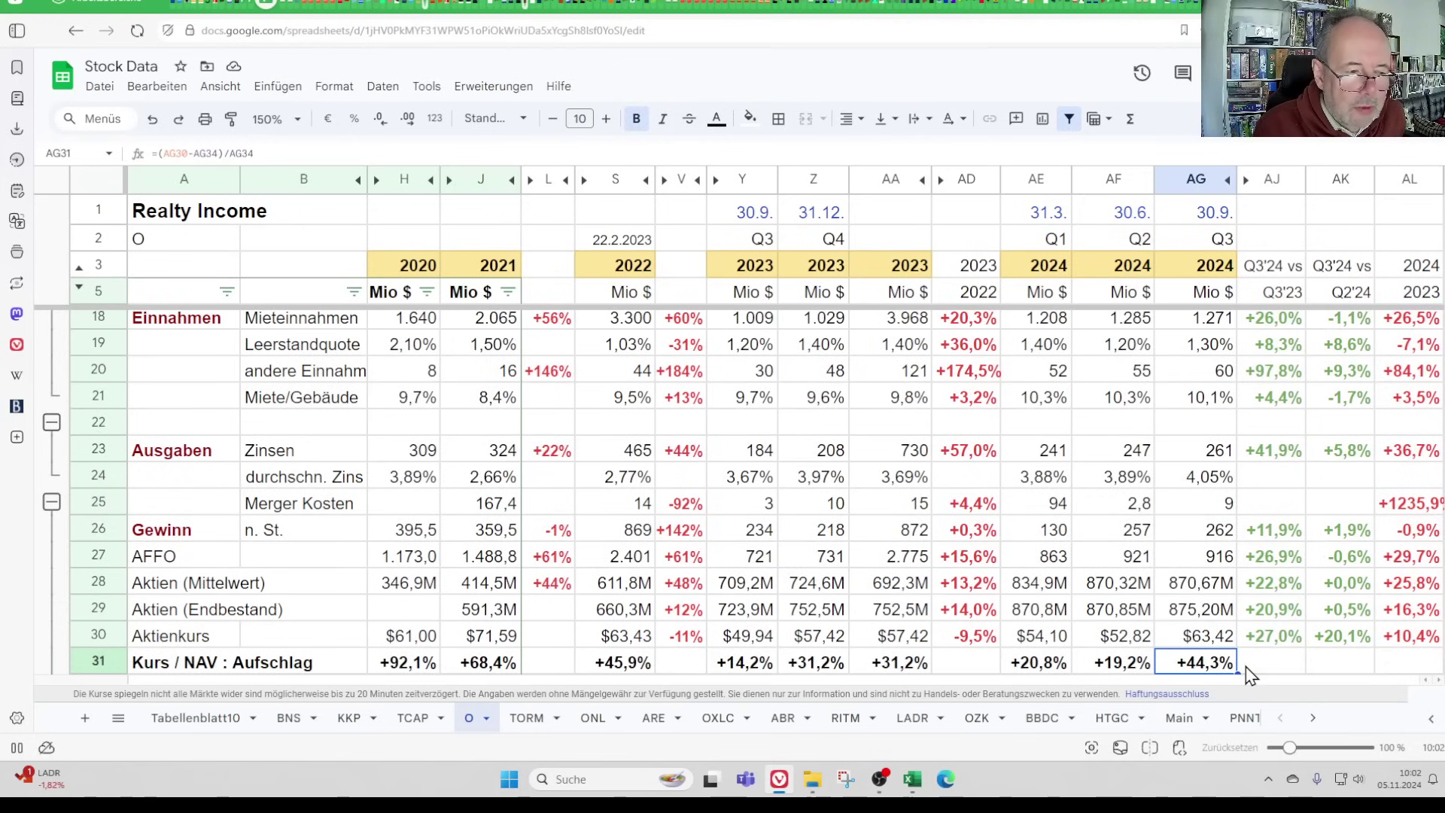
{"action": "key", "text": "Up"}
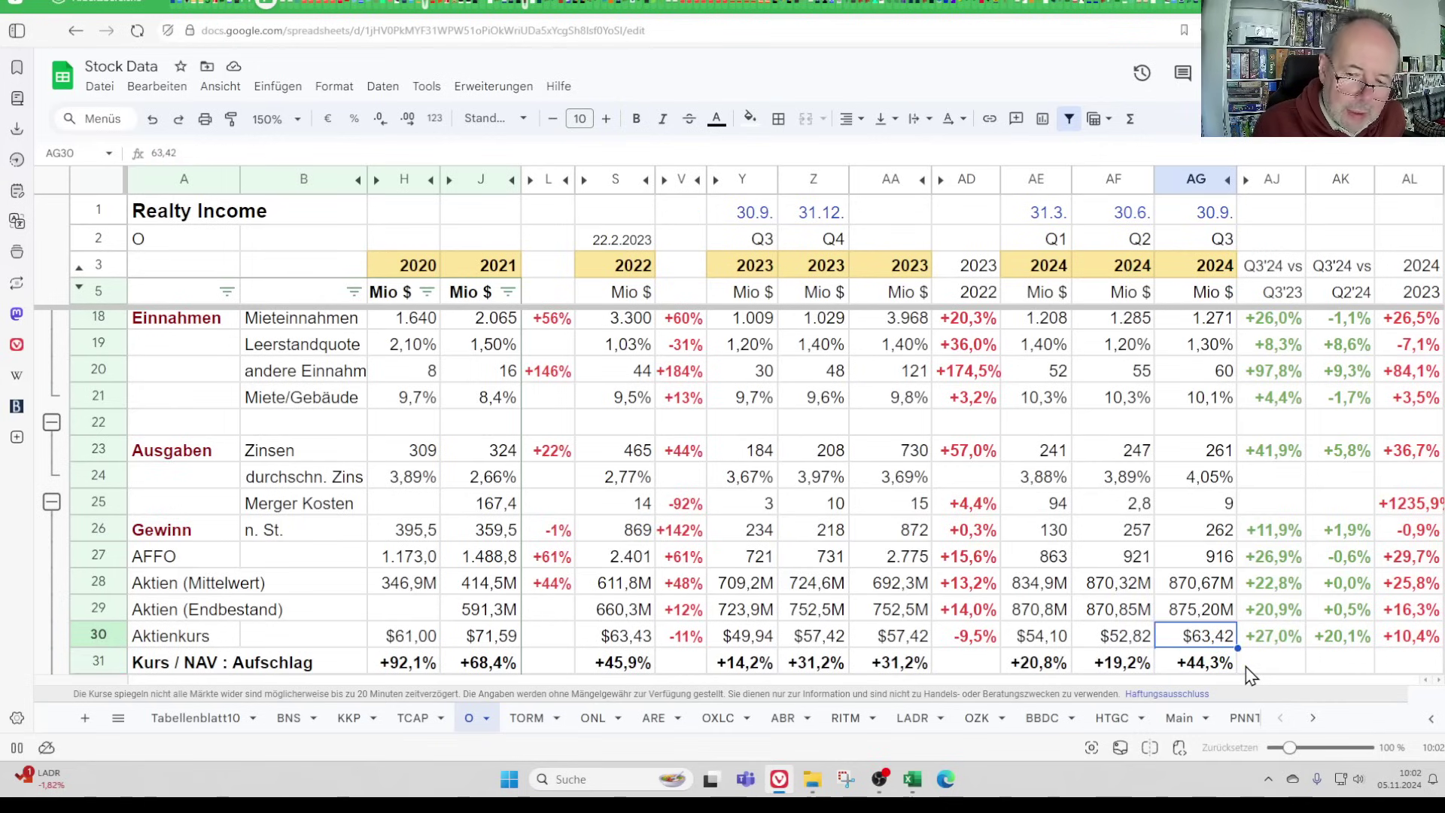
{"action": "key", "text": "Down"}
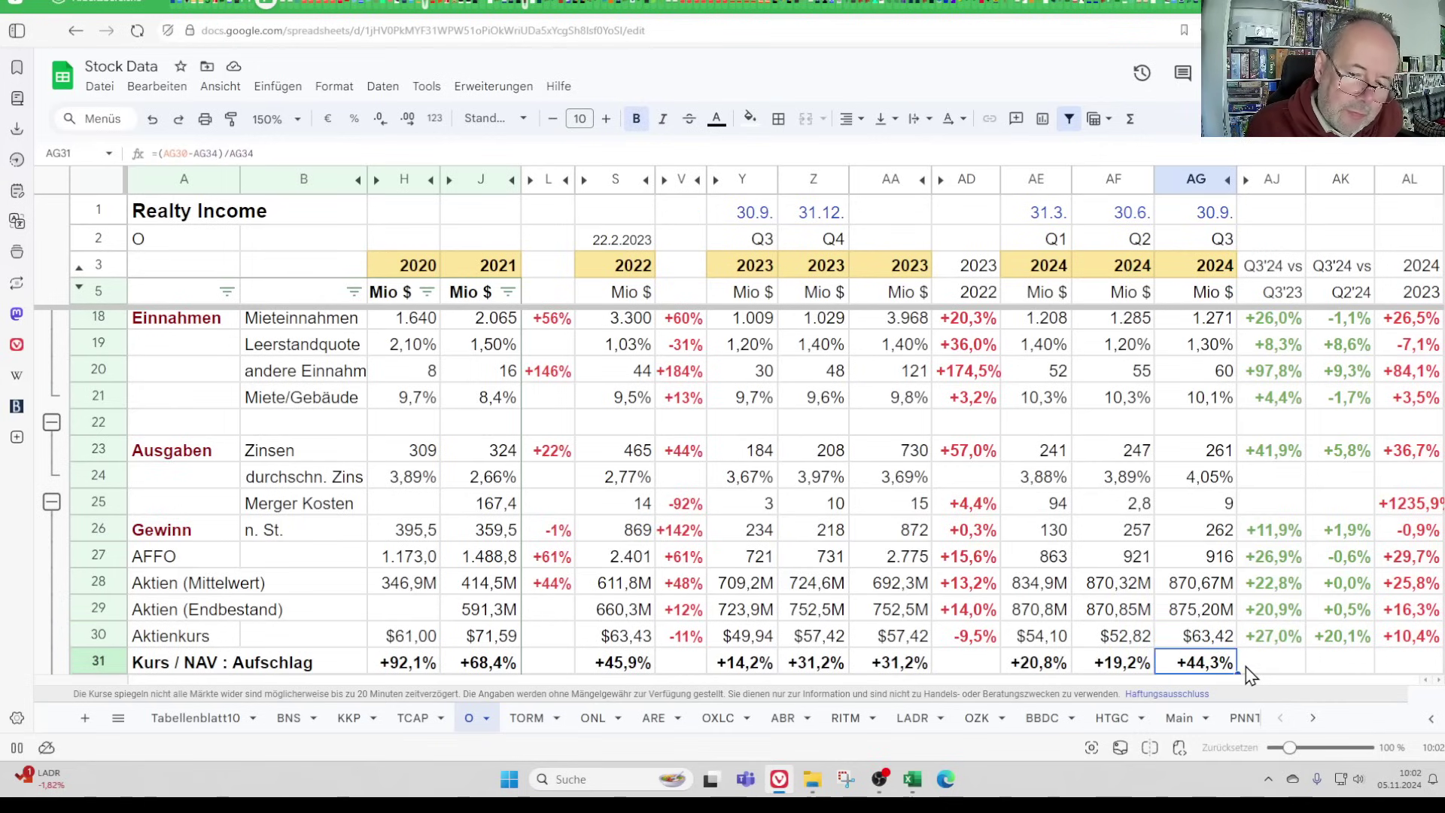
{"action": "key", "text": "Left"}
{"action": "key", "text": "Left"}
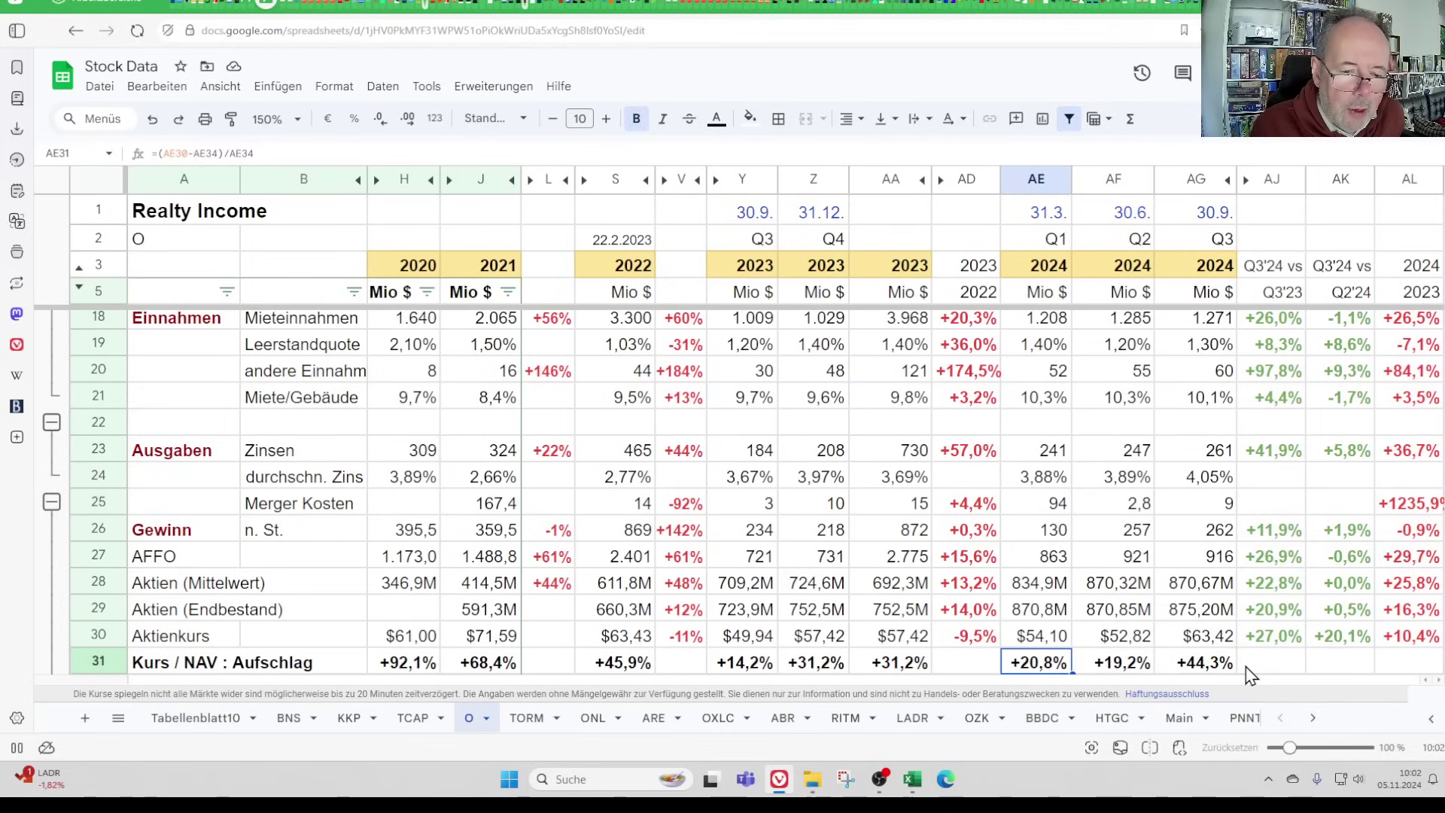
{"action": "key", "text": "Left"}
{"action": "key", "text": "Left"}
{"action": "key", "text": "Left"}
{"action": "key", "text": "Left"}
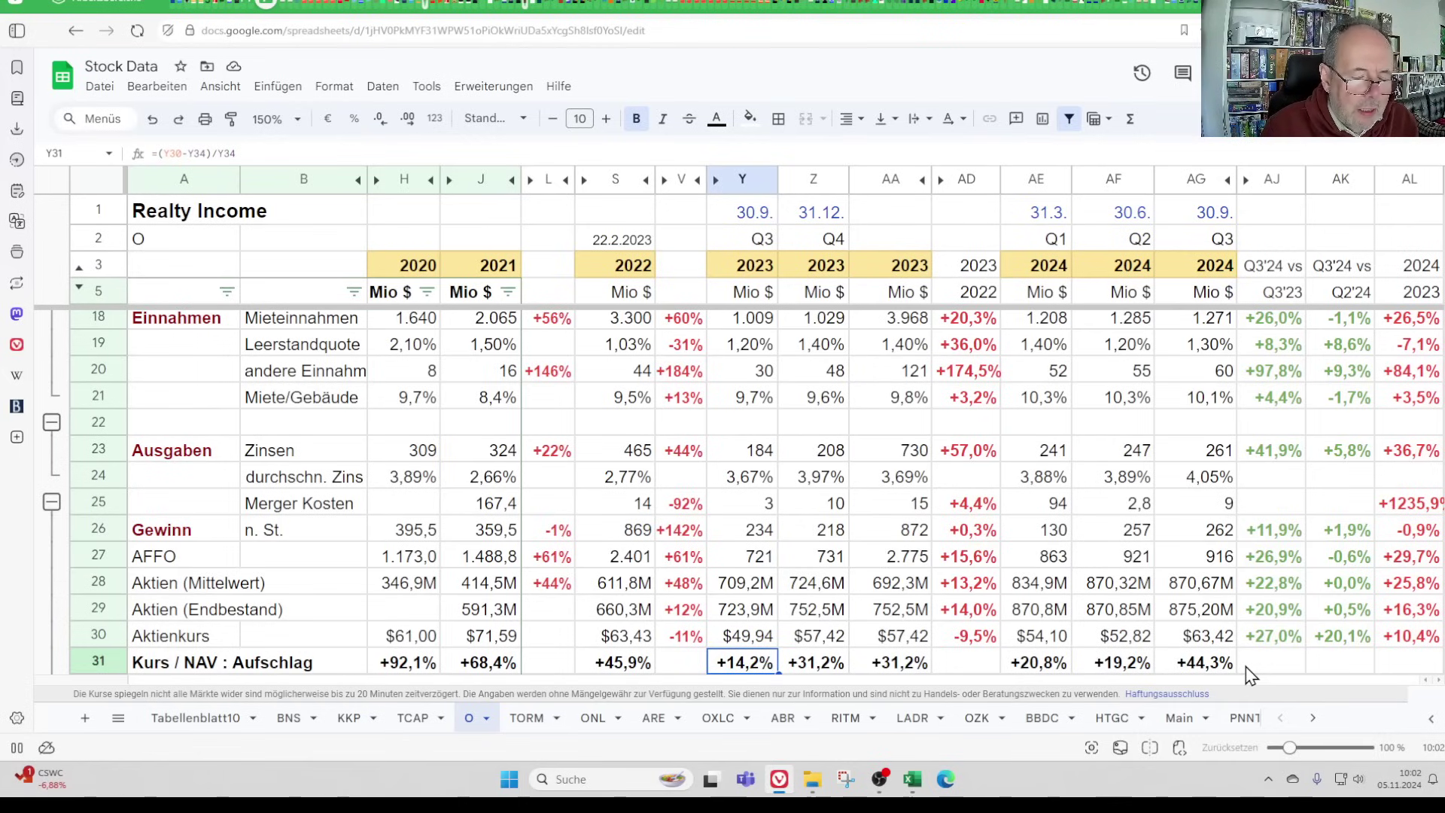
Review the Q3 2023 market cap and per-share values, follow the book value per share in row 34 to Q3 2024, and compare it with Q2
{"action": "key", "text": "Down"}
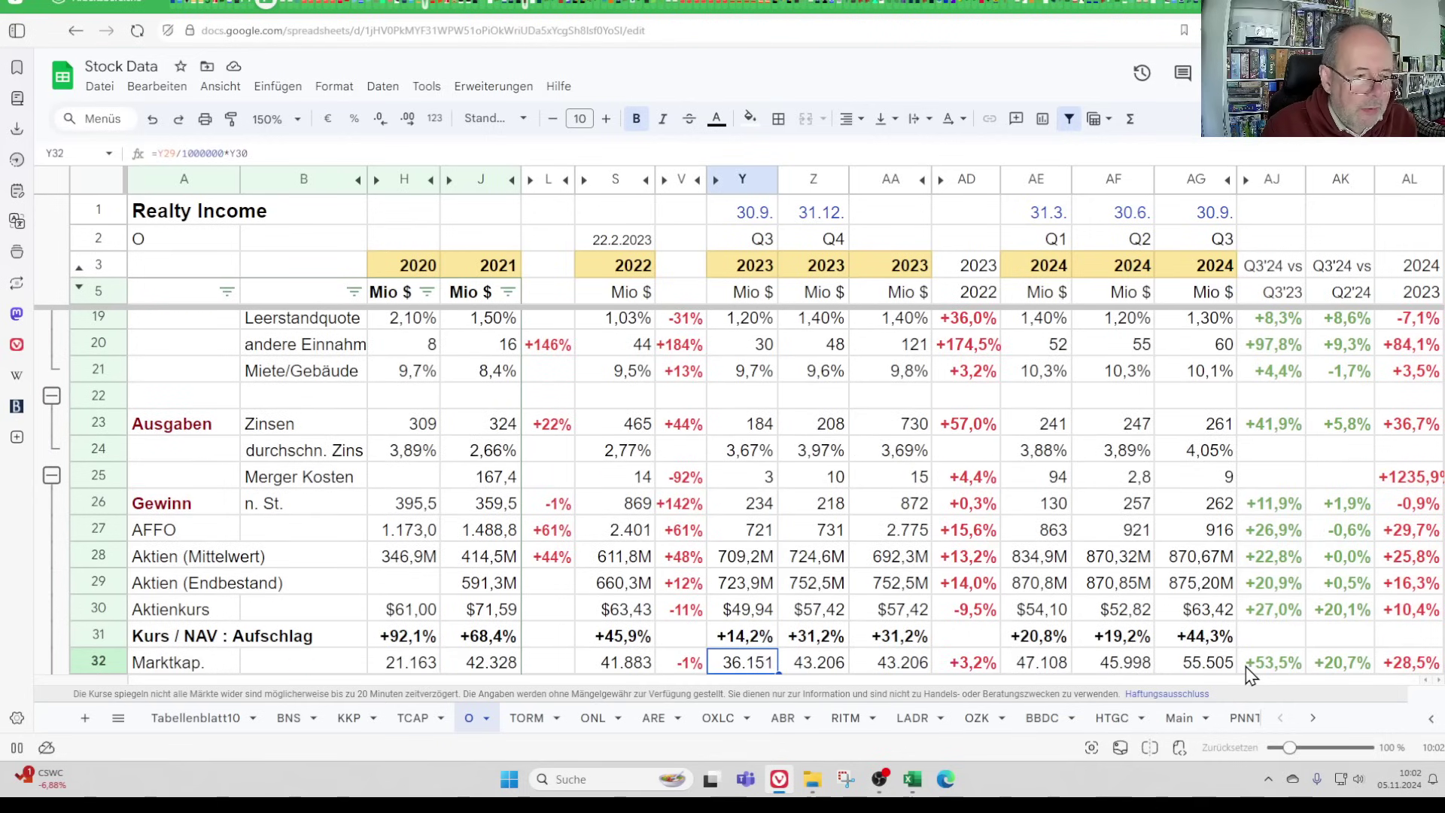
{"action": "key", "text": "Down"}
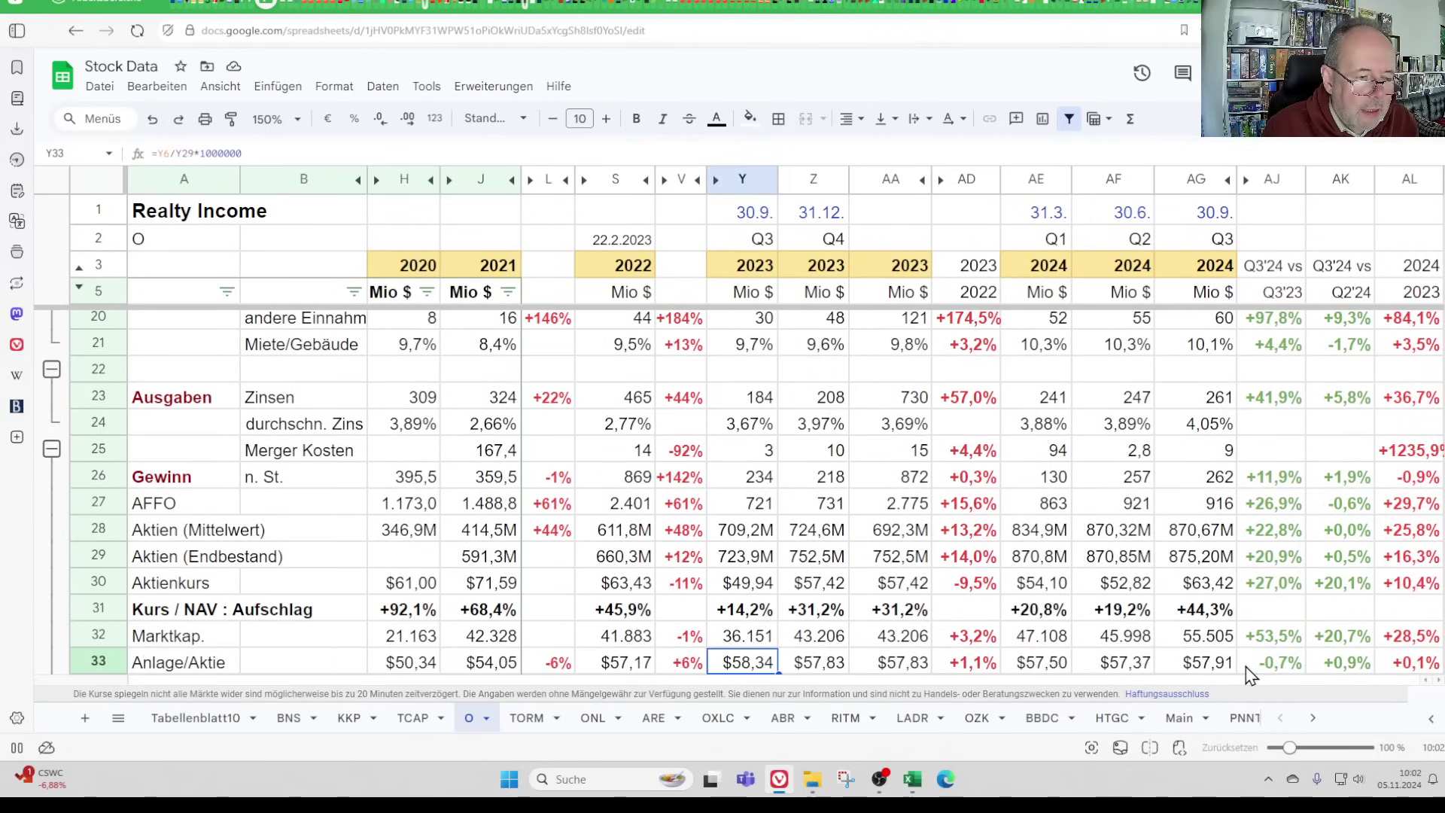
{"action": "key", "text": "Down"}
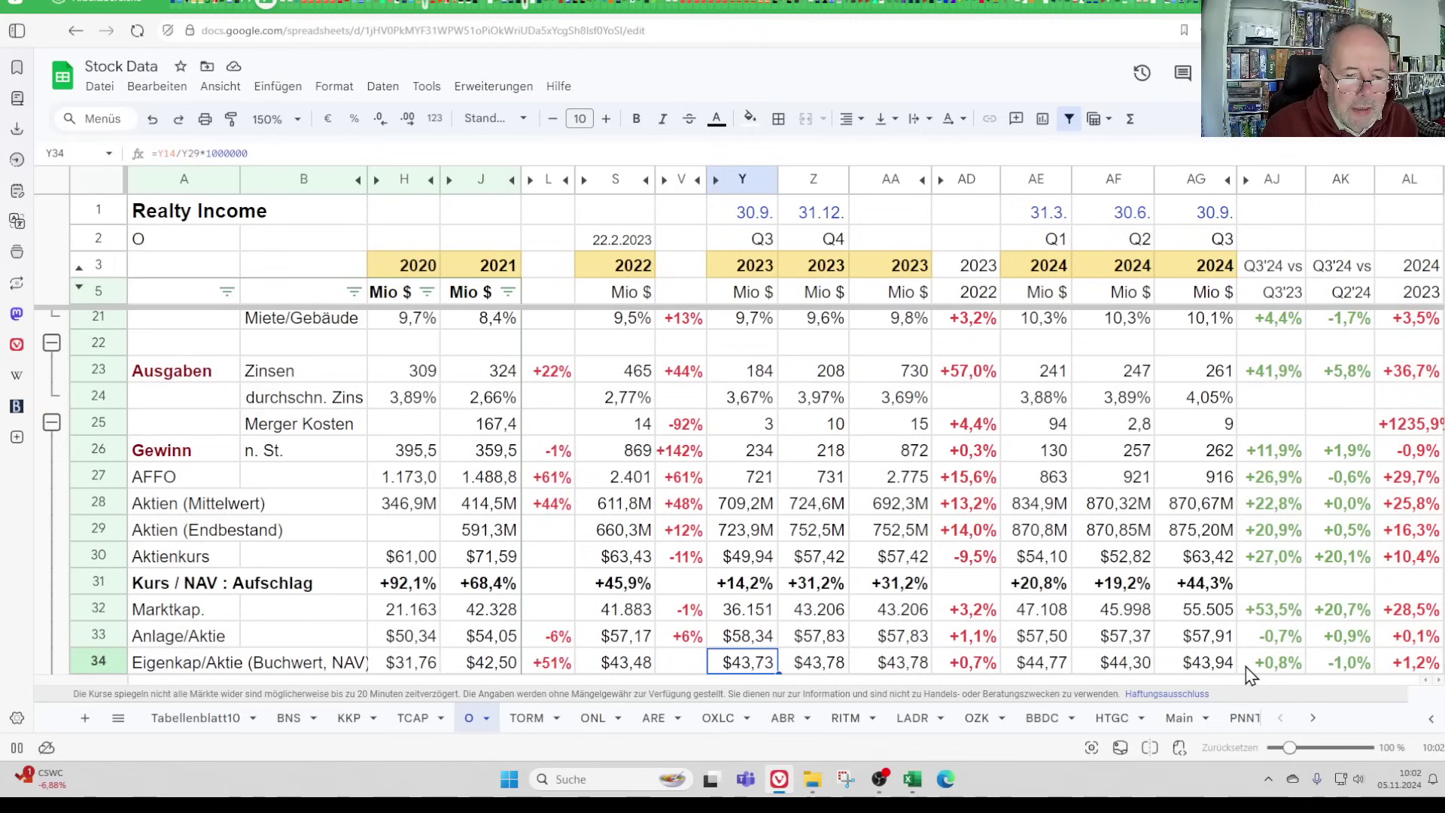
{"action": "key", "text": "Right"}
{"action": "key", "text": "Right"}
{"action": "key", "text": "Right"}
{"action": "key", "text": "Right"}
{"action": "key", "text": "Right"}
{"action": "key", "text": "Right"}
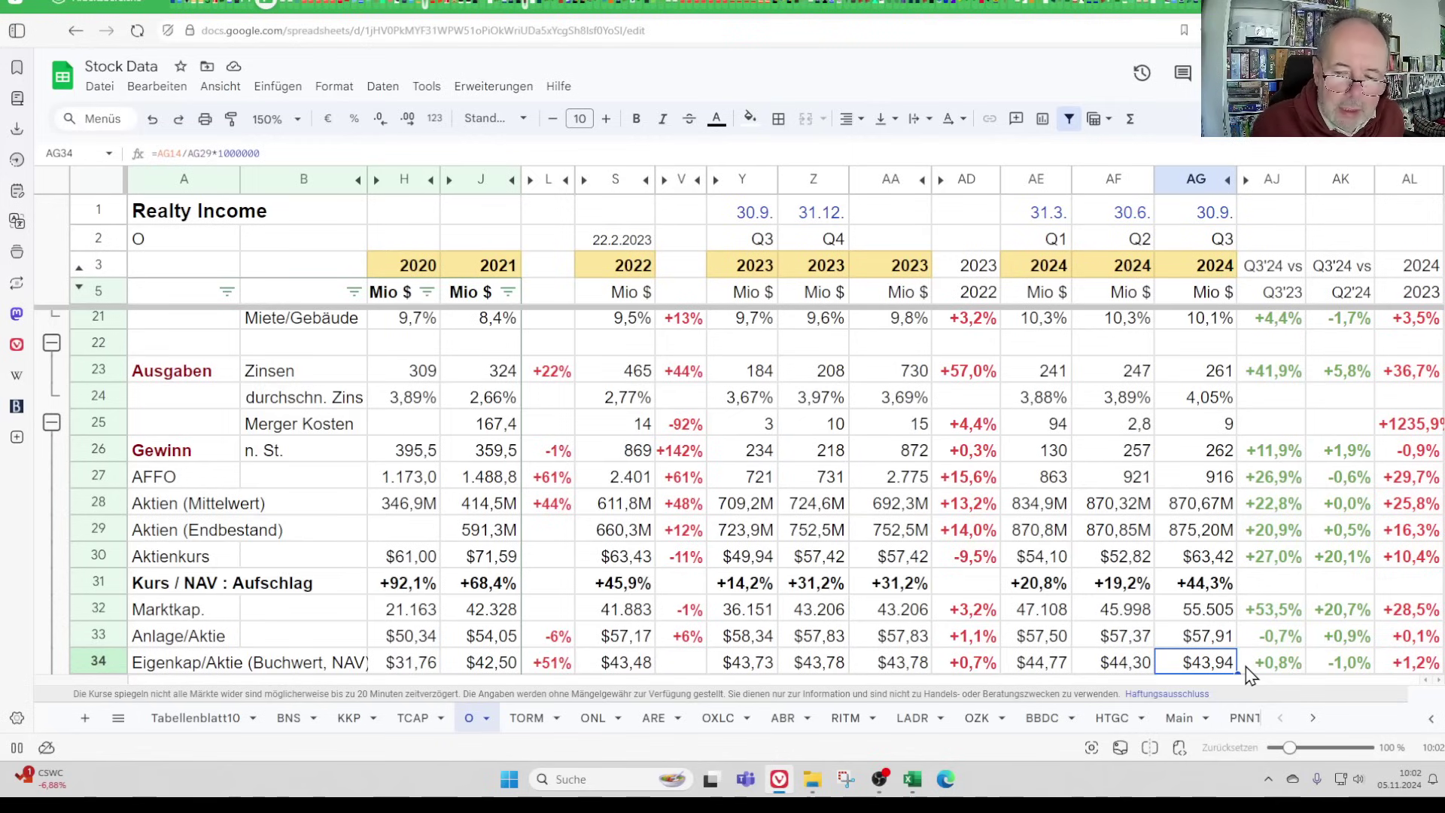
{"action": "key", "text": "Left"}
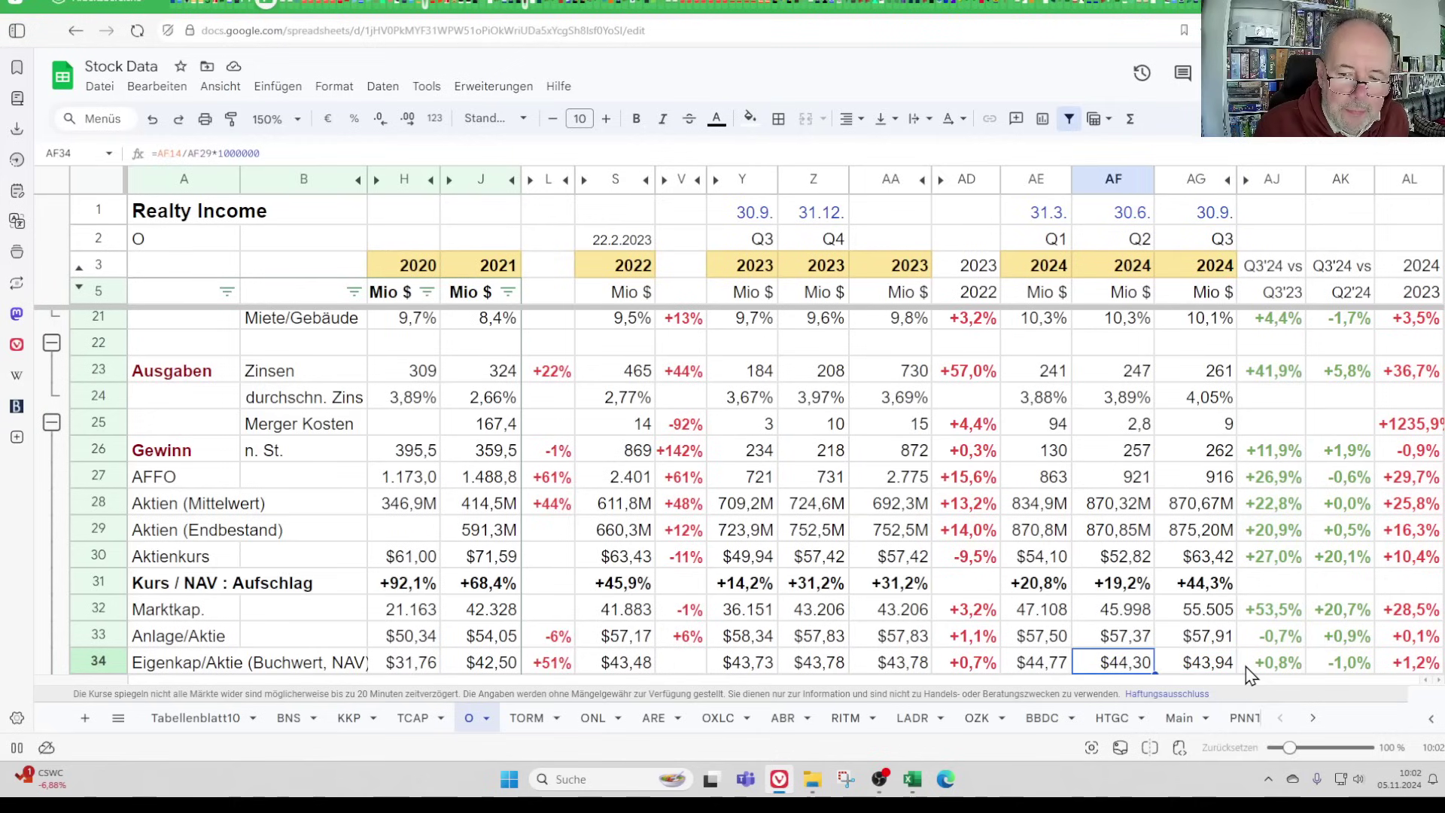
{"action": "key", "text": "Right"}
{"action": "key", "text": "Left"}
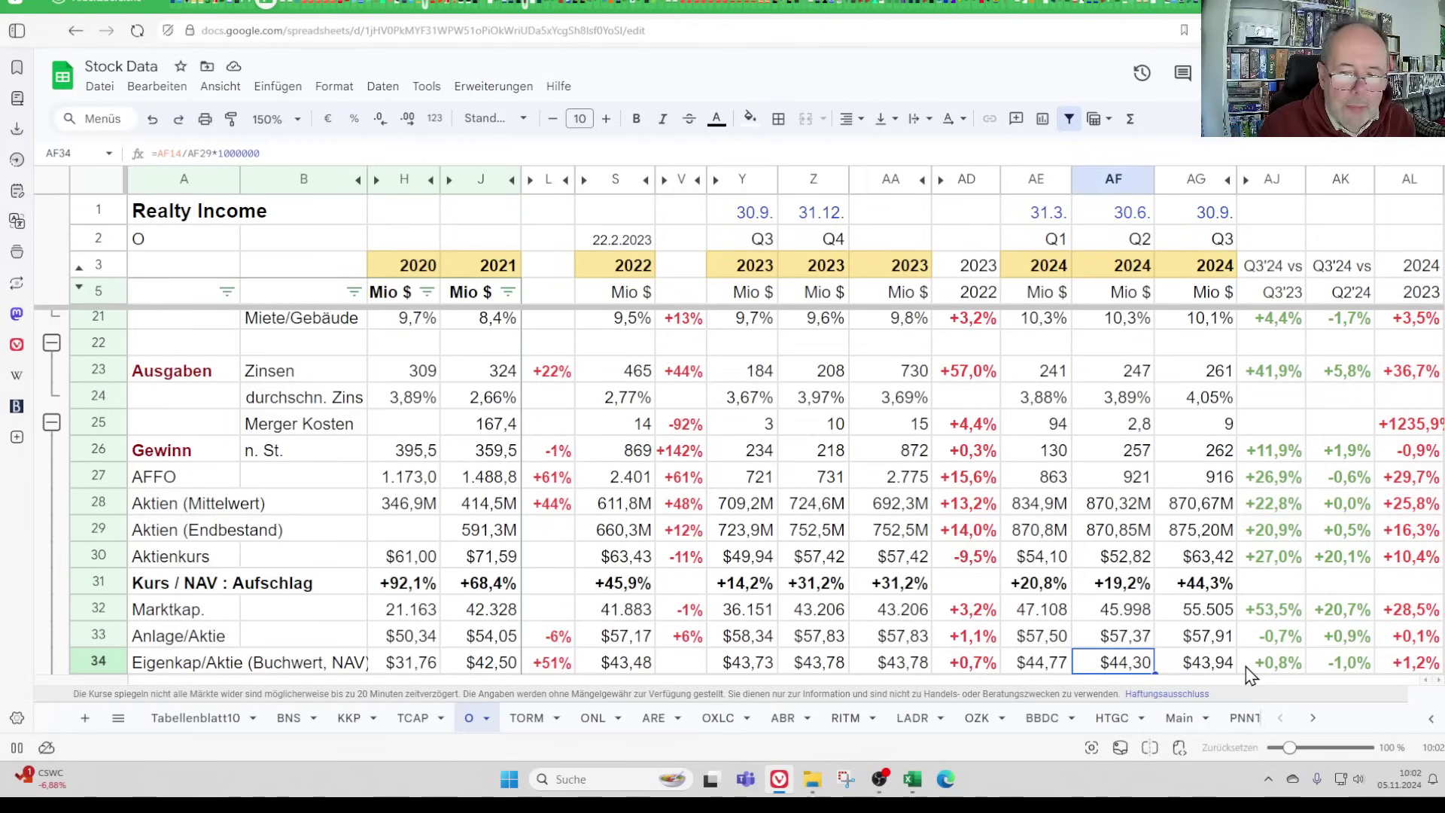
Go back up from the book value per share to the Q3 2024 after-tax profit in row 26
{"action": "key", "text": "Up"}
{"action": "key", "text": "Up"}
{"action": "key", "text": "Up"}
{"action": "key", "text": "Up"}
{"action": "key", "text": "Up"}
{"action": "key", "text": "Up"}
{"action": "key", "text": "Up"}
{"action": "key", "text": "Up"}
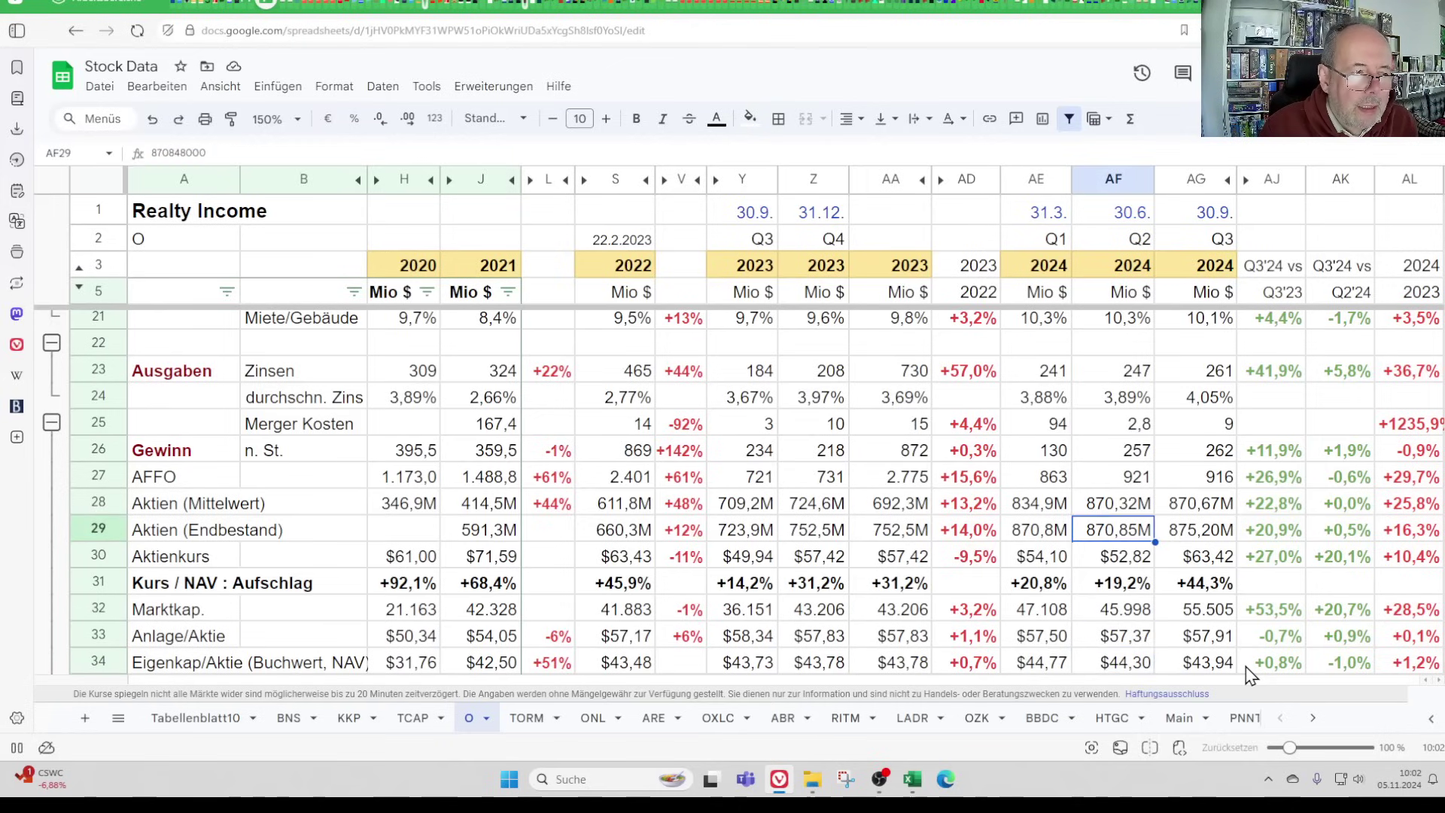
{"action": "key", "text": "Right"}
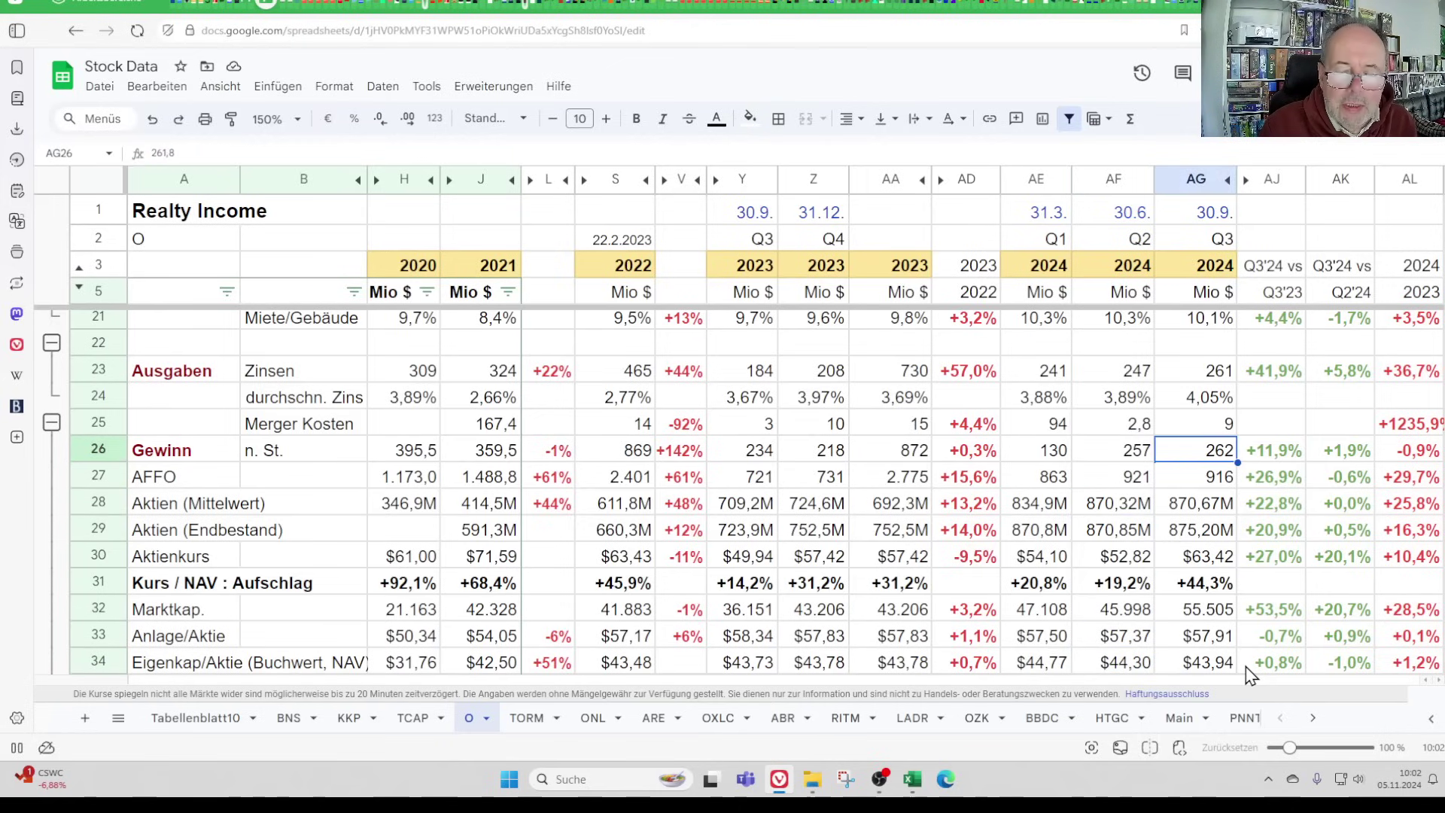
Look down the Q3 2024 column from profit to the asset value per share in row 33, returning to the average share count in row 28
{"action": "key", "text": "Down"}
{"action": "key", "text": "Down"}
{"action": "key", "text": "Down"}
{"action": "key", "text": "Down"}
{"action": "key", "text": "Down"}
{"action": "key", "text": "Down"}
{"action": "key", "text": "Down"}
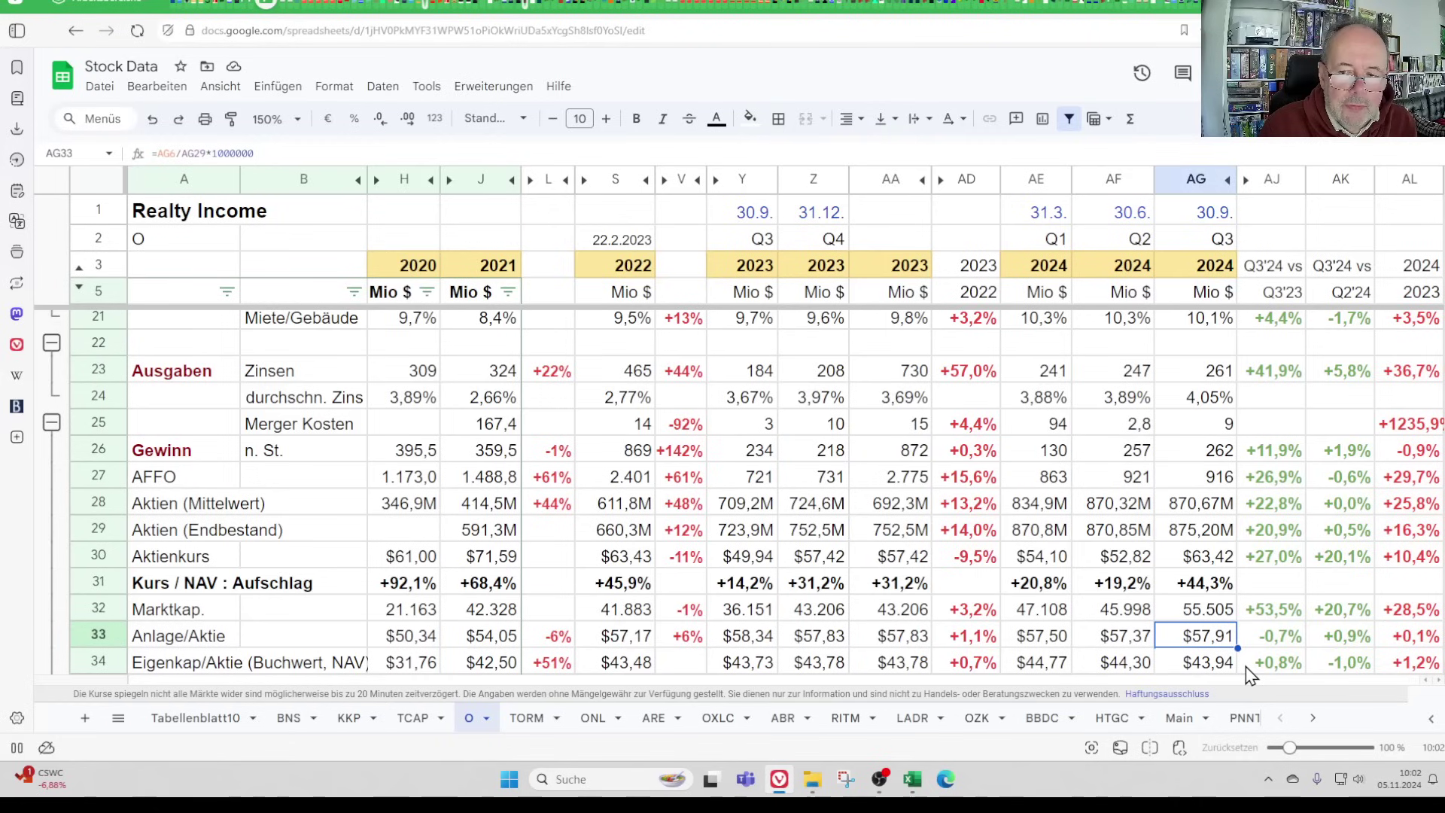
{"action": "key", "text": "Up"}
{"action": "key", "text": "Up"}
{"action": "key", "text": "Up"}
{"action": "key", "text": "Up"}
{"action": "key", "text": "Up"}
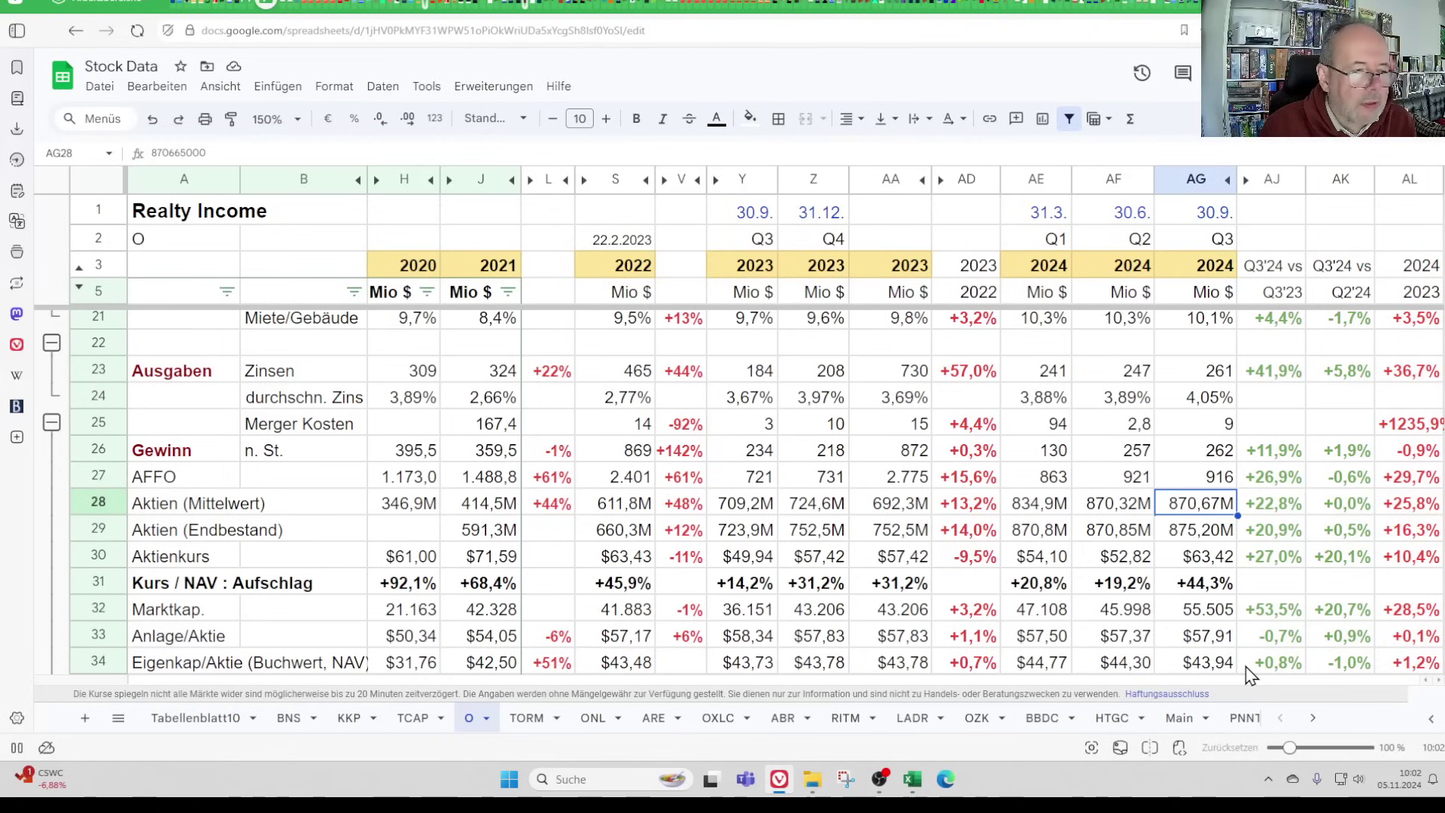
Move down the Q3 2024 column past the book value per share to the earnings per share in row 35
{"action": "key", "text": "Down"}
{"action": "key", "text": "Down"}
{"action": "key", "text": "Down"}
{"action": "key", "text": "Down"}
{"action": "key", "text": "Down"}
{"action": "key", "text": "Down"}
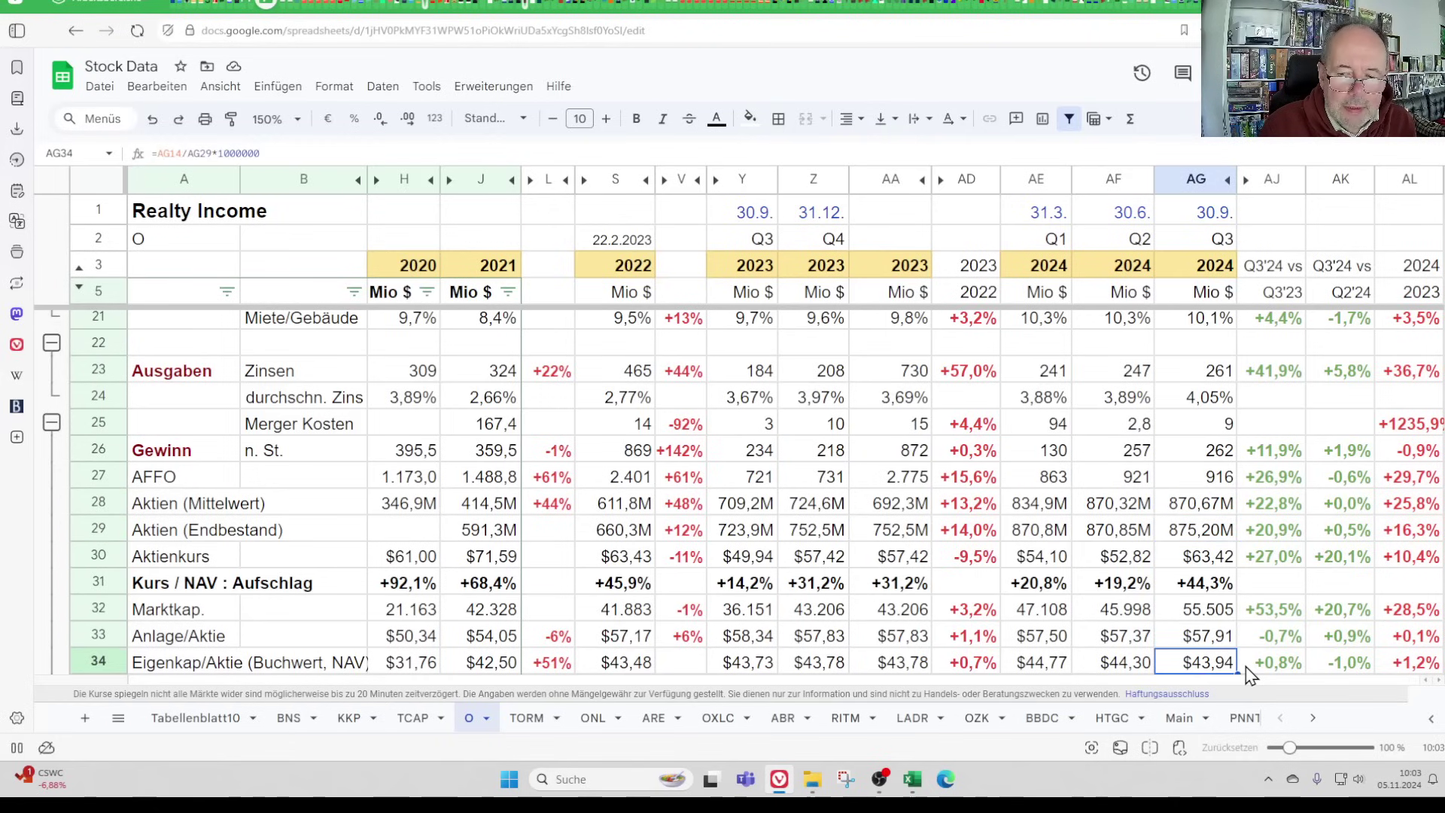
{"action": "key", "text": "Down"}
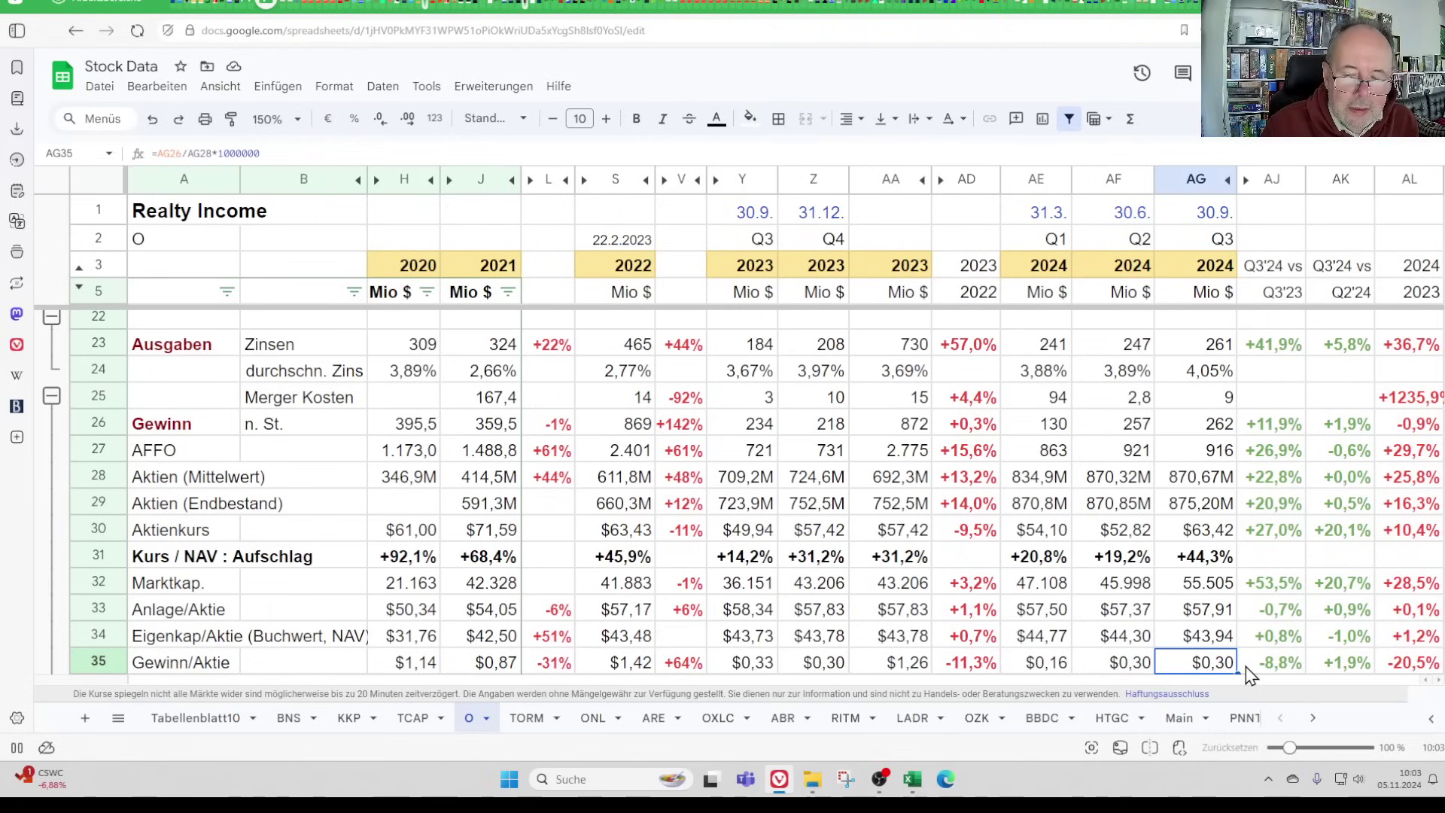
Trace the earnings per share in row 35 back through the 2024 quarters to Q3 2023 and check the full-year 2023 figure
{"action": "key", "text": "Left"}
{"action": "key", "text": "Left"}
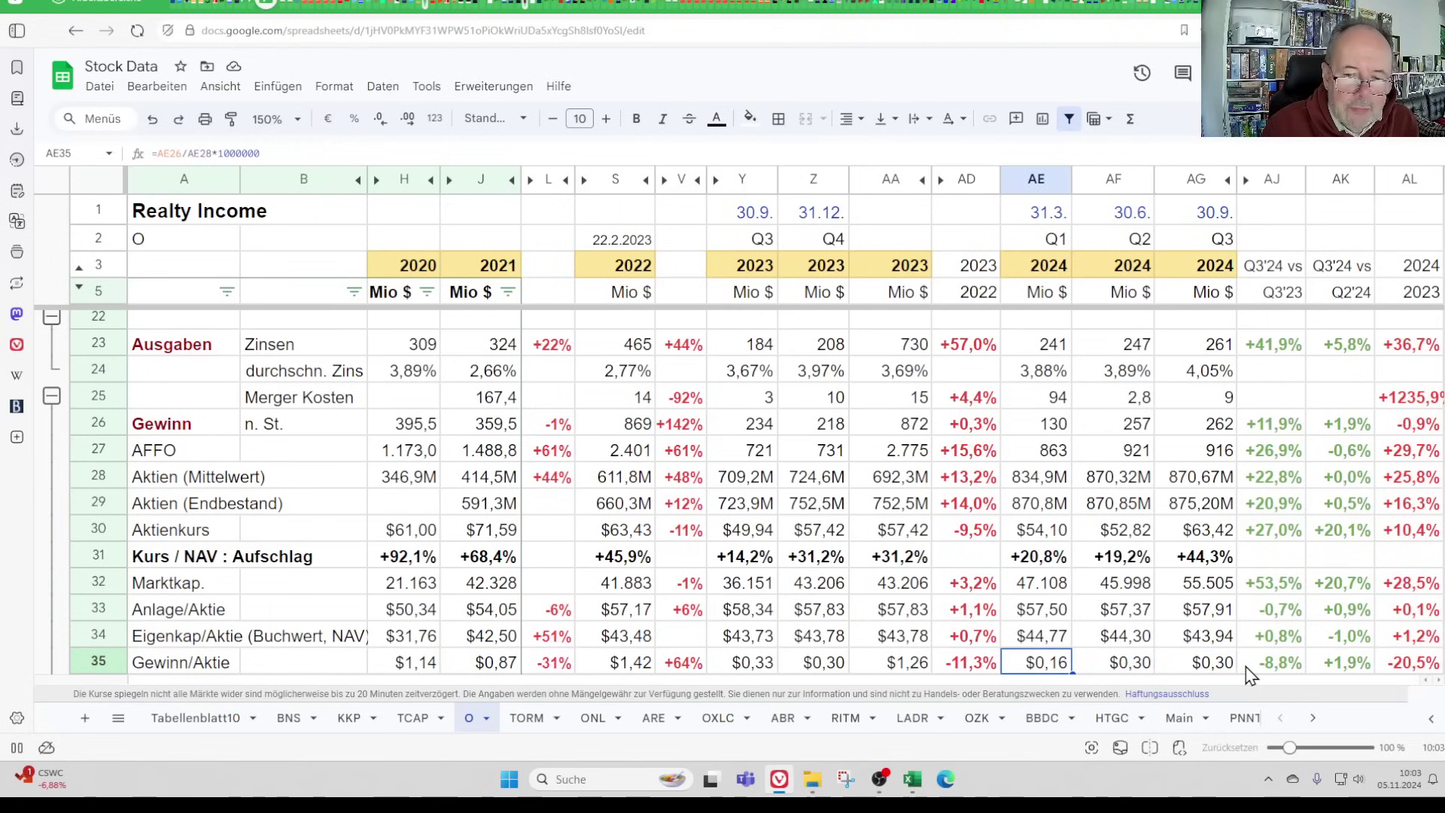
{"action": "key", "text": "Left"}
{"action": "key", "text": "Left"}
{"action": "key", "text": "Left"}
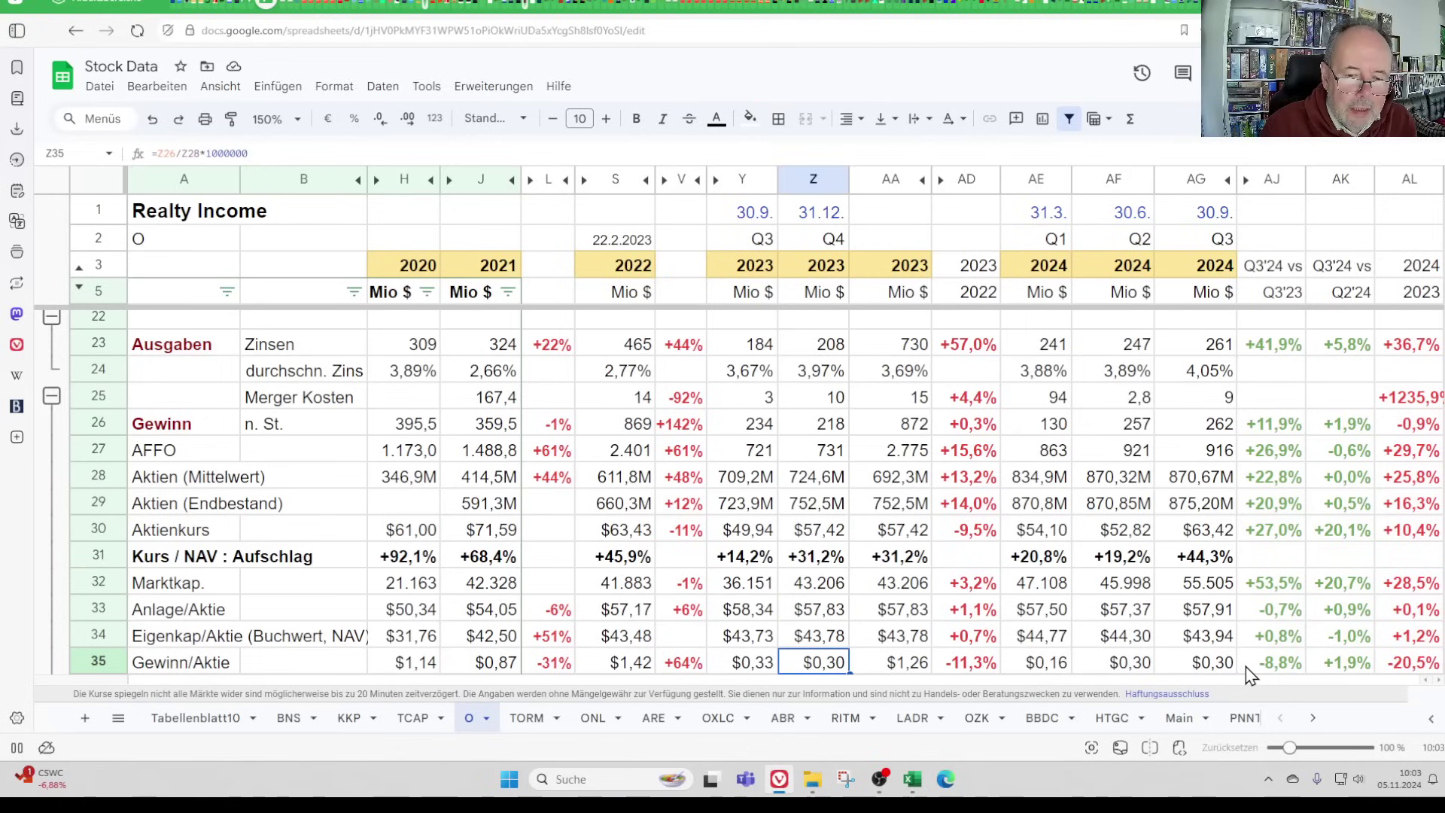
{"action": "key", "text": "Left"}
{"action": "key", "text": "Right"}
{"action": "key", "text": "Right"}
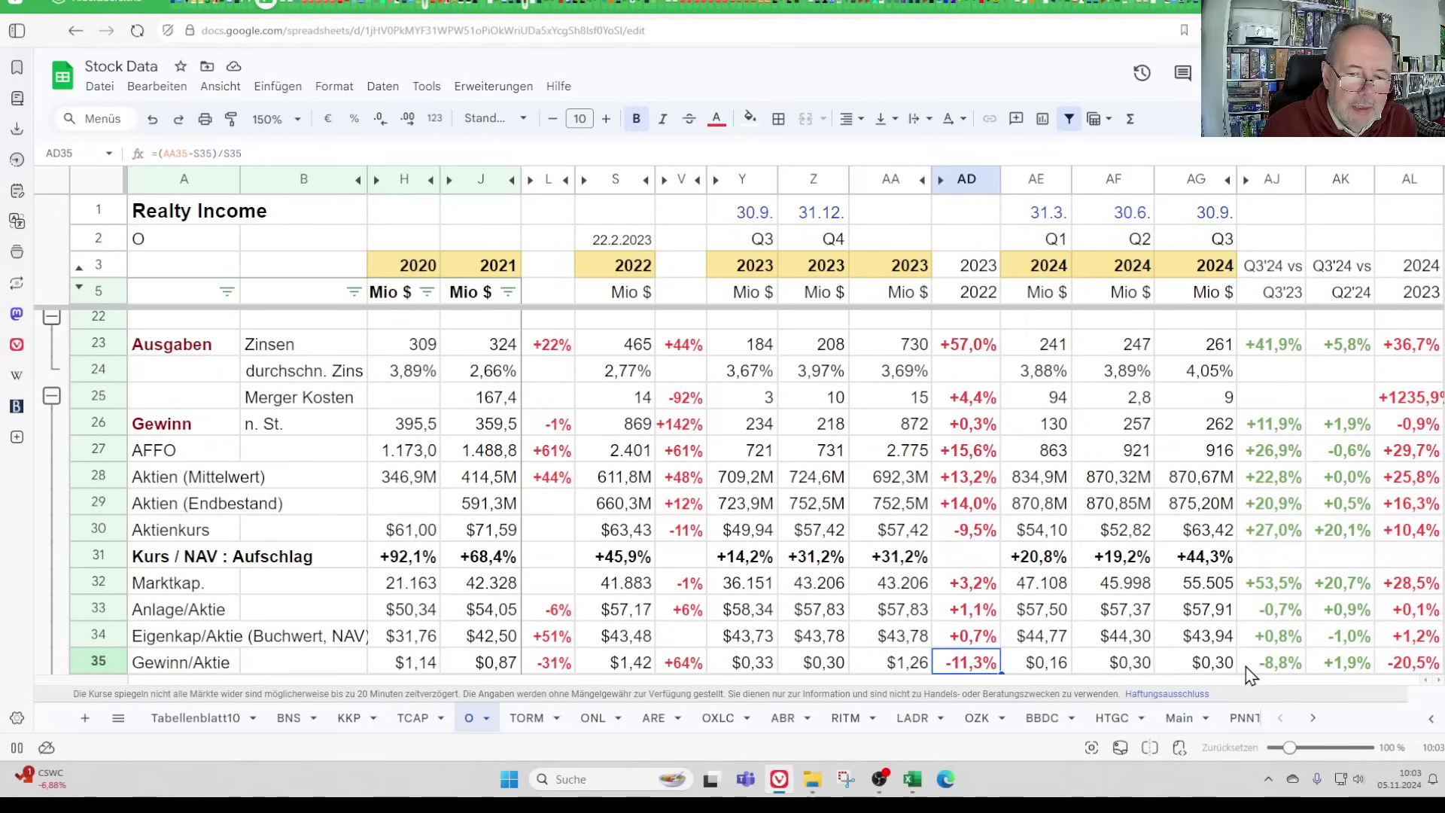
{"action": "key", "text": "Left"}
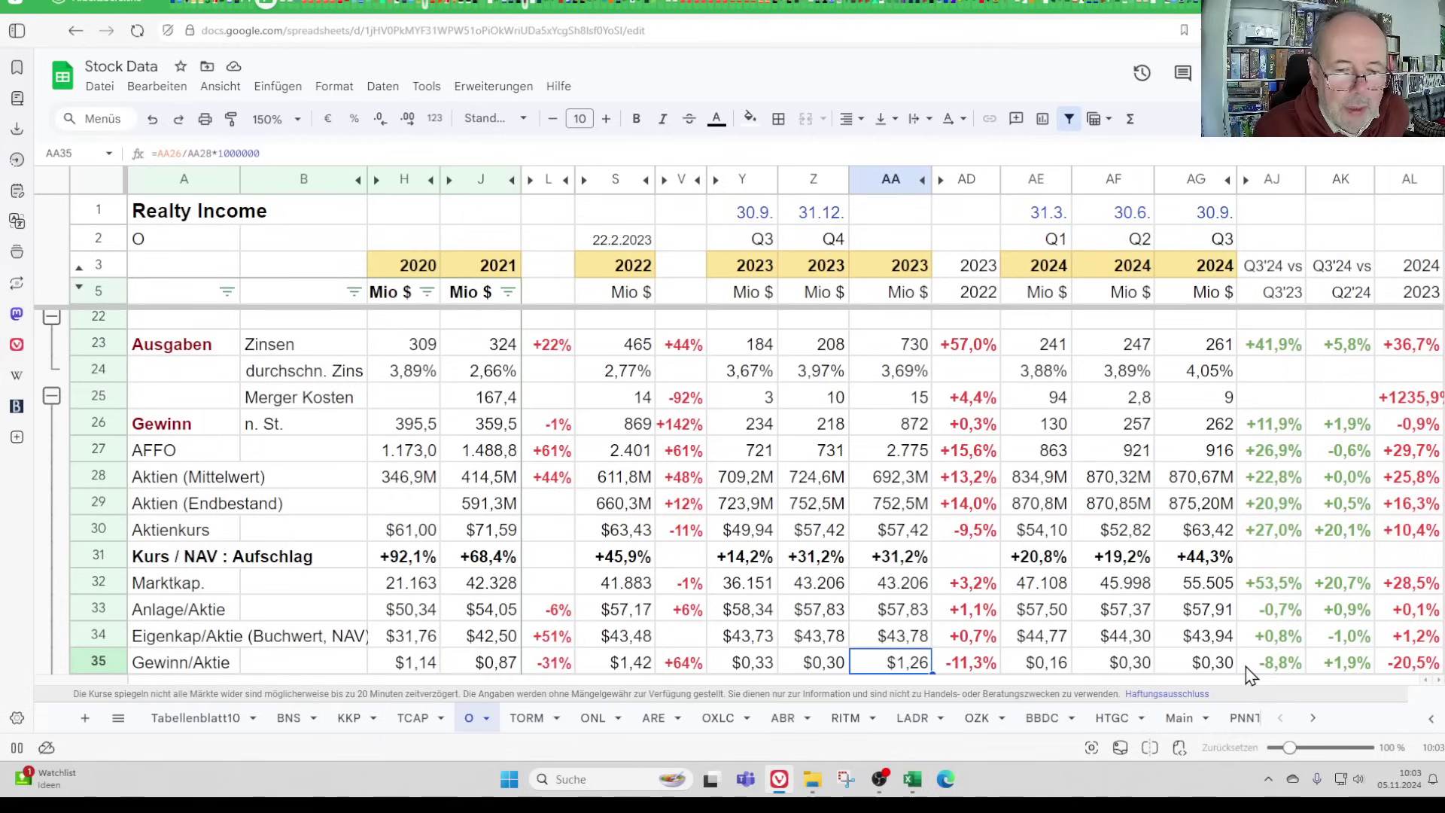
Follow the earnings per share forward to Q3 2024 and view it alongside the book value per share in row 34
{"action": "key", "text": "Right"}
{"action": "key", "text": "Right"}
{"action": "key", "text": "Right"}
{"action": "key", "text": "Right"}
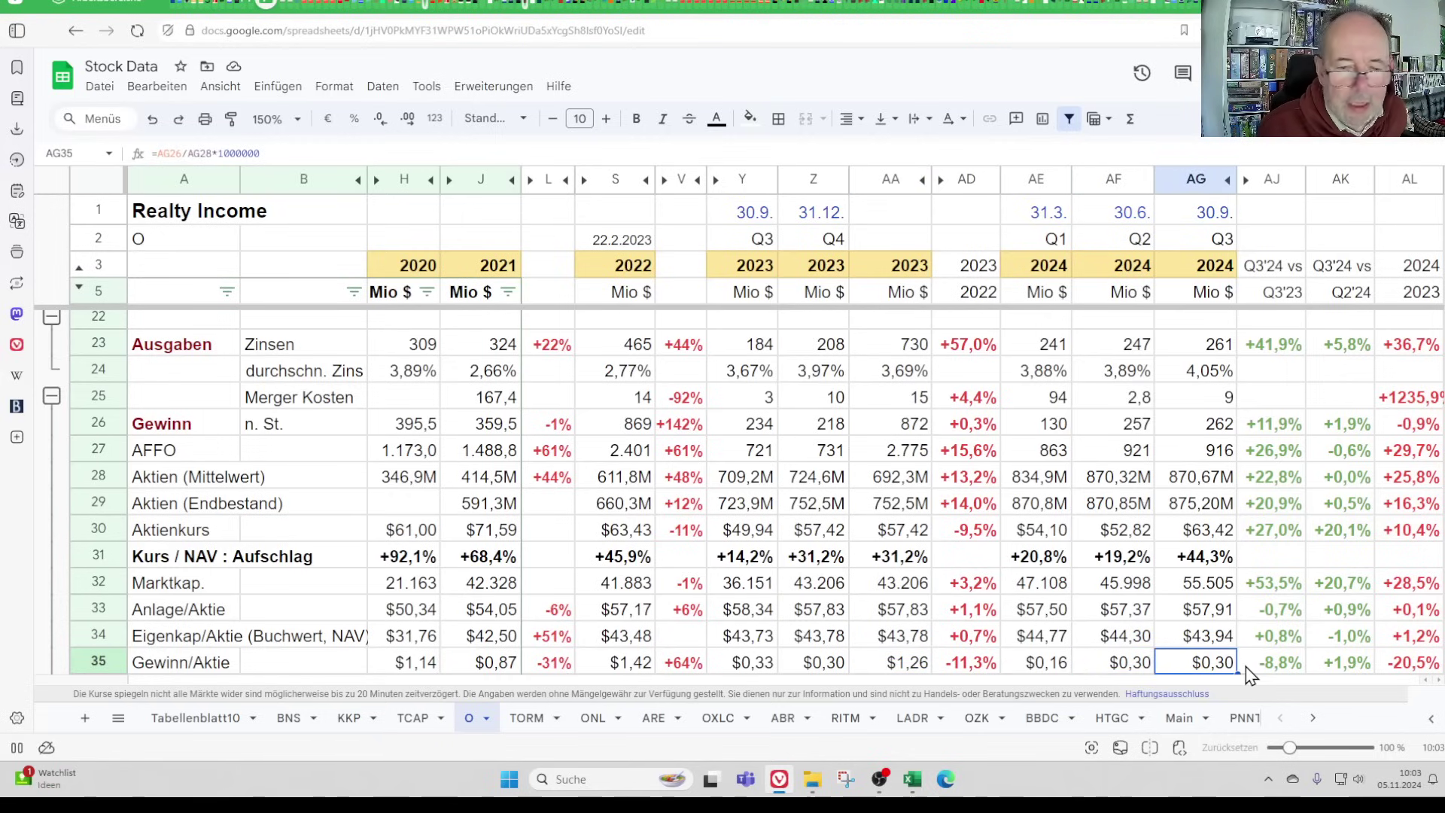
{"action": "key", "text": "Up"}
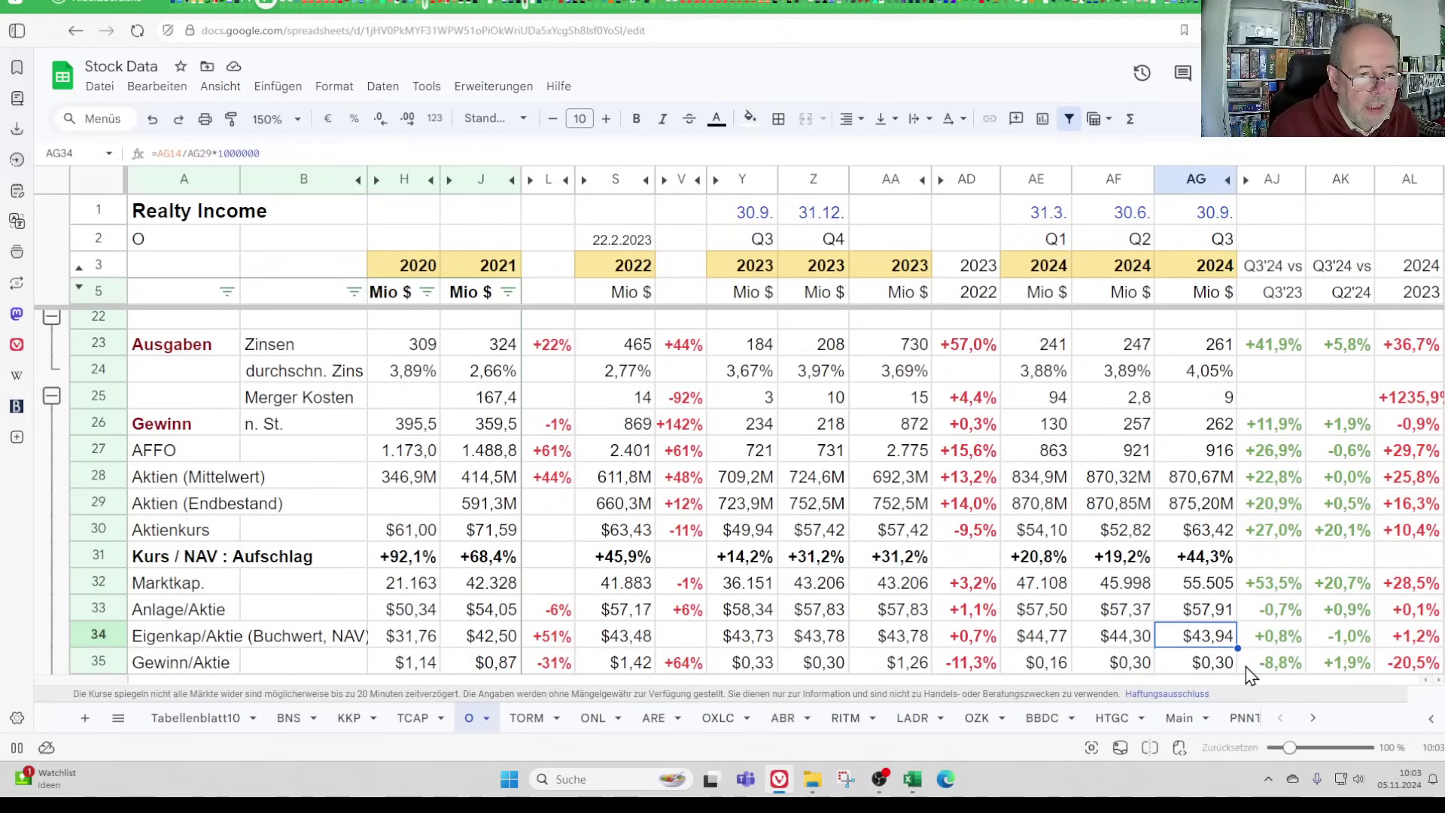
{"action": "key", "text": "Down"}
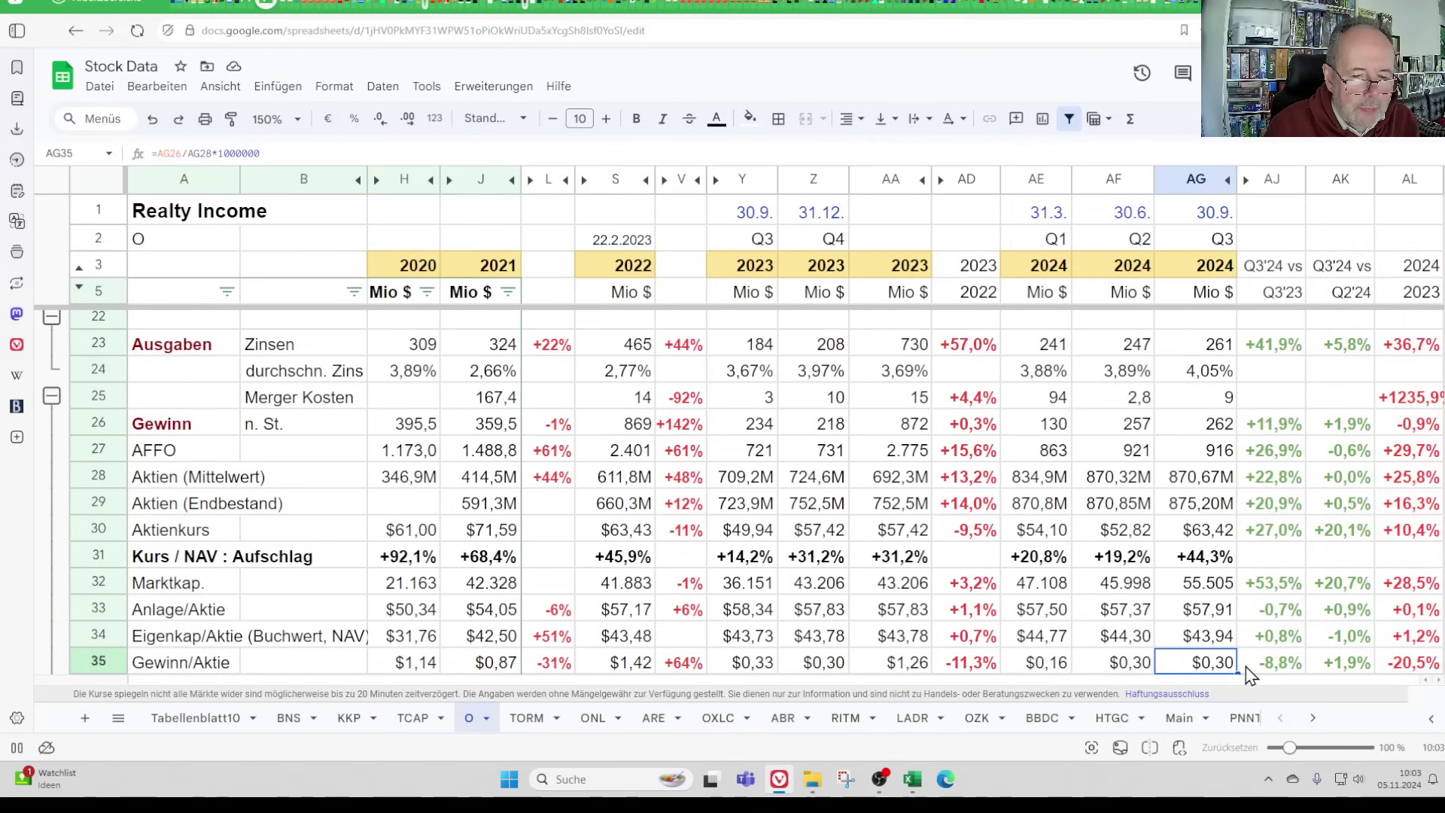
Review the Q3 2024 AFFO per share in row 36 and the dividend in row 37, comparing the dividend with Q1 2024
{"action": "key", "text": "Down"}
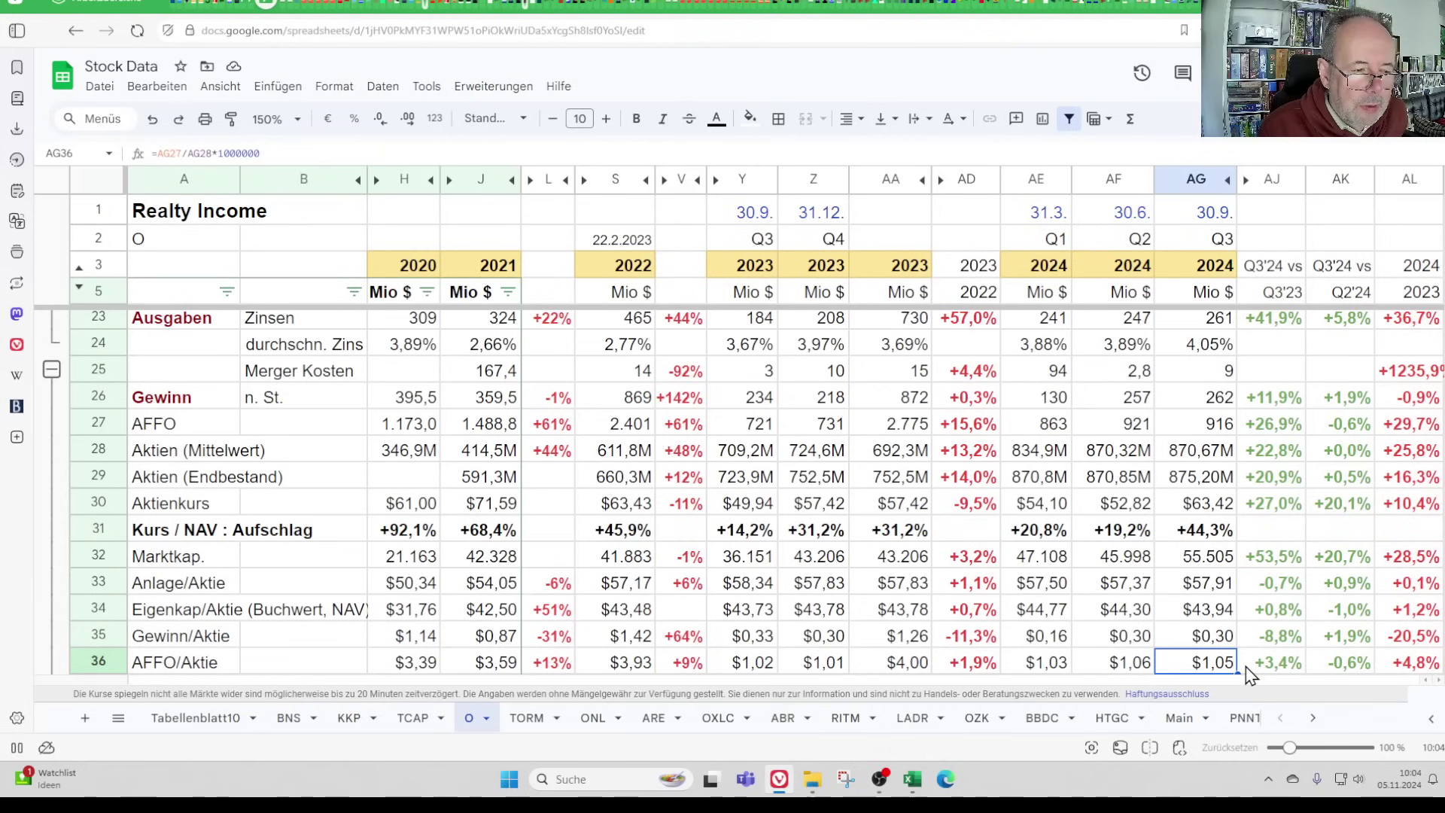
{"action": "key", "text": "Down"}
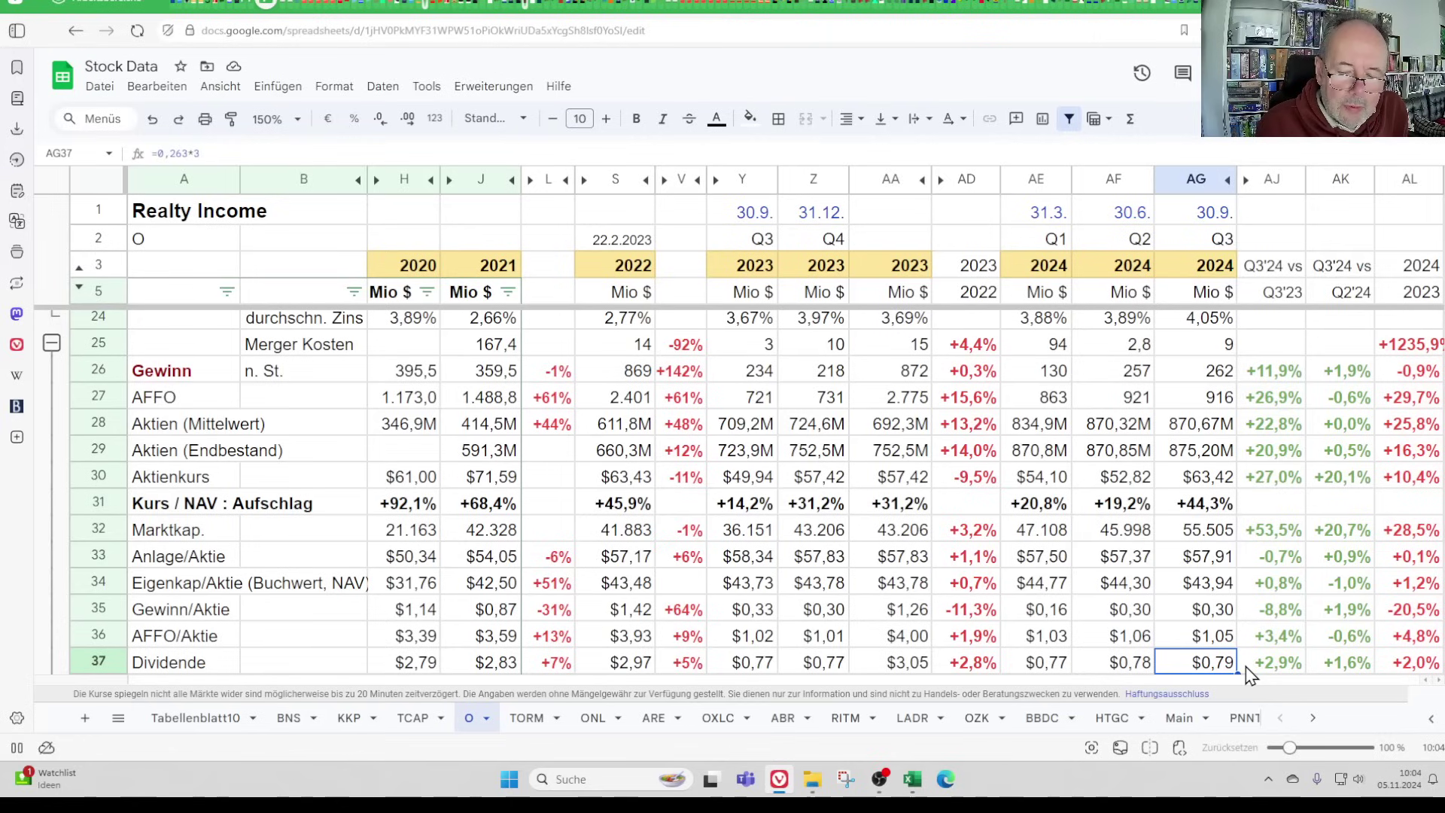
{"action": "key", "text": "Left"}
{"action": "key", "text": "Left"}
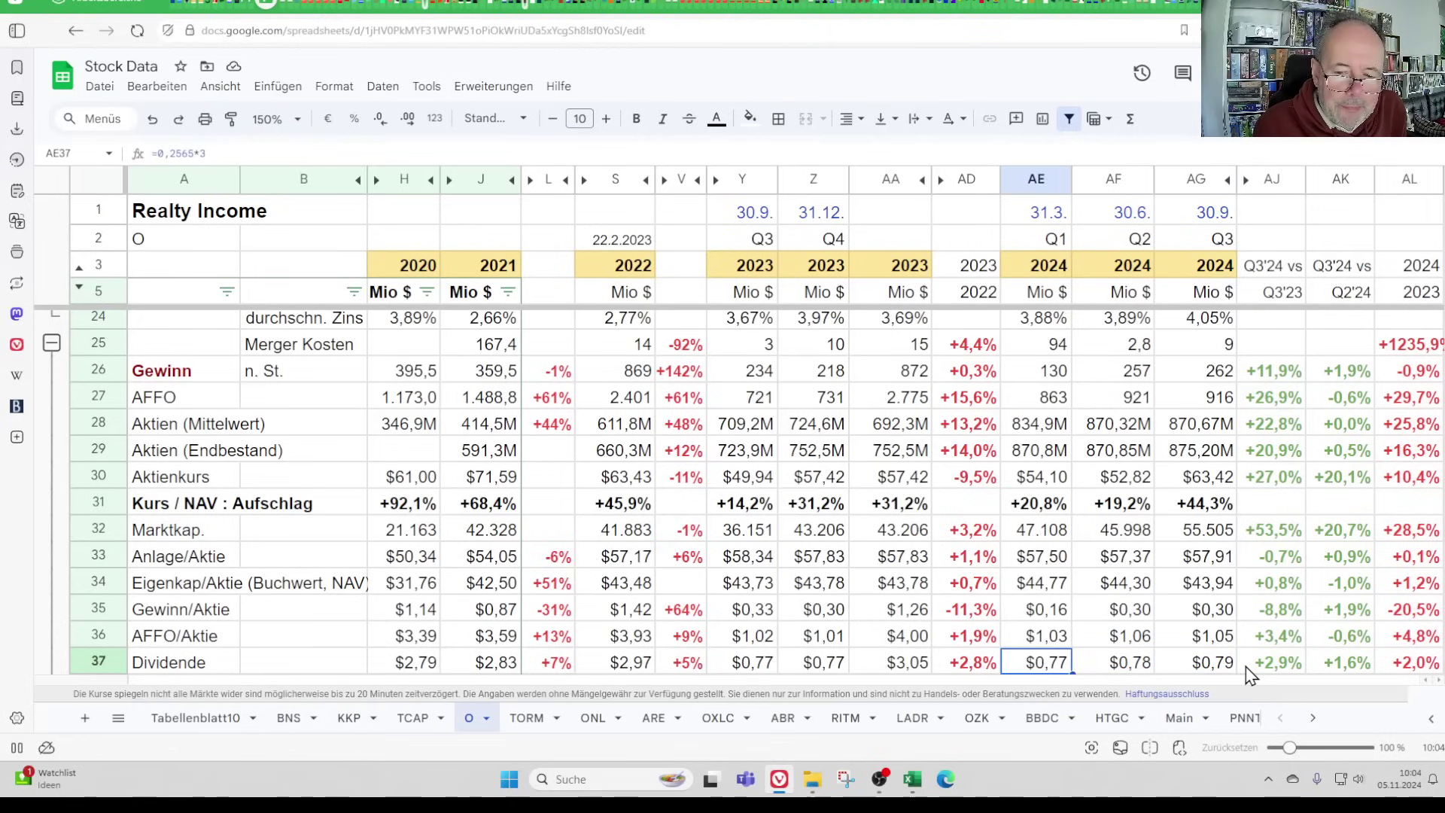
{"action": "key", "text": "Right"}
{"action": "key", "text": "Right"}
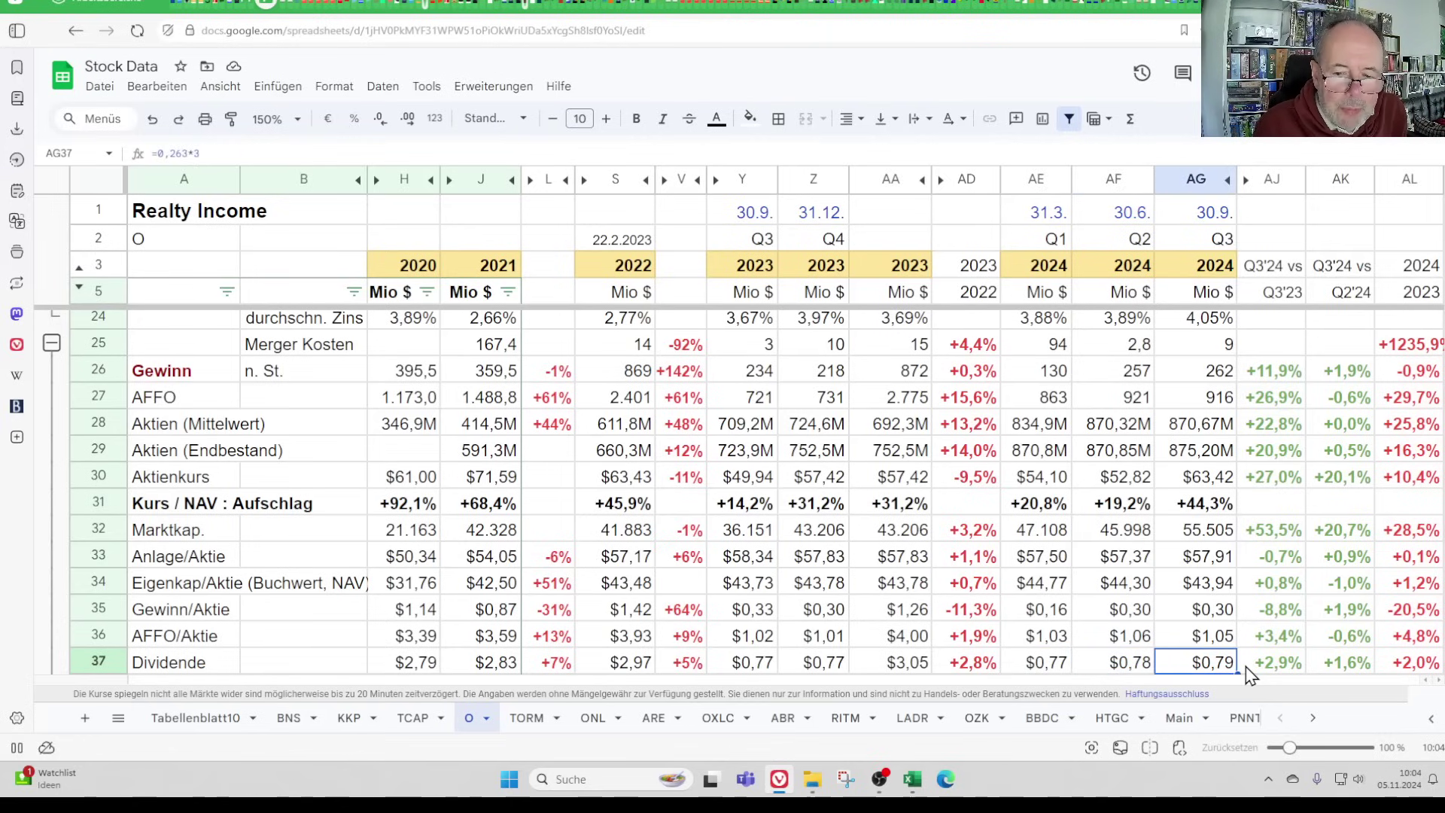
Compare the Q1, Q2 and Q3 2024 dividends in row 37 repeatedly, including the monthly amounts in their formulas
{"action": "key", "text": "Left"}
{"action": "key", "text": "Left"}
{"action": "key", "text": "Right"}
{"action": "key", "text": "Right"}
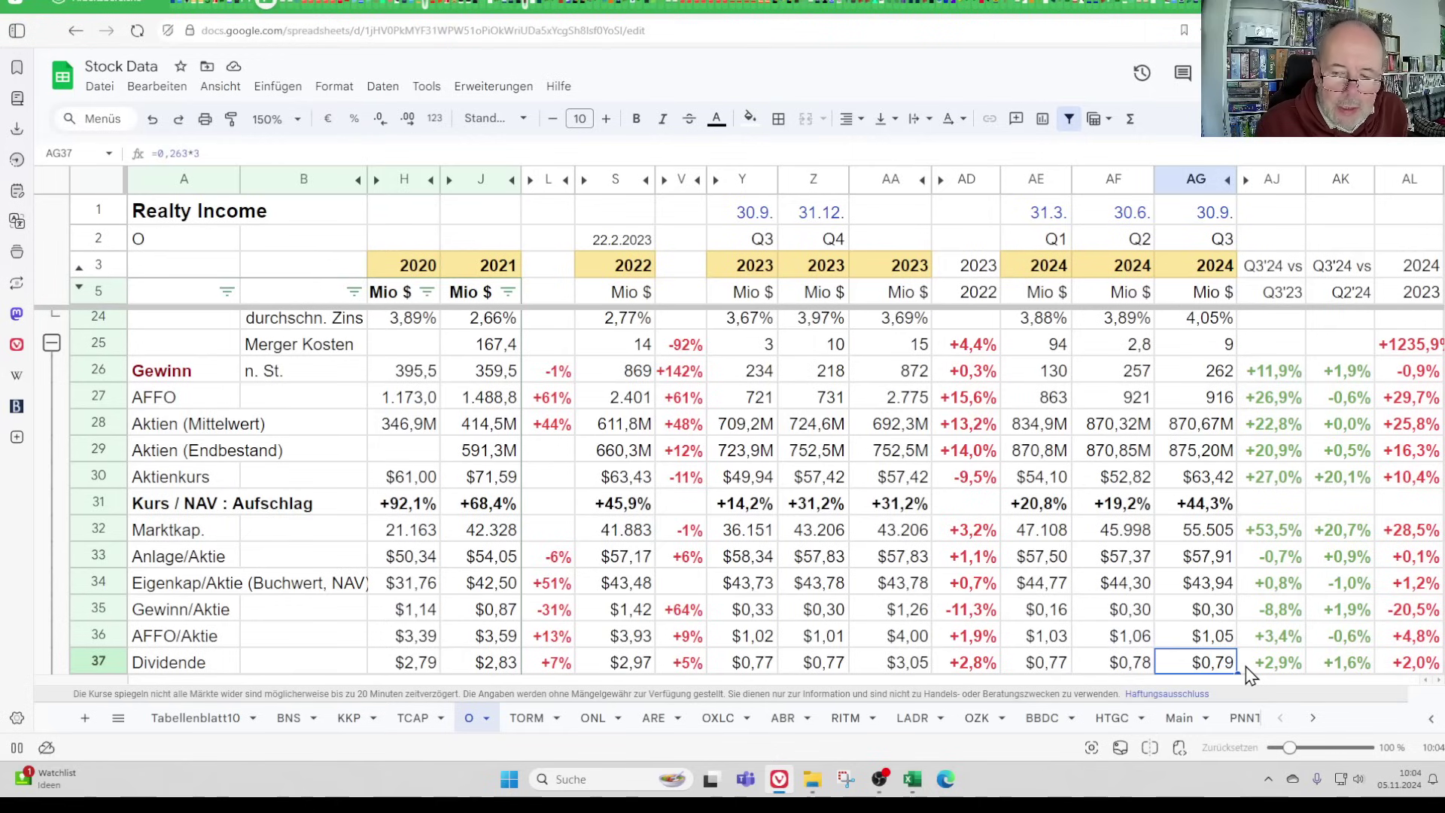
{"action": "key", "text": "Left"}
{"action": "key", "text": "Left"}
{"action": "key", "text": "Right"}
{"action": "key", "text": "Right"}
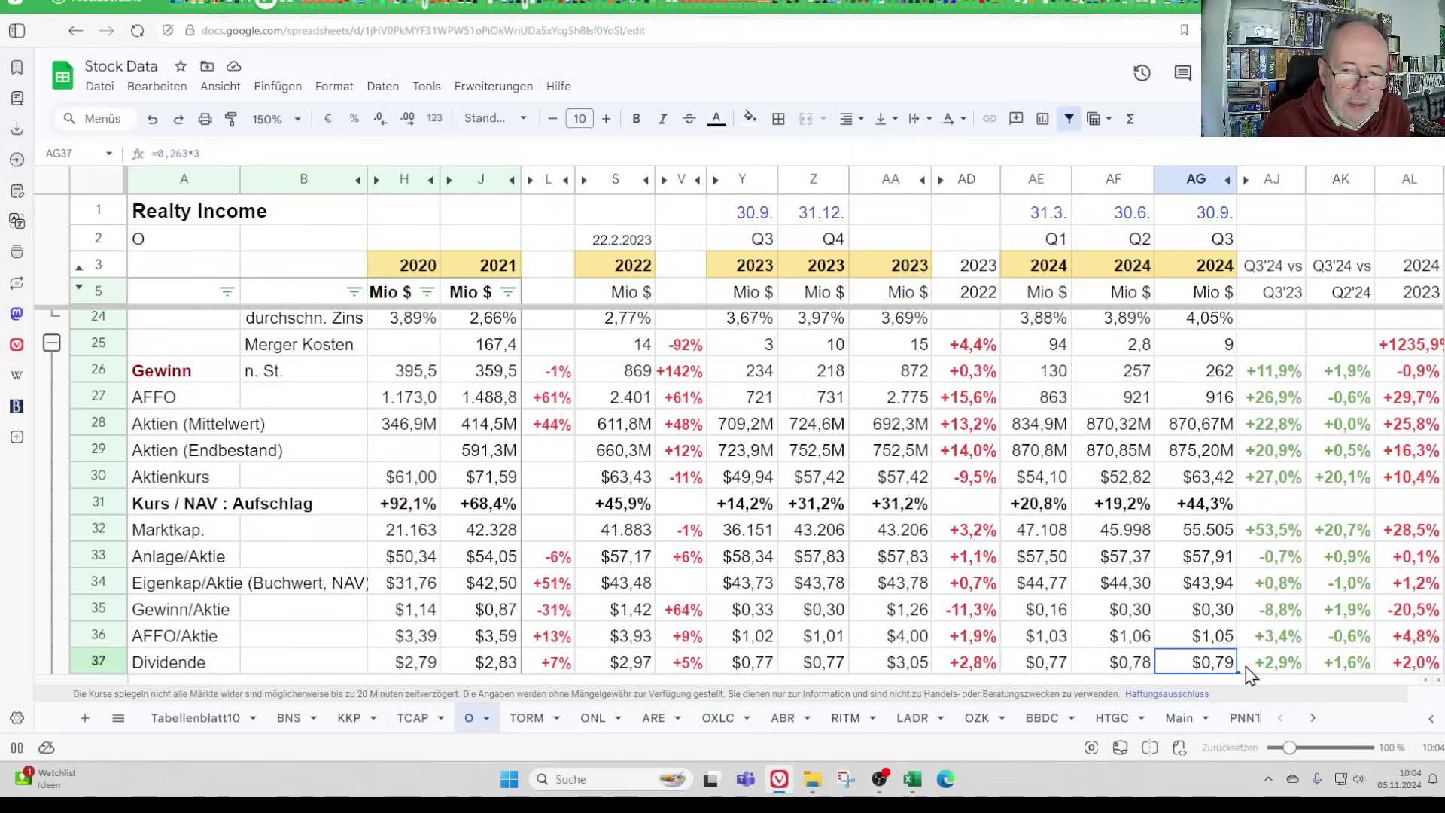
{"action": "key", "text": "Left"}
{"action": "key", "text": "Left"}
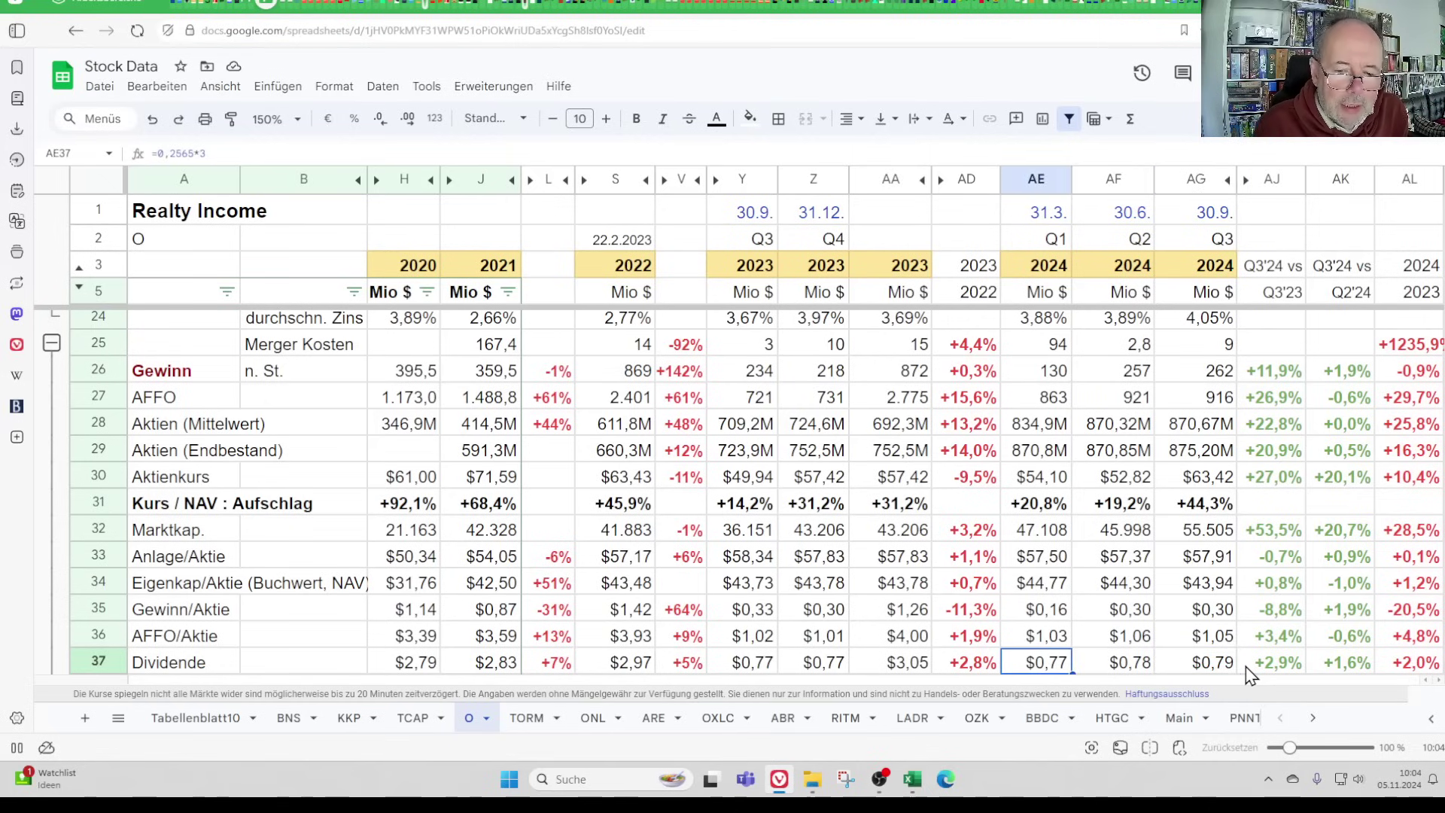
{"action": "key", "text": "Right"}
{"action": "key", "text": "Right"}
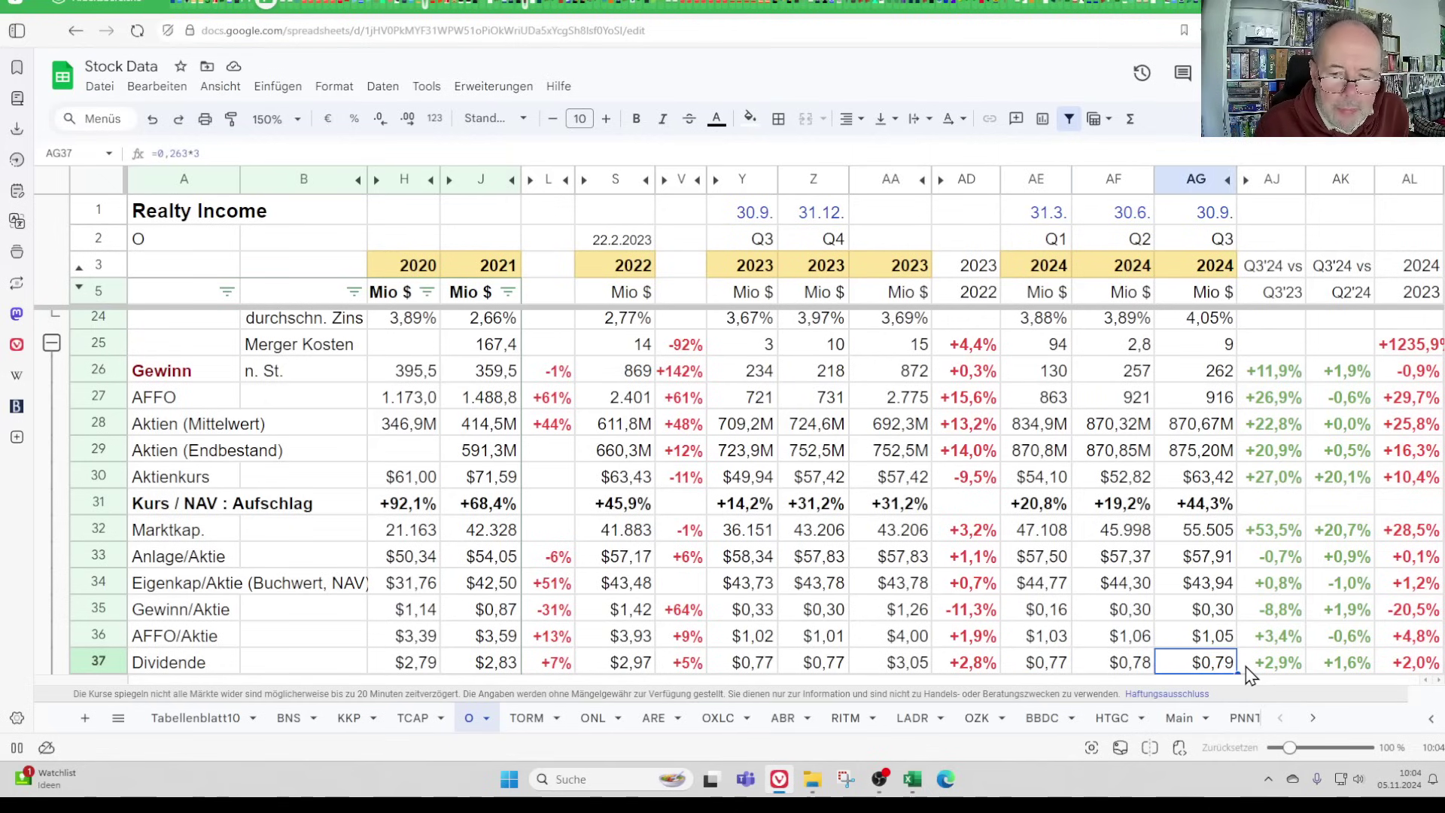
Check the dividend's Q3 2024 versus Q3 2023 change in column AJ and return to the Q3 2024 dividend
{"action": "key", "text": "Right"}
{"action": "key", "text": "Right"}
{"action": "key", "text": "Right"}
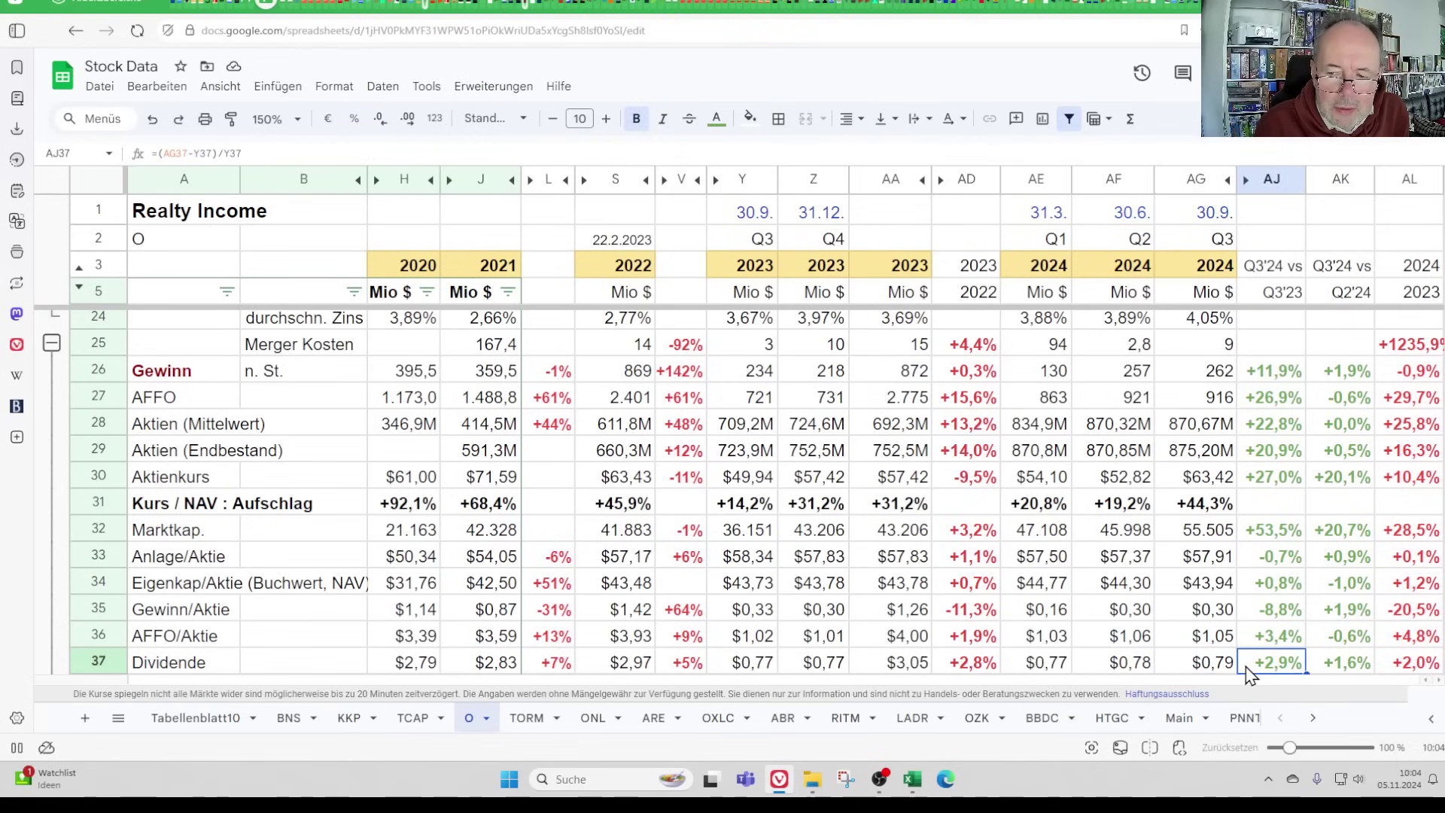
{"action": "key", "text": "Left"}
{"action": "key", "text": "Left"}
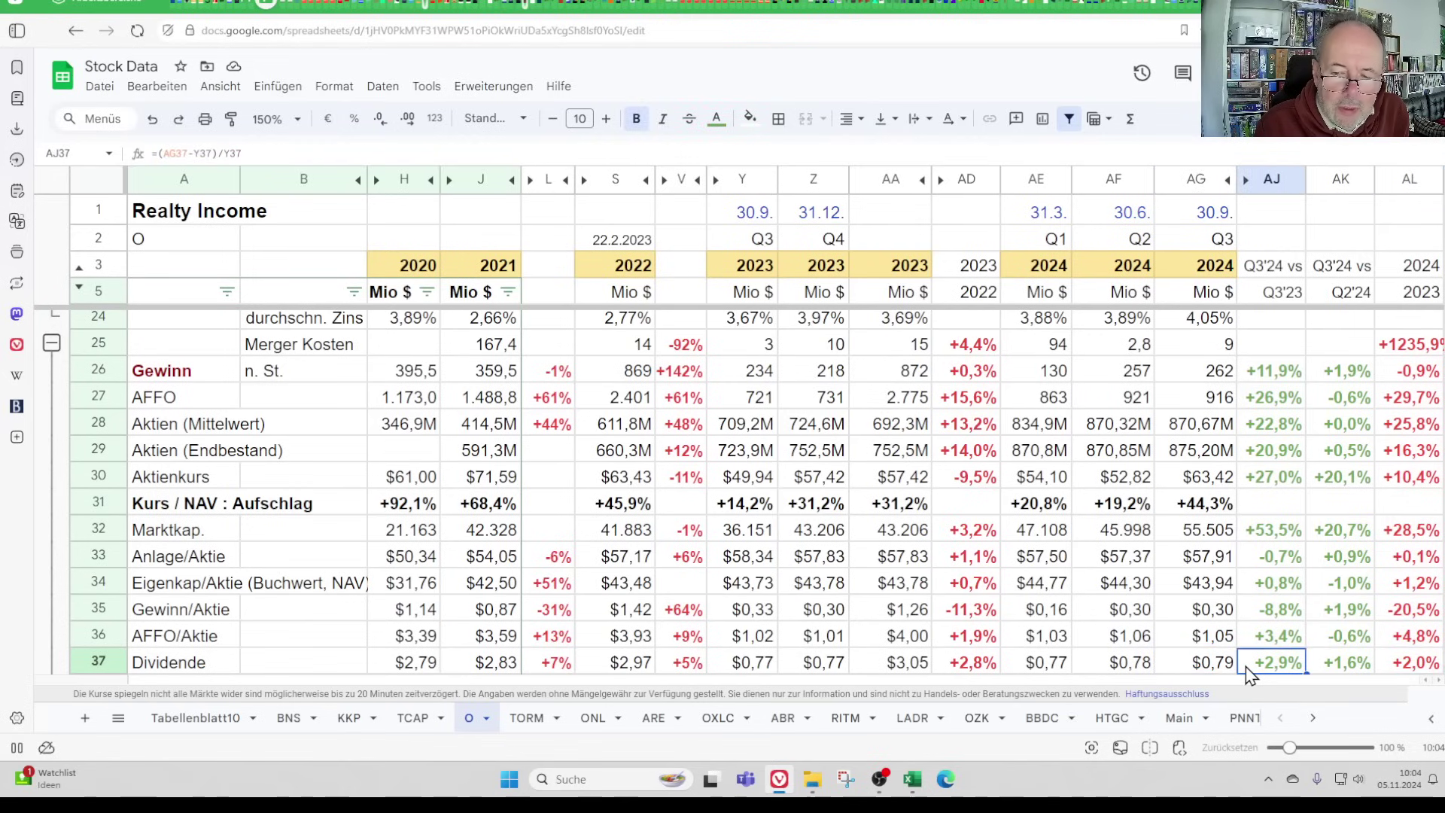
{"action": "key", "text": "Left"}
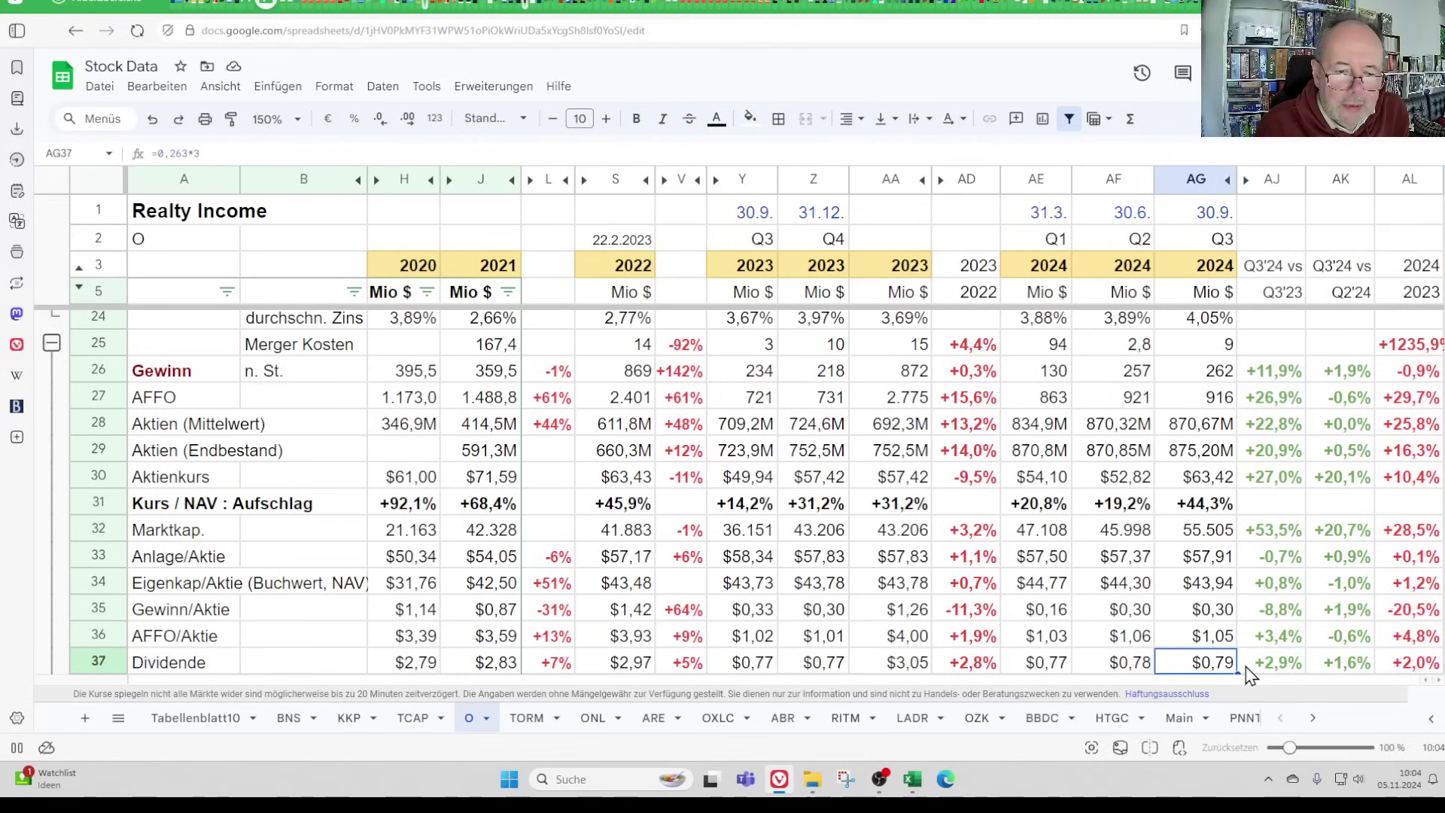
Trace the dividend in row 37 back to Q3 2023 and compare its formula with the Q4 2023 one
{"action": "key", "text": "Left"}
{"action": "key", "text": "Left"}
{"action": "key", "text": "Left"}
{"action": "key", "text": "Left"}
{"action": "key", "text": "Left"}
{"action": "key", "text": "Left"}
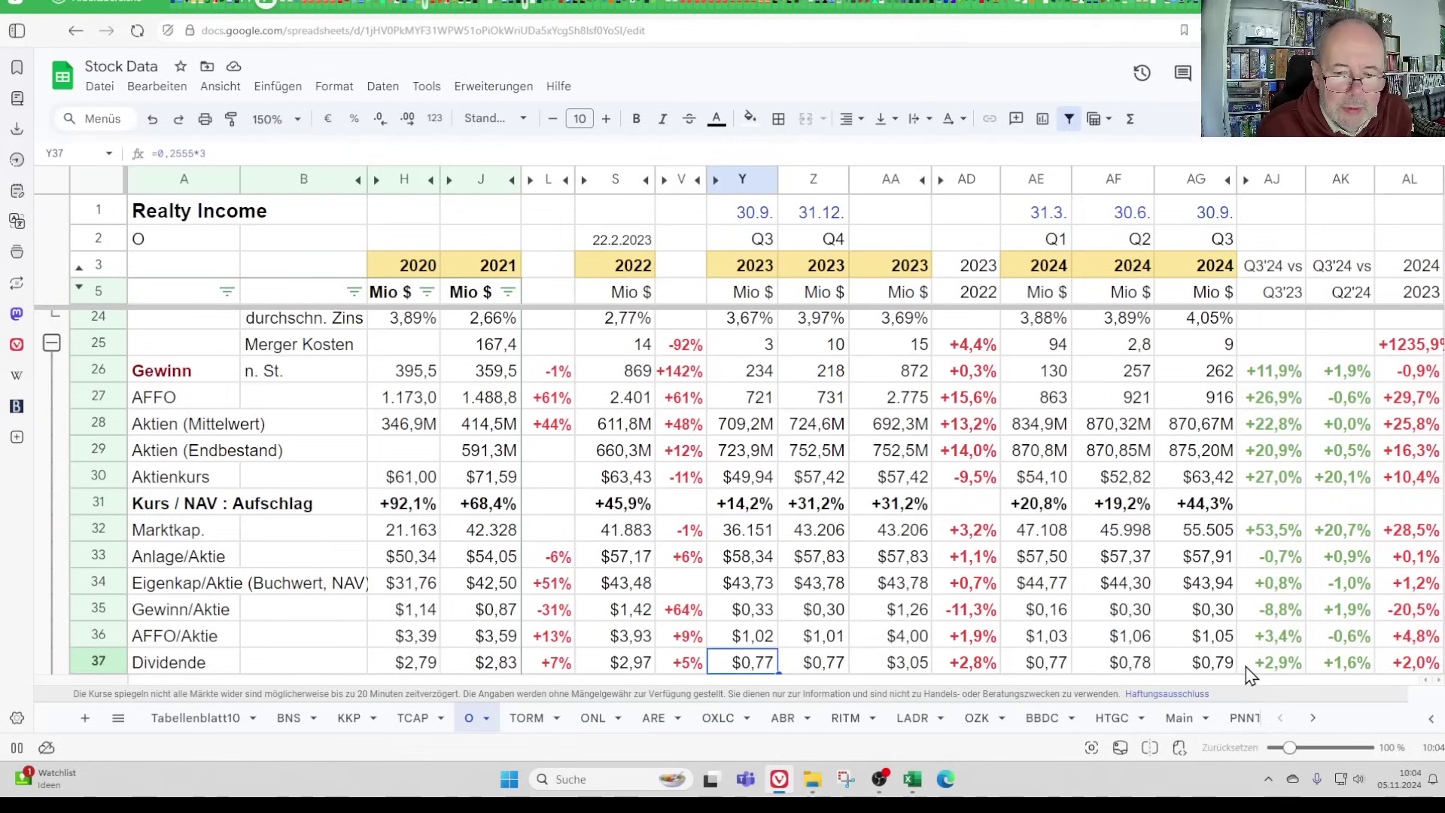
{"action": "key", "text": "Right"}
{"action": "key", "text": "Right"}
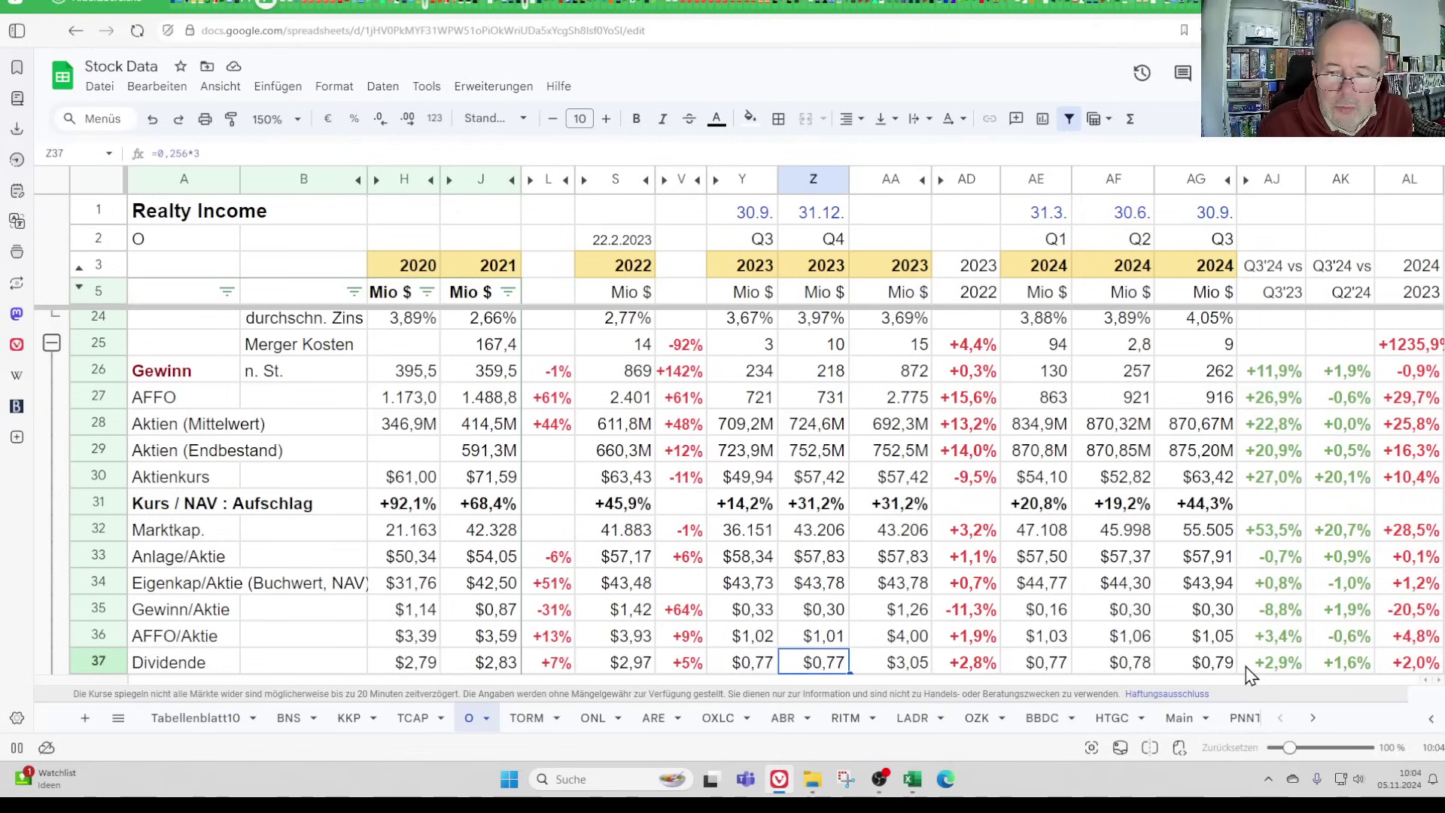
{"action": "key", "text": "Left"}
{"action": "key", "text": "Left"}
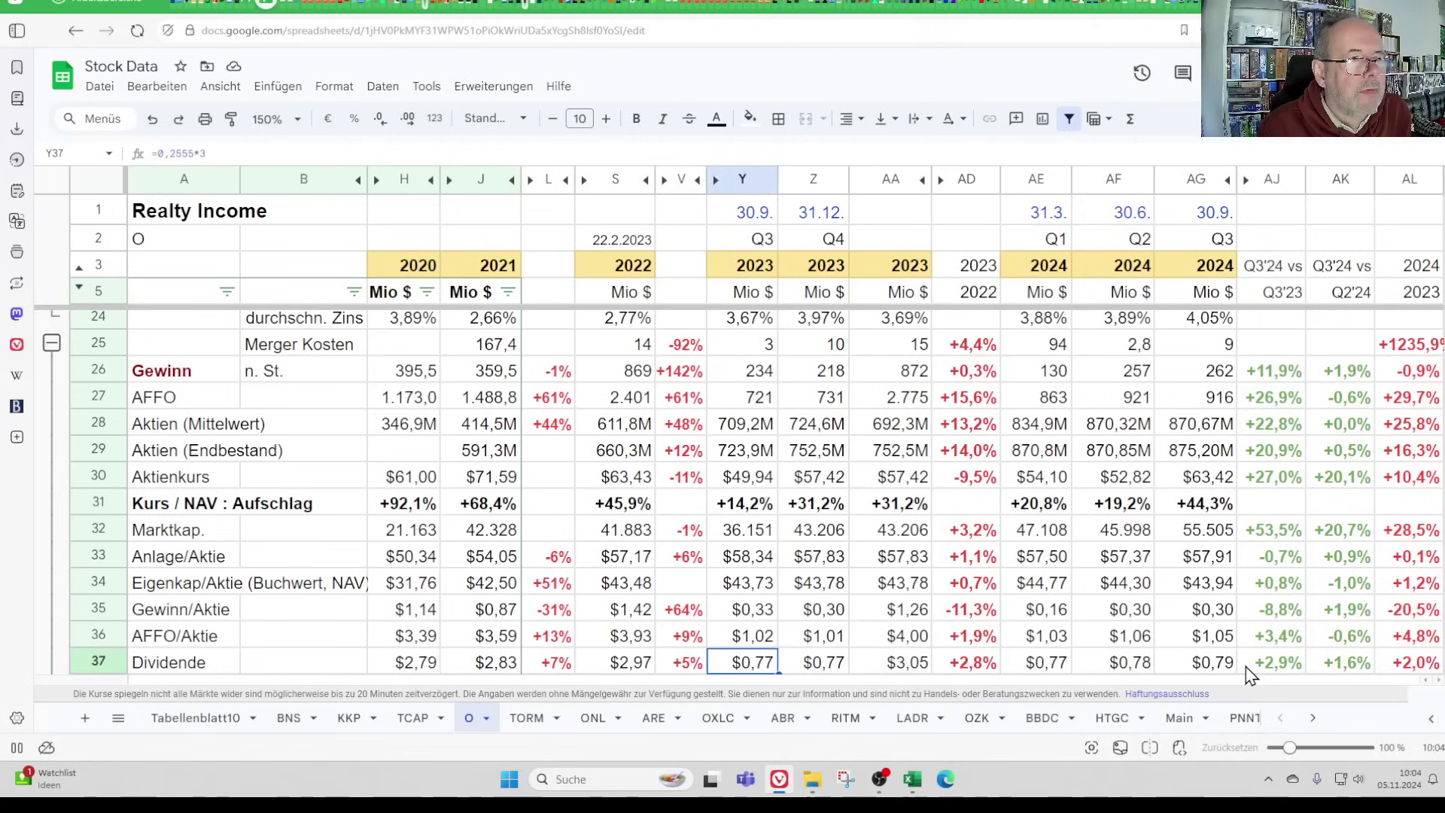
Follow the dividend forward from Q3 2023 to Q3 2024 and compare it with the Q2 2024 dividend
{"action": "key", "text": "Right"}
{"action": "key", "text": "Right"}
{"action": "key", "text": "Right"}
{"action": "key", "text": "Right"}
{"action": "key", "text": "Right"}
{"action": "key", "text": "Right"}
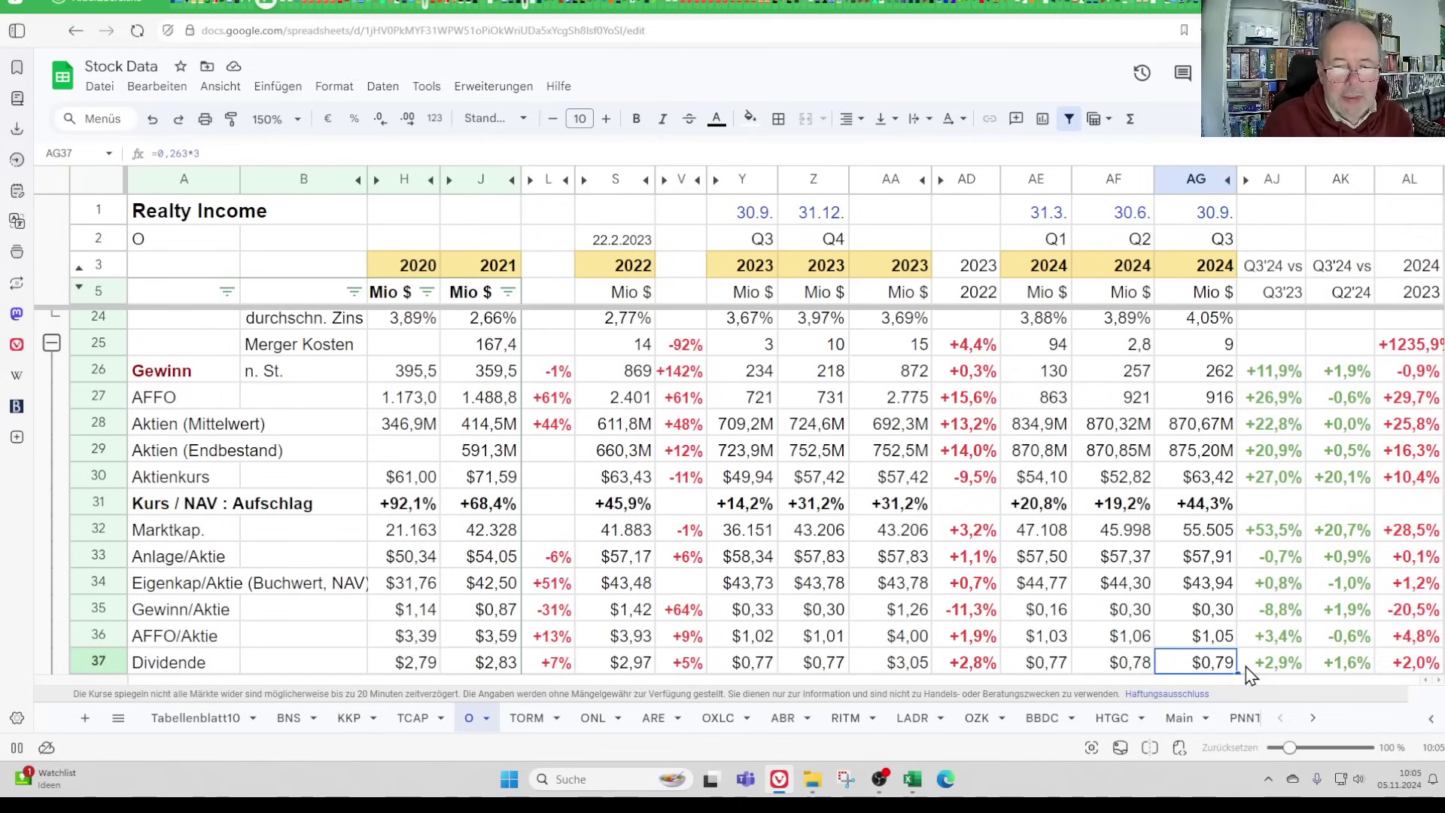
{"action": "key", "text": "Left"}
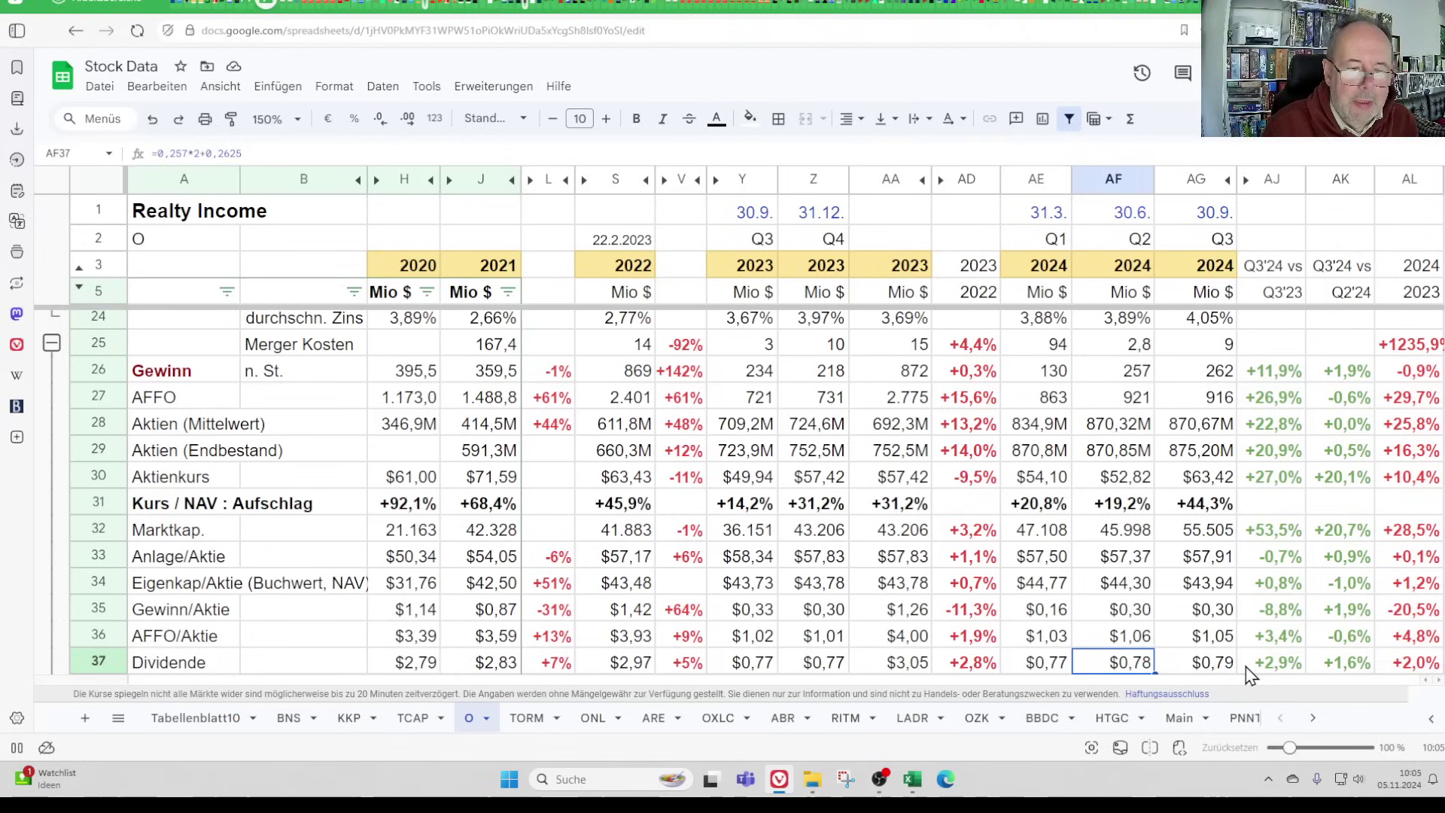
{"action": "key", "text": "Right"}
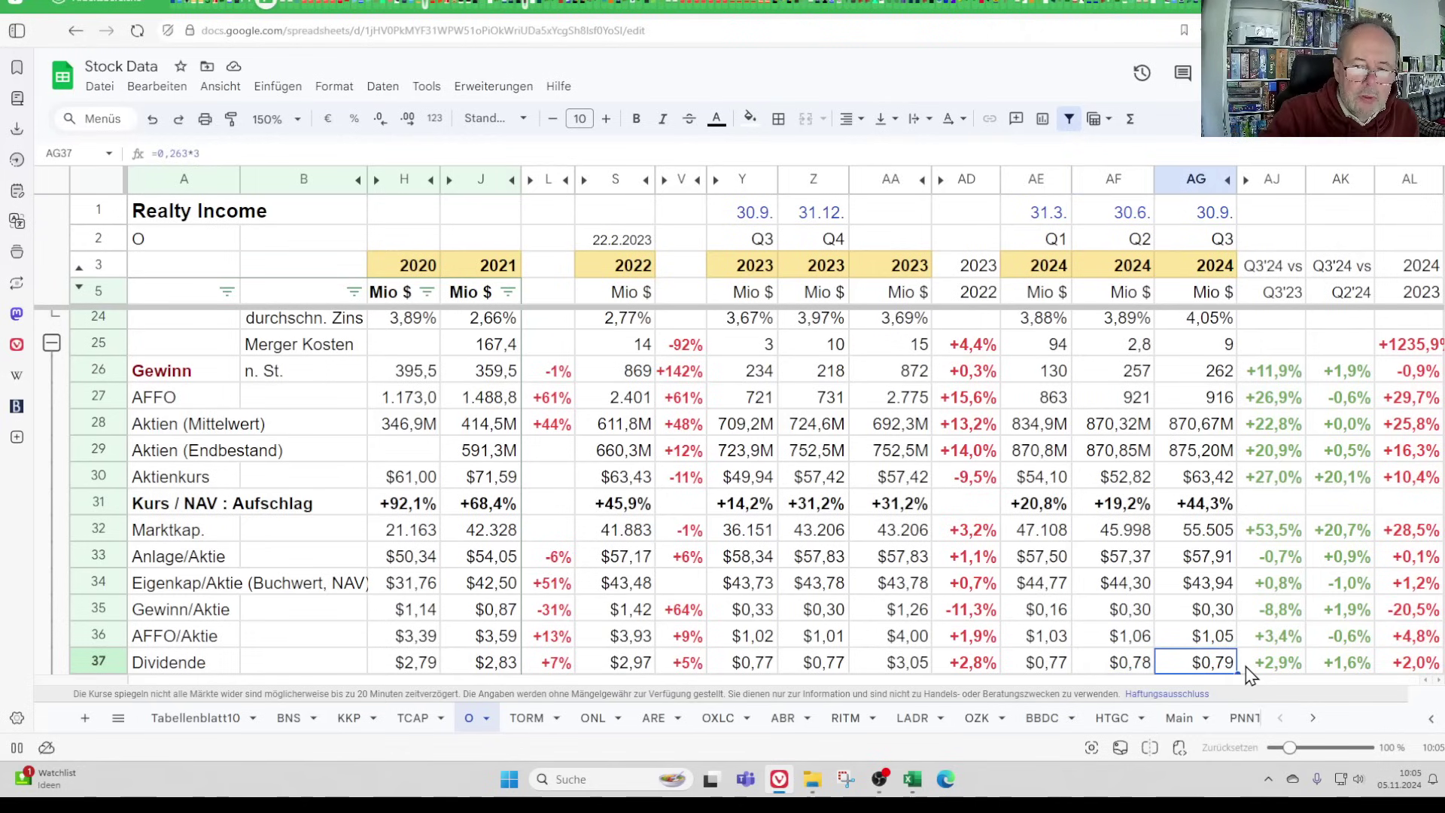
View the Q3 2024 dividend-to-AFFO payout ratio in row 38 and trace it back through Q2 2024 to Q3 2023
{"action": "key", "text": "Down"}
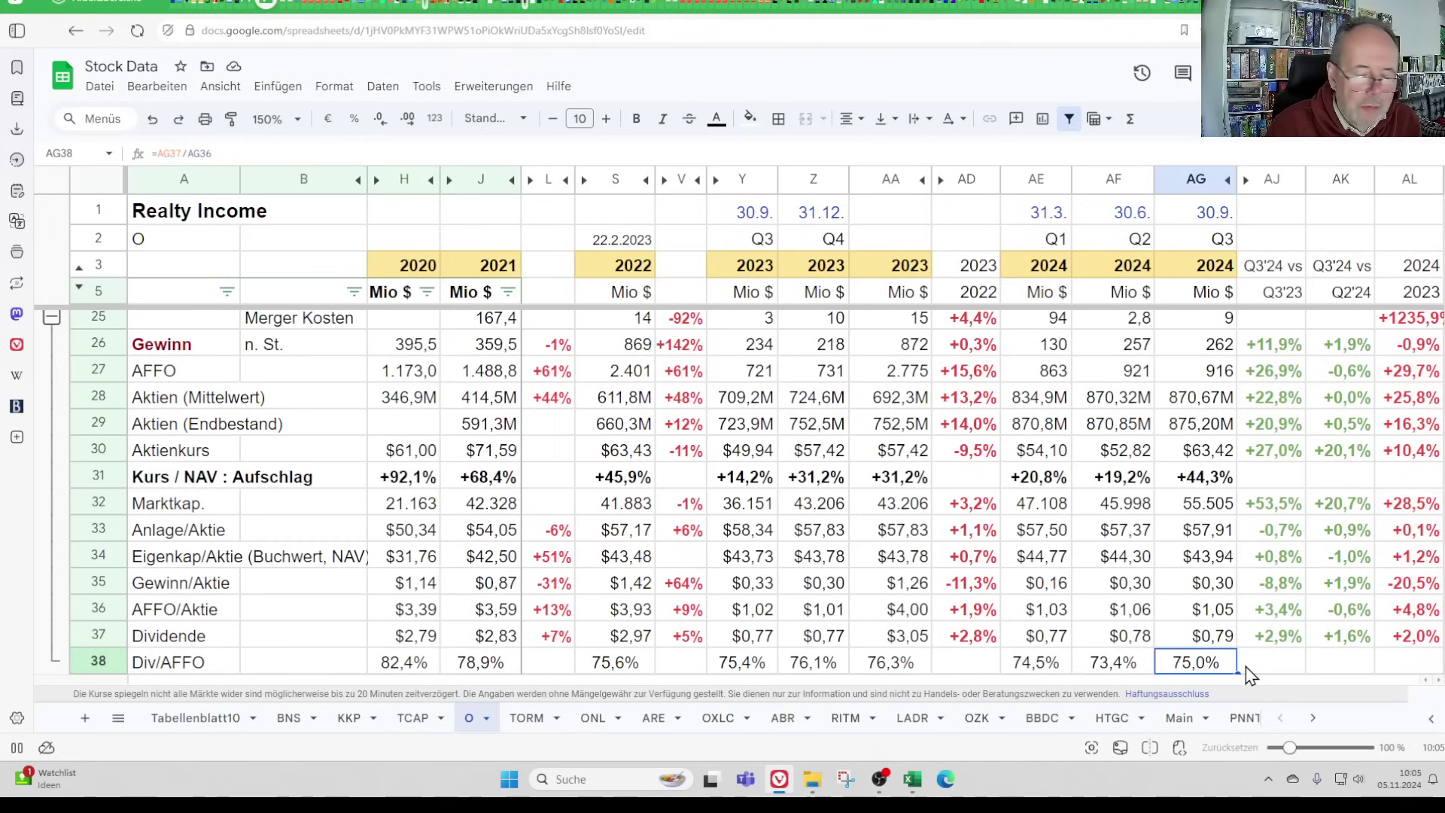
{"action": "key", "text": "Left"}
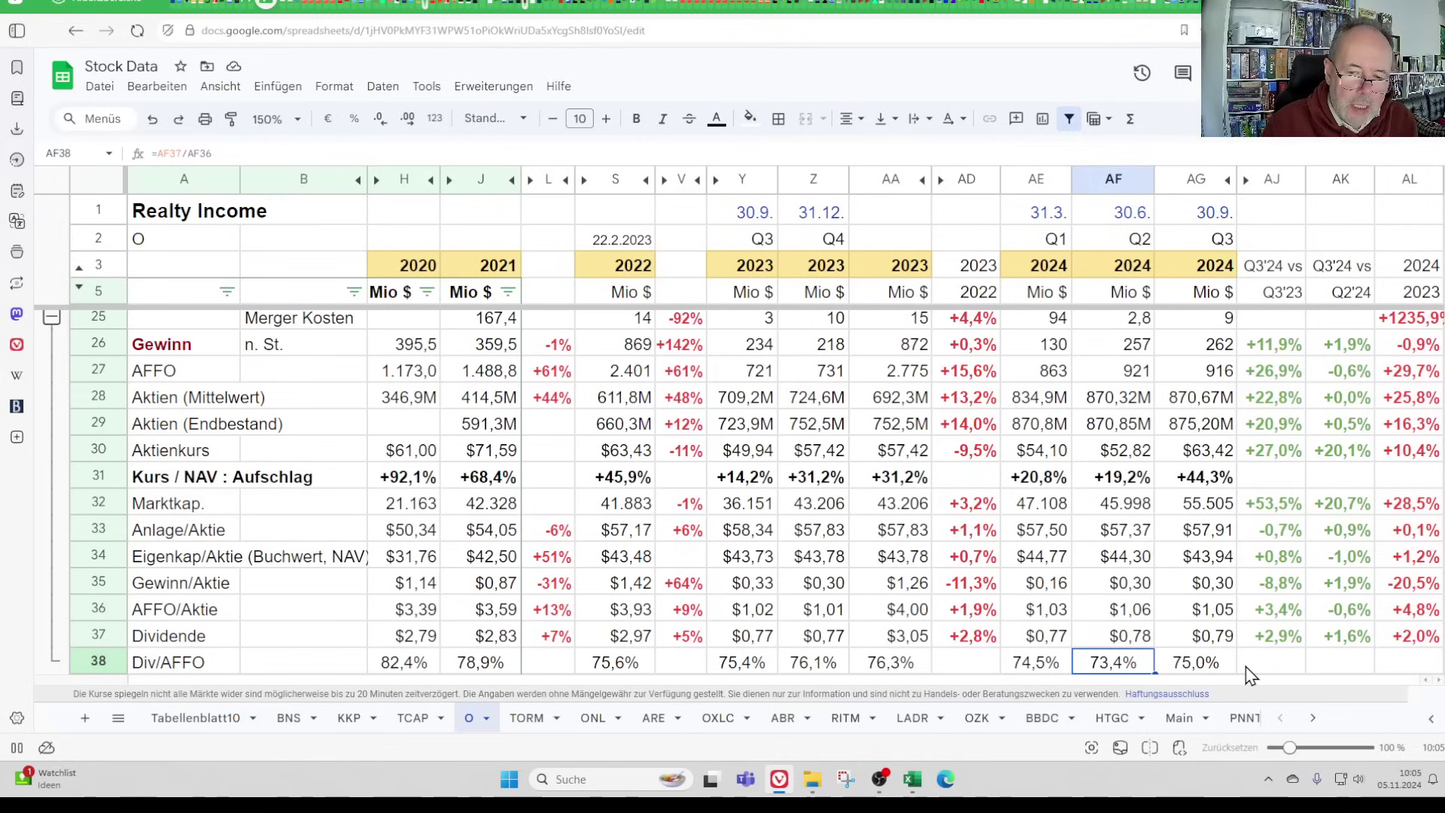
{"action": "key", "text": "Left"}
{"action": "key", "text": "Left"}
{"action": "key", "text": "Left"}
{"action": "key", "text": "Left"}
{"action": "key", "text": "Left"}
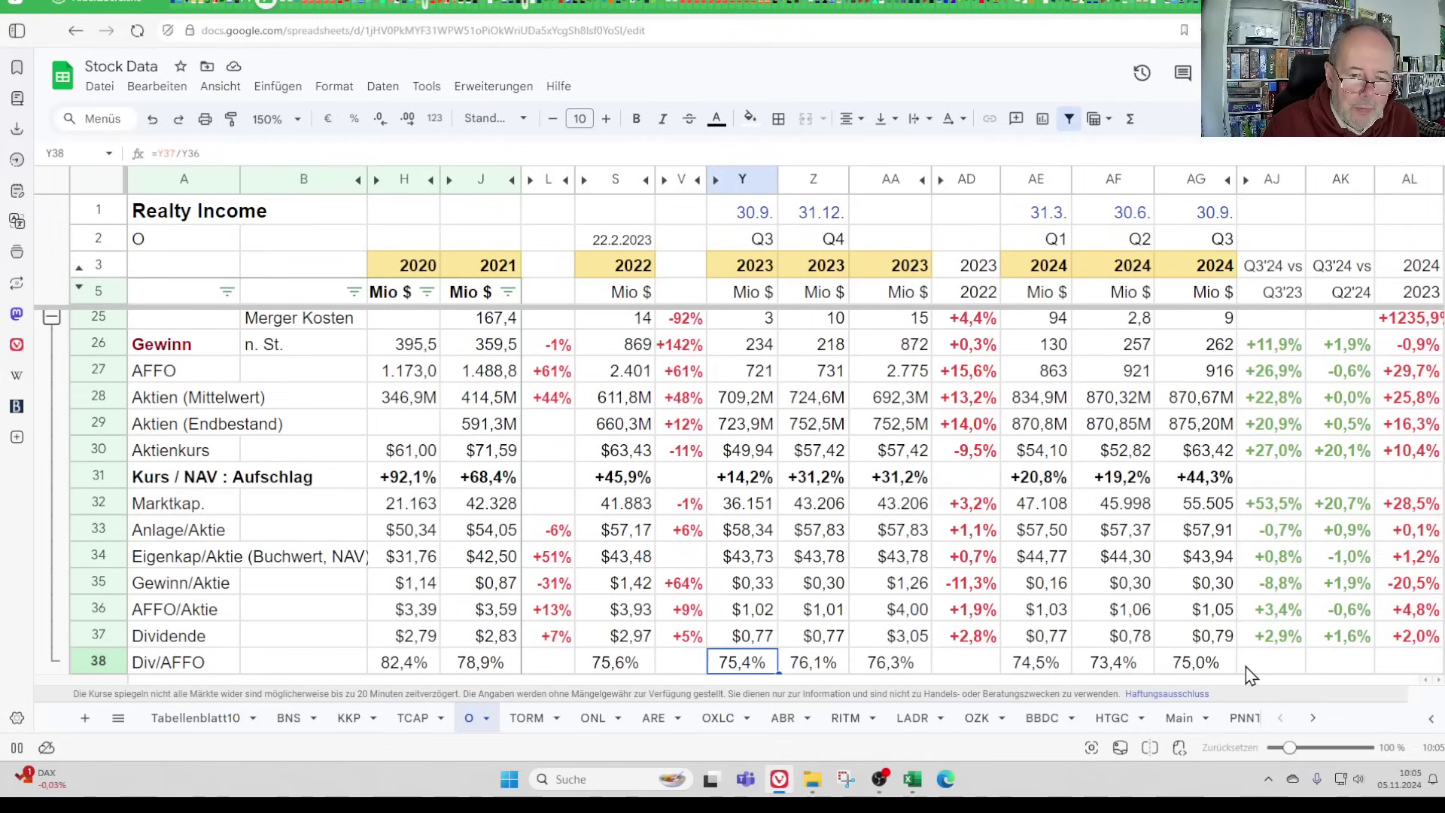
Look further back along the payout ratio in row 38 past the 2022 figure toward 2021
{"action": "key", "text": "Right"}
{"action": "key", "text": "Left"}
{"action": "key", "text": "Left"}
{"action": "key", "text": "Left"}
{"action": "key", "text": "Left"}
{"action": "key", "text": "Left"}
{"action": "key", "text": "Left"}
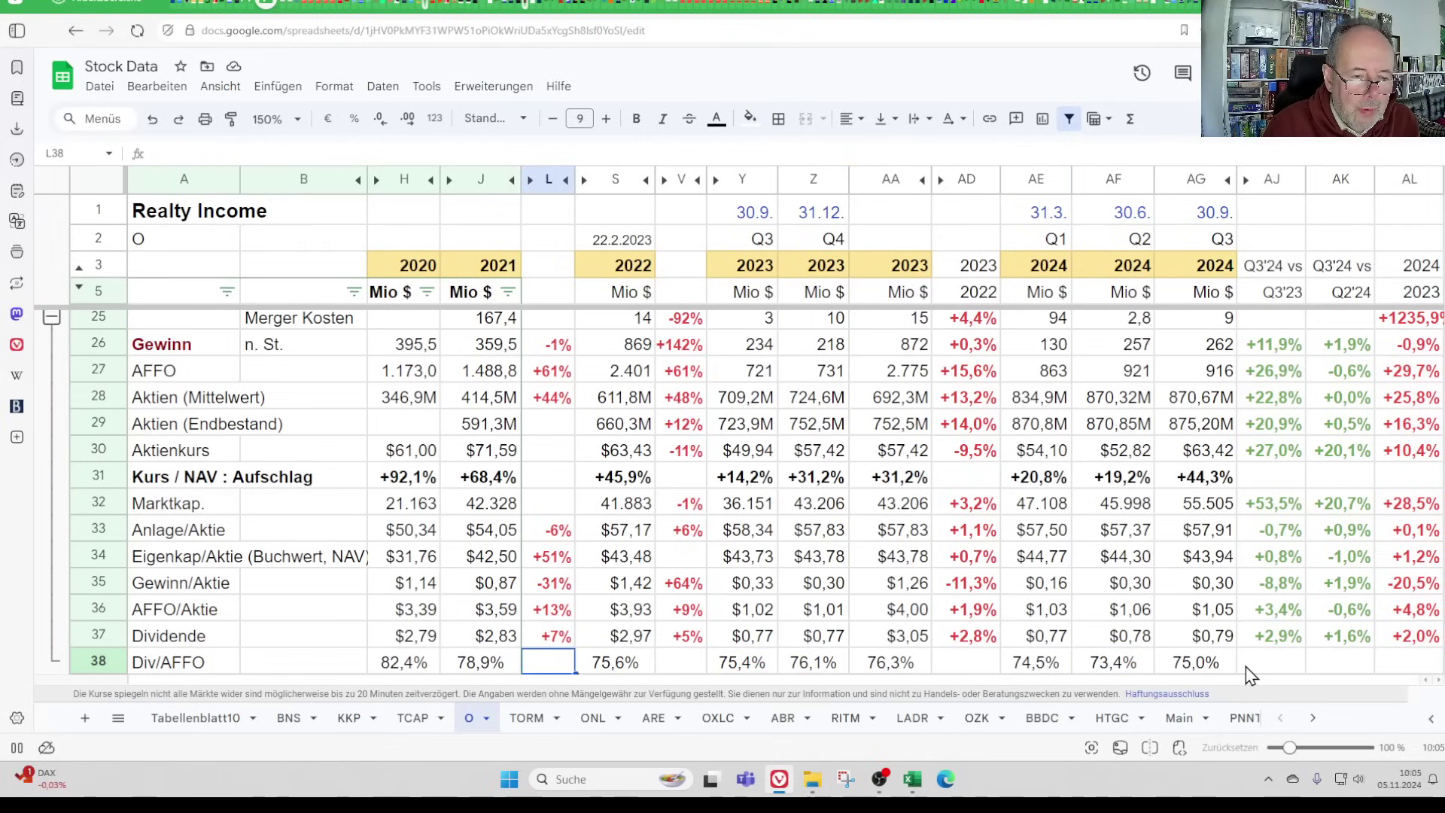
Follow the payout ratio in row 38 forward from 2022 through the 2023 figures to Q3 2024
{"action": "key", "text": "Right"}
{"action": "key", "text": "Right"}
{"action": "key", "text": "Right"}
{"action": "key", "text": "Right"}
{"action": "key", "text": "Right"}
{"action": "key", "text": "Right"}
{"action": "key", "text": "Right"}
{"action": "key", "text": "Right"}
{"action": "key", "text": "Right"}
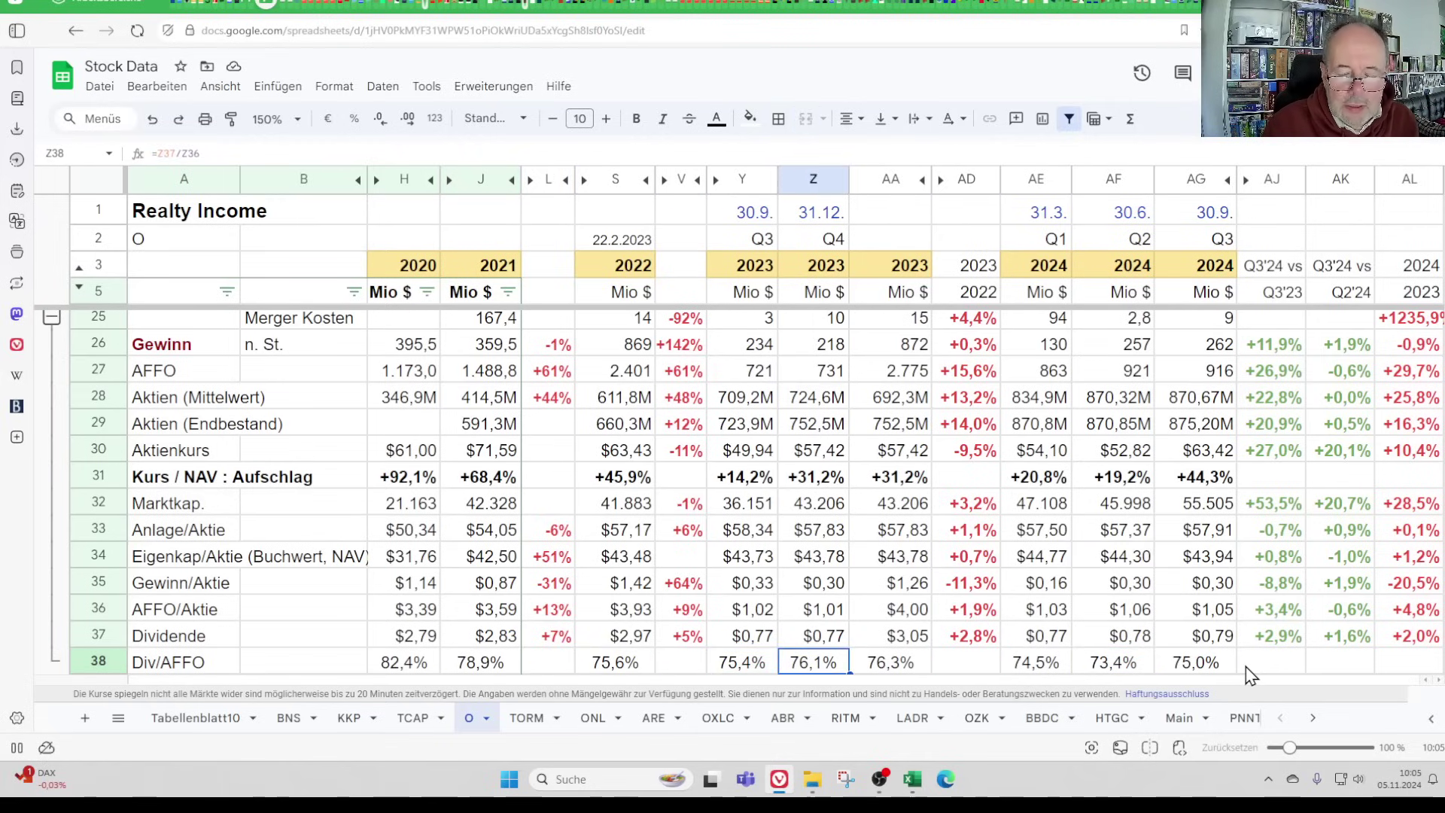
{"action": "key", "text": "Right"}
{"action": "key", "text": "Right"}
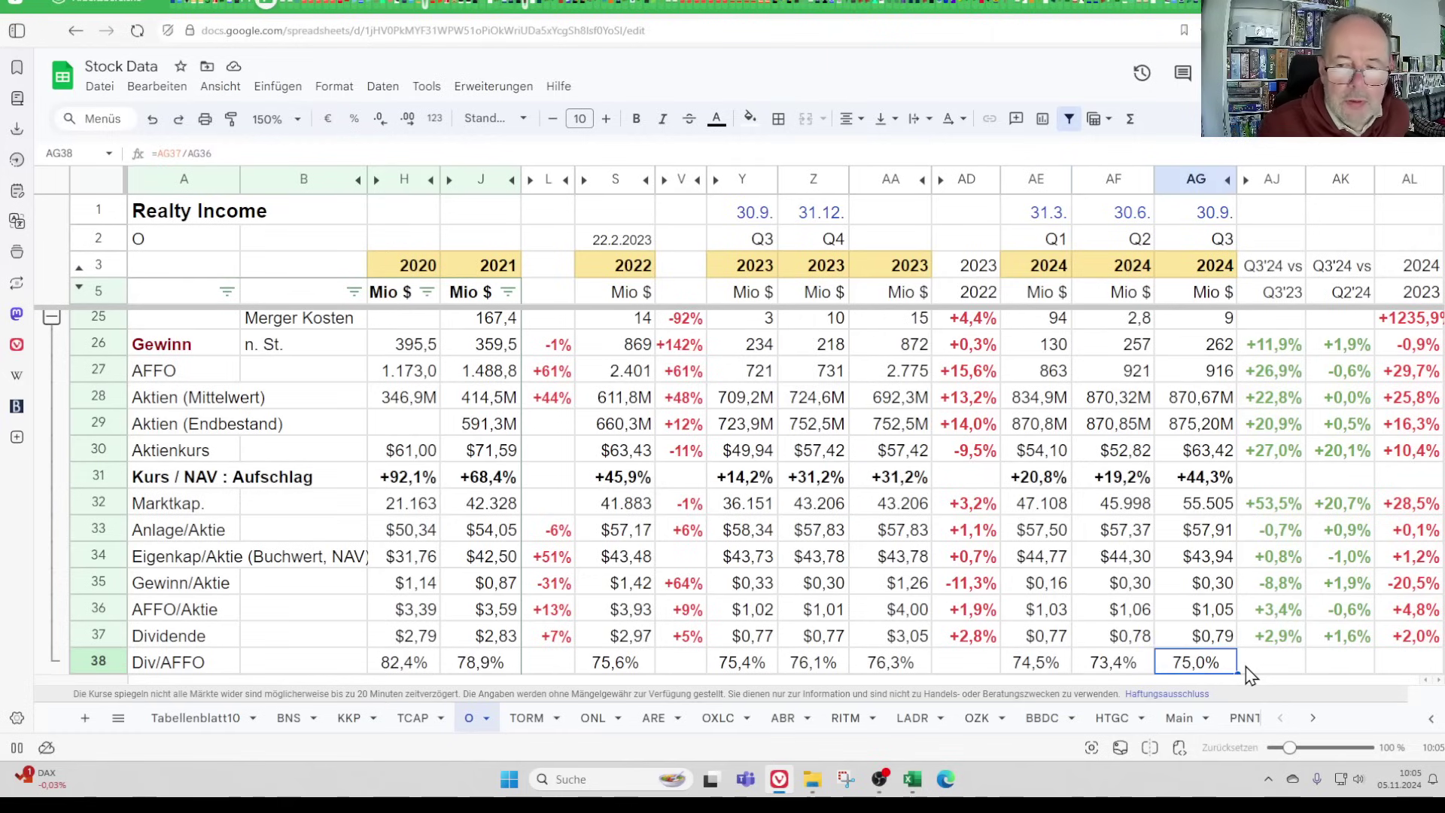
Go back up from the Q3 2024 payout ratio to the dividend in row 37
{"action": "key", "text": "Up"}
{"action": "key", "text": "Up"}
{"action": "key", "text": "Up"}
{"action": "key", "text": "Up"}
{"action": "key", "text": "Up"}
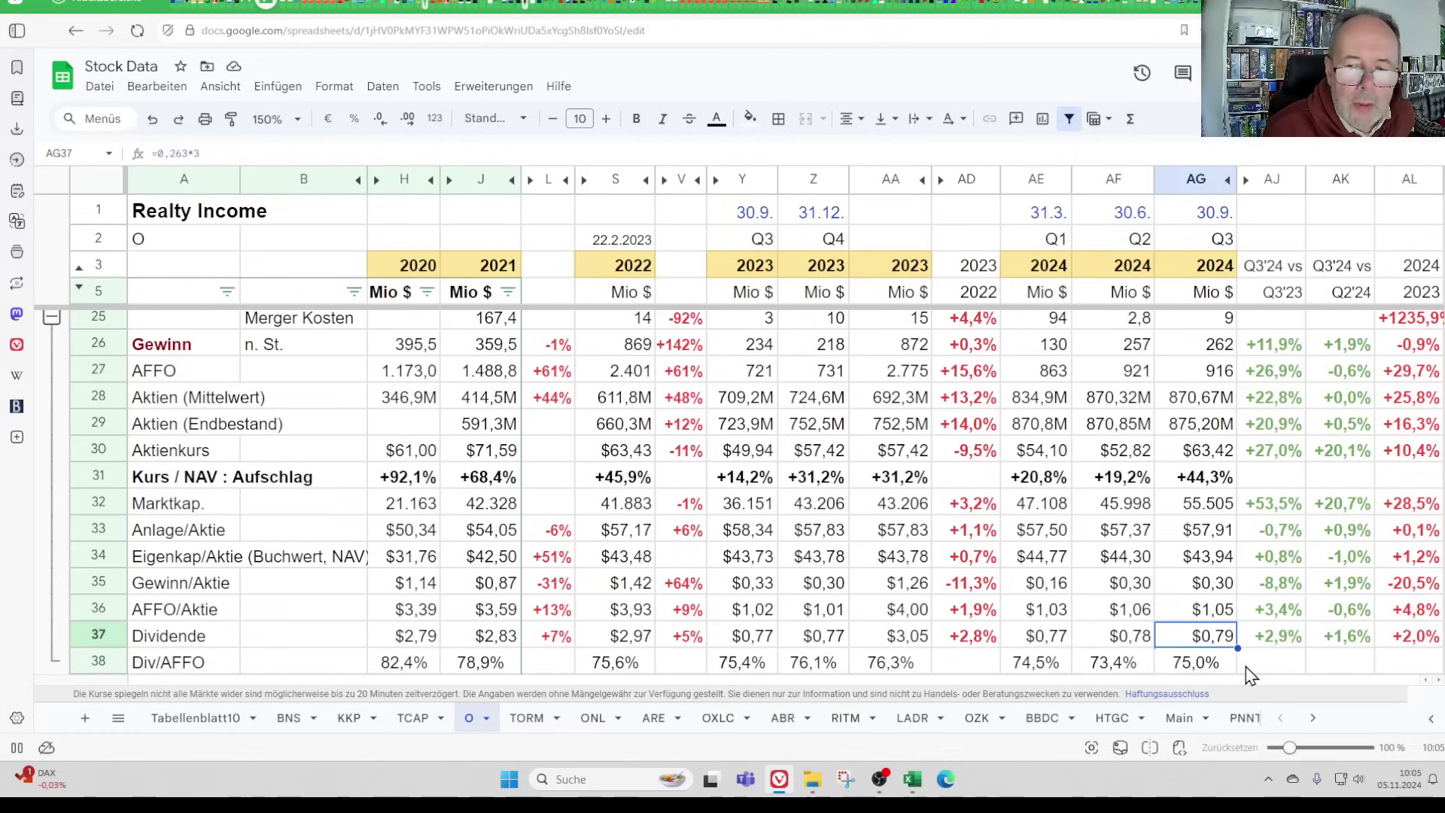
Go back up the Q3 2024 column from the dividend in row 37 to the rental income in row 18
{"action": "key", "text": "Up"}
{"action": "key", "text": "Up"}
{"action": "key", "text": "Up"}
{"action": "key", "text": "Up"}
{"action": "key", "text": "Up"}
{"action": "key", "text": "Up"}
{"action": "key", "text": "Up"}
{"action": "key", "text": "Up"}
{"action": "key", "text": "Up"}
{"action": "key", "text": "Up"}
{"action": "key", "text": "Up"}
{"action": "key", "text": "Up"}
{"action": "key", "text": "Up"}
{"action": "key", "text": "Up"}
{"action": "key", "text": "Up"}
{"action": "key", "text": "Up"}
{"action": "key", "text": "Up"}
{"action": "key", "text": "Up"}
{"action": "key", "text": "Up"}
{"action": "key", "text": "Up"}
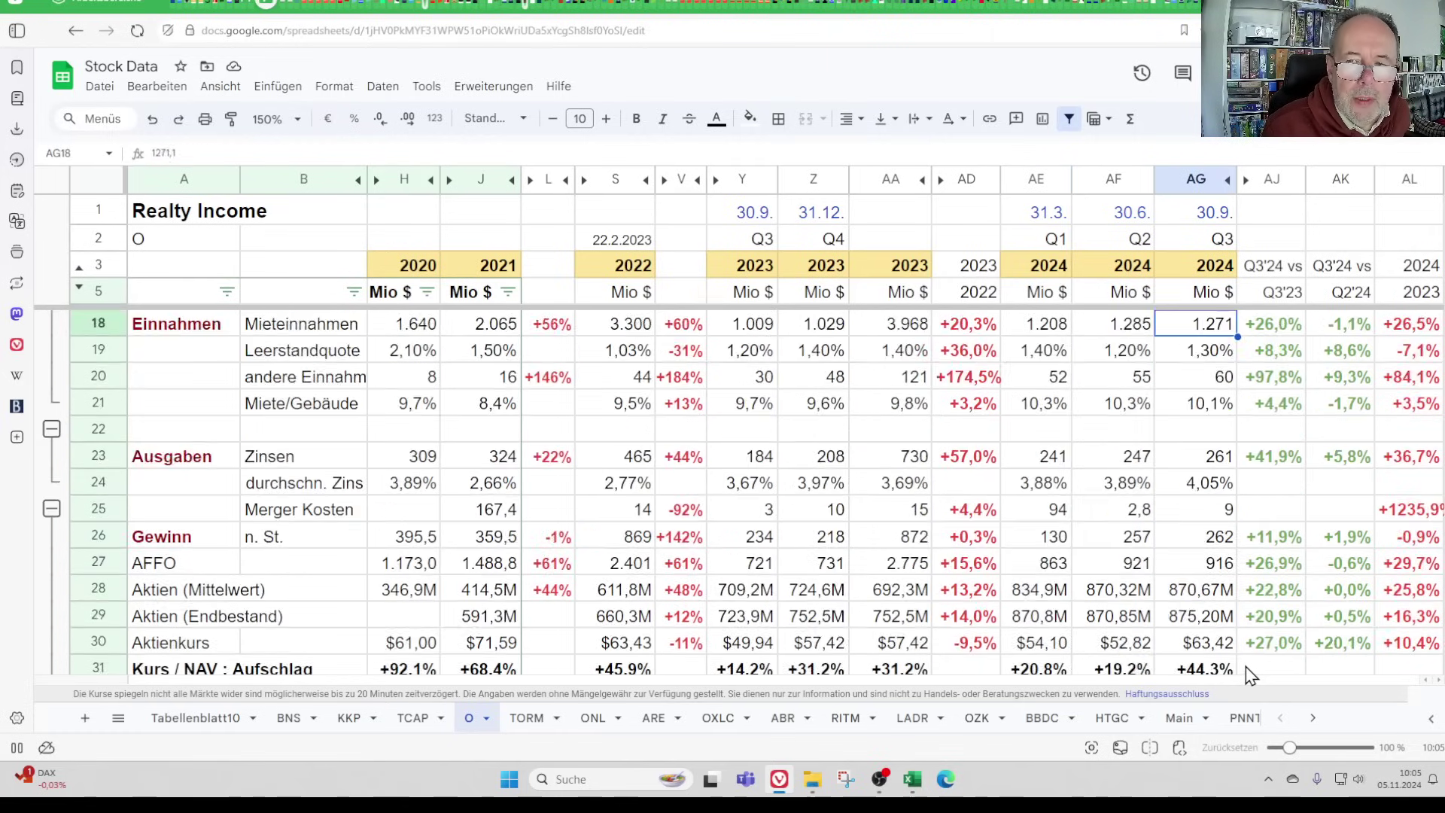
Check the Q3 2024 entry for unsecured bonds due within three years in row 13 against the Q2 2024 figure
{"action": "key", "text": "Down"}
{"action": "key", "text": "Down"}
{"action": "key", "text": "Down"}
{"action": "key", "text": "Down"}
{"action": "key", "text": "Down"}
{"action": "key", "text": "Down"}
{"action": "key", "text": "Down"}
{"action": "key", "text": "Down"}
{"action": "key", "text": "Down"}
{"action": "key", "text": "Down"}
{"action": "key", "text": "Down"}
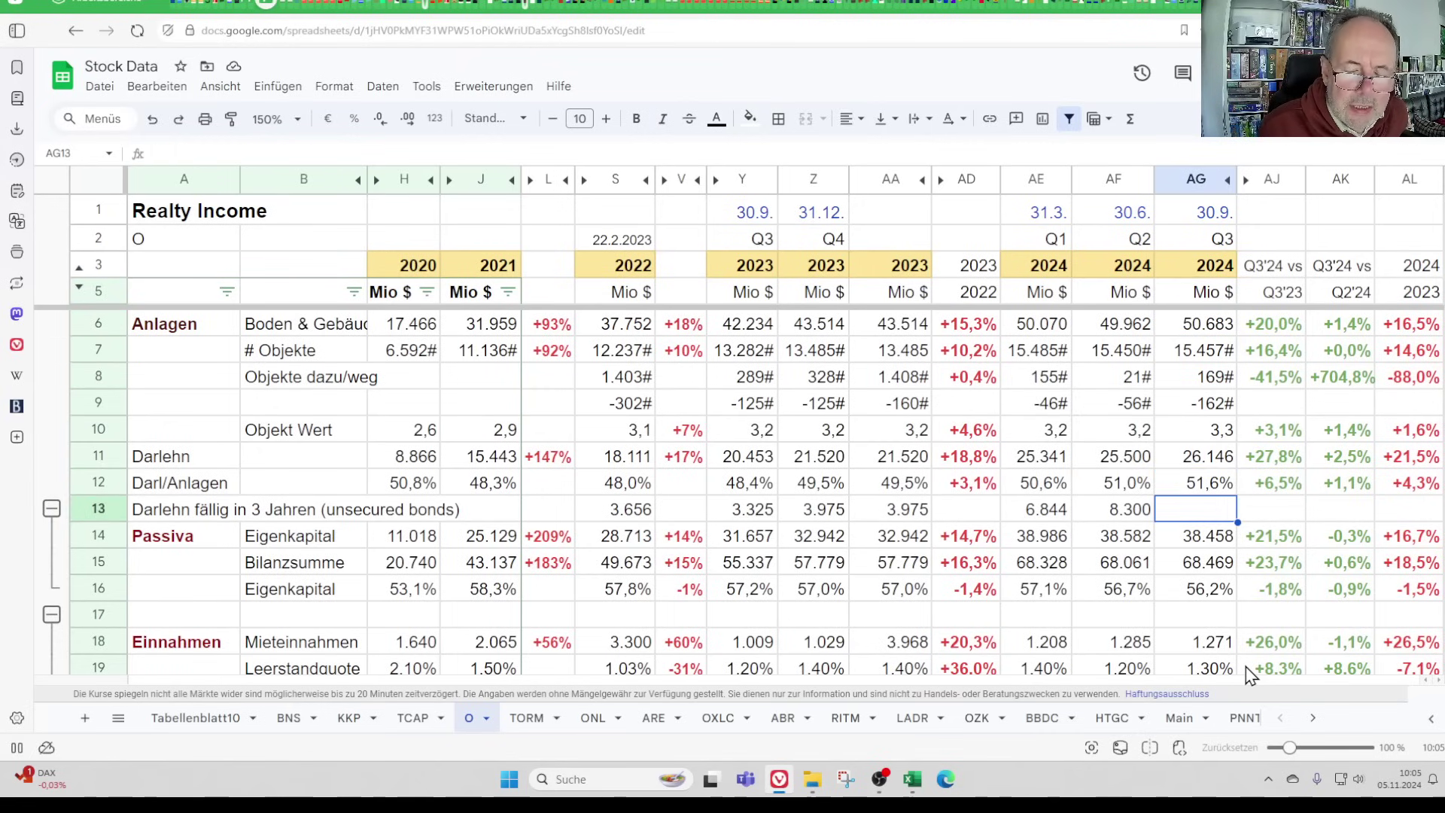
{"action": "key", "text": "Left"}
{"action": "key", "text": "Right"}
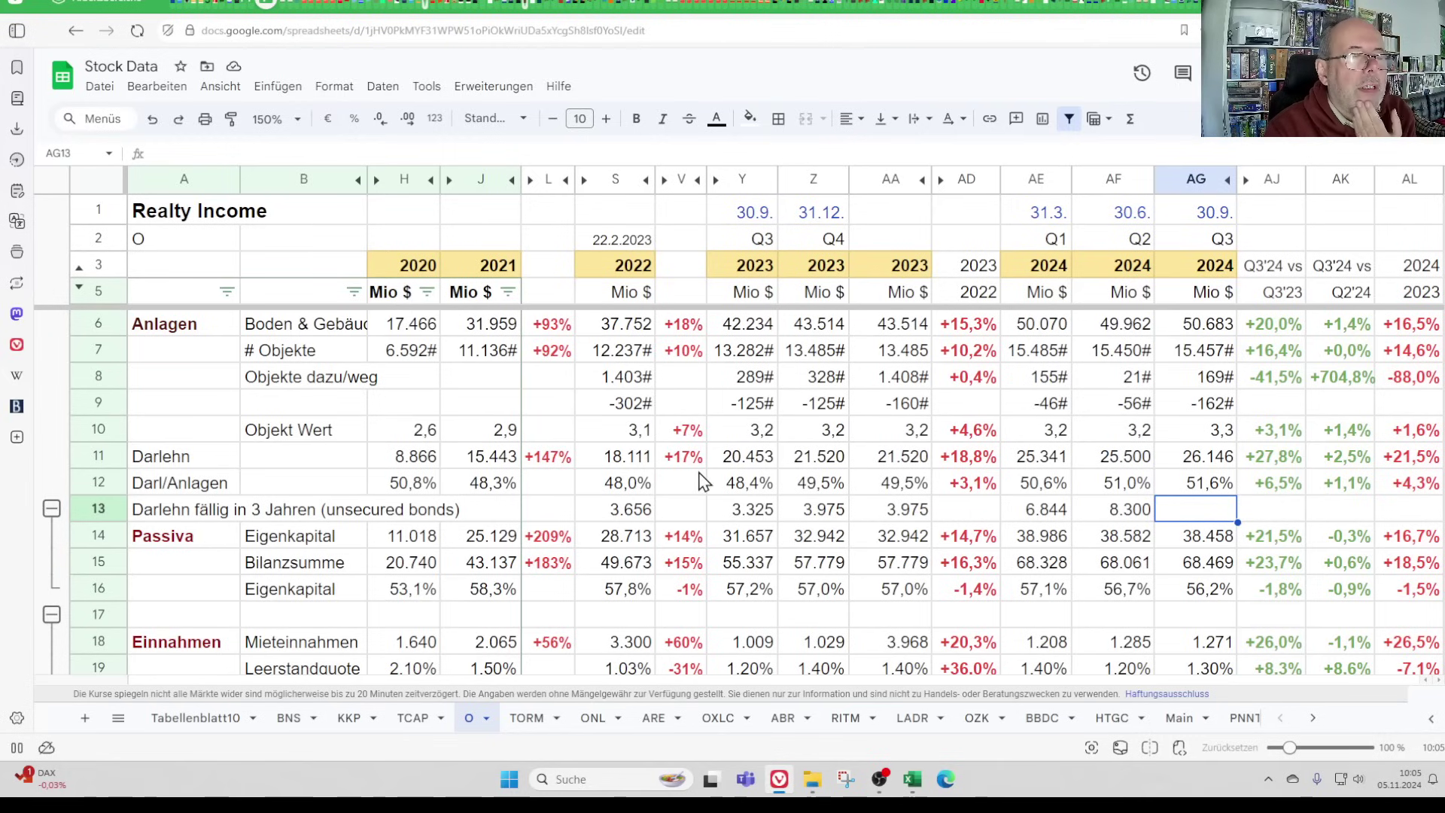
Switch to the Realty Income Q3 2024 press release PDF and return to its first page
{"action": "left_click", "coordinate": [284, 6]}
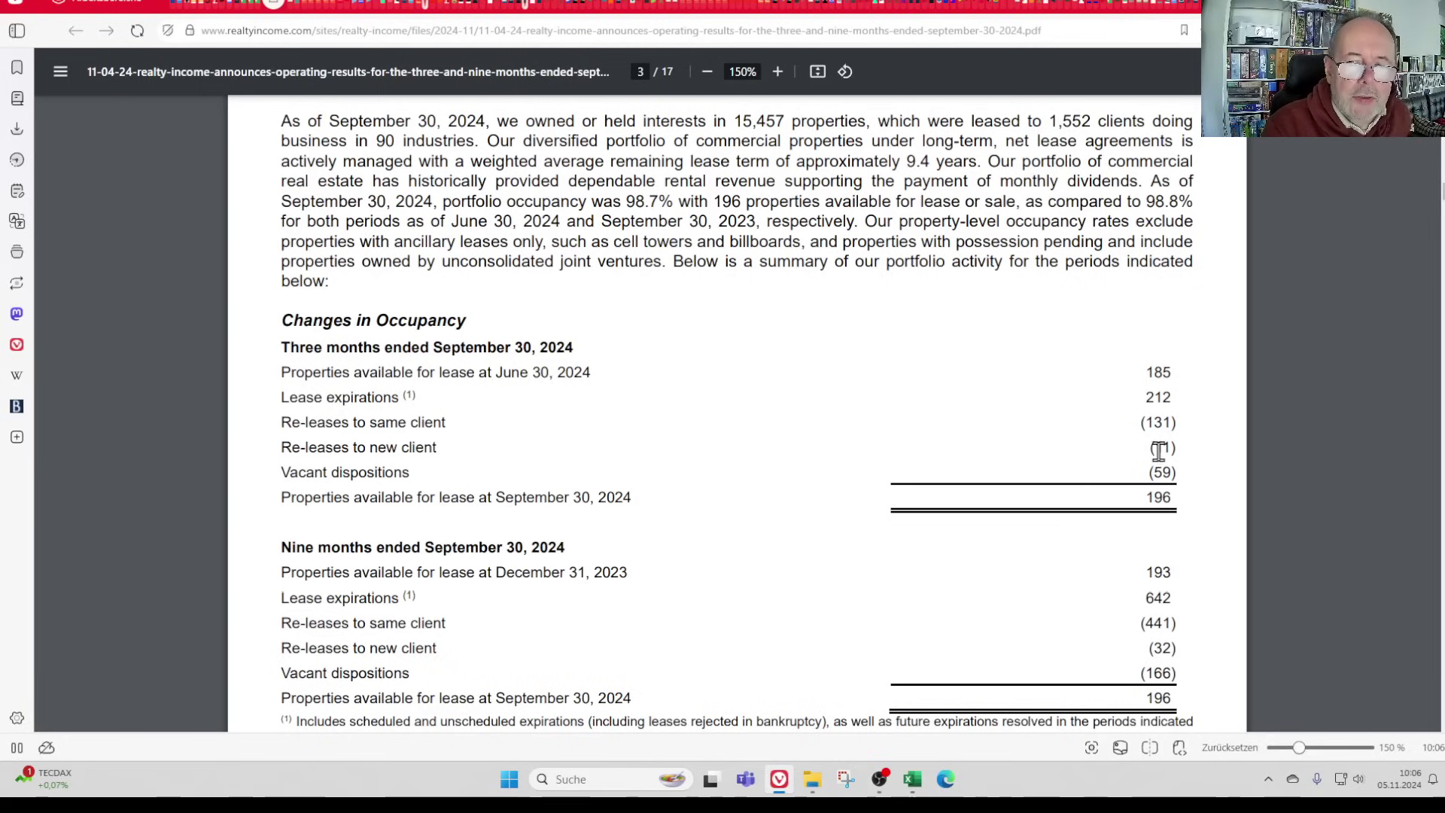
{"action": "scroll", "coordinate": [1320, 280], "scroll_direction": "up", "scroll_amount": 2}
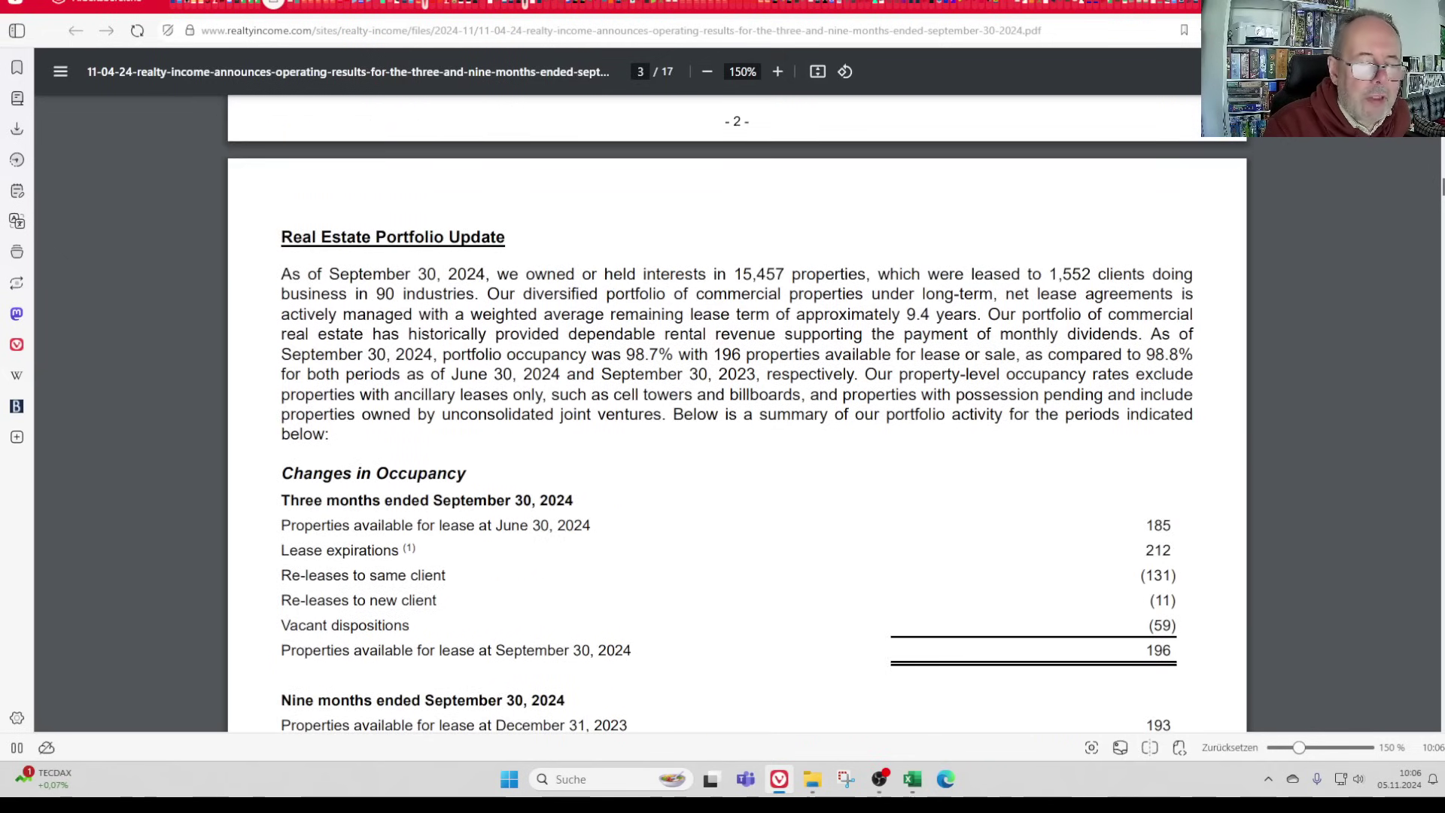
{"action": "scroll", "coordinate": [738, 414], "scroll_direction": "up", "scroll_amount": 10}
{"action": "scroll", "coordinate": [738, 414], "scroll_direction": "up", "scroll_amount": 15}
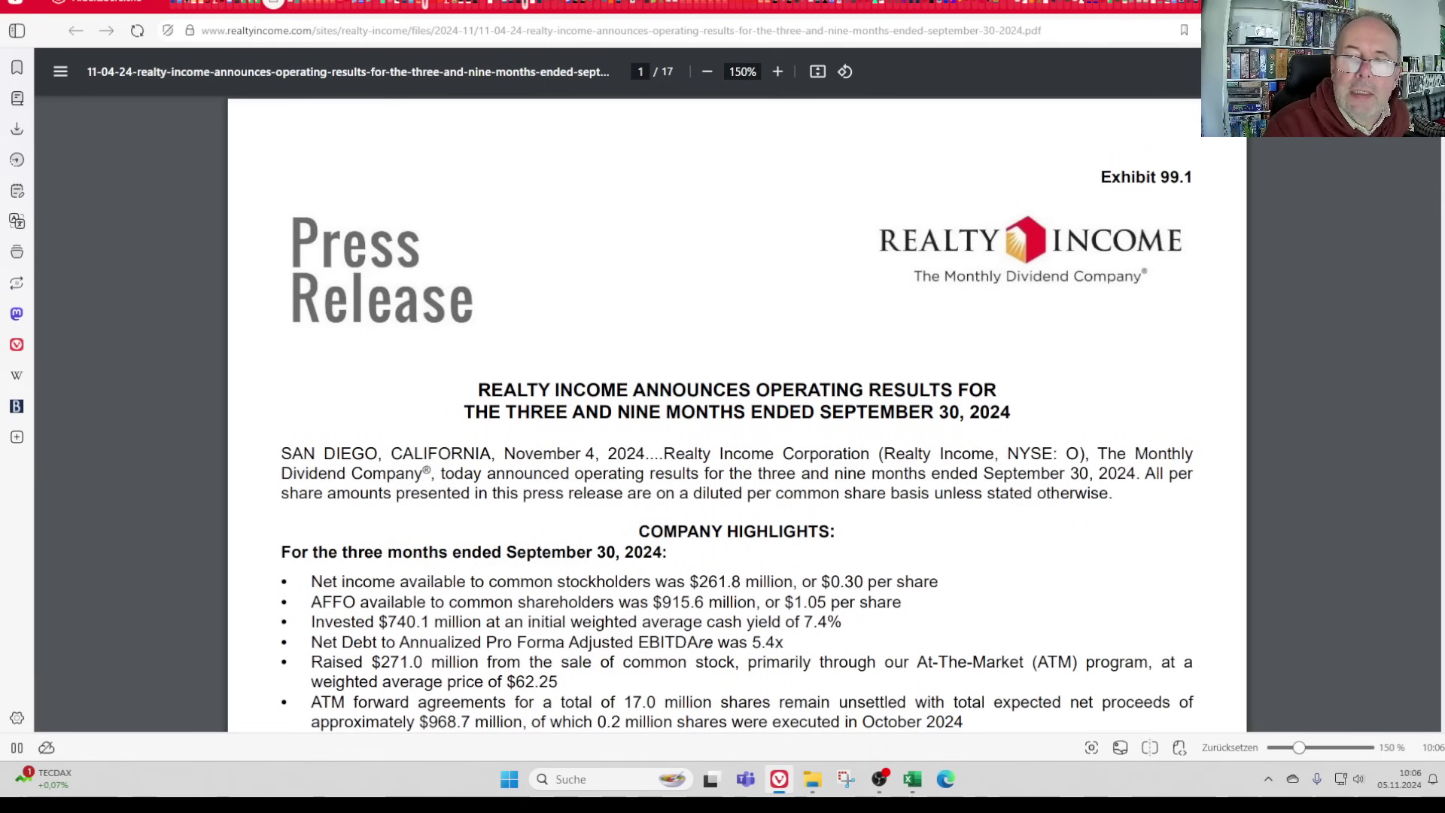
Read the company highlights and CEO comments on page 1 and the Select Financial Results table on page 2
{"action": "scroll", "coordinate": [738, 415], "scroll_direction": "down", "scroll_amount": 3}
{"action": "scroll", "coordinate": [734, 302], "scroll_direction": "down", "scroll_amount": 1}
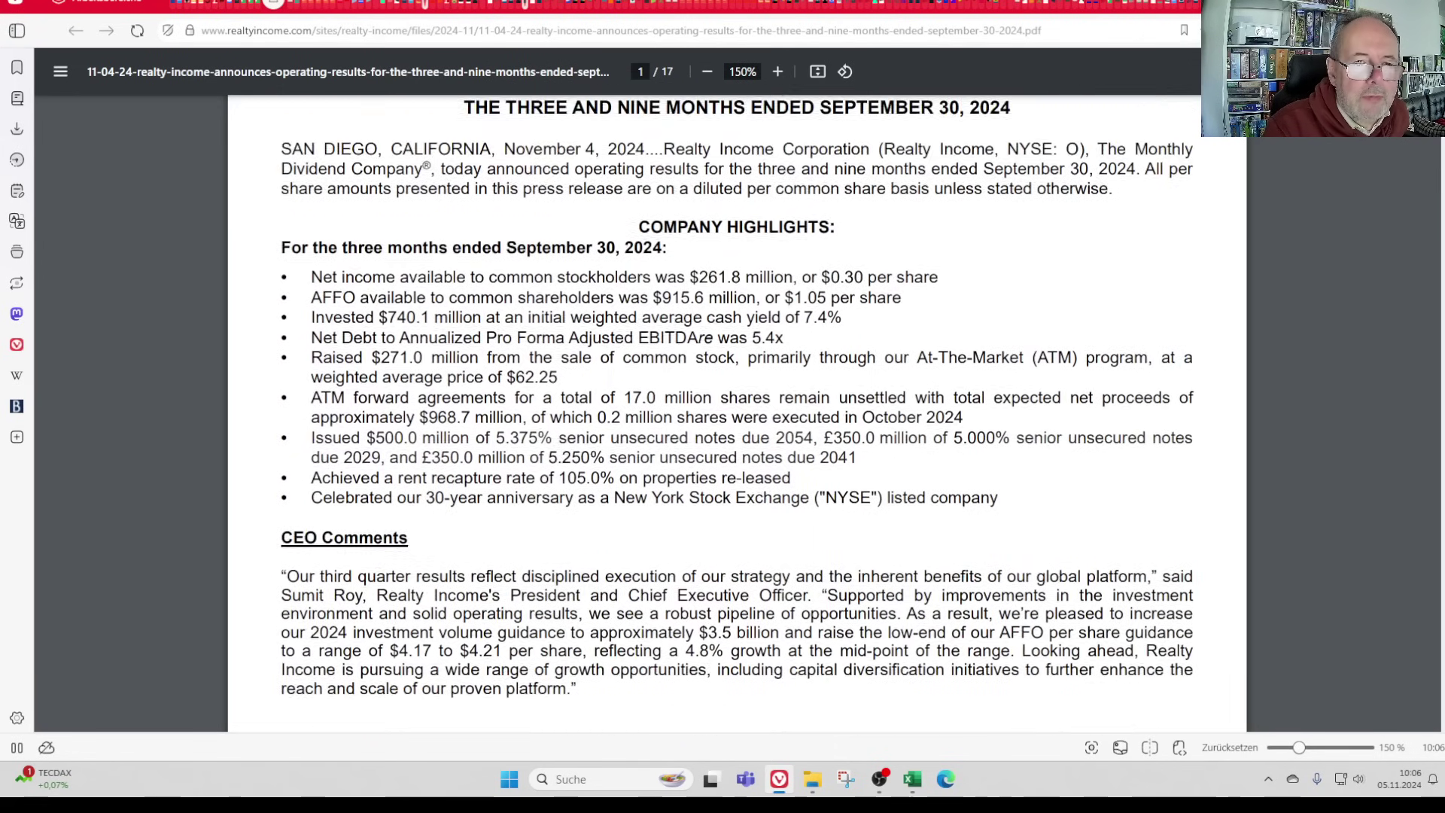
{"action": "scroll", "coordinate": [735, 301], "scroll_direction": "up", "scroll_amount": 1}
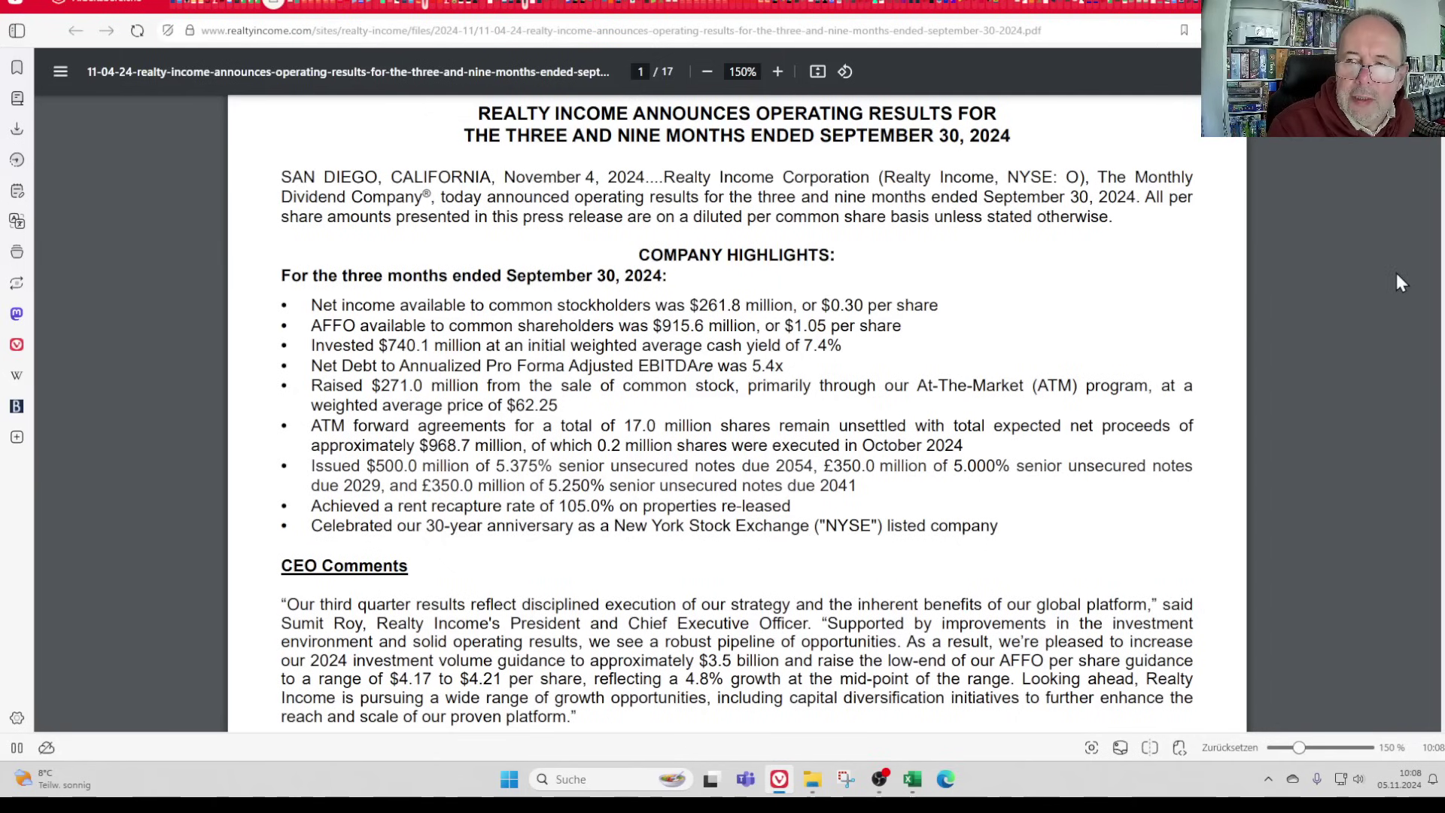
{"action": "scroll", "coordinate": [737, 411], "scroll_direction": "down", "scroll_amount": 1}
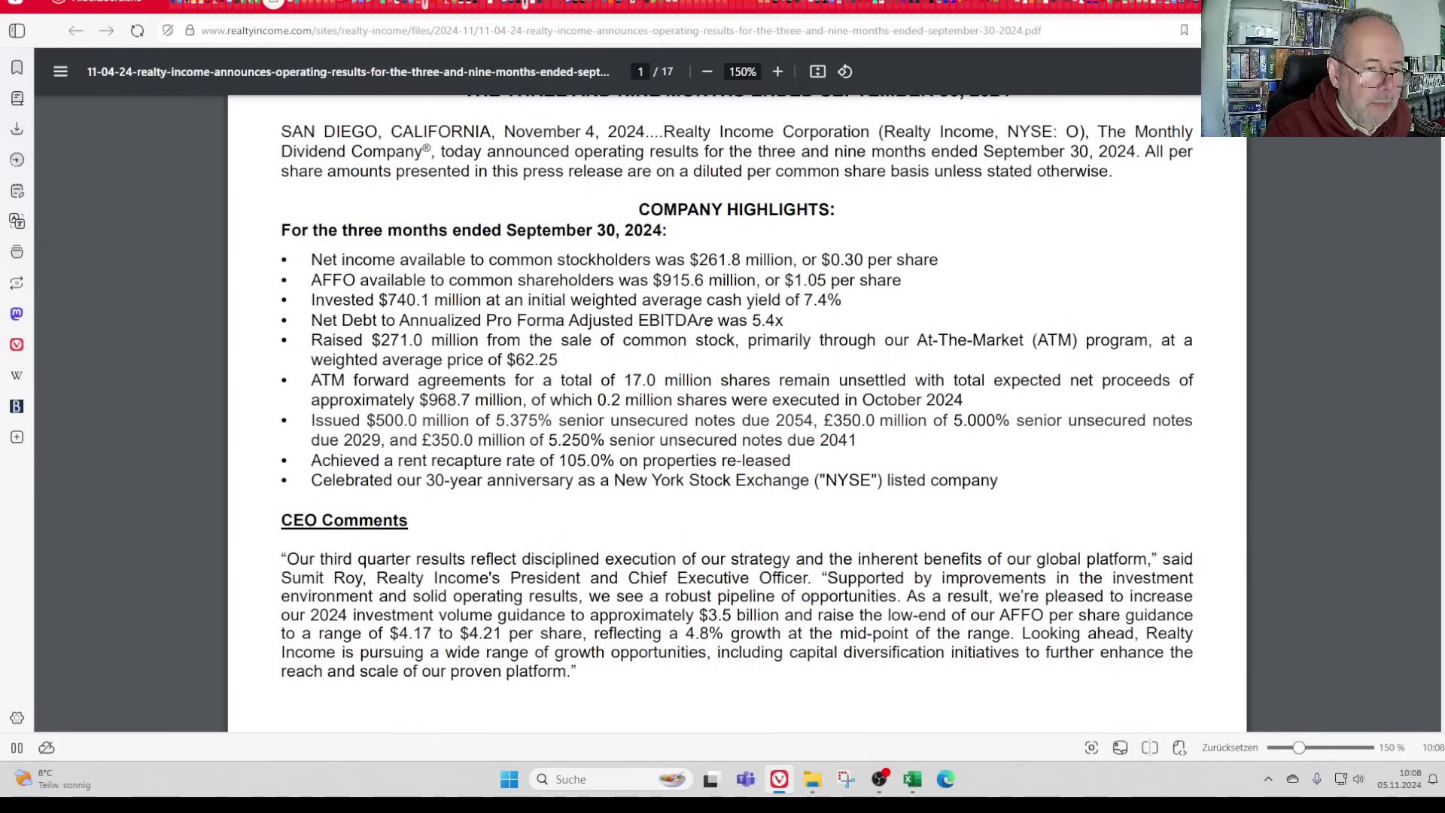
{"action": "scroll", "coordinate": [738, 412], "scroll_direction": "down", "scroll_amount": 10}
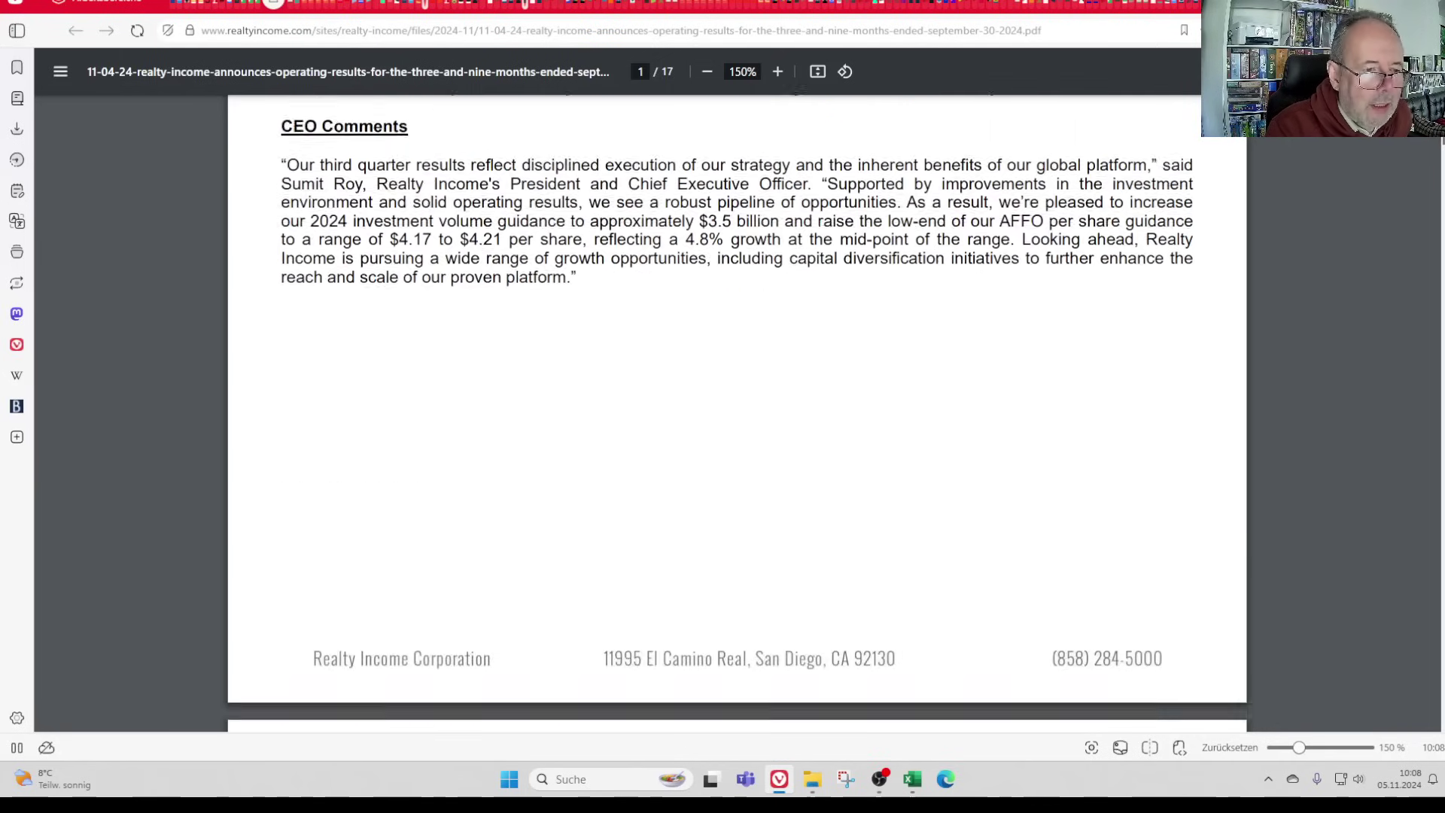
{"action": "scroll", "coordinate": [737, 413], "scroll_direction": "down", "scroll_amount": 2}
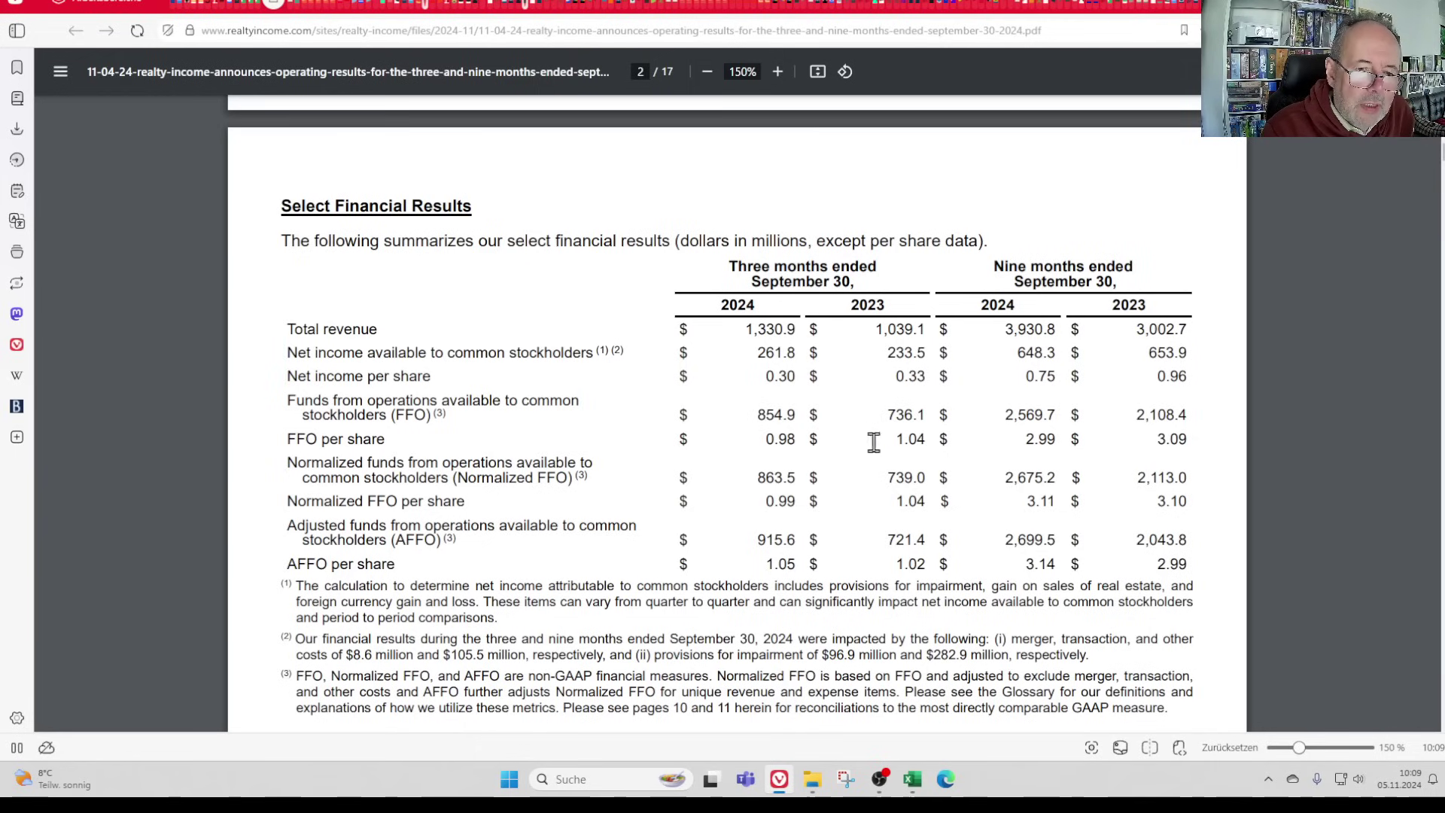
Open the Realty Income Q3 earnings snapshot from the Seeking Alpha portfolio news and view its results and guidance table enlarged
{"action": "left_click", "coordinate": [311, 4]}
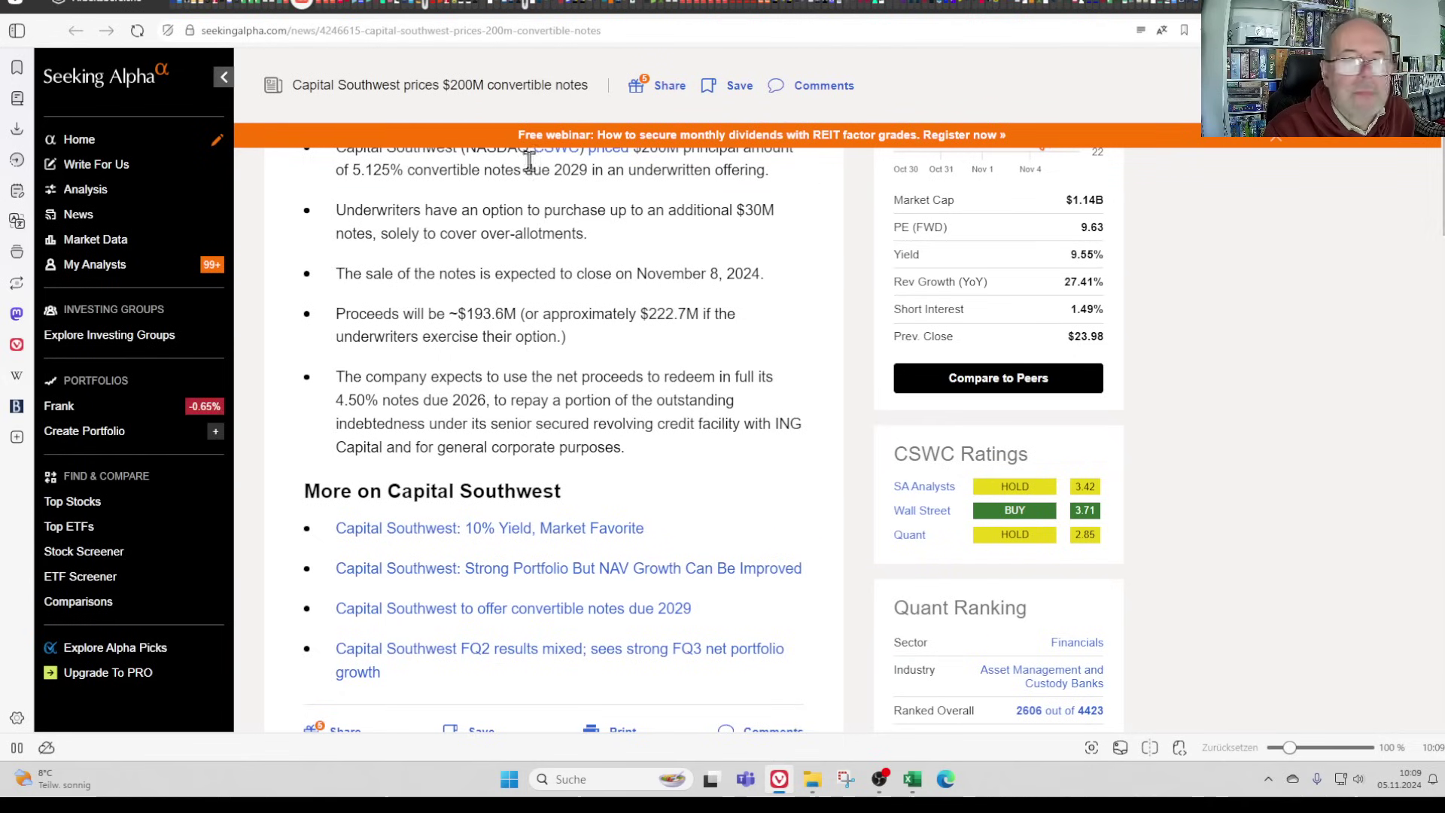
{"action": "left_click", "coordinate": [286, 6]}
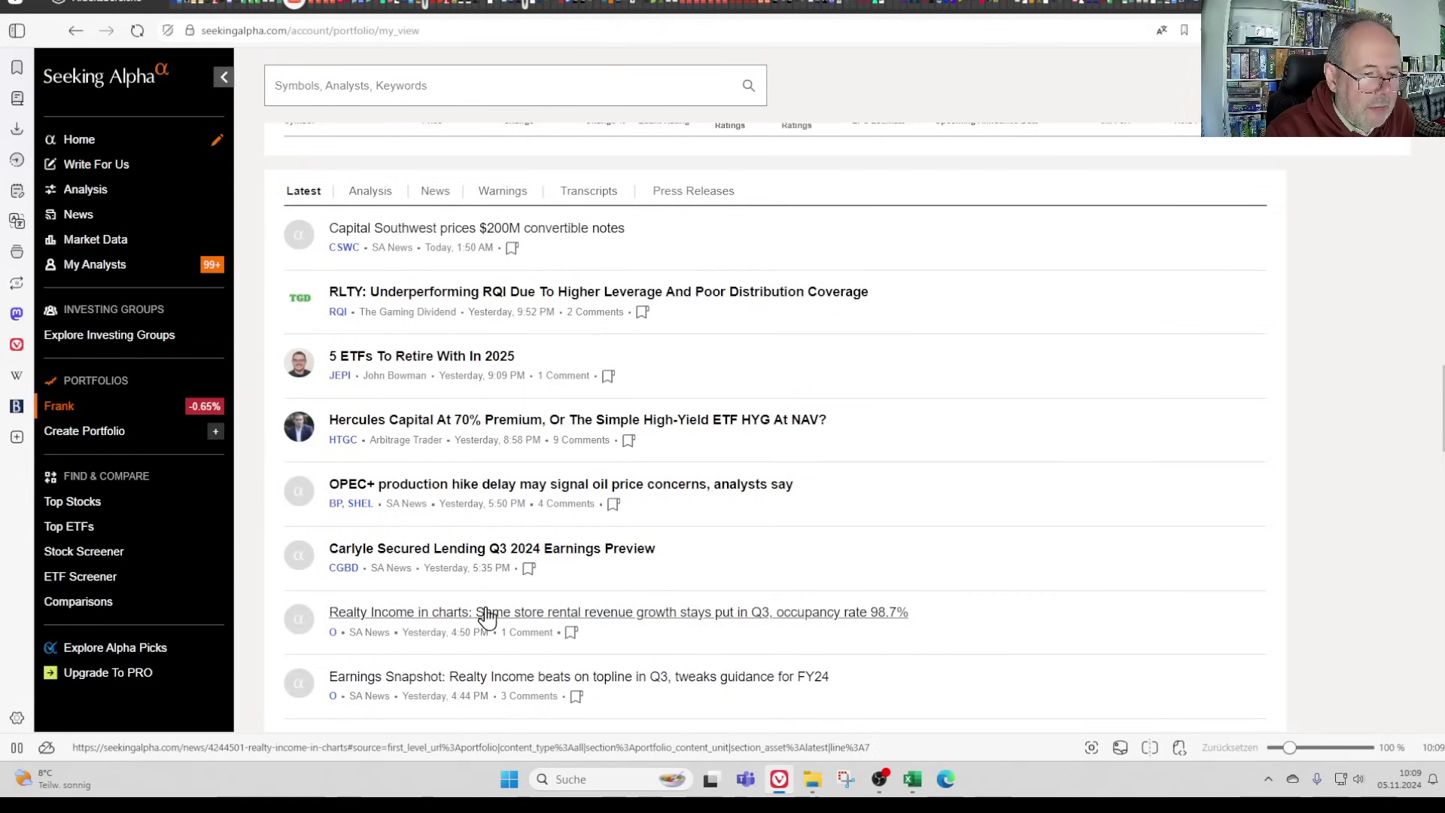
{"action": "left_click", "coordinate": [471, 678]}
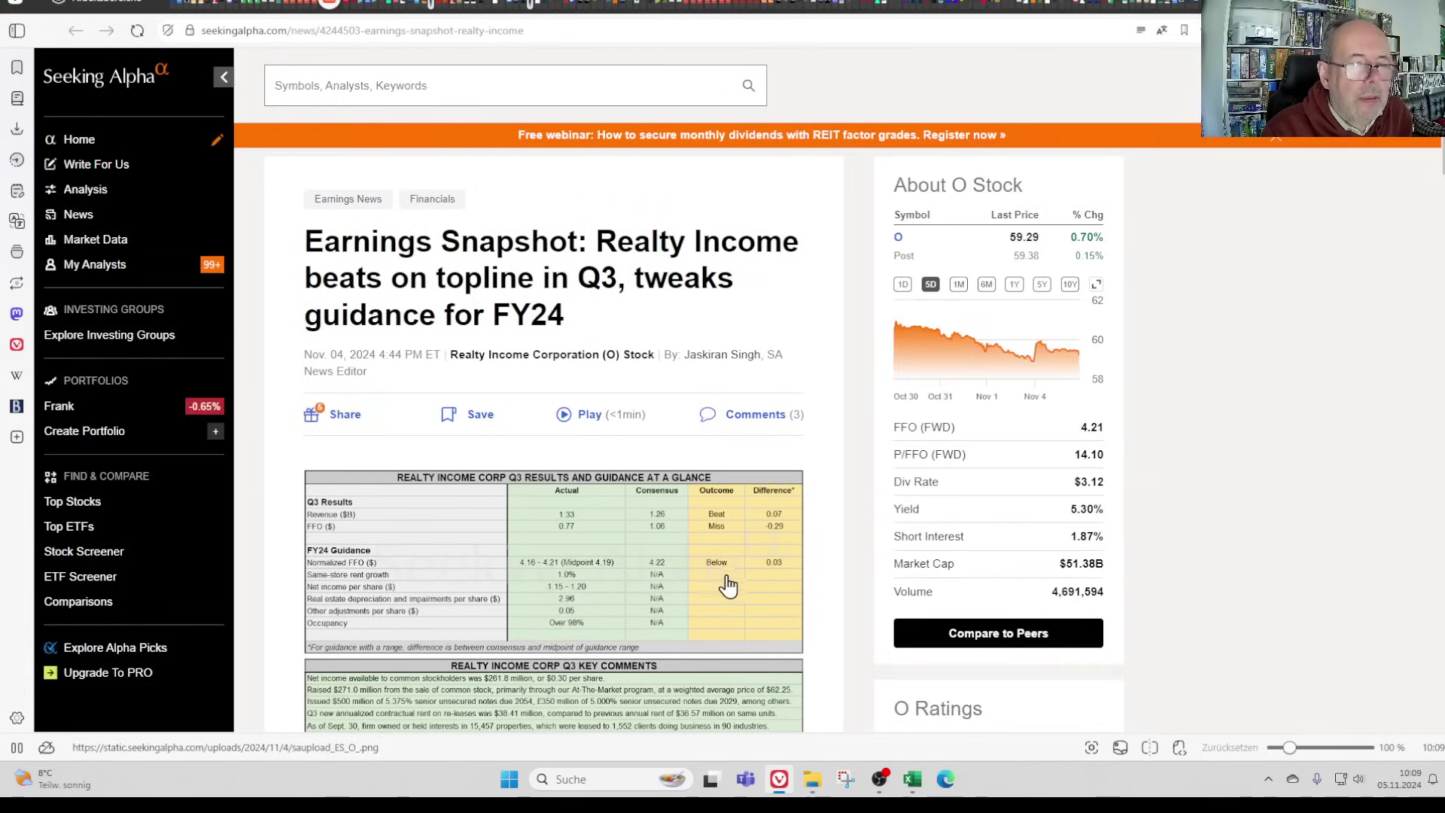
{"action": "left_click", "coordinate": [723, 578]}
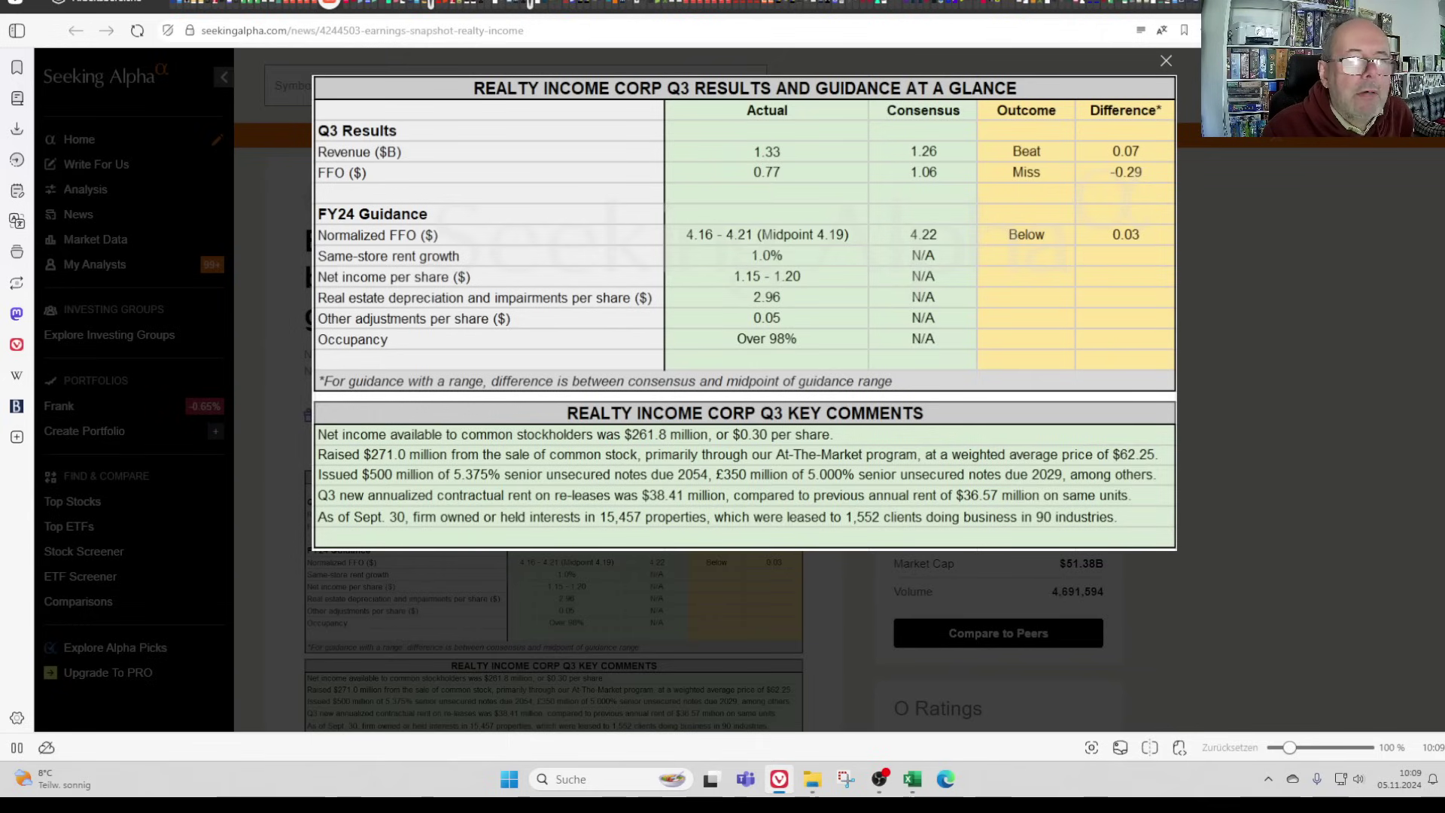
{"action": "left_click", "coordinate": [1171, 72]}
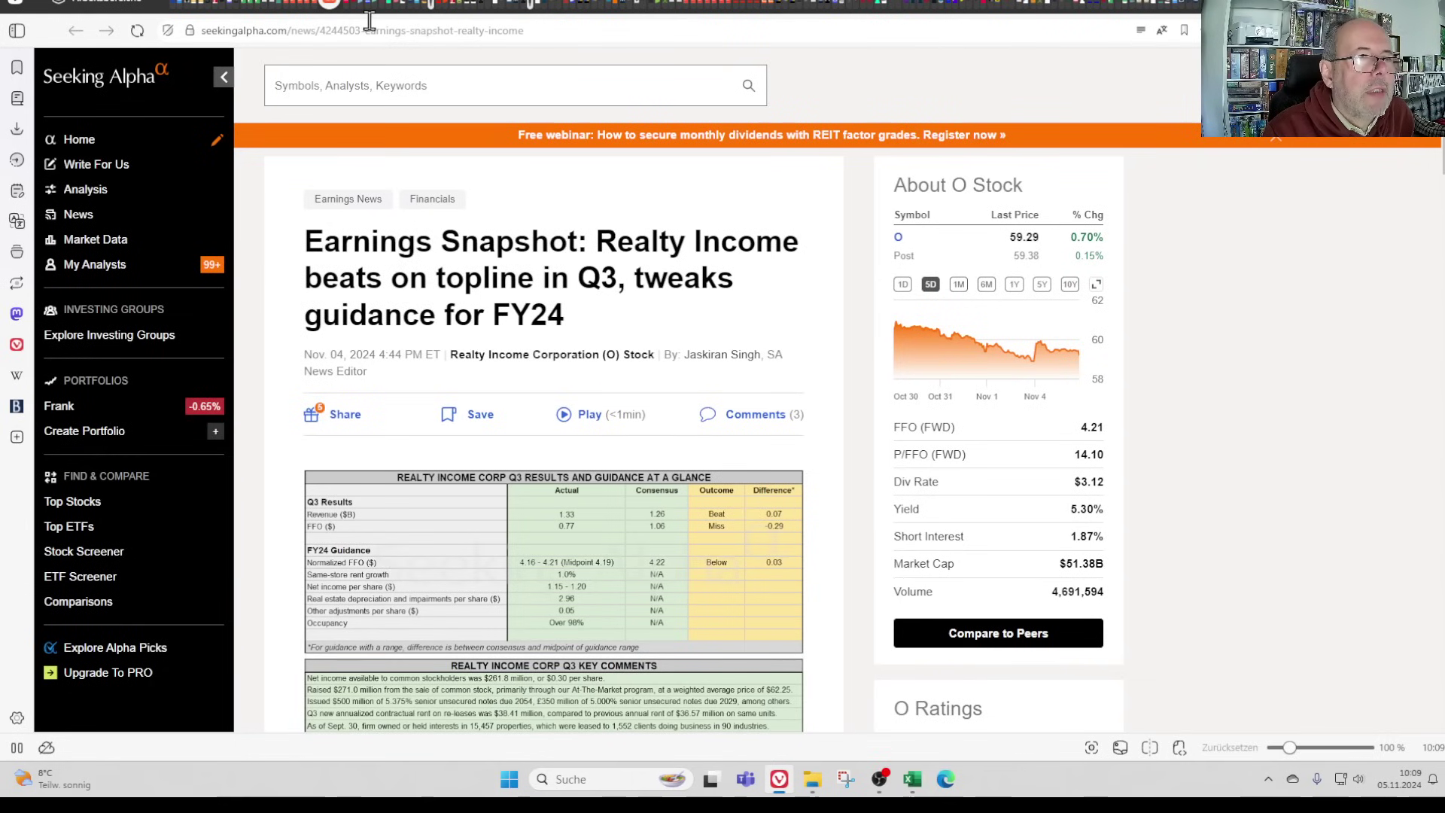
Return to the Q3 2024 press release and read the Dividend Increases and Real Estate Portfolio Update sections
{"action": "left_click", "coordinate": [262, 7]}
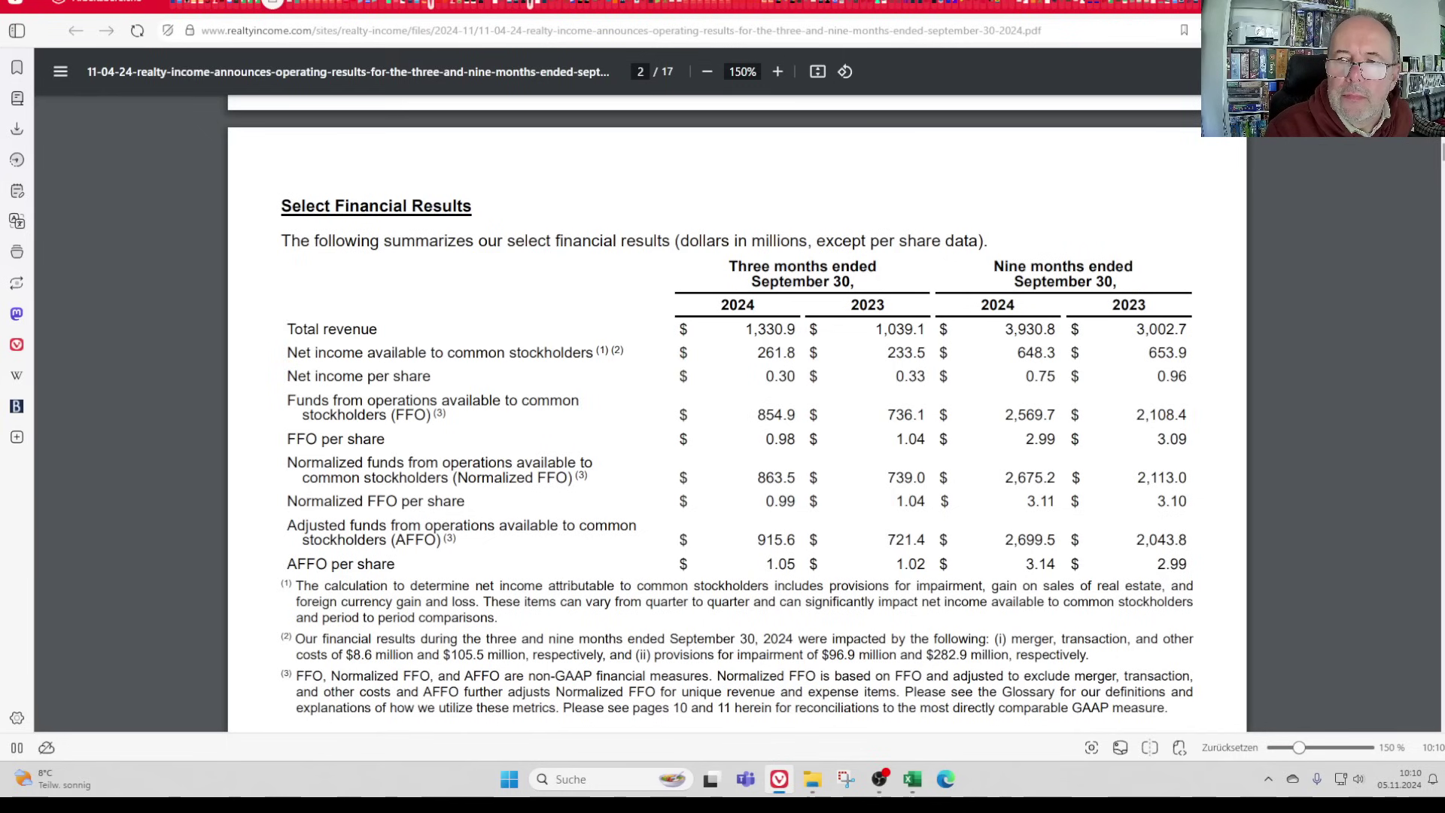
{"action": "scroll", "coordinate": [723, 414], "scroll_direction": "down", "scroll_amount": 4}
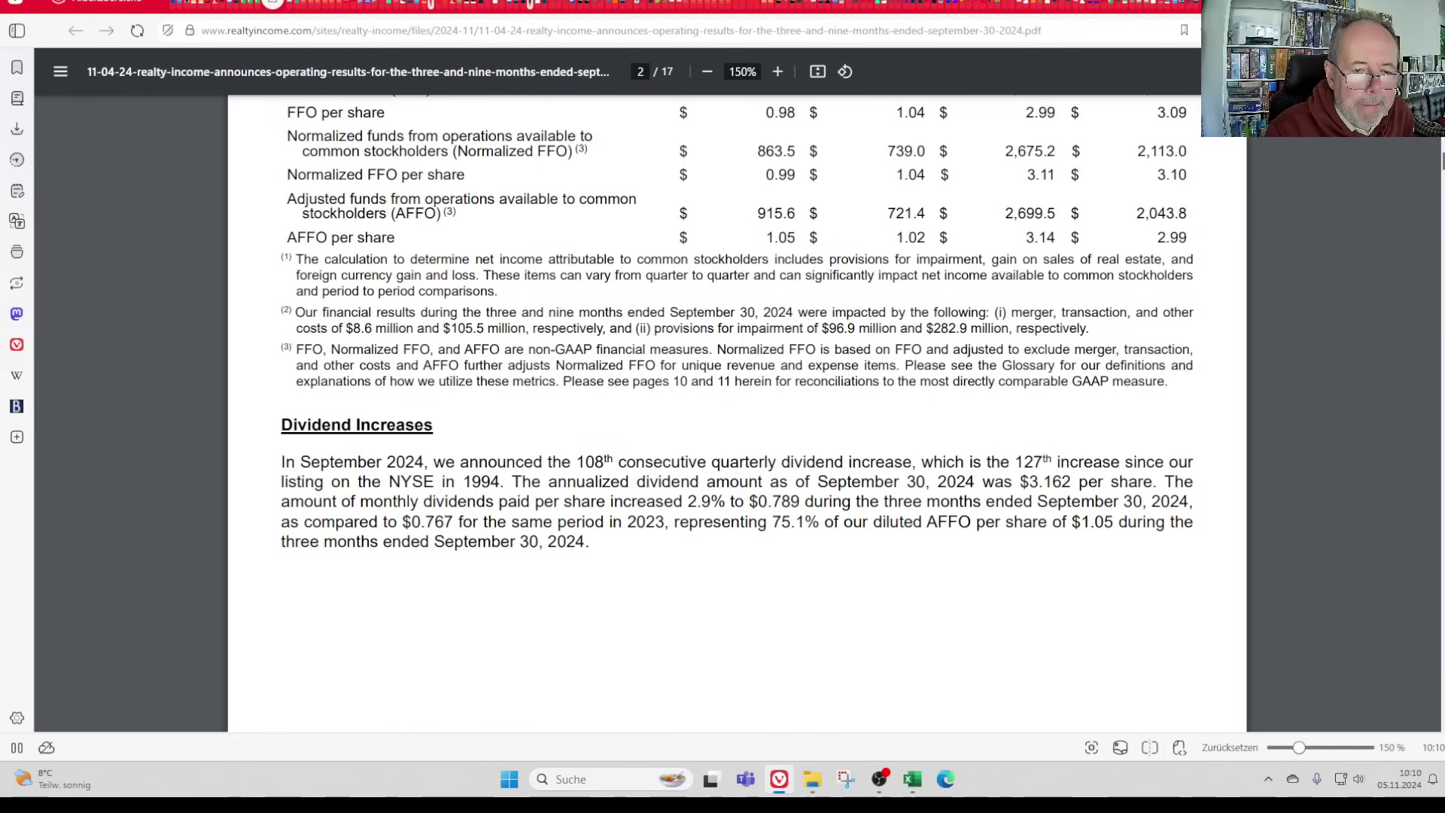
{"action": "scroll", "coordinate": [714, 414], "scroll_direction": "down", "scroll_amount": 16}
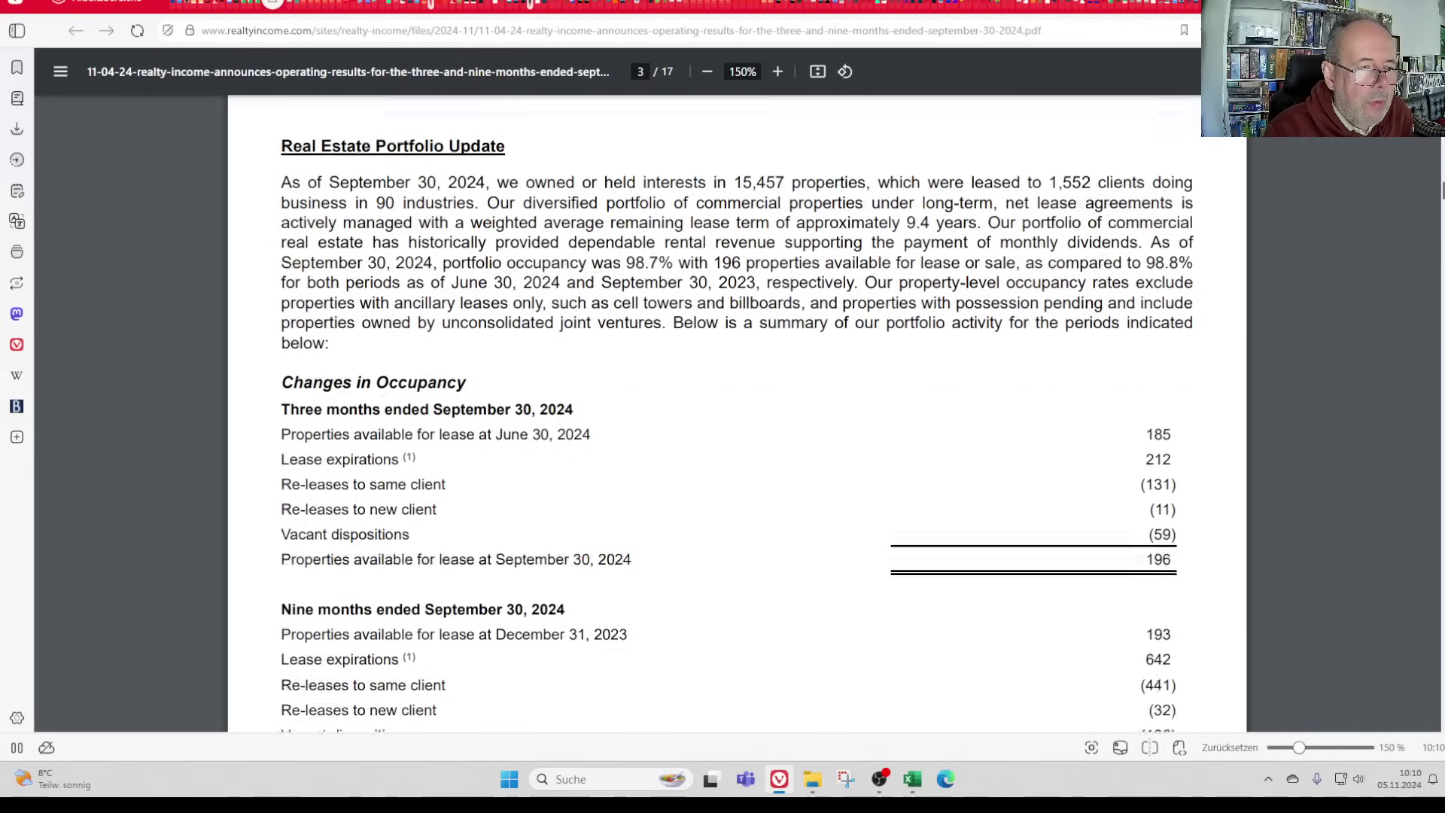
Review the Investment Summary and Same Store Rental Revenue tables on page 4 of the press release
{"action": "scroll", "coordinate": [714, 415], "scroll_direction": "down", "scroll_amount": 10}
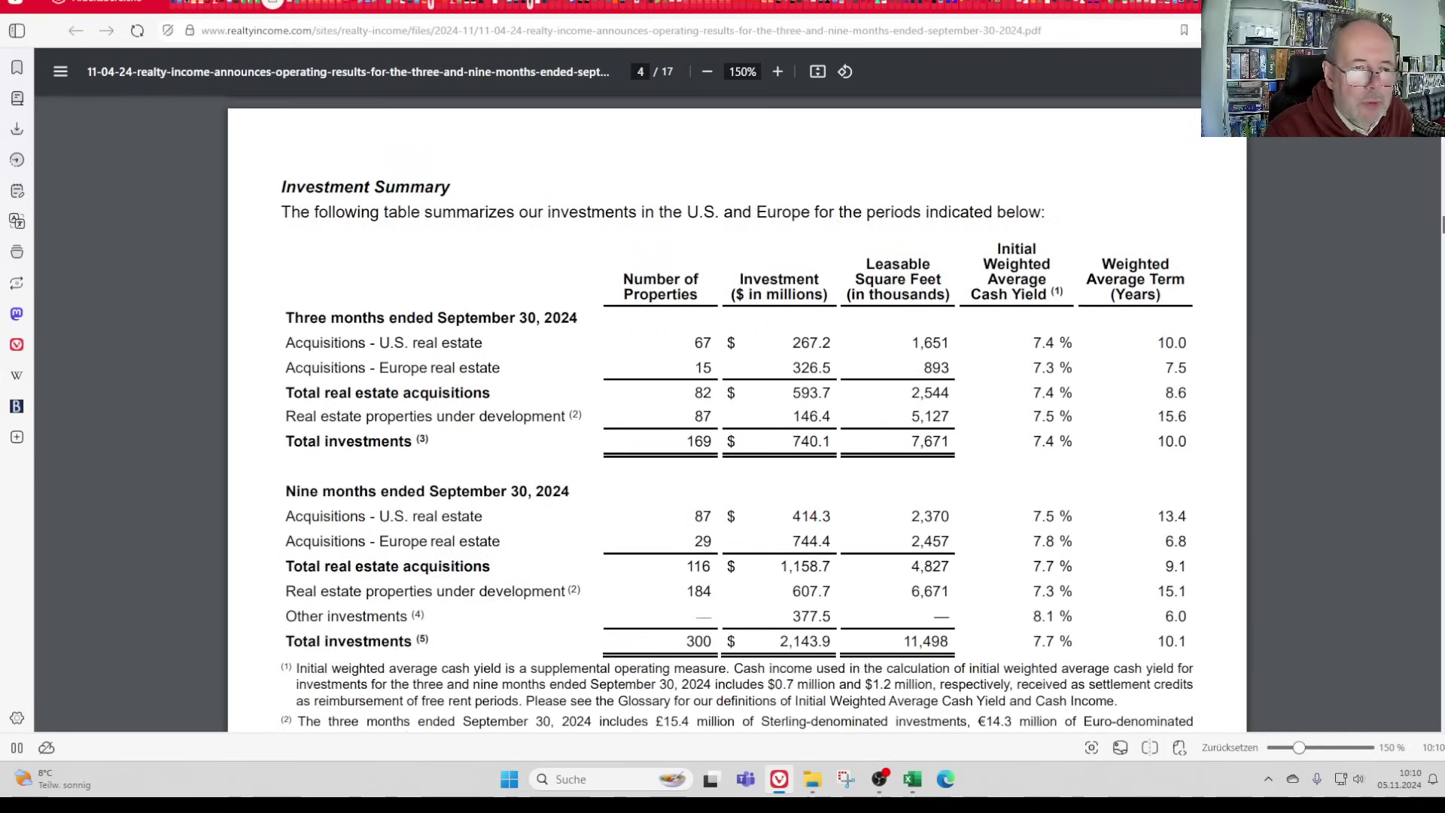
{"action": "scroll", "coordinate": [714, 414], "scroll_direction": "down", "scroll_amount": 1}
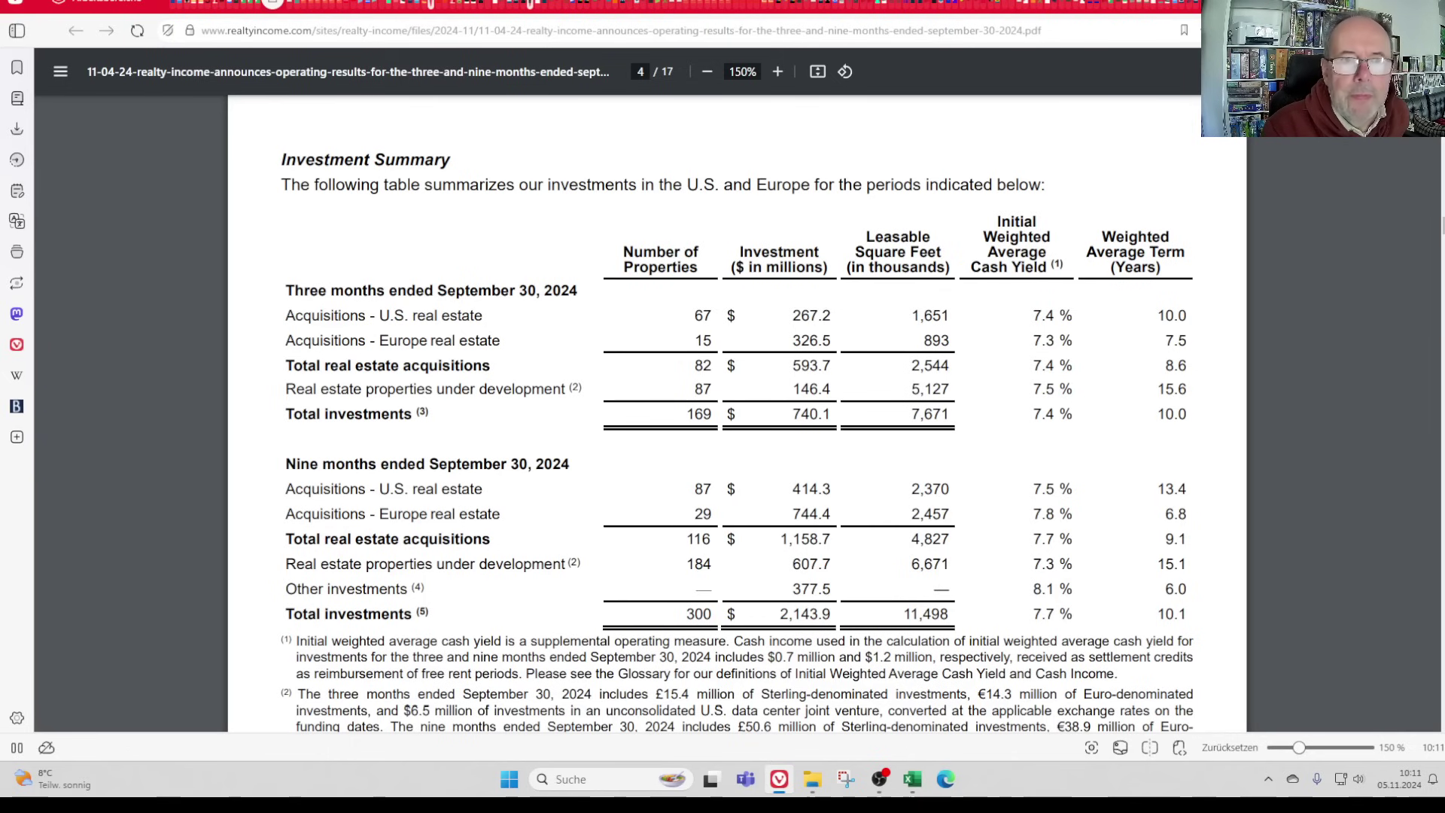
{"action": "scroll", "coordinate": [722, 415], "scroll_direction": "down", "scroll_amount": 8}
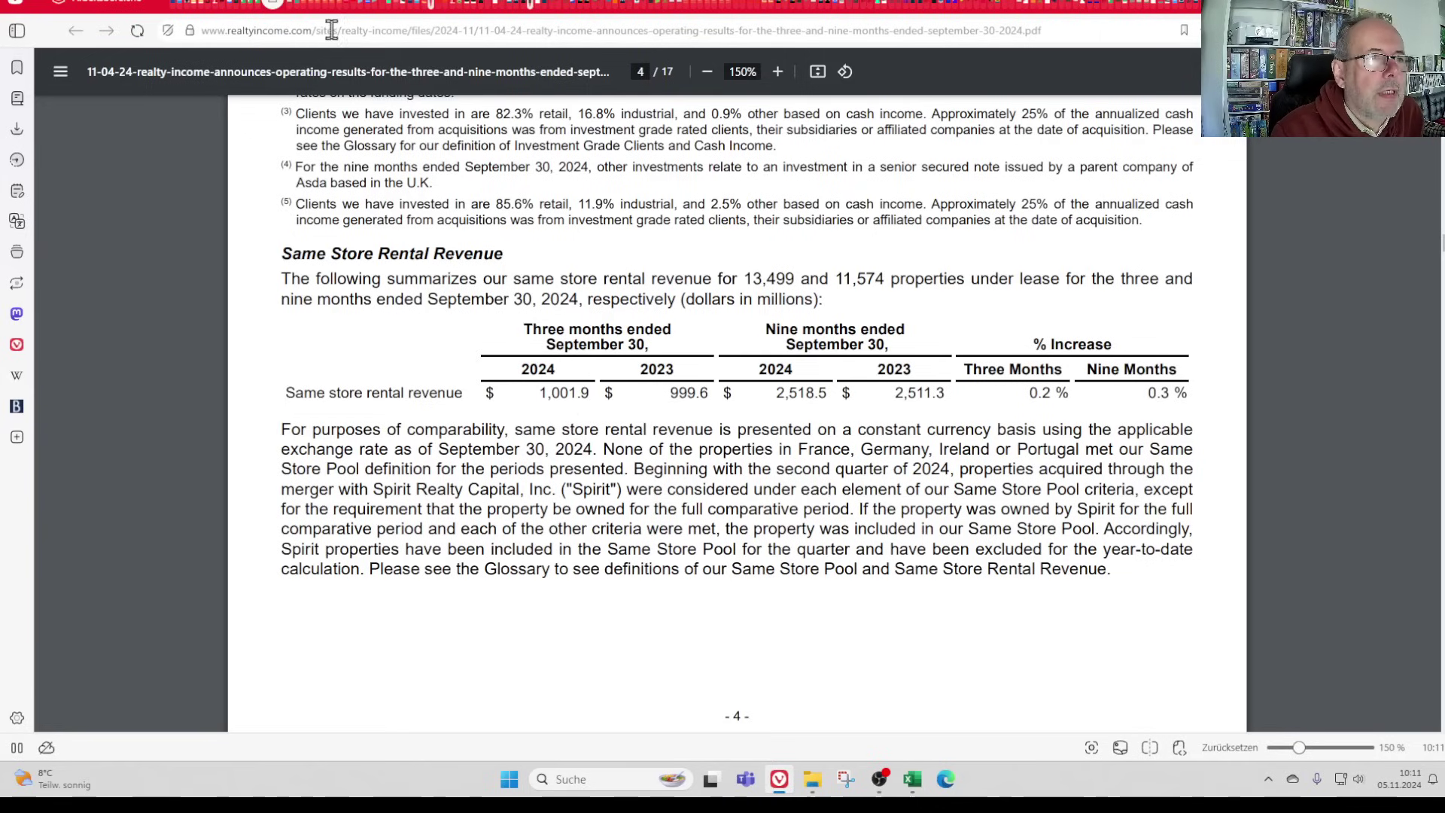
Switch to the November 2024 investor presentation PDF and examine the global net lease overview slide on page 4
{"action": "left_click", "coordinate": [292, 6]}
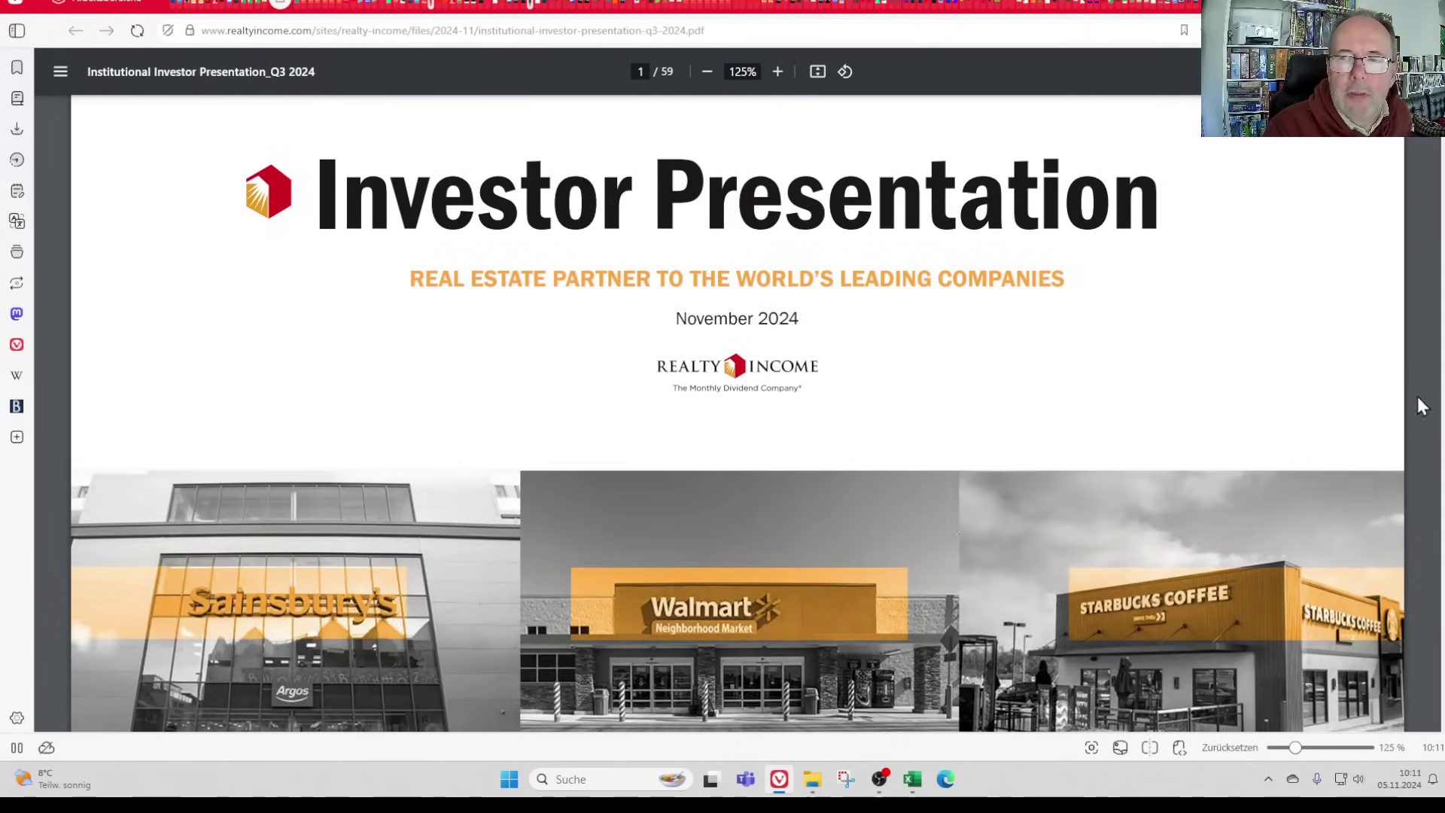
{"action": "scroll", "coordinate": [737, 414], "scroll_direction": "down", "scroll_amount": 5}
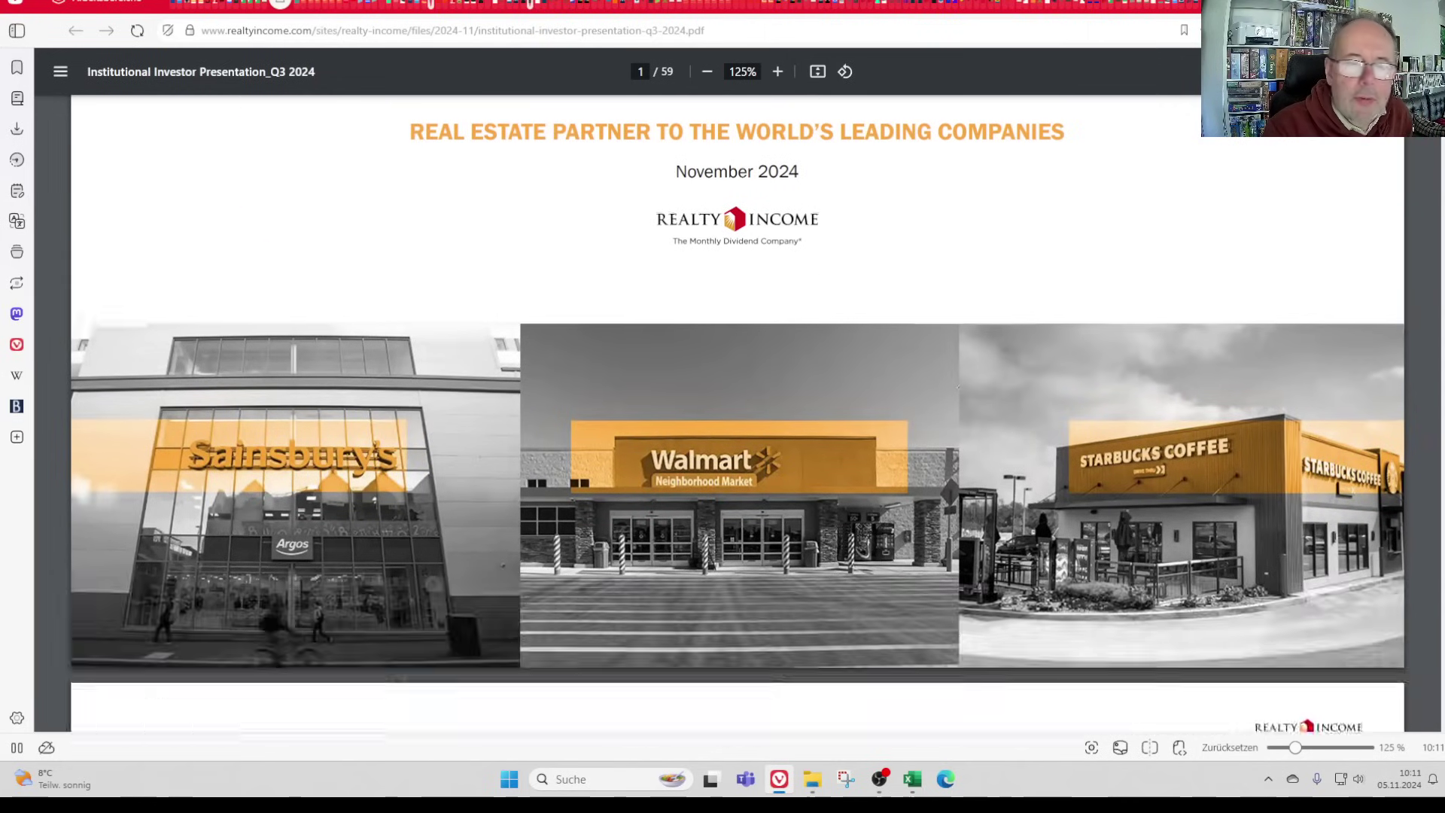
{"action": "scroll", "coordinate": [738, 415], "scroll_direction": "up", "scroll_amount": 2}
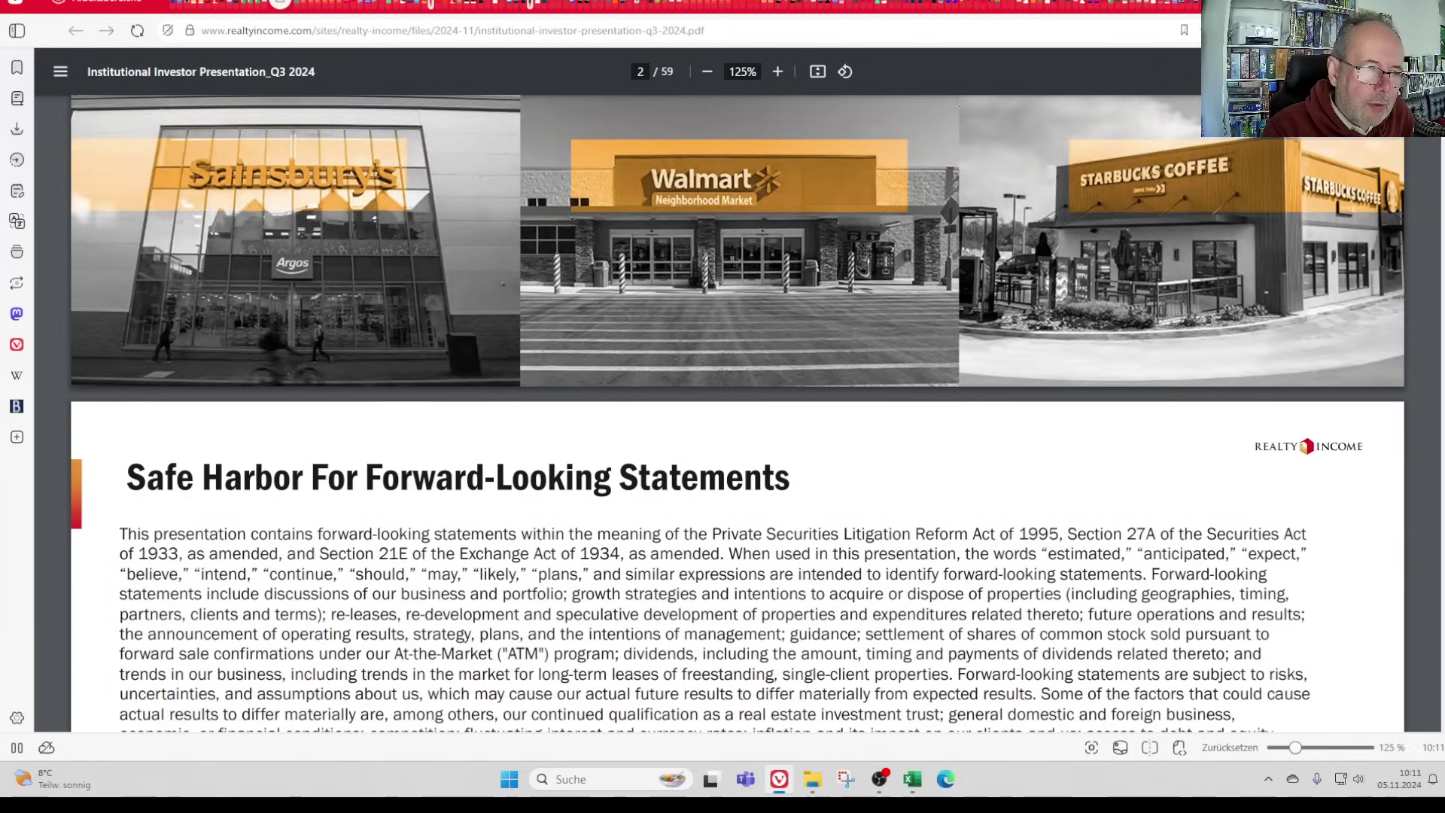
{"action": "scroll", "coordinate": [738, 414], "scroll_direction": "down", "scroll_amount": 10}
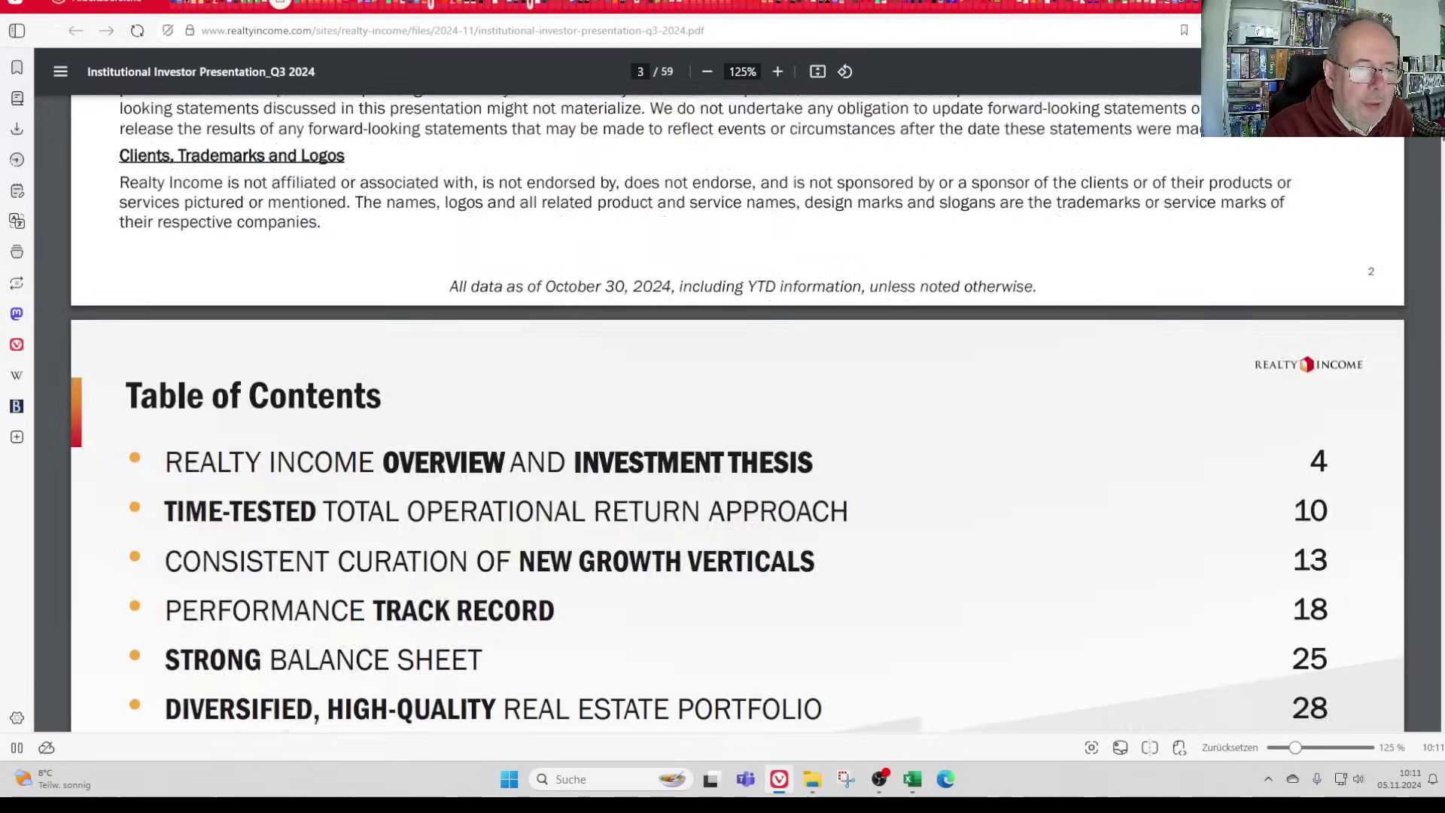
{"action": "scroll", "coordinate": [738, 414], "scroll_direction": "down", "scroll_amount": 8}
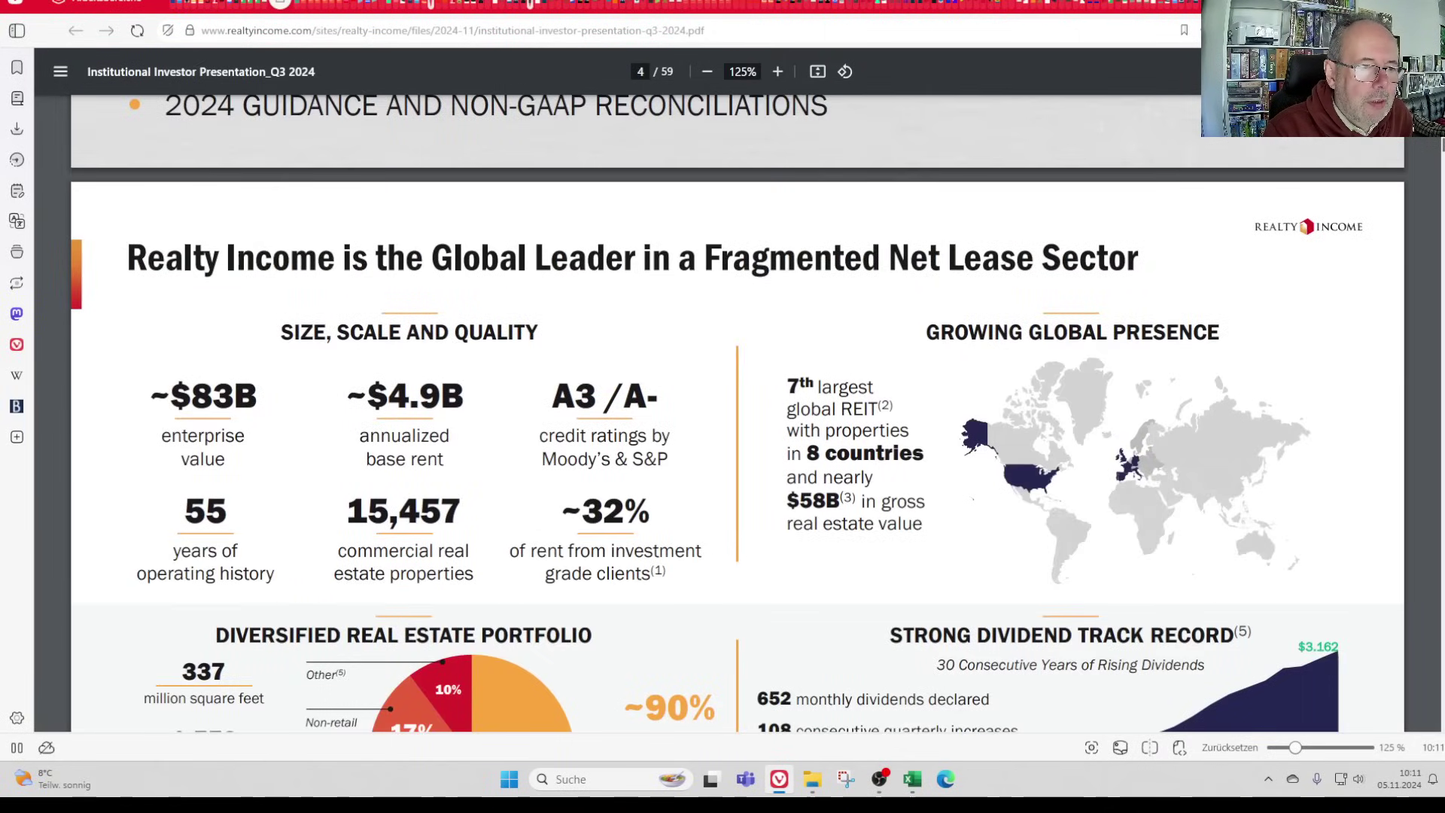
{"action": "scroll", "coordinate": [737, 415], "scroll_direction": "up", "scroll_amount": 3}
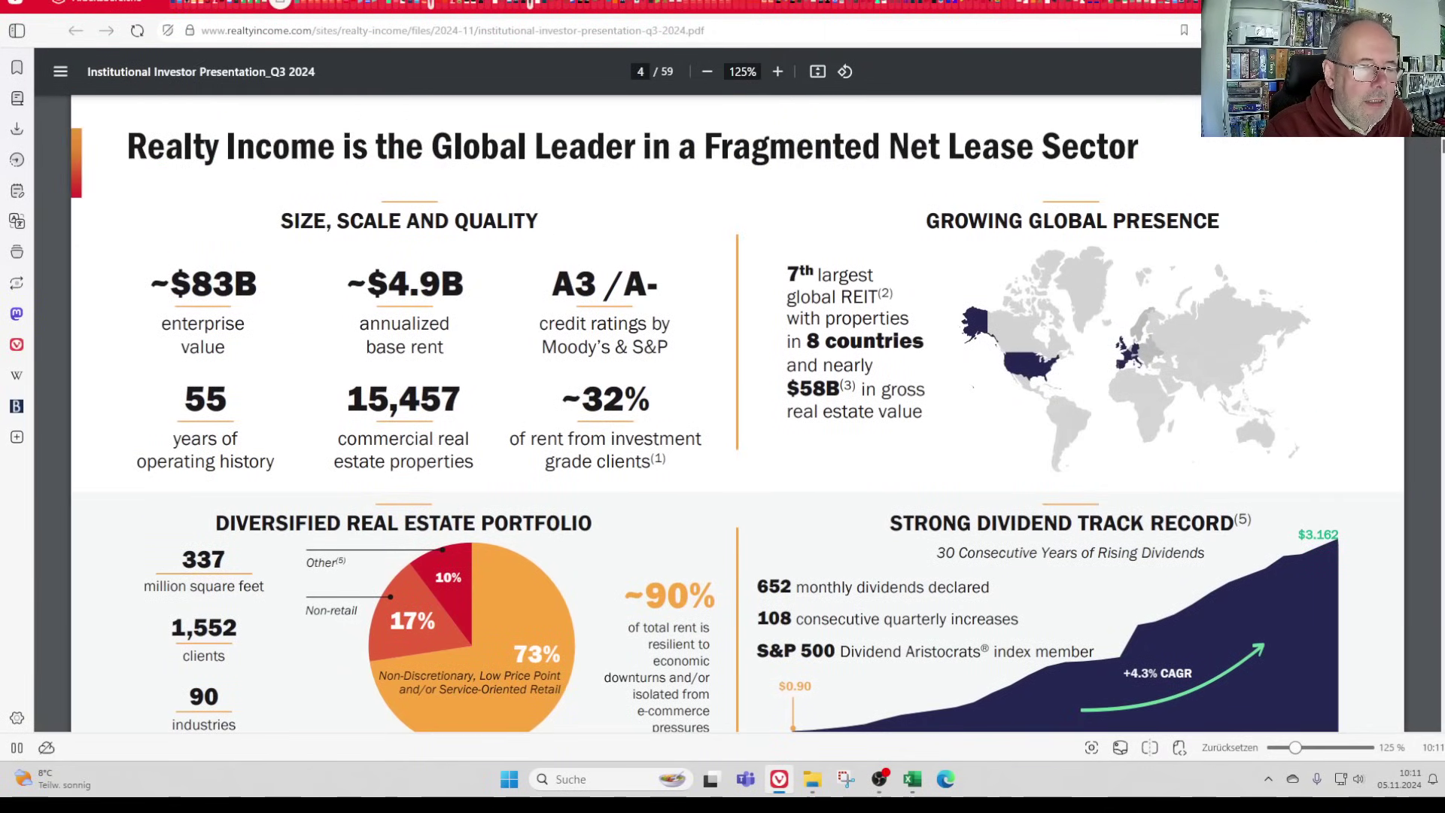
{"action": "scroll", "coordinate": [737, 414], "scroll_direction": "down", "scroll_amount": 2}
{"action": "scroll", "coordinate": [737, 414], "scroll_direction": "up", "scroll_amount": 4}
{"action": "scroll", "coordinate": [737, 414], "scroll_direction": "down", "scroll_amount": 3}
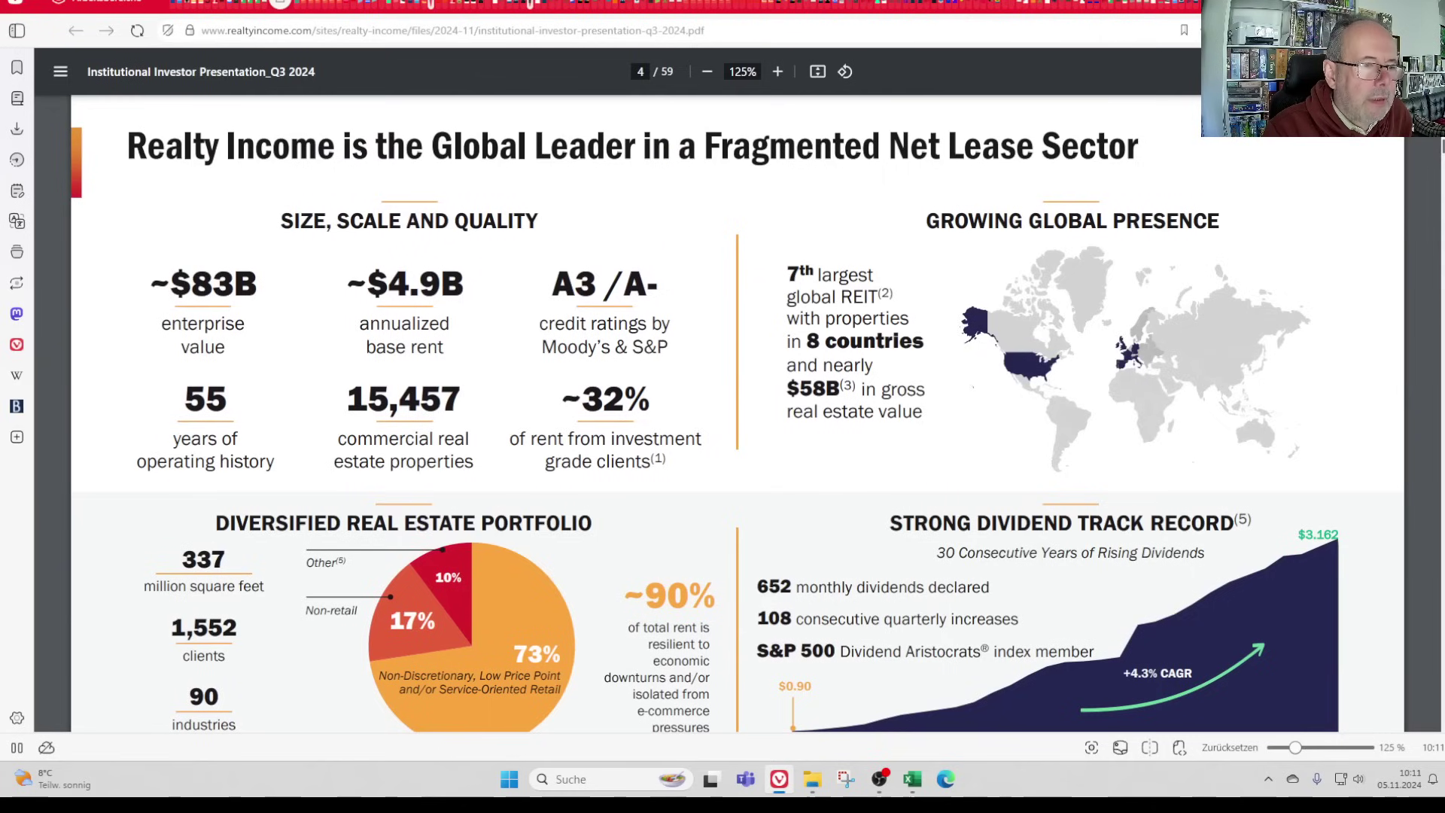